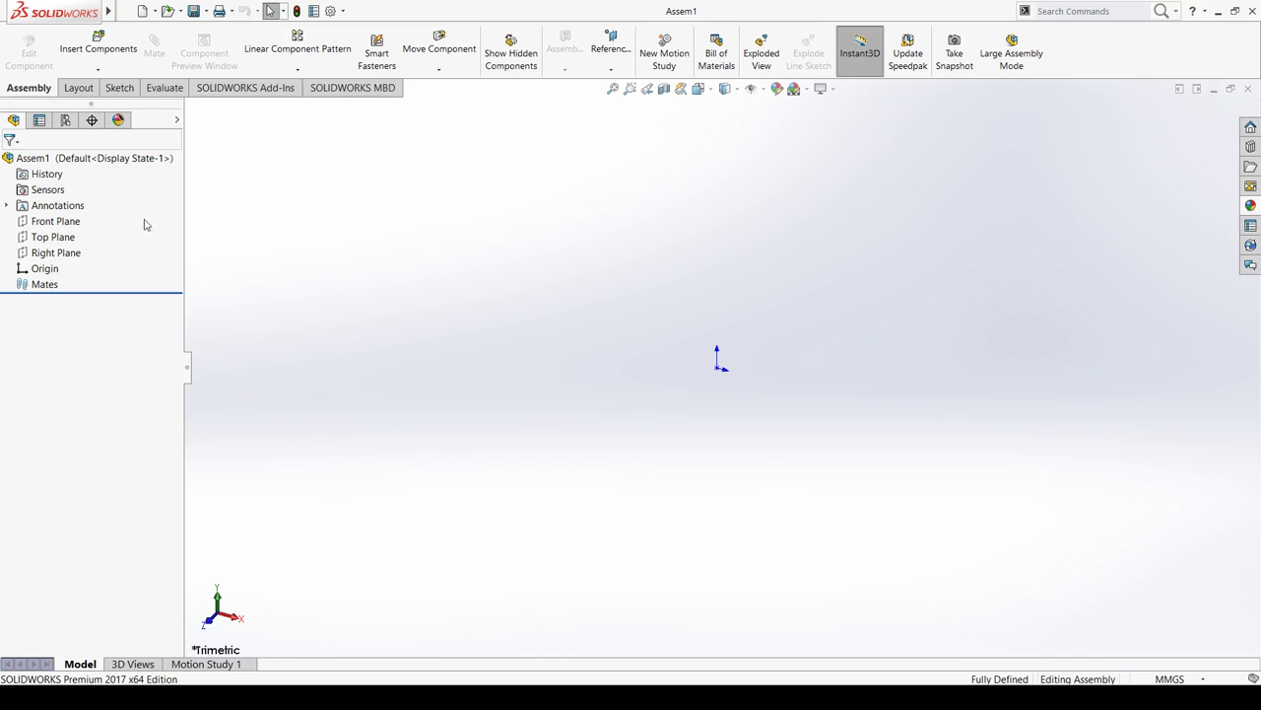
# Place Part #2 Cover at the origin as the fixed base component
pyautogui.click(77, 43)
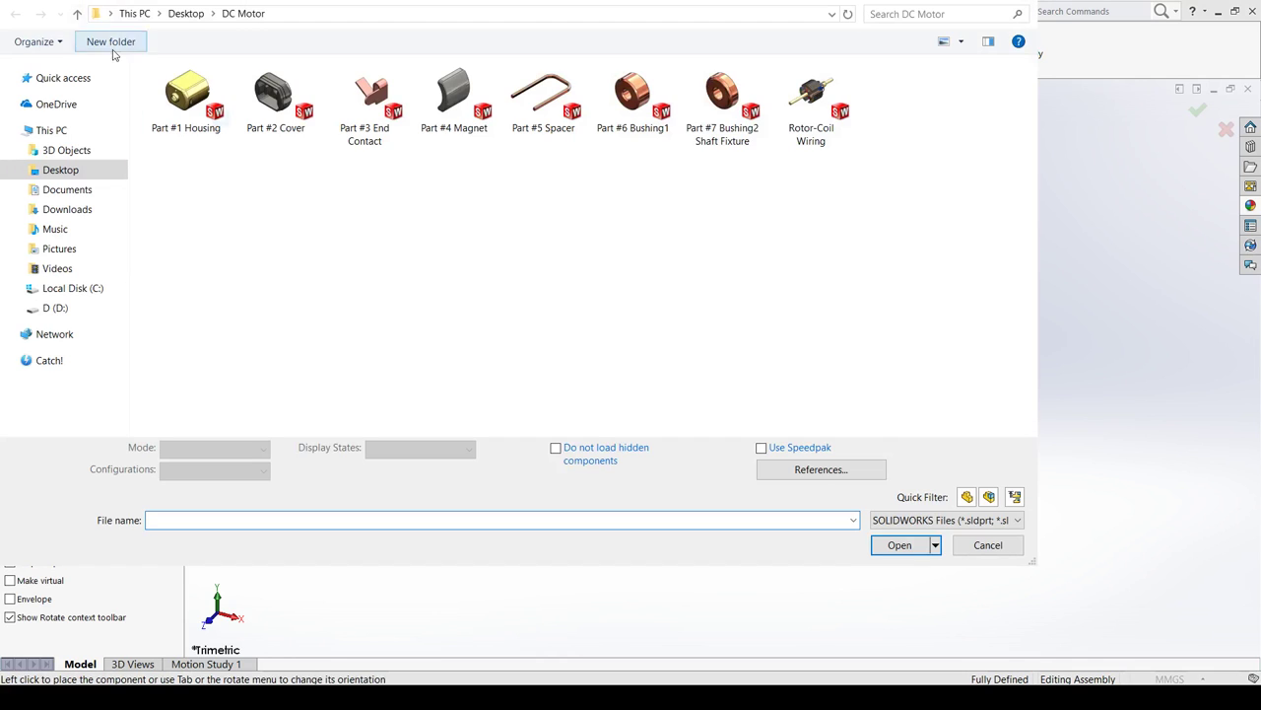
pyautogui.doubleClick(278, 94)
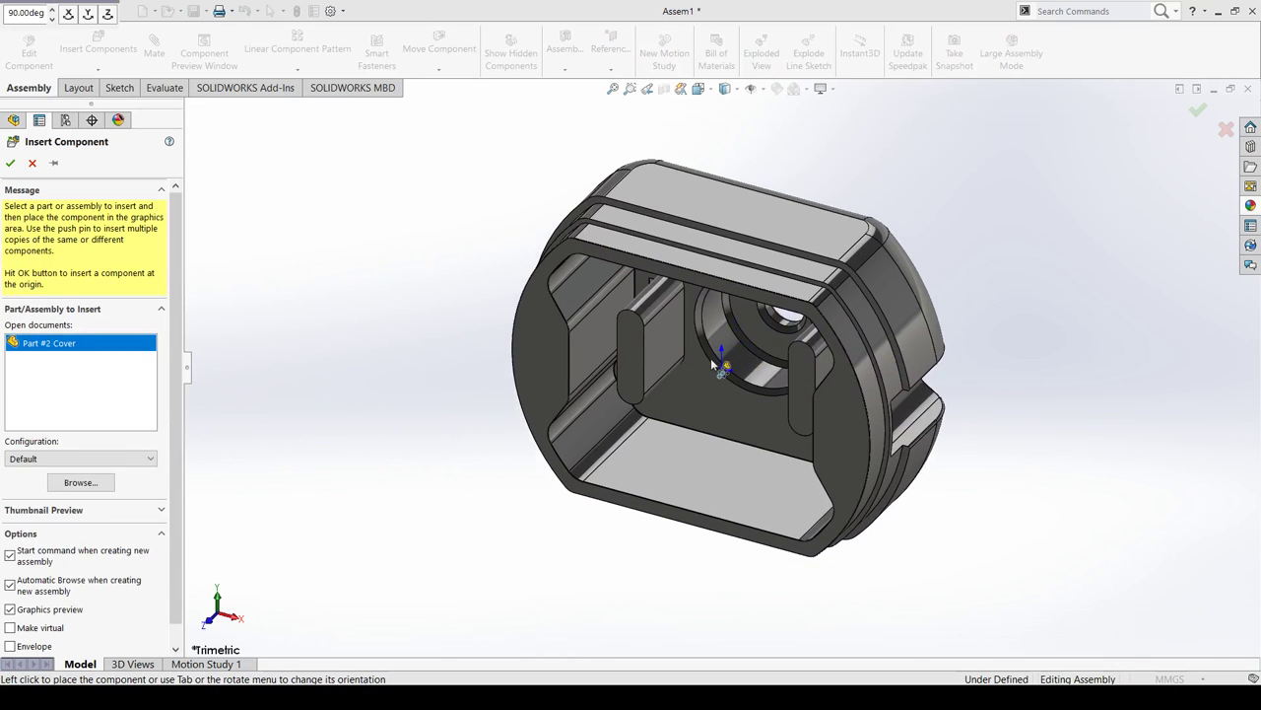
pyautogui.click(714, 359)
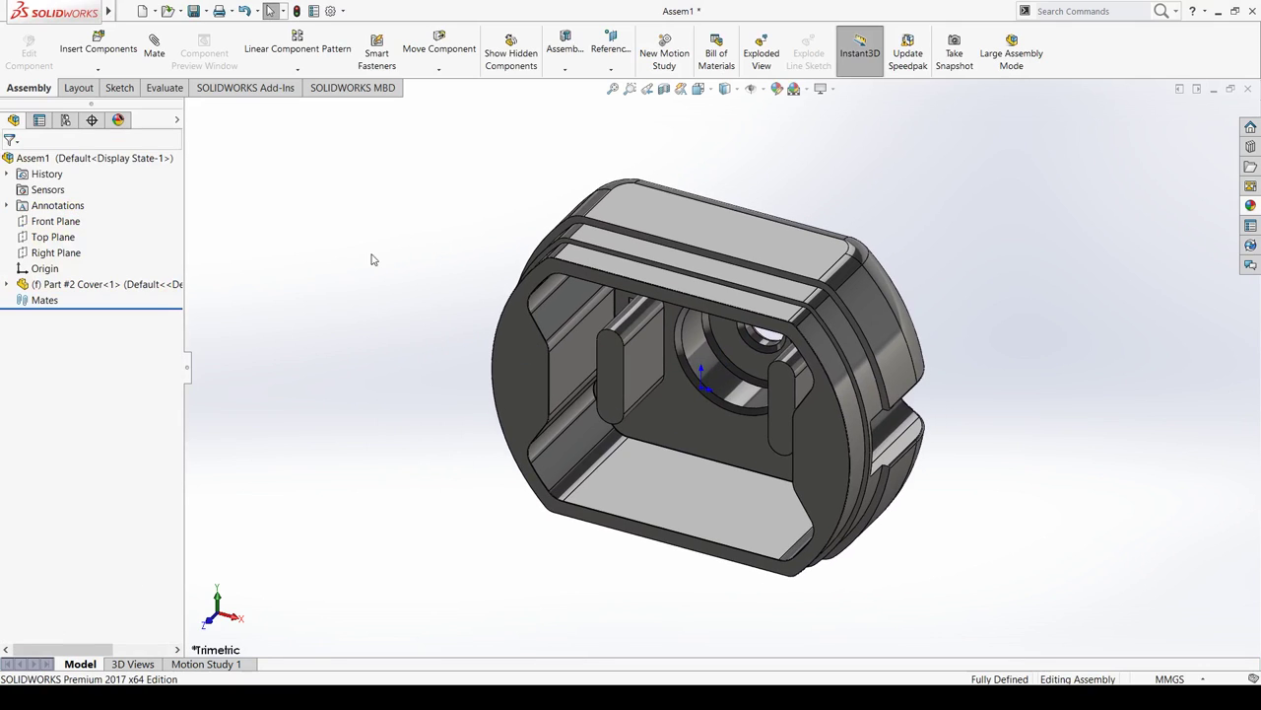
# Orbit around the cover to inspect its faces, then bring up the DC Motor part files
pyautogui.moveTo(382, 313)
pyautogui.mouseDown(button='middle')
pyautogui.moveTo(403, 445)
pyautogui.moveTo(378, 351)
pyautogui.moveTo(498, 338)
pyautogui.moveTo(358, 341)
pyautogui.moveTo(372, 361)
pyautogui.moveTo(360, 340)
pyautogui.mouseUp(button='middle')
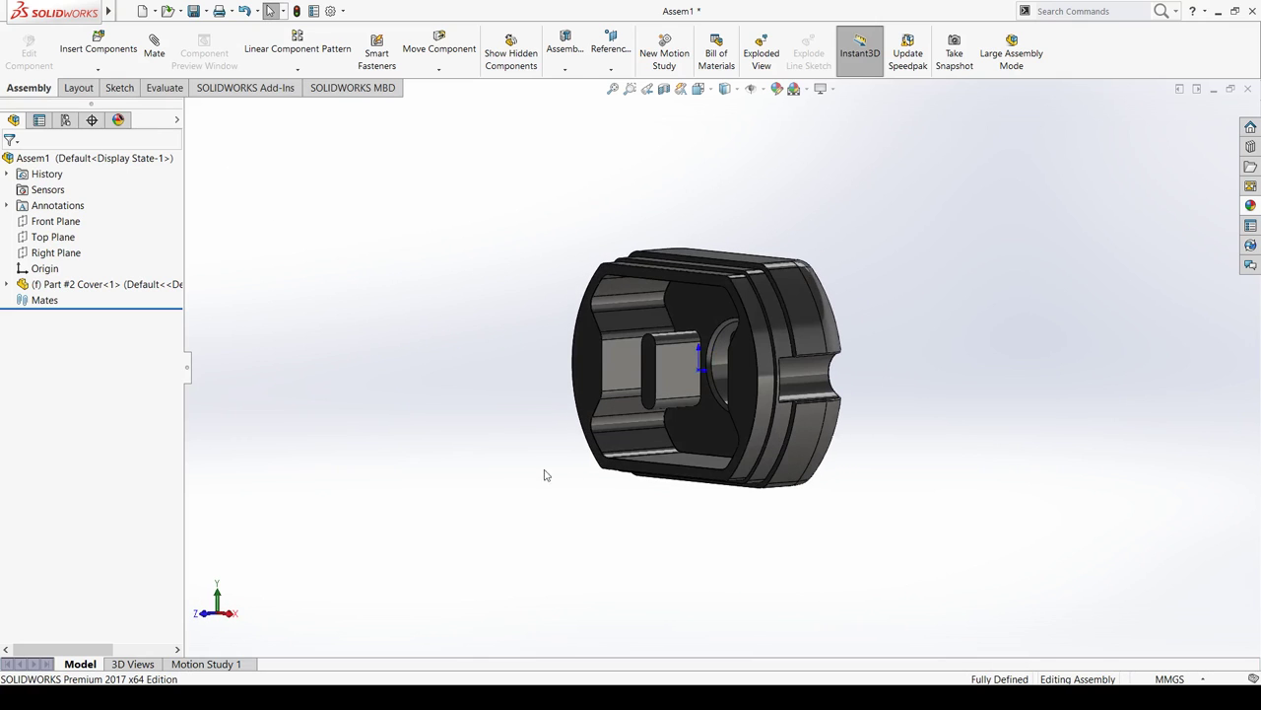
pyautogui.moveTo(547, 475)
pyautogui.mouseDown(button='middle')
pyautogui.moveTo(577, 464)
pyautogui.moveTo(588, 493)
pyautogui.moveTo(577, 479)
pyautogui.moveTo(617, 491)
pyautogui.moveTo(558, 467)
pyautogui.moveTo(578, 456)
pyautogui.moveTo(573, 490)
pyautogui.mouseUp(button='middle')
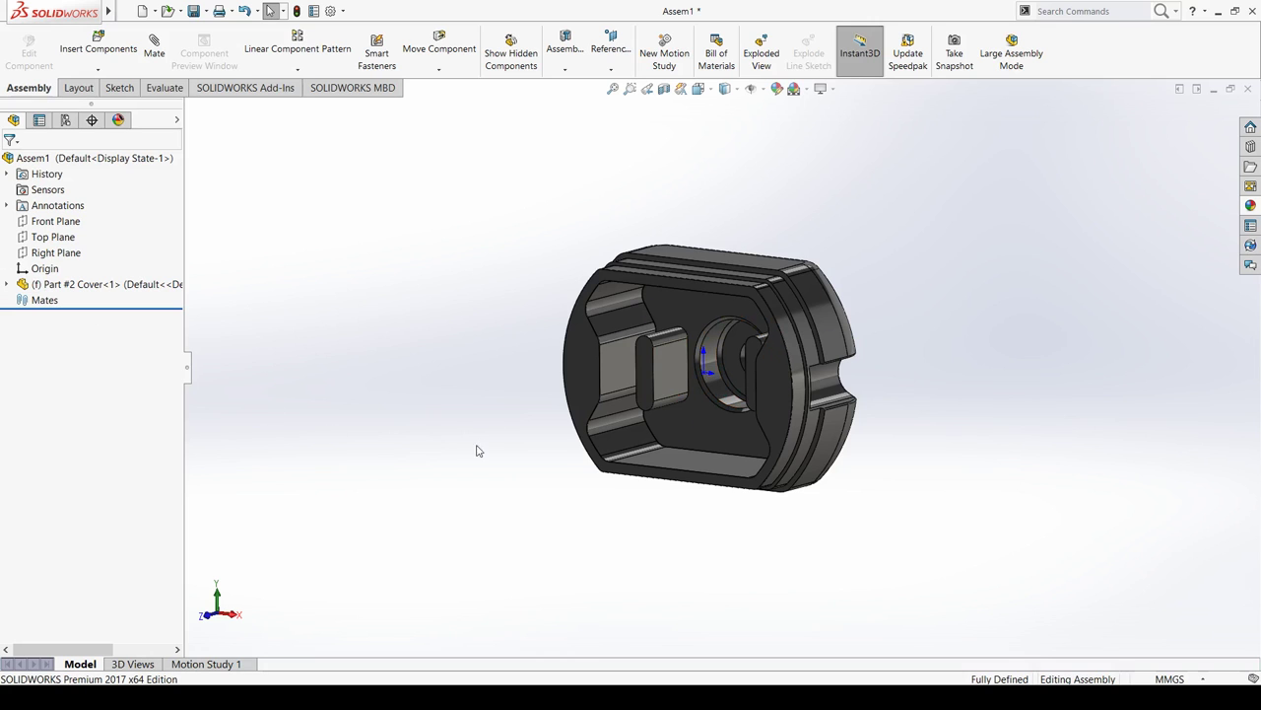
pyautogui.moveTo(477, 451)
pyautogui.mouseDown(button='middle')
pyautogui.moveTo(462, 523)
pyautogui.moveTo(501, 434)
pyautogui.moveTo(477, 440)
pyautogui.mouseUp(button='middle')
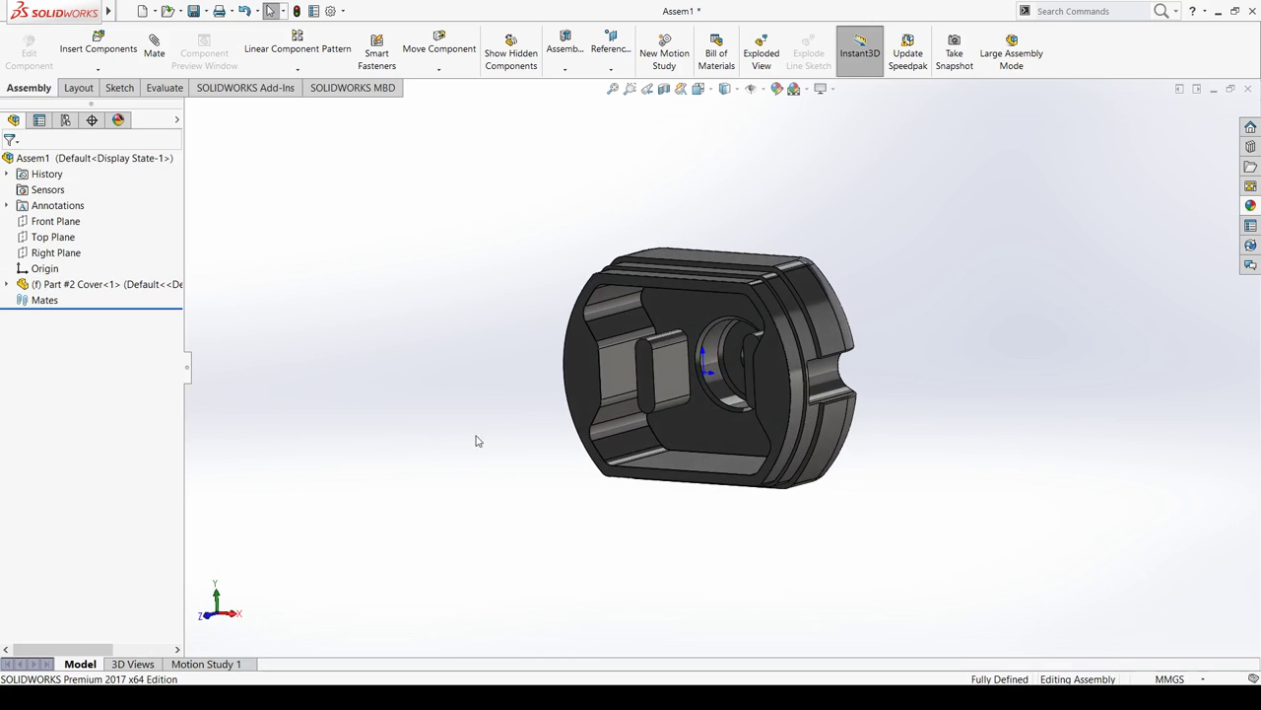
pyautogui.moveTo(552, 395)
pyautogui.mouseDown(button='middle')
pyautogui.moveTo(515, 397)
pyautogui.moveTo(631, 330)
pyautogui.mouseUp(button='middle')
pyautogui.click(635, 322)
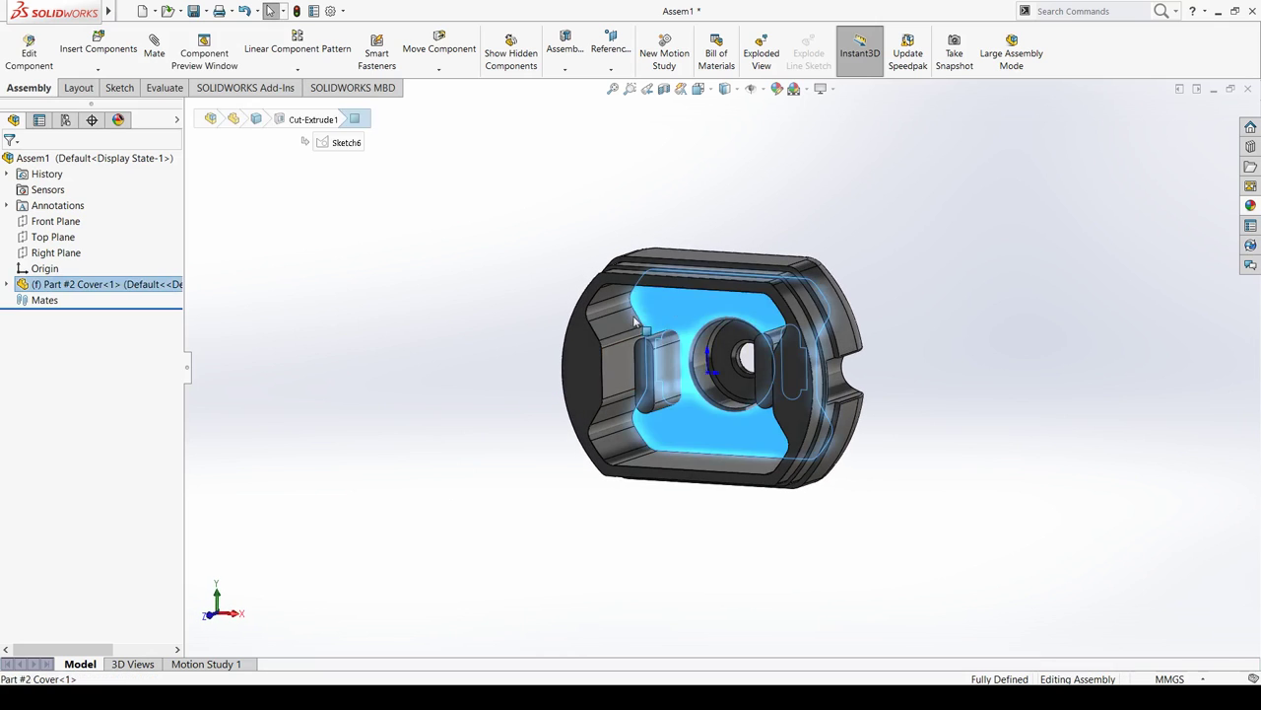
pyautogui.click(408, 272)
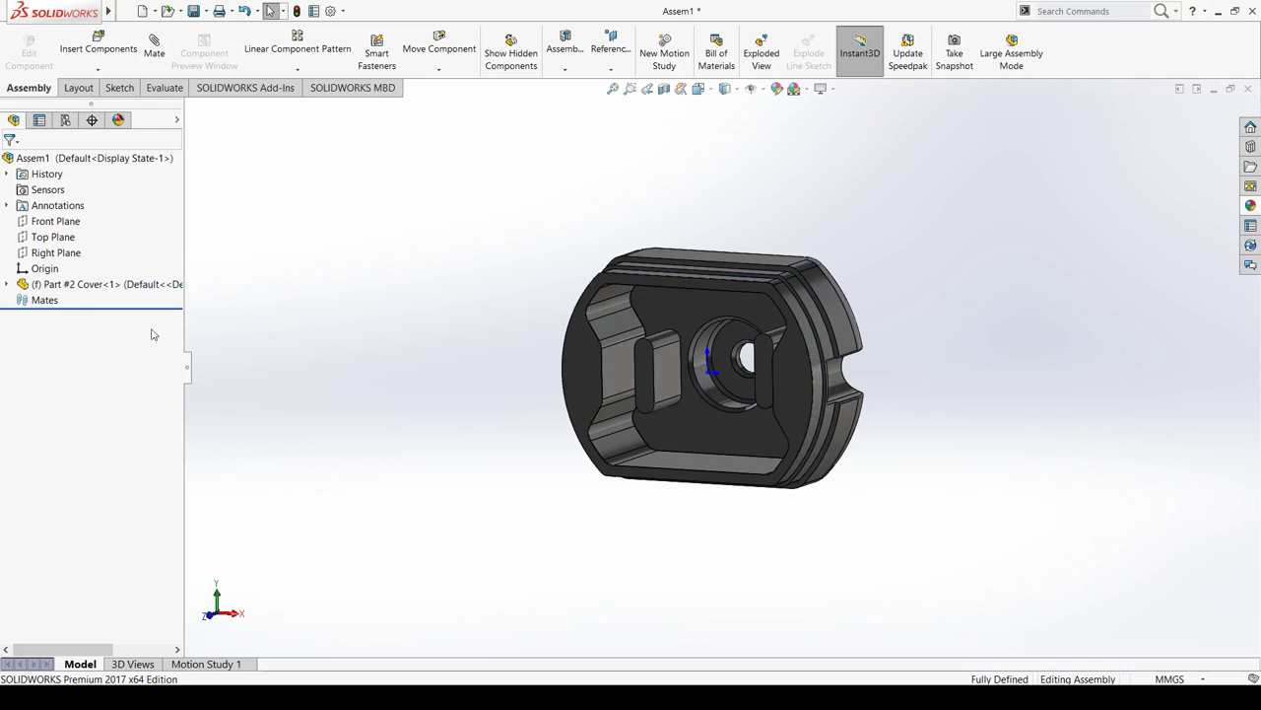
pyautogui.click(98, 36)
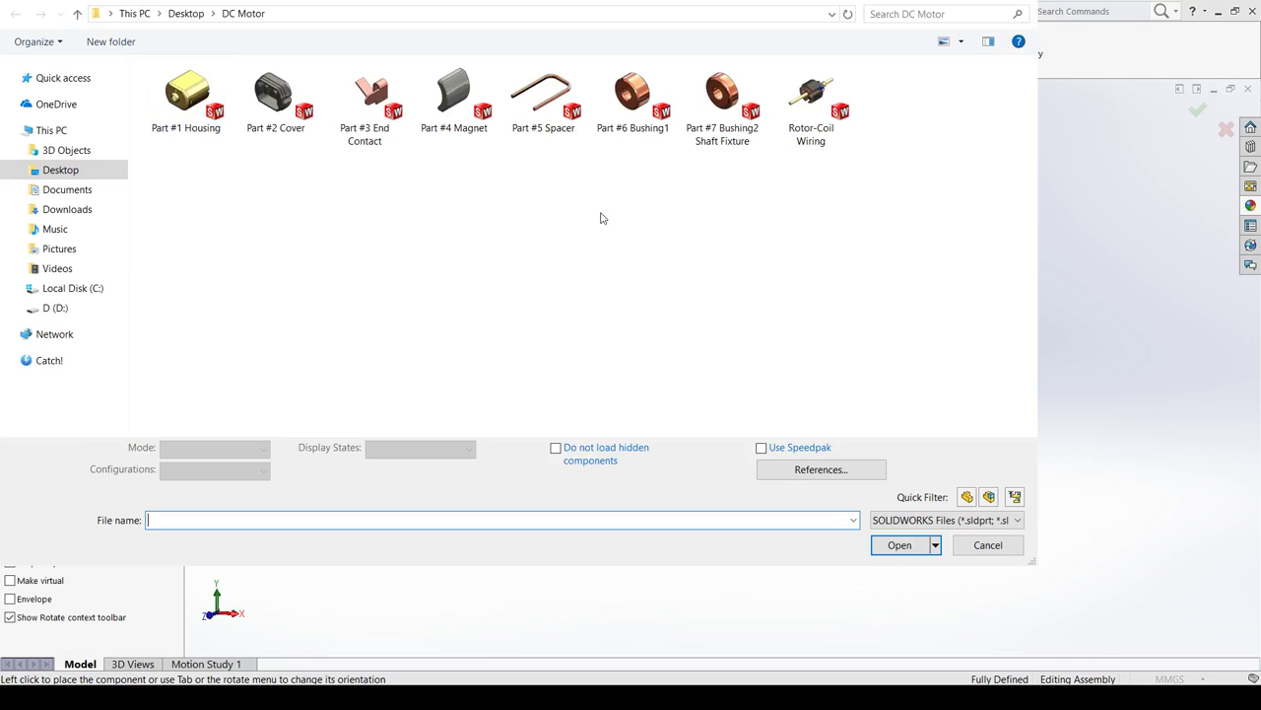
# Place Part #6 Bushing1 to the left of the cover and rotate it into position
pyautogui.doubleClick(627, 99)
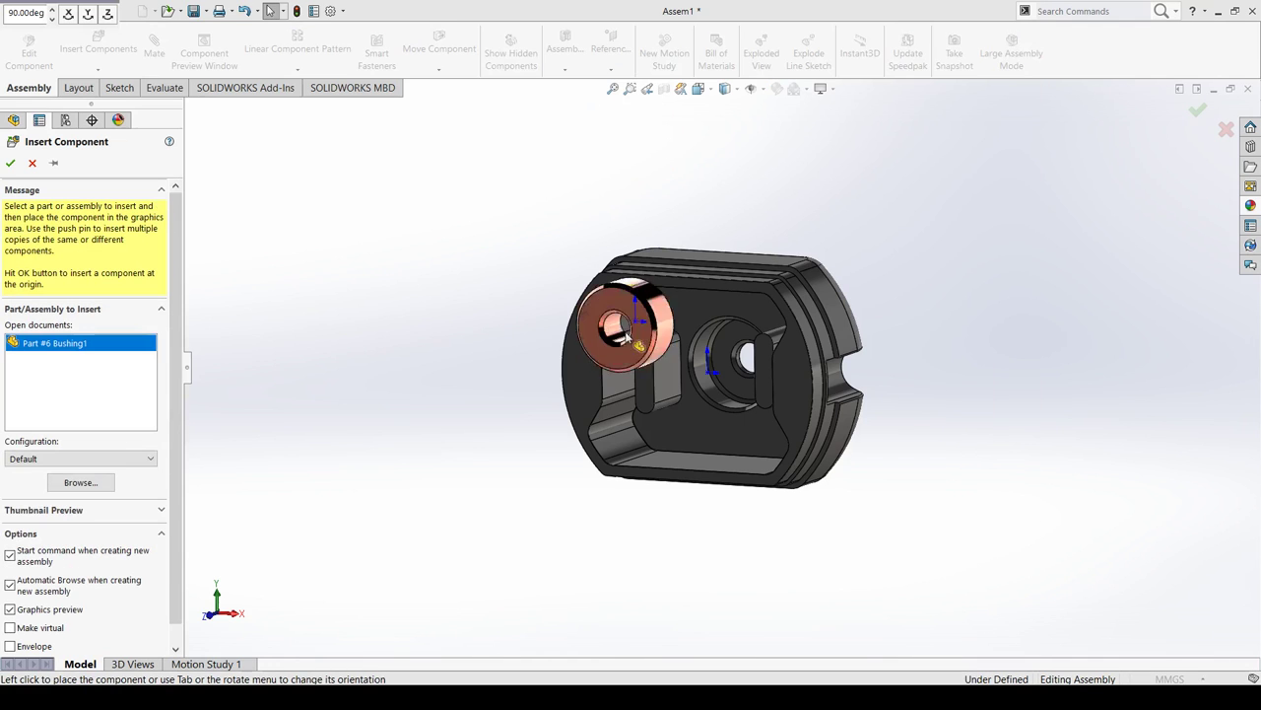
pyautogui.click(498, 396)
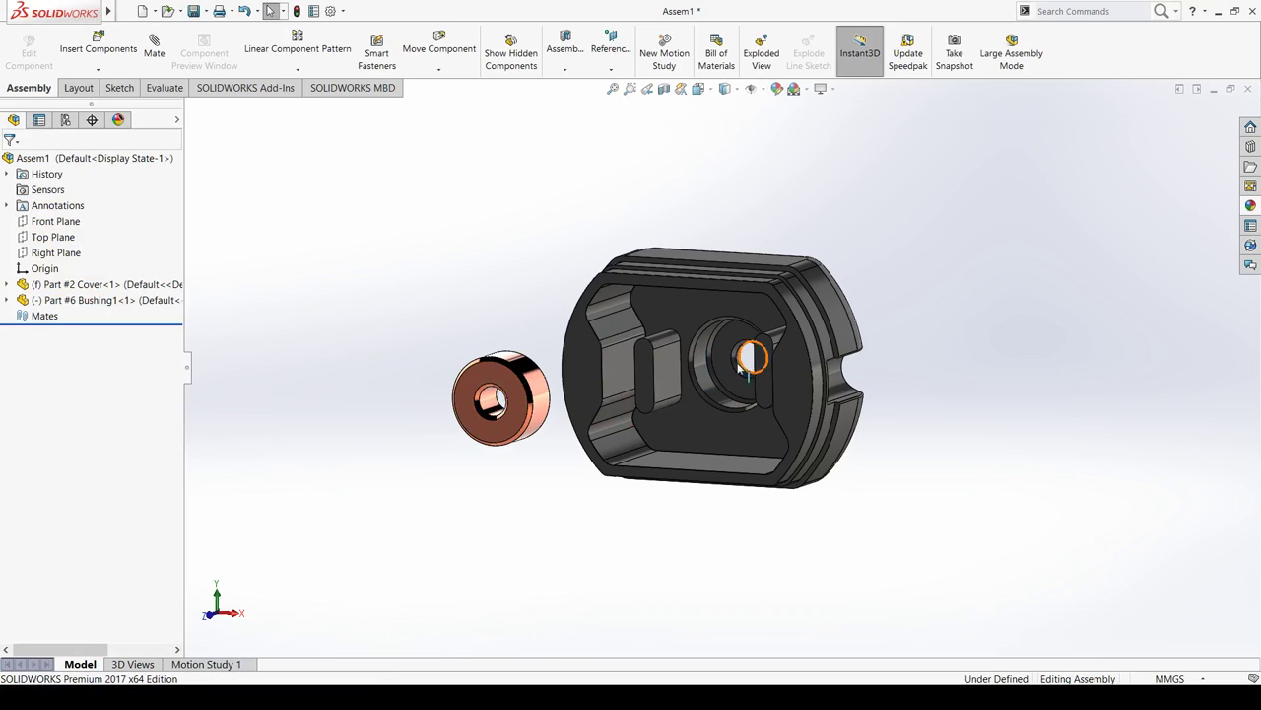
pyautogui.scroll(-3, 741, 365)
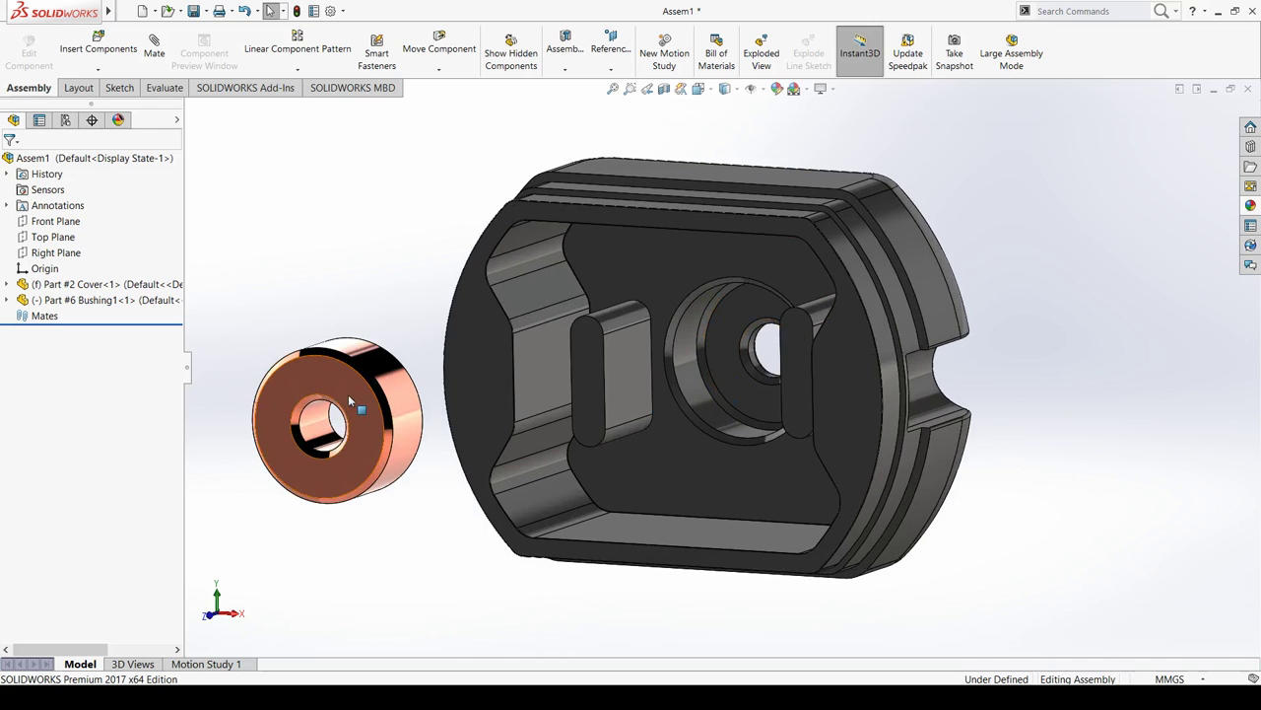
pyautogui.moveTo(348, 394); pyautogui.dragTo(354, 361)
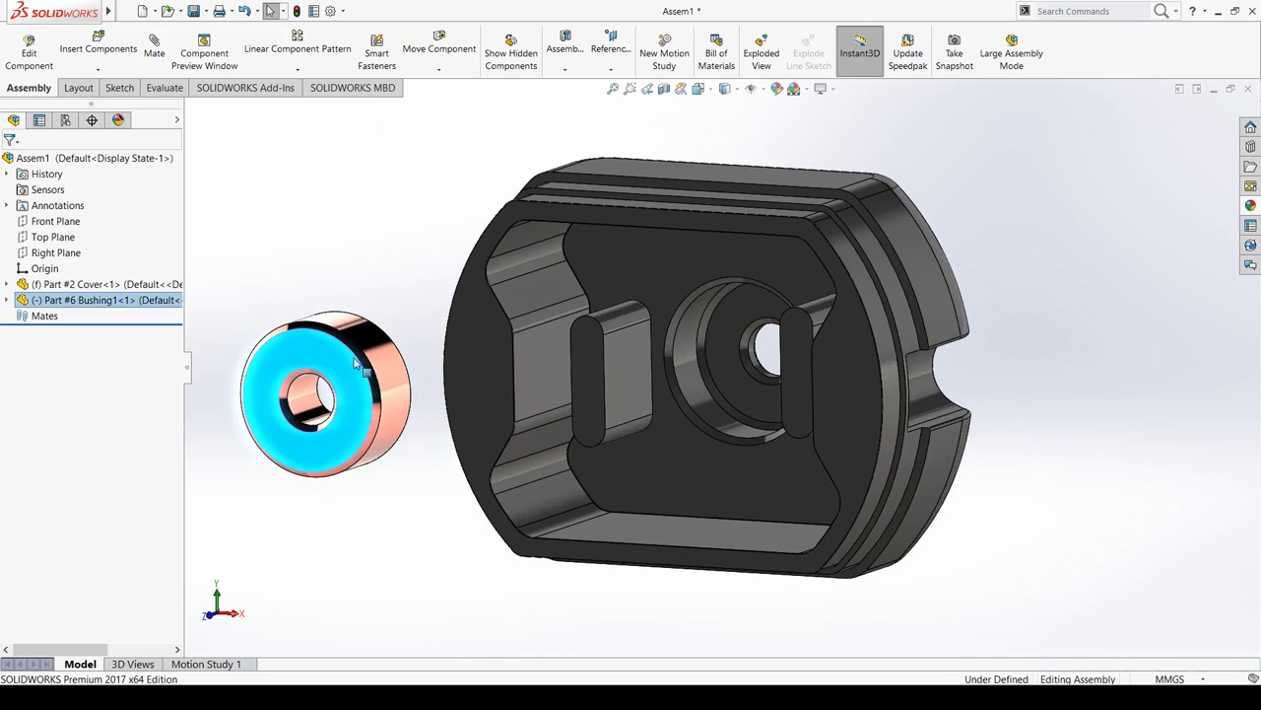
pyautogui.moveTo(354, 360); pyautogui.dragTo(374, 247, button='right')
pyautogui.click(374, 247)
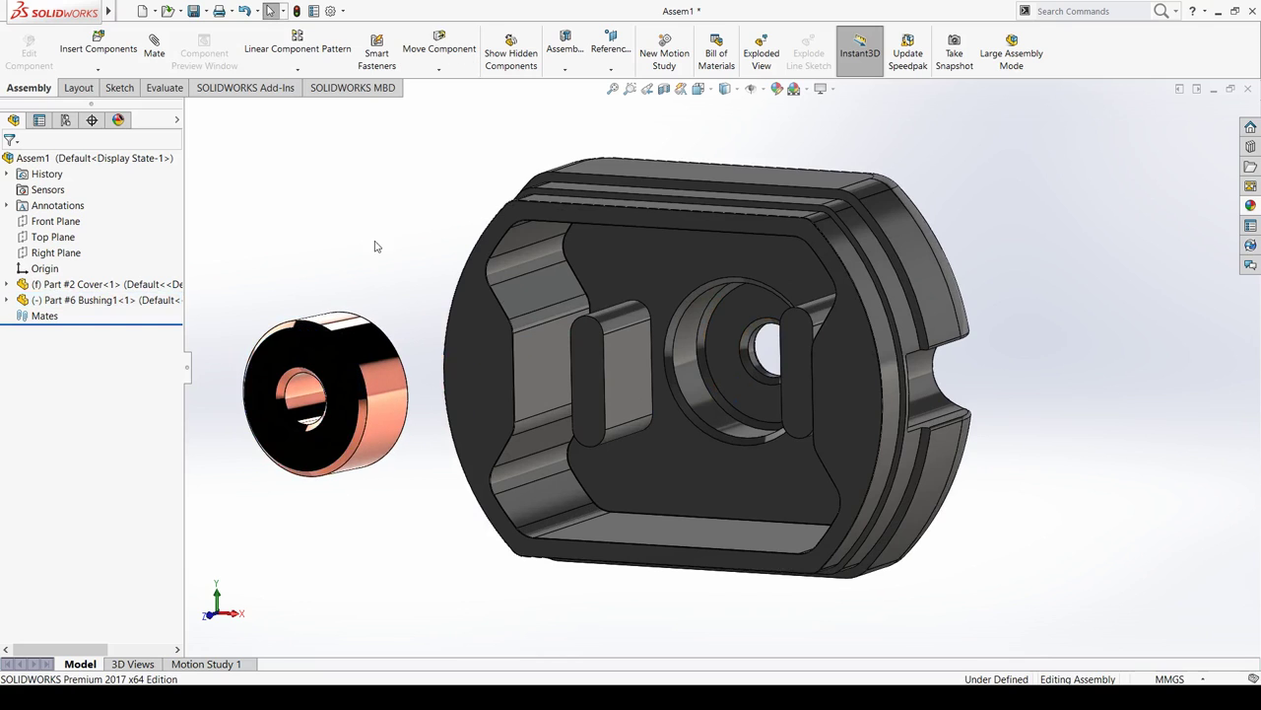
# Apply a brighter reflective scene and move the bushing closer to the cover
pyautogui.click(793, 89)
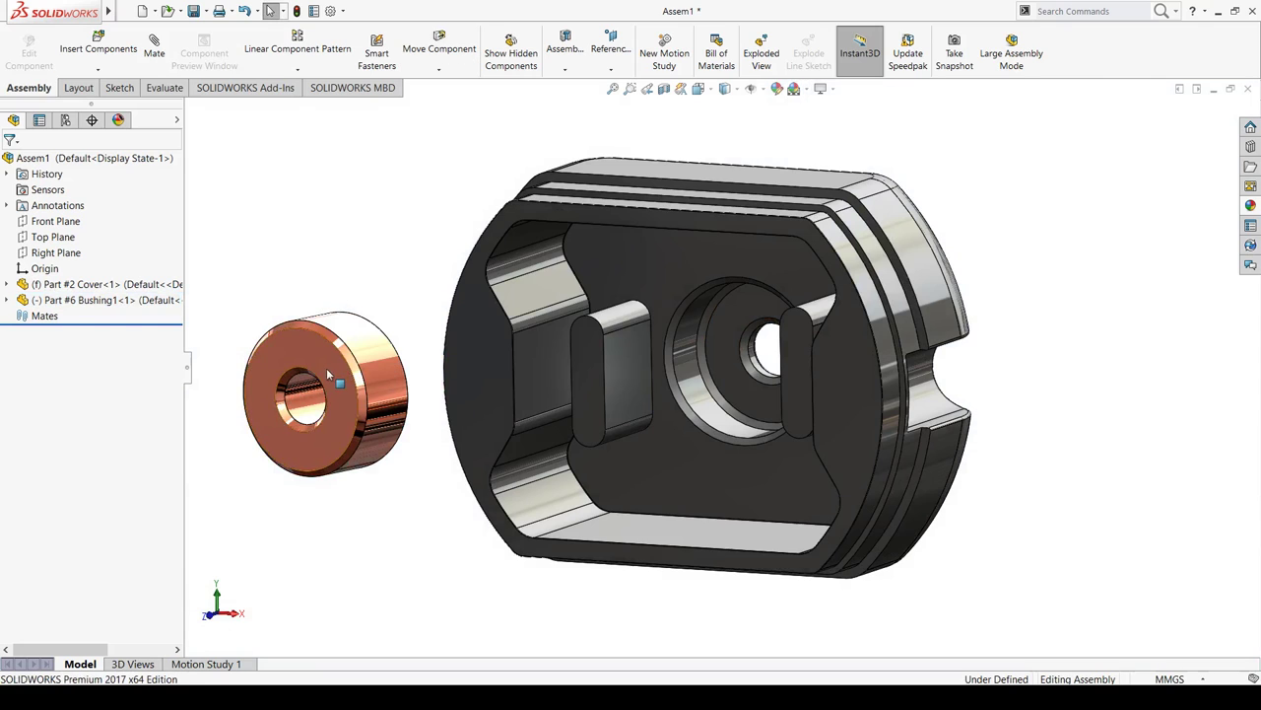
pyautogui.moveTo(328, 375); pyautogui.dragTo(367, 352)
pyautogui.click(231, 230)
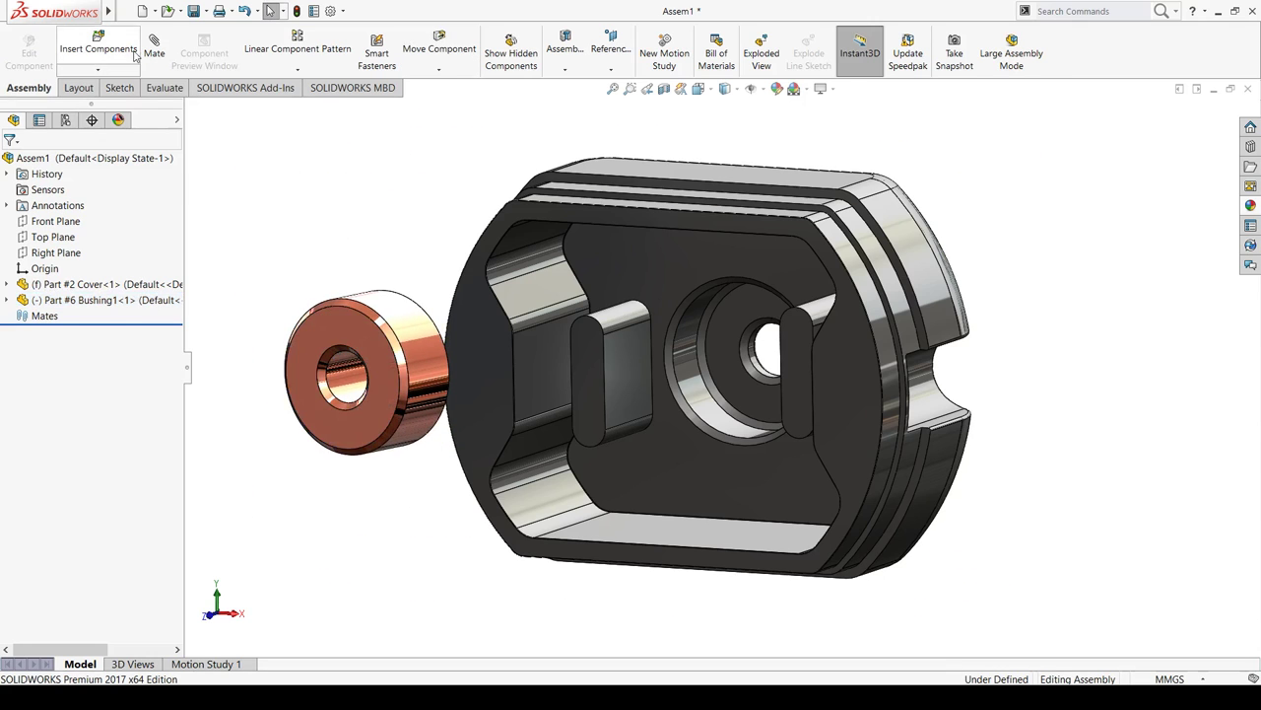
# Mate the bushing's bore concentric with the cover's central hole
pyautogui.press('m')
pyautogui.click(362, 383)
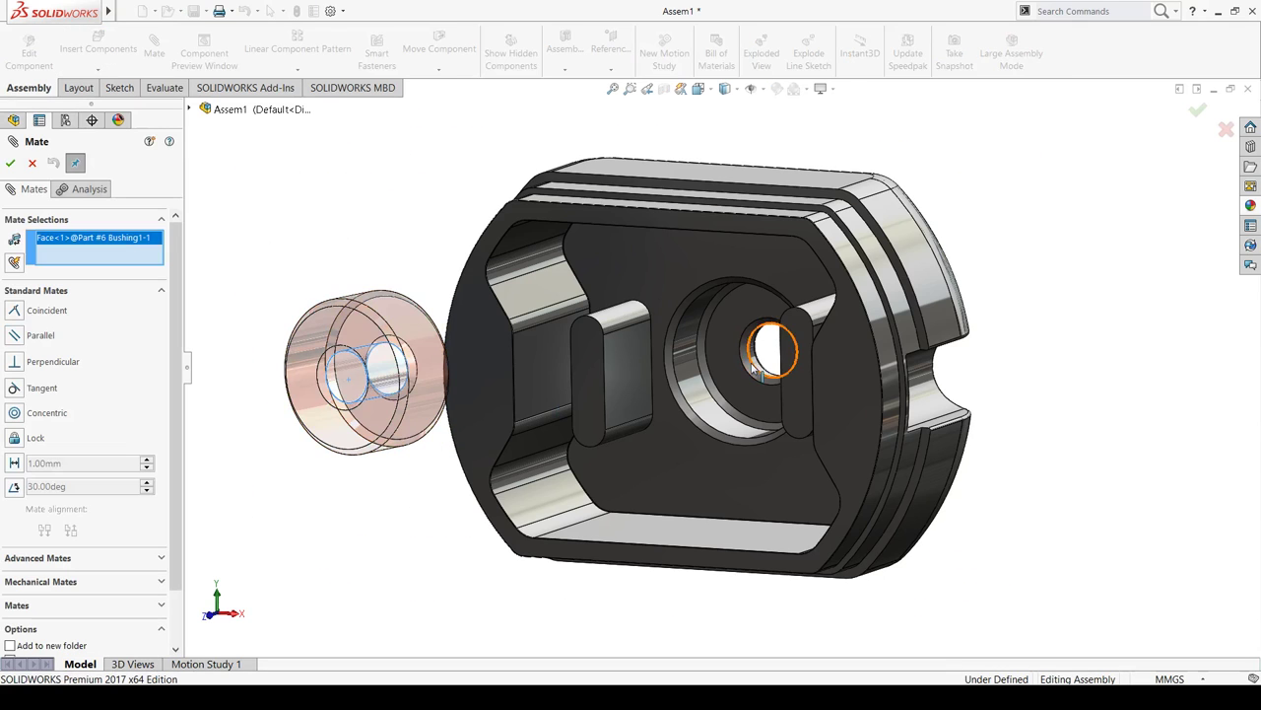
pyautogui.scroll(-5, 759, 362)
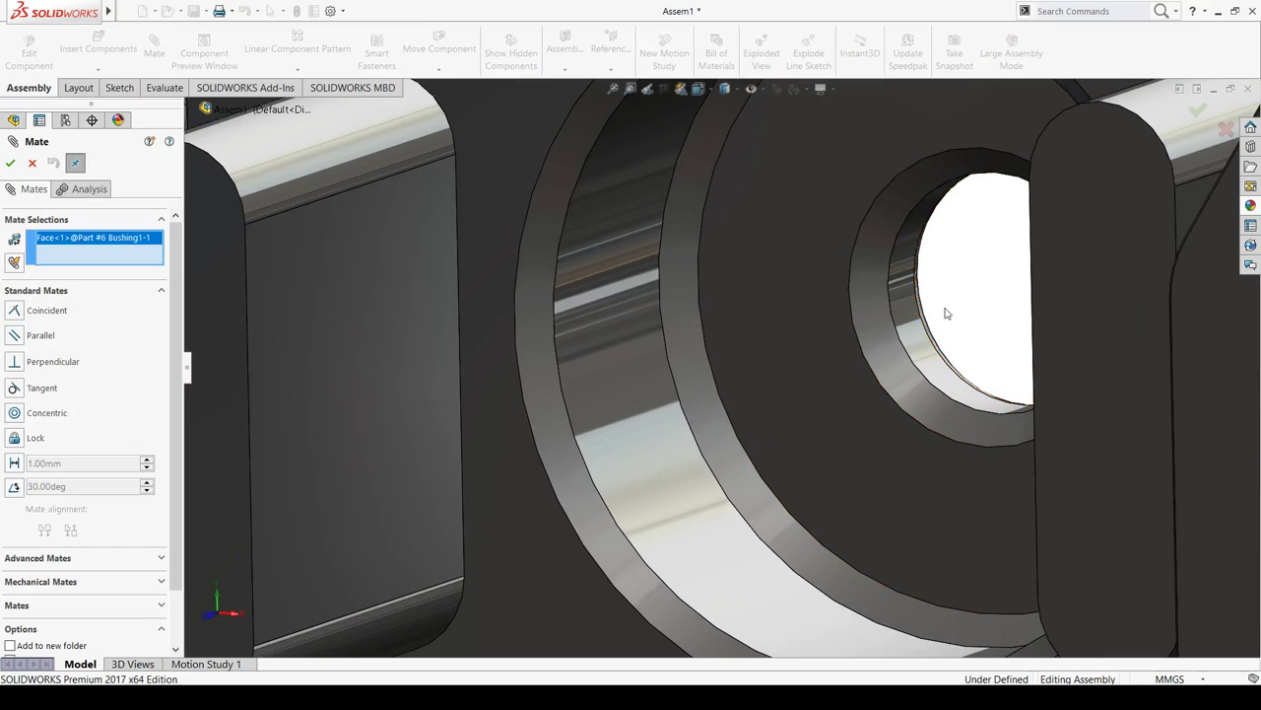
pyautogui.click(907, 326)
pyautogui.scroll(5, 904, 339)
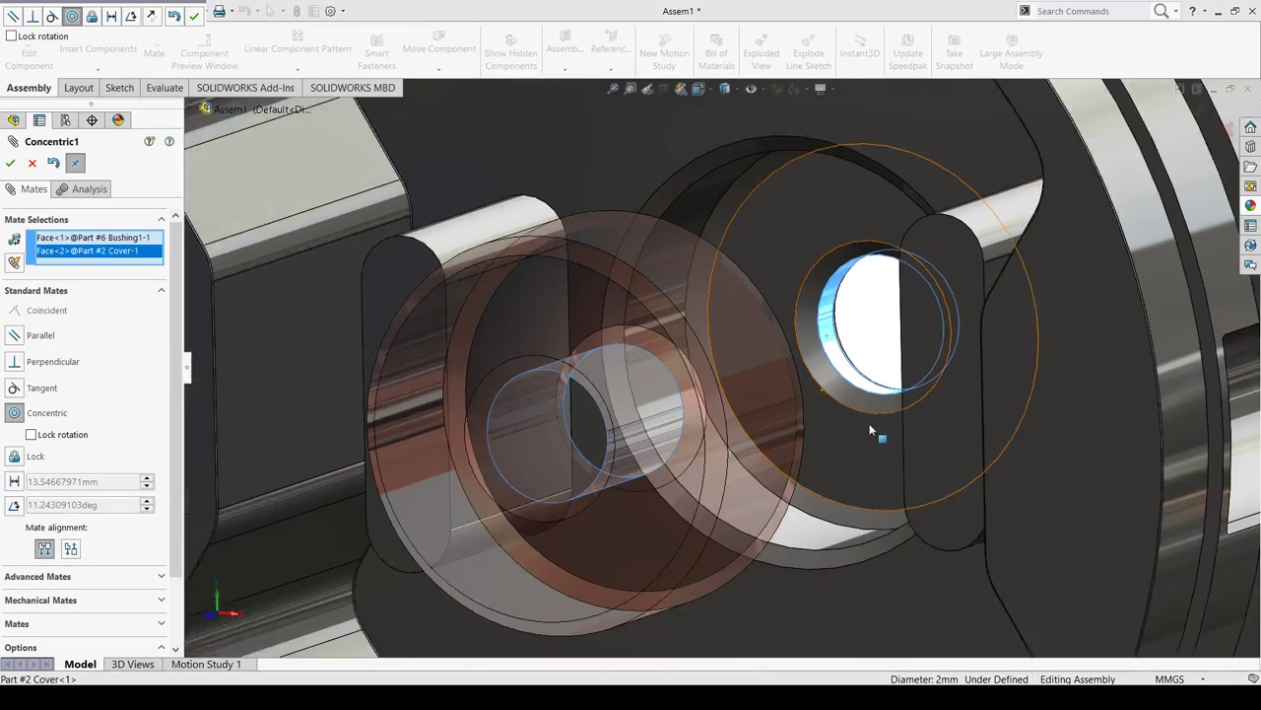
pyautogui.scroll(3, 1078, 305)
pyautogui.click(1107, 309)
# Make the bushing's flat face coincident with the cover's inner face
pyautogui.press('f')
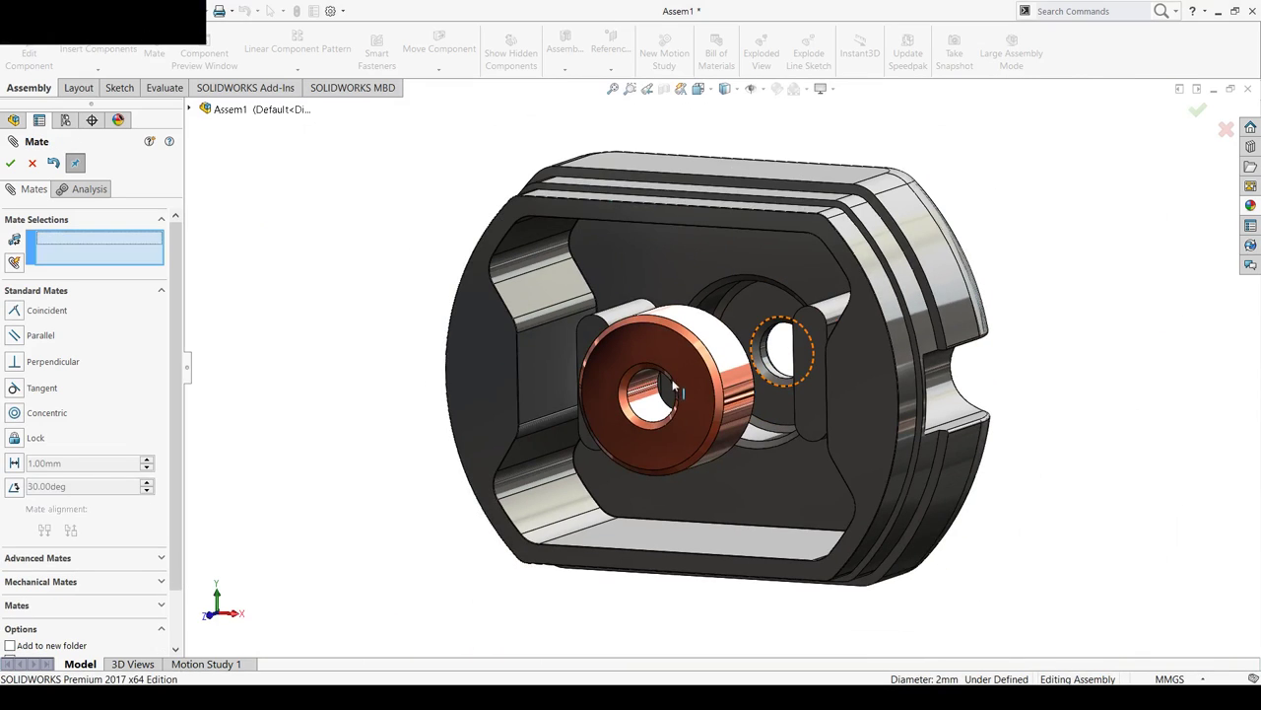
pyautogui.click(655, 351)
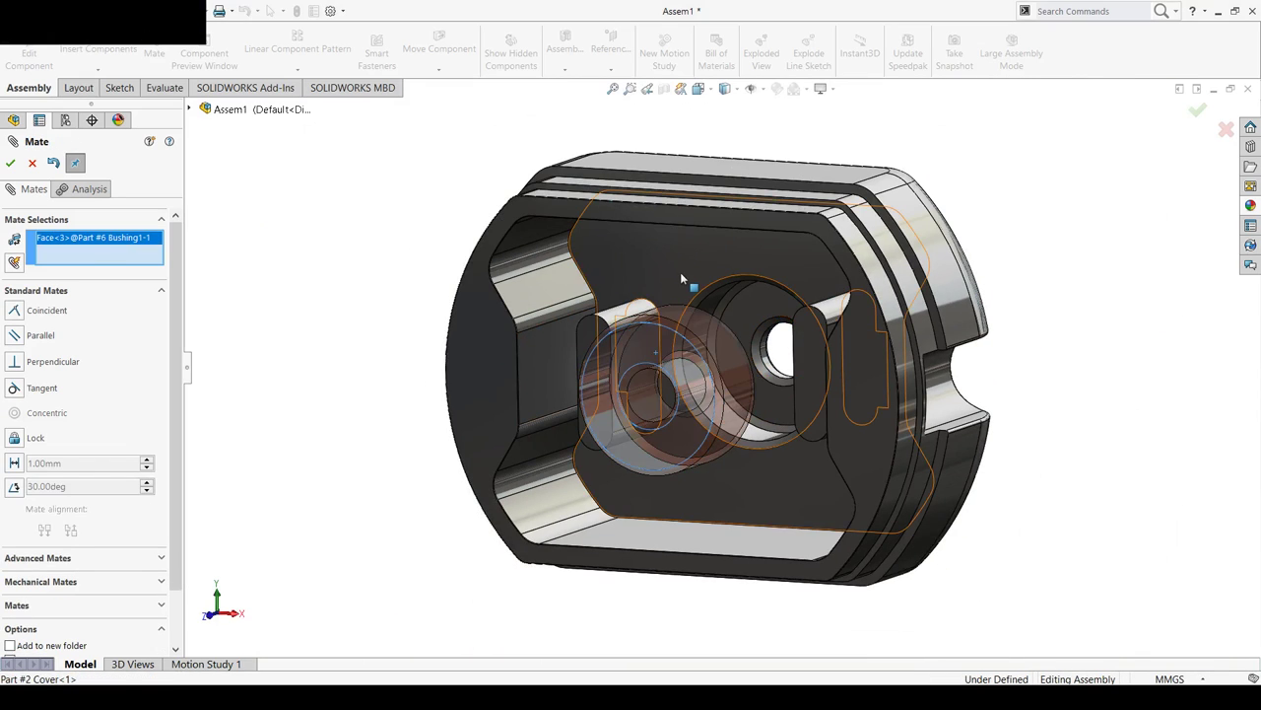
pyautogui.click(680, 274)
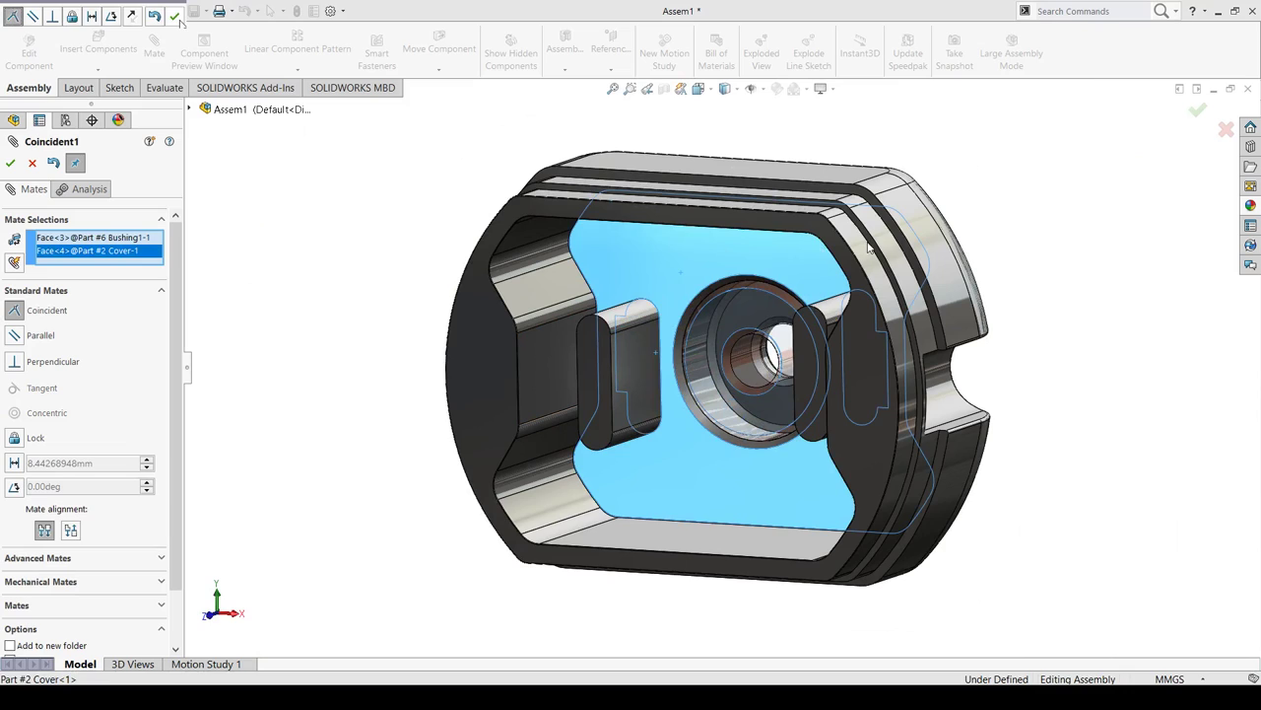
pyautogui.click(176, 17)
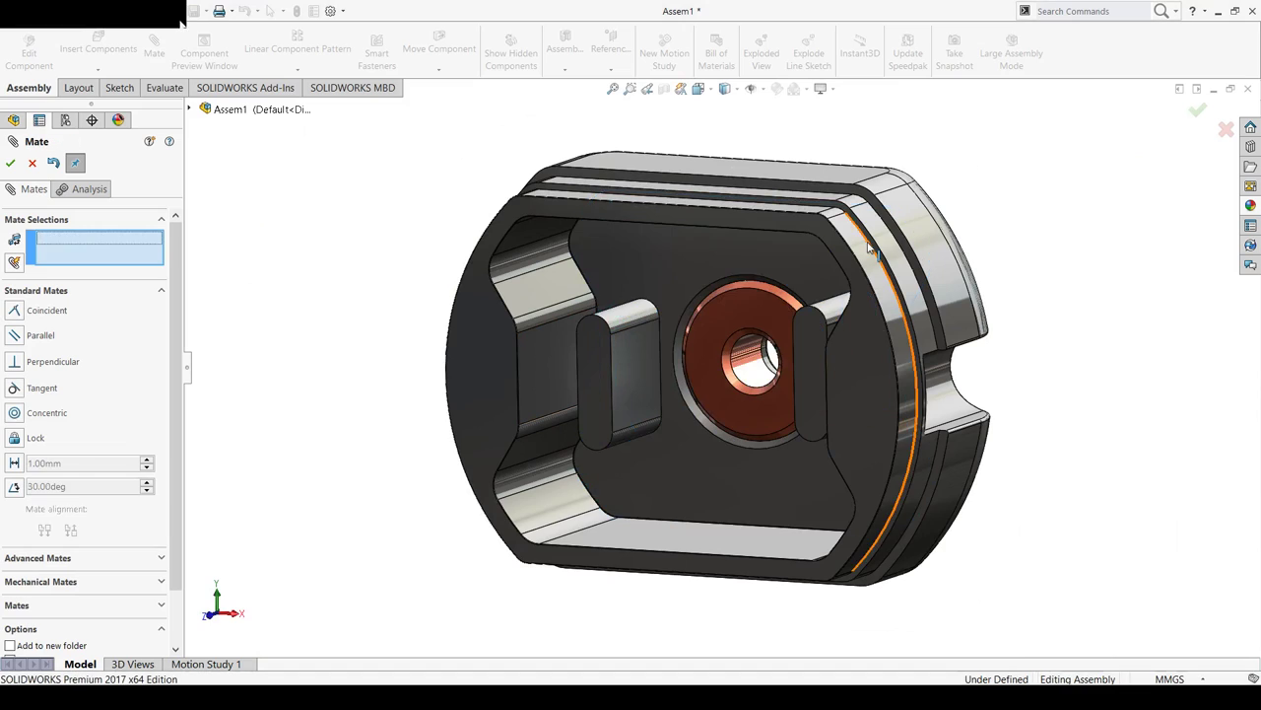
pyautogui.click(11, 164)
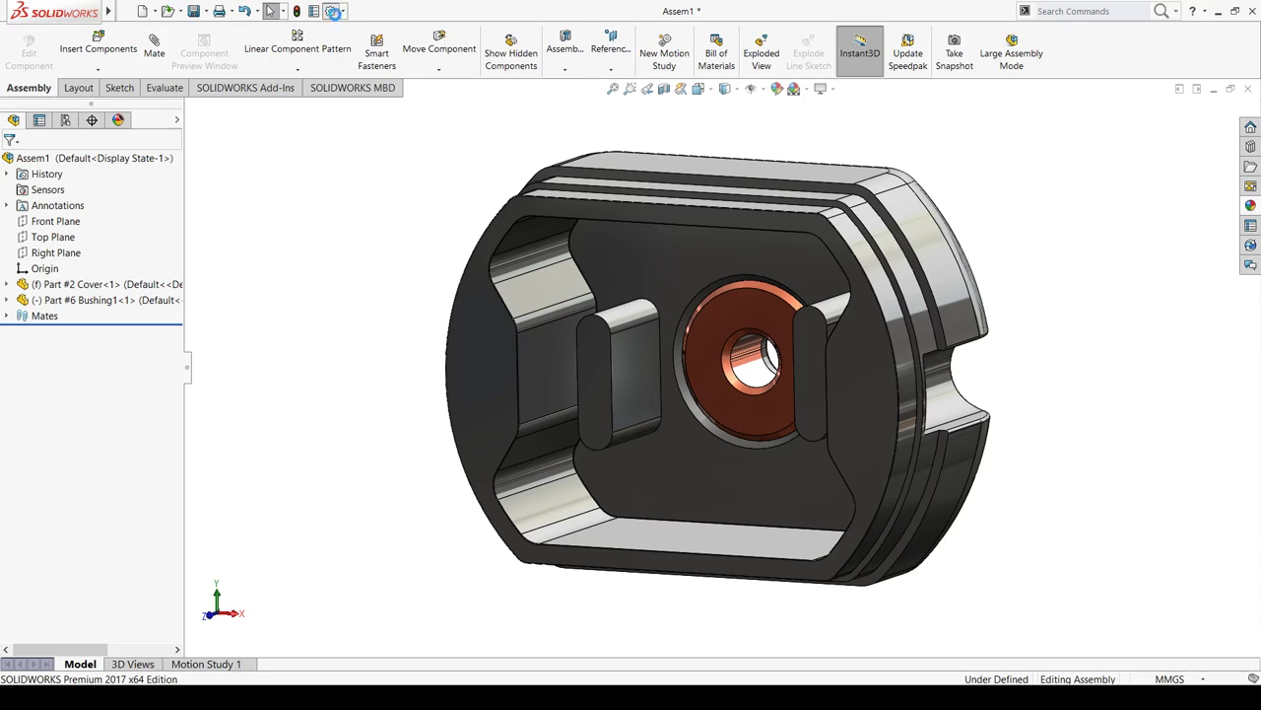
pyautogui.click(334, 12)
# Set shaded and wireframe image quality to high in Document Properties, then reorient and zoom out
pyautogui.click(155, 19)
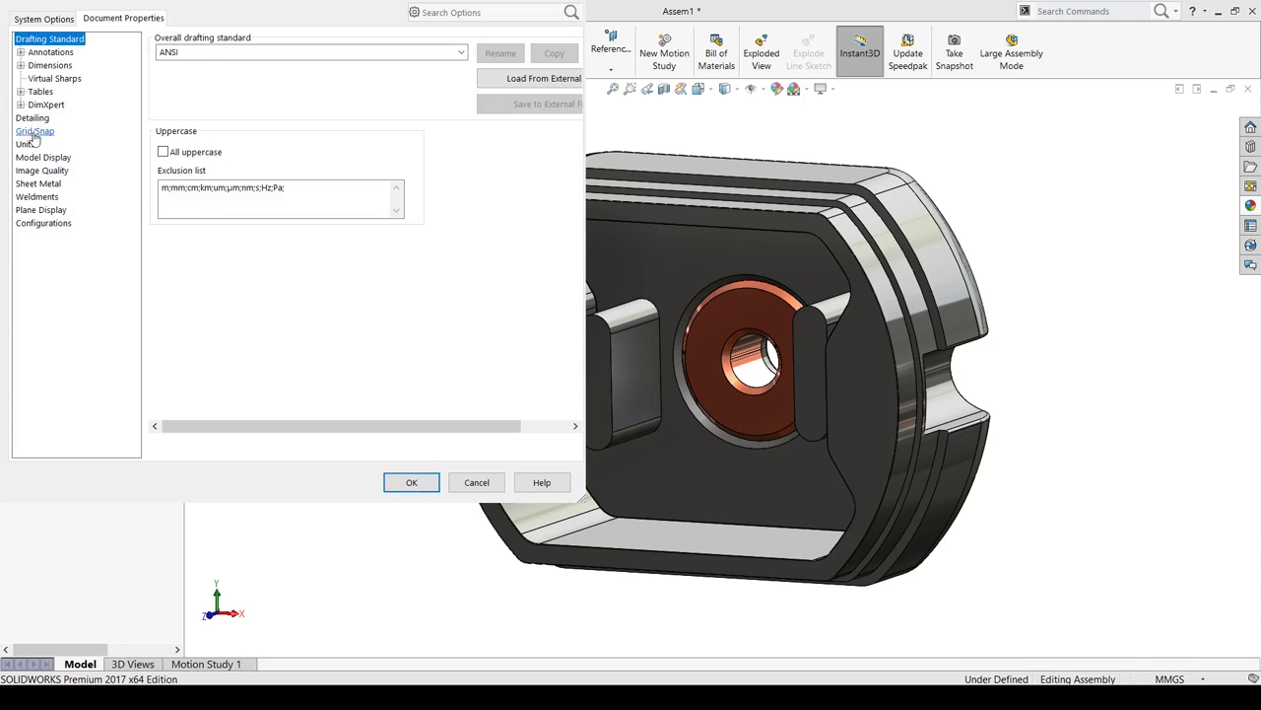
pyautogui.click(42, 172)
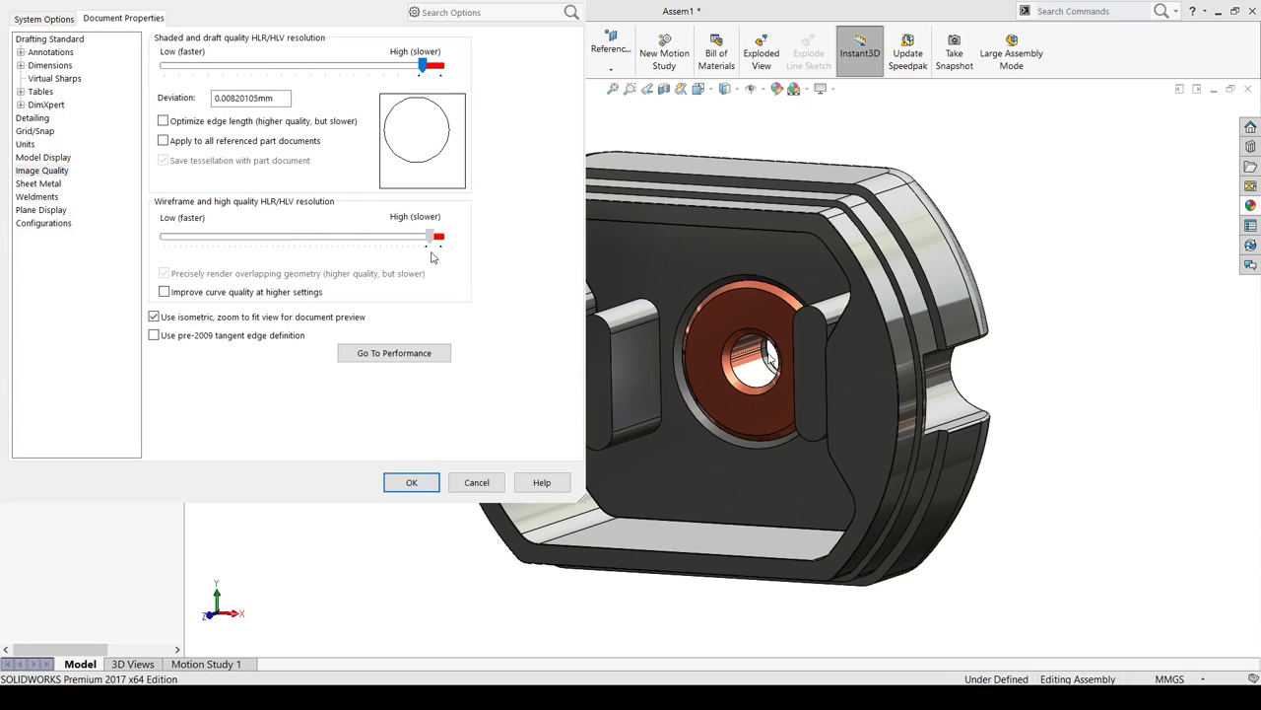
pyautogui.click(427, 485)
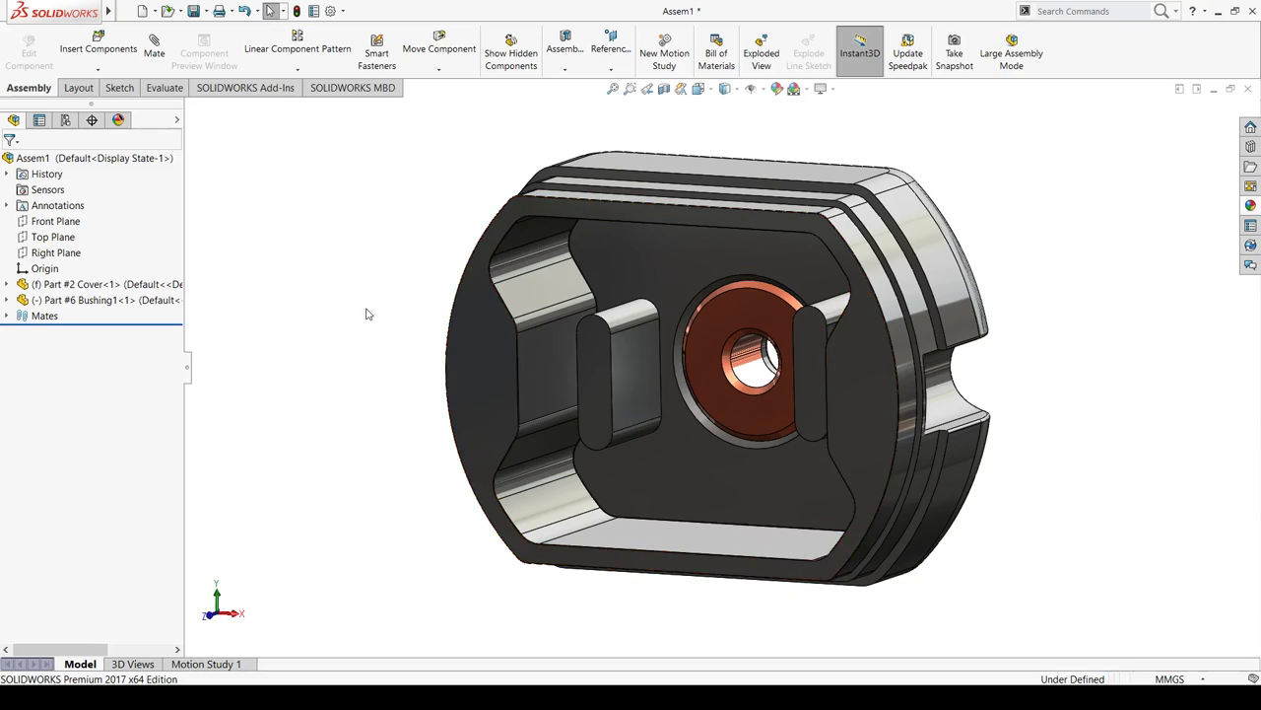
pyautogui.moveTo(366, 314)
pyautogui.mouseDown(button='middle')
pyautogui.moveTo(358, 430)
pyautogui.moveTo(326, 378)
pyautogui.moveTo(338, 405)
pyautogui.mouseUp(button='middle')
pyautogui.scroll(2, 291, 322)
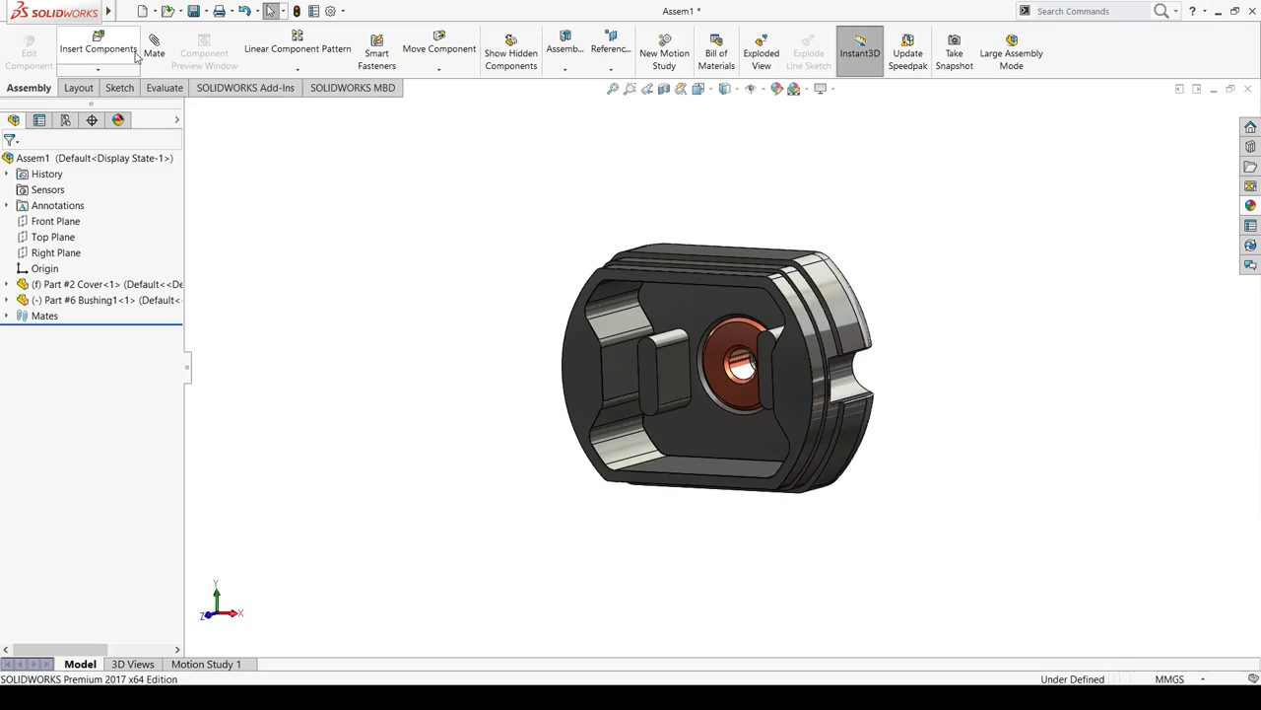
# Insert Part #1 Housing into the assembly
pyautogui.click(98, 47)
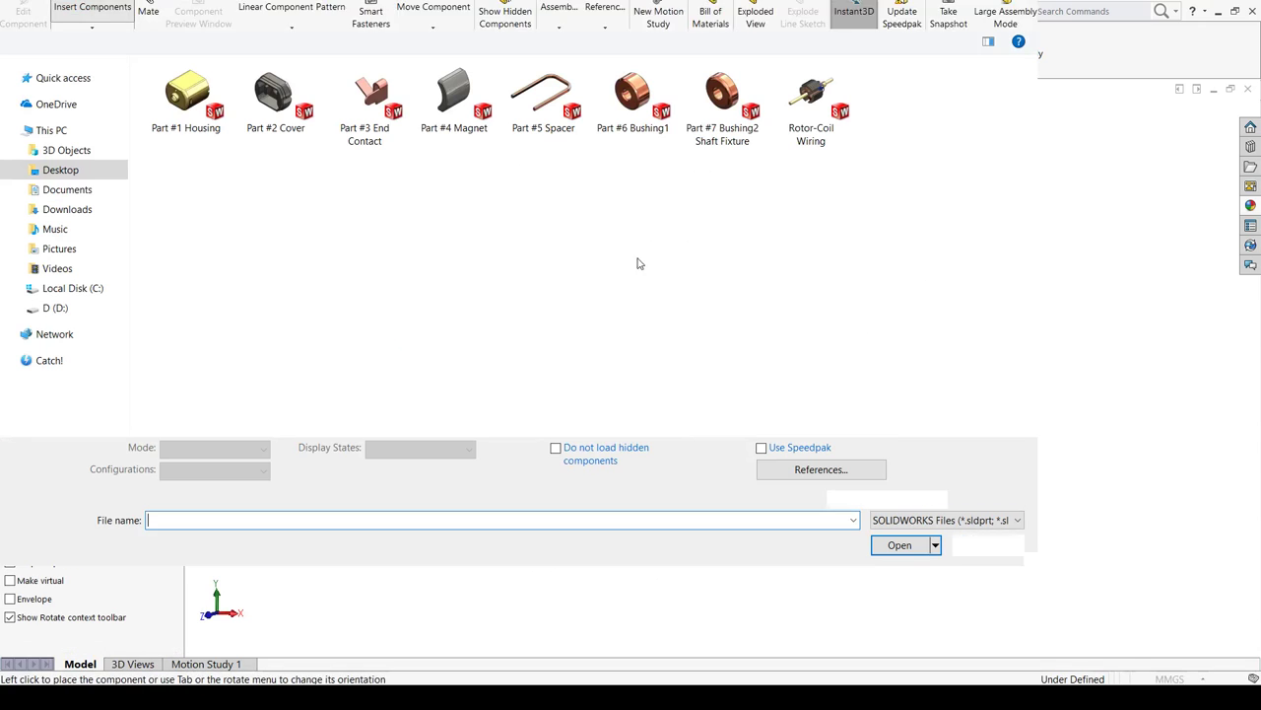
pyautogui.doubleClick(220, 126)
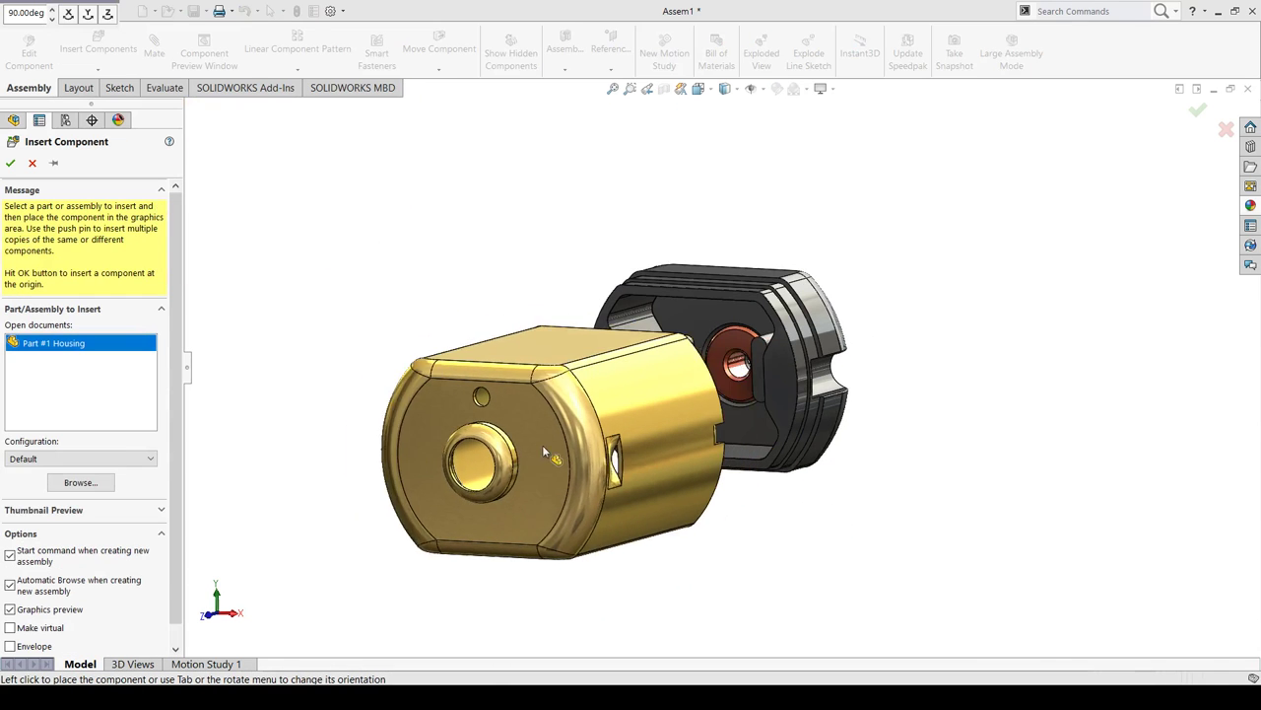
pyautogui.click(552, 427)
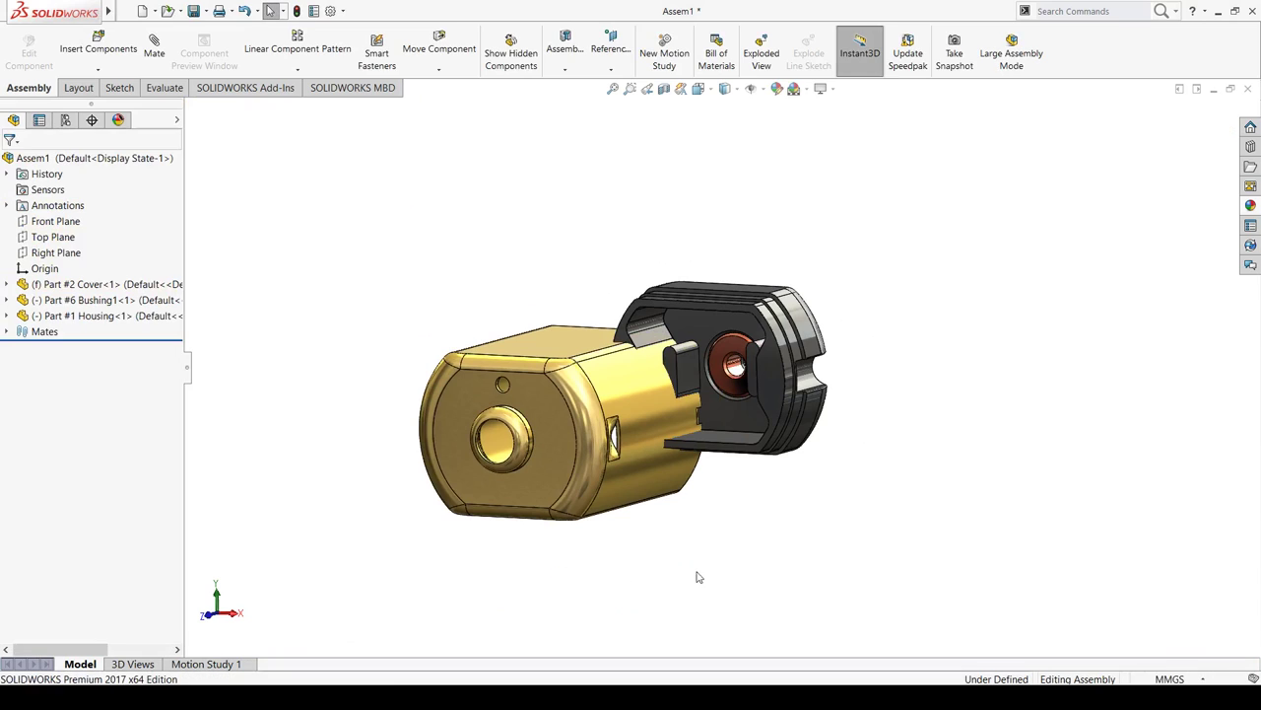
pyautogui.moveTo(696, 577)
pyautogui.mouseDown(button='middle')
pyautogui.moveTo(737, 546)
pyautogui.moveTo(613, 460)
pyautogui.mouseUp(button='middle')
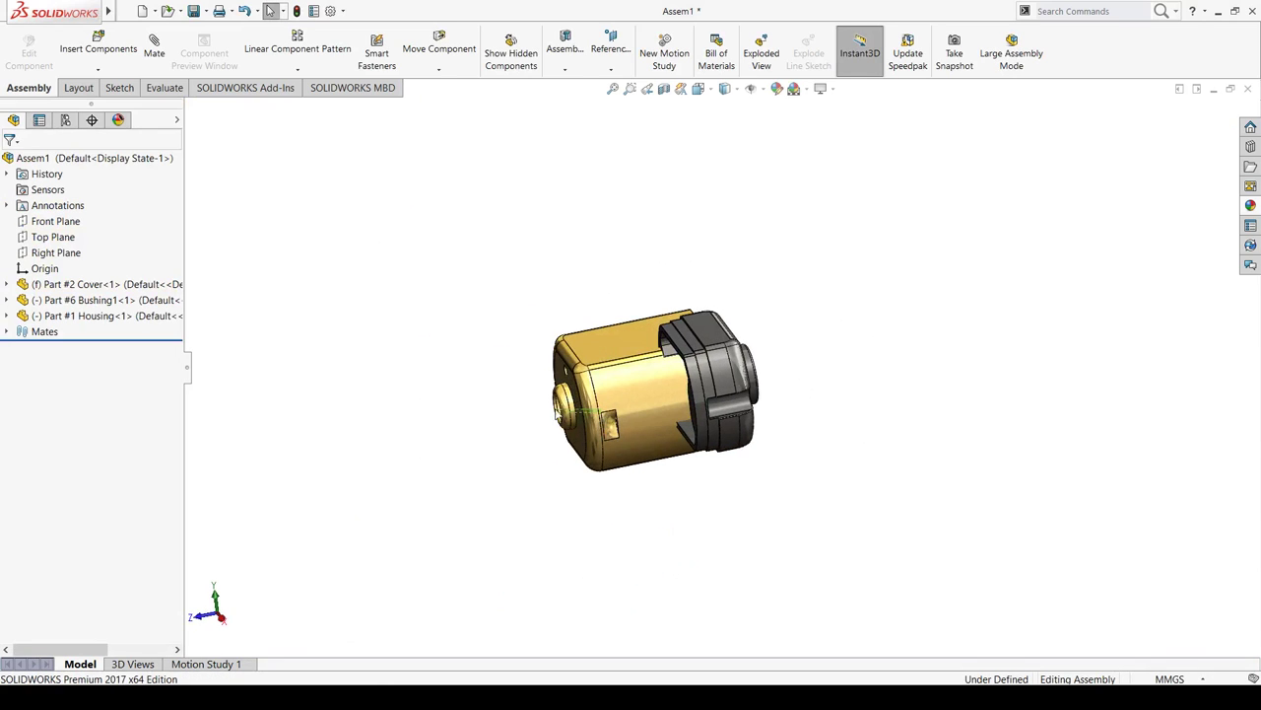
# Move the Housing left, away from the cover, and reorient the view
pyautogui.click(557, 407)
pyautogui.click(480, 521)
pyautogui.moveTo(616, 408); pyautogui.dragTo(399, 427)
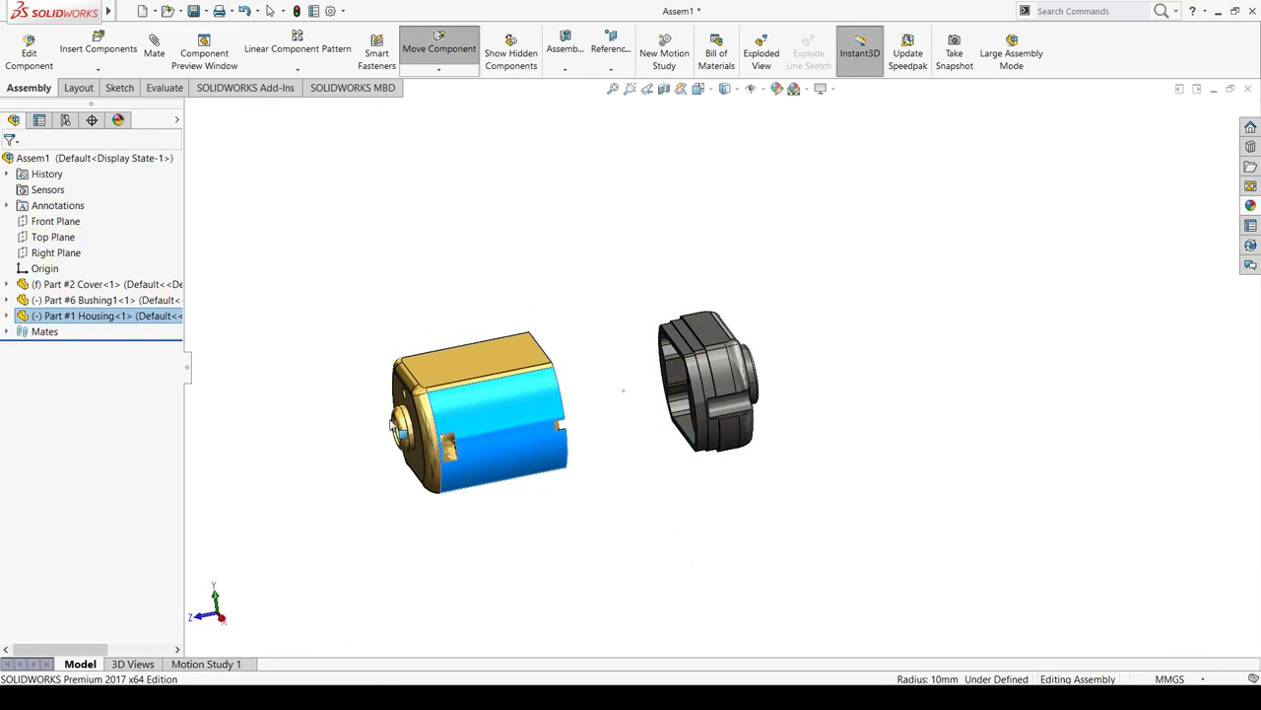
pyautogui.click(499, 582)
pyautogui.hotkey('ctrl', '1')
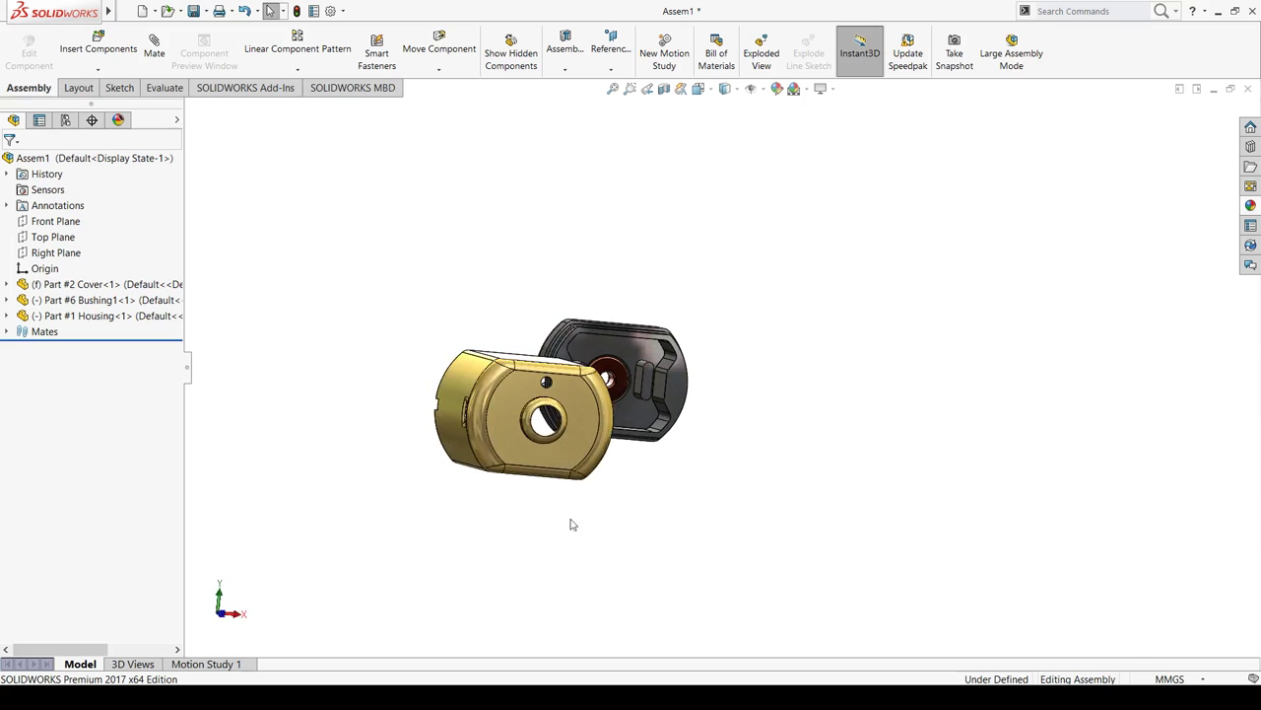
pyautogui.click(499, 449)
pyautogui.click(582, 577)
pyautogui.moveTo(583, 578)
pyautogui.mouseDown(button='middle')
pyautogui.moveTo(470, 562)
pyautogui.moveTo(292, 582)
pyautogui.moveTo(394, 575)
pyautogui.moveTo(457, 532)
pyautogui.moveTo(468, 571)
pyautogui.mouseUp(button='middle')
pyautogui.scroll(3, 699, 423)
pyautogui.scroll(-1, 656, 237)
pyautogui.scroll(-1, 661, 222)
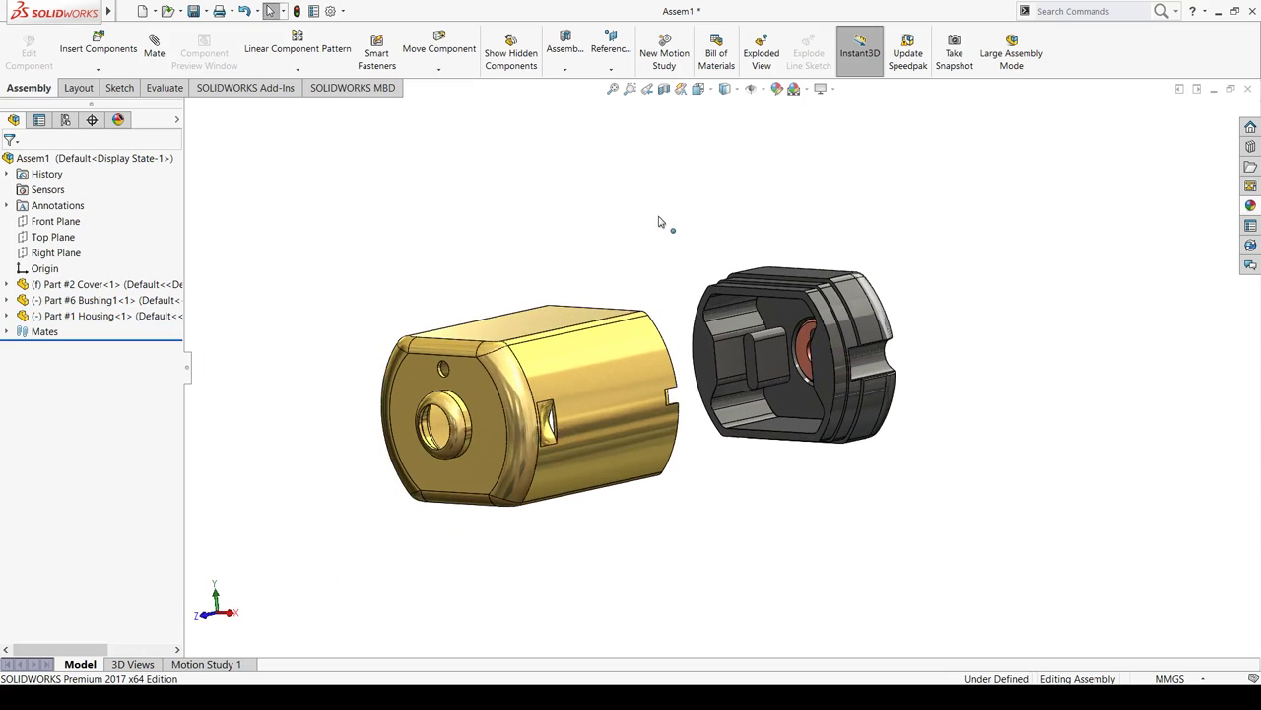
# Mate the cover's and housing's round faces concentric
pyautogui.scroll(2, 591, 302)
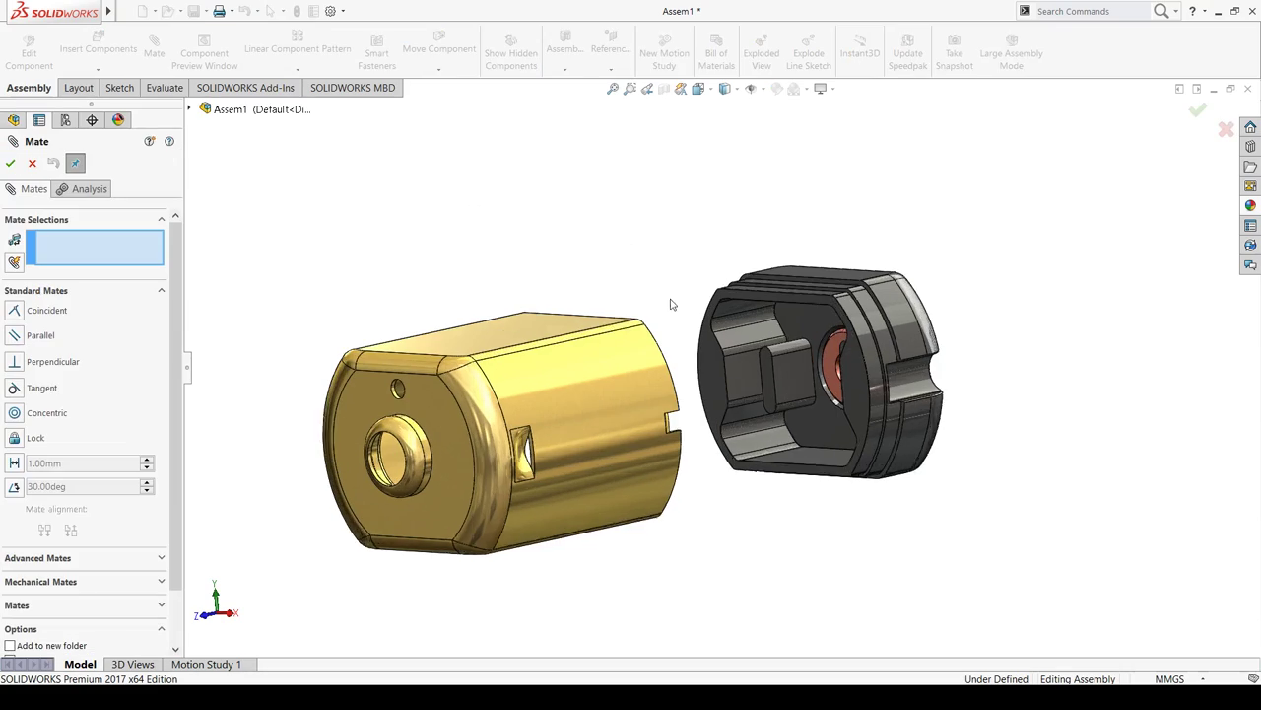
pyautogui.scroll(2, 673, 325)
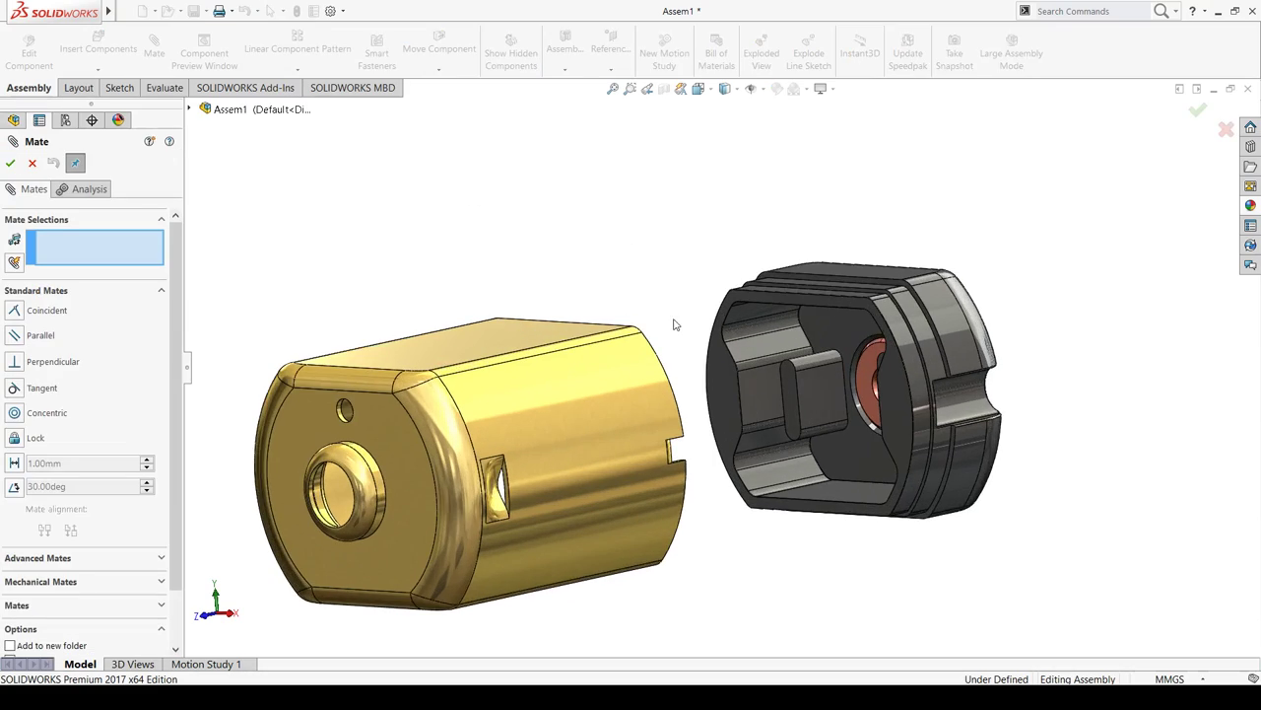
pyautogui.click(913, 309)
pyautogui.moveTo(841, 315); pyautogui.dragTo(484, 453, button='middle')
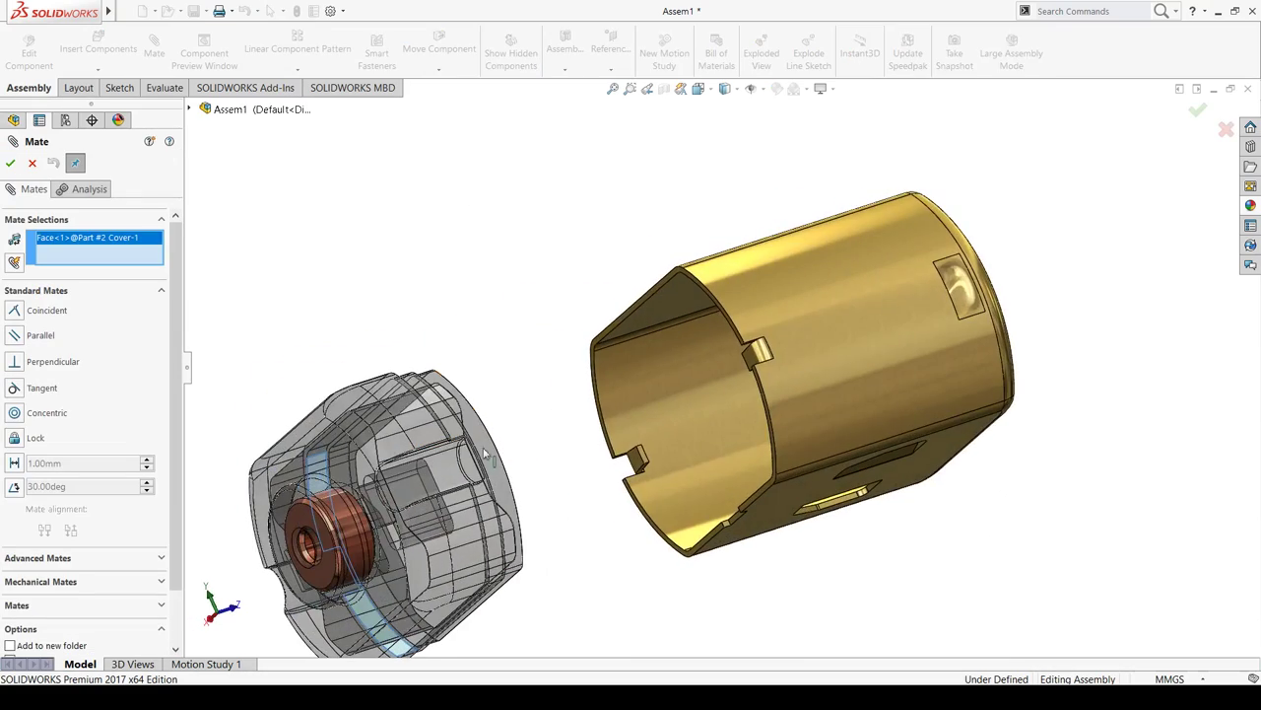
pyautogui.click(611, 368)
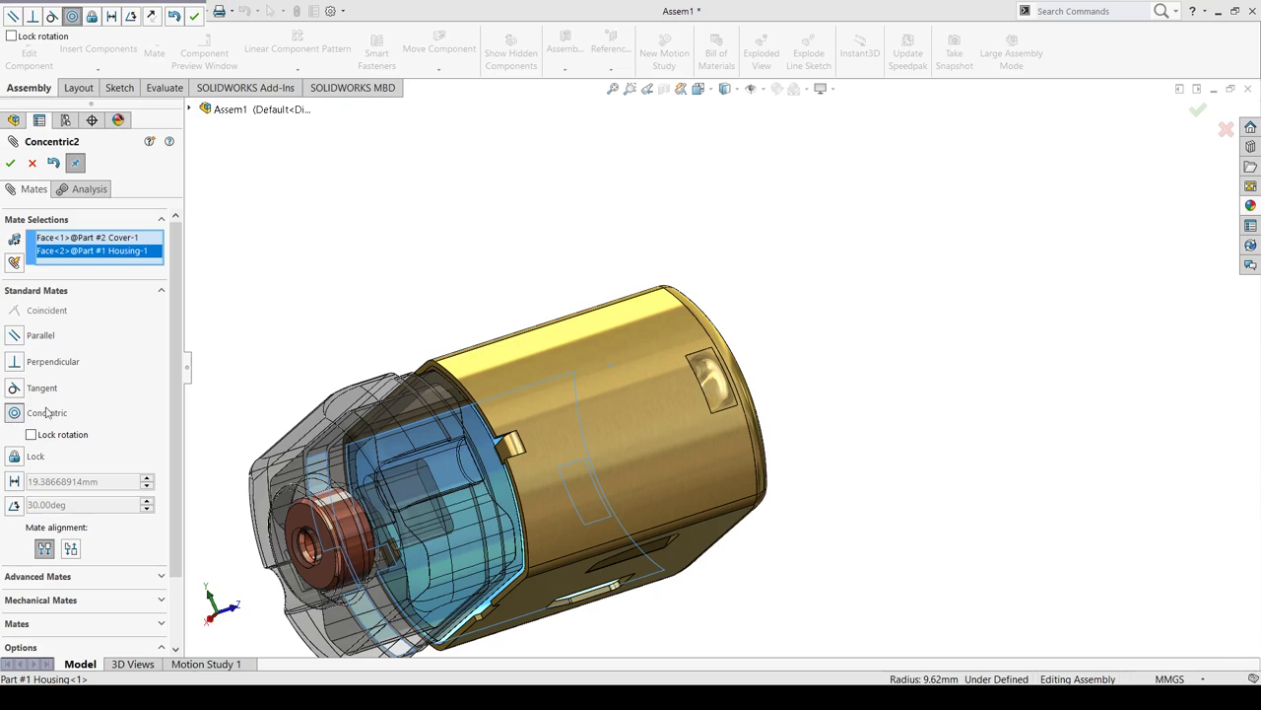
pyautogui.moveTo(227, 344)
pyautogui.mouseDown(button='middle')
pyautogui.moveTo(428, 267)
pyautogui.moveTo(592, 226)
pyautogui.mouseUp(button='middle')
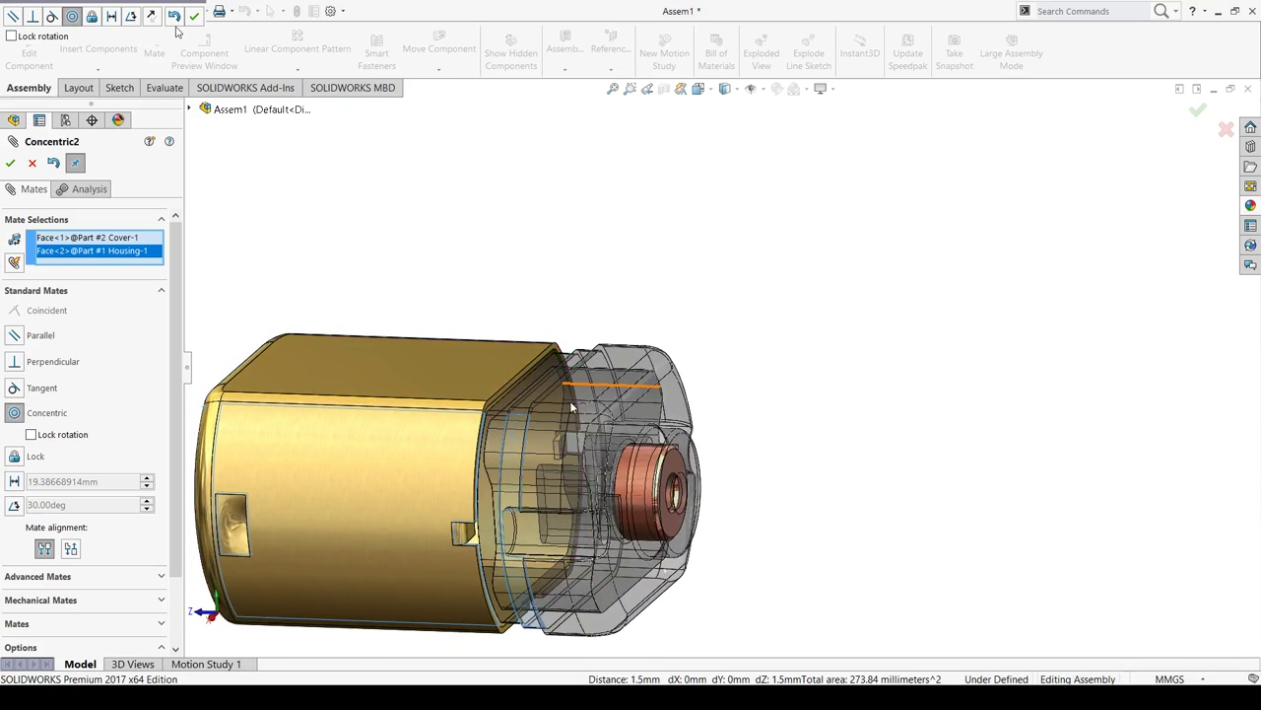
pyautogui.press('Return')
# Make the housing's flat top face coincident with the cover's top face
pyautogui.moveTo(589, 388); pyautogui.dragTo(448, 455, button='middle')
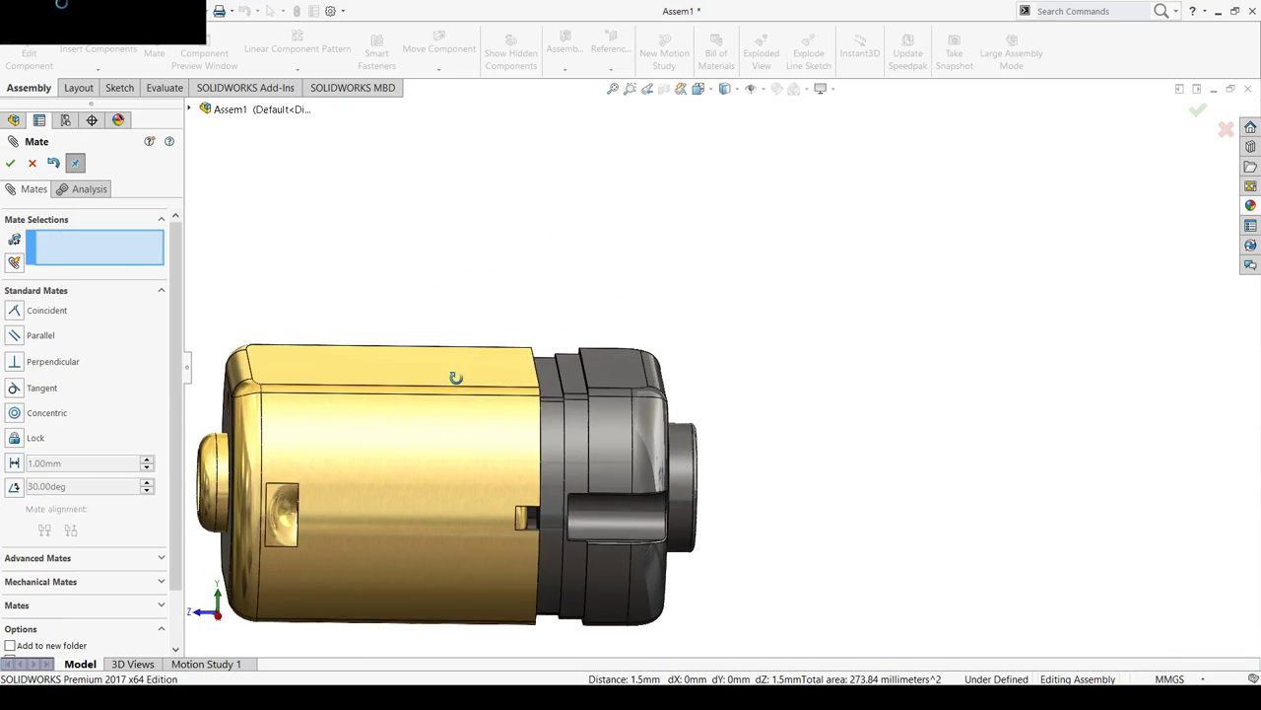
pyautogui.moveTo(448, 455); pyautogui.dragTo(414, 492)
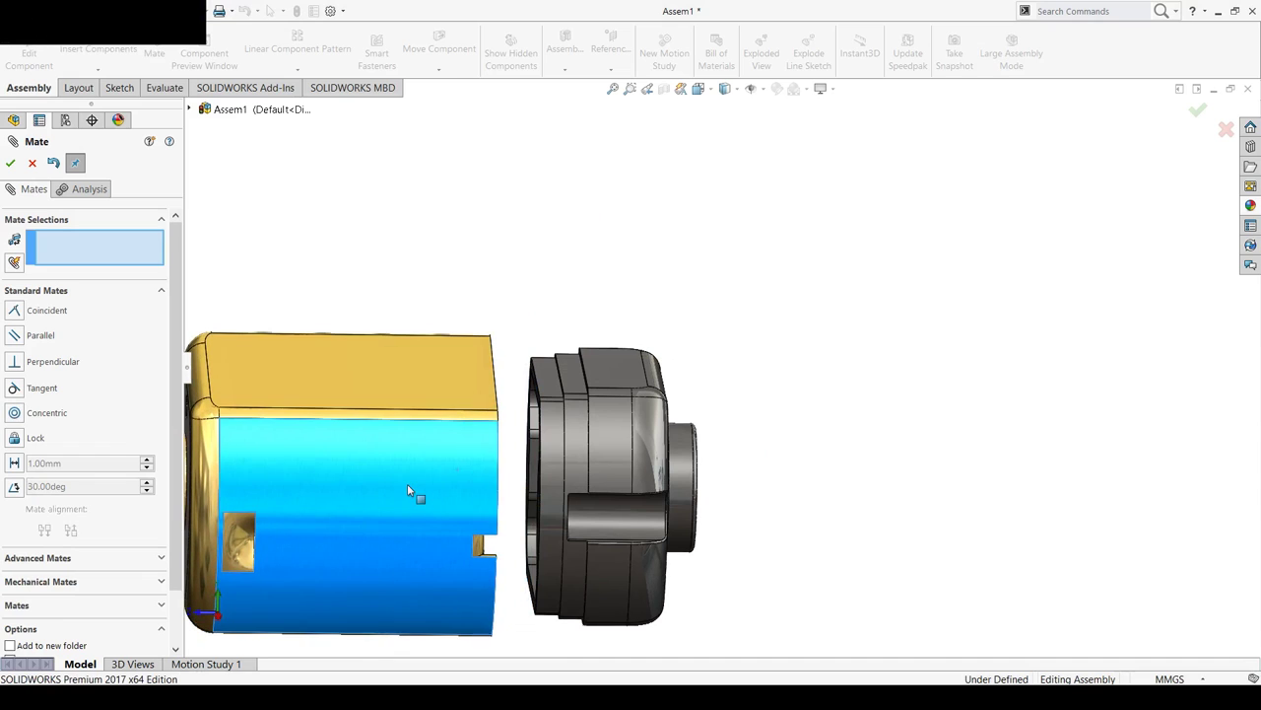
pyautogui.click(402, 369)
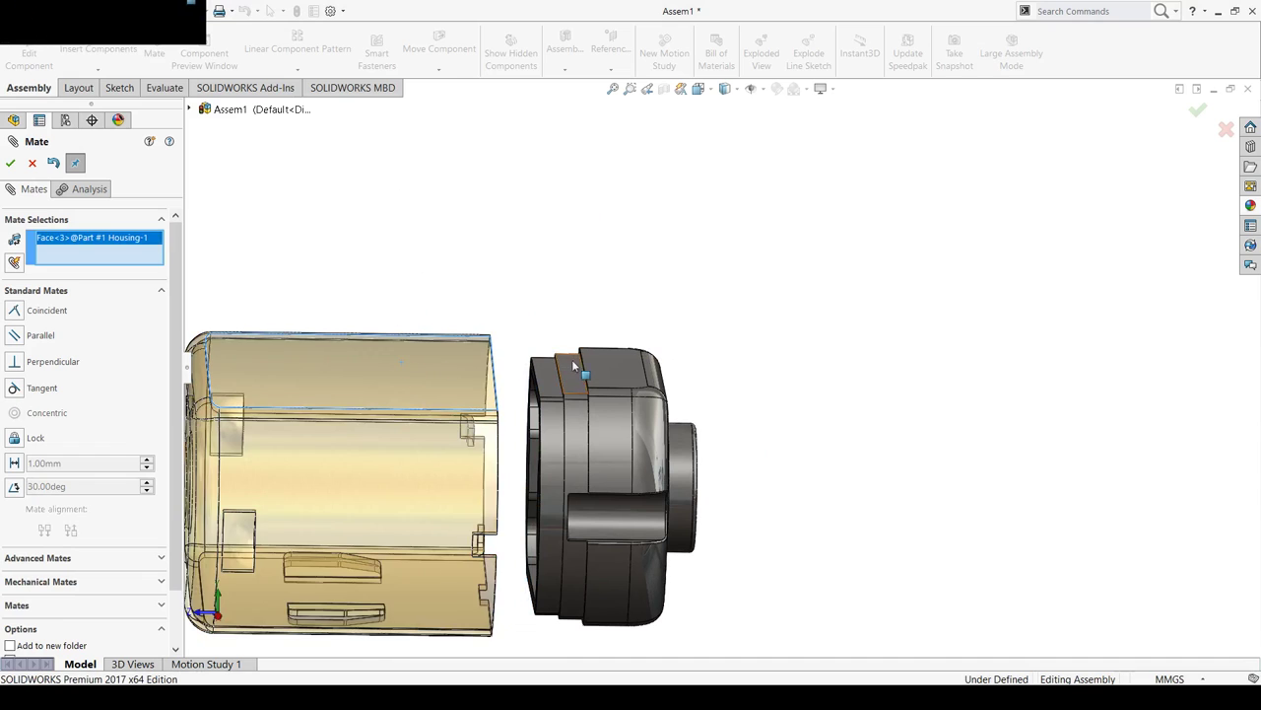
pyautogui.click(601, 372)
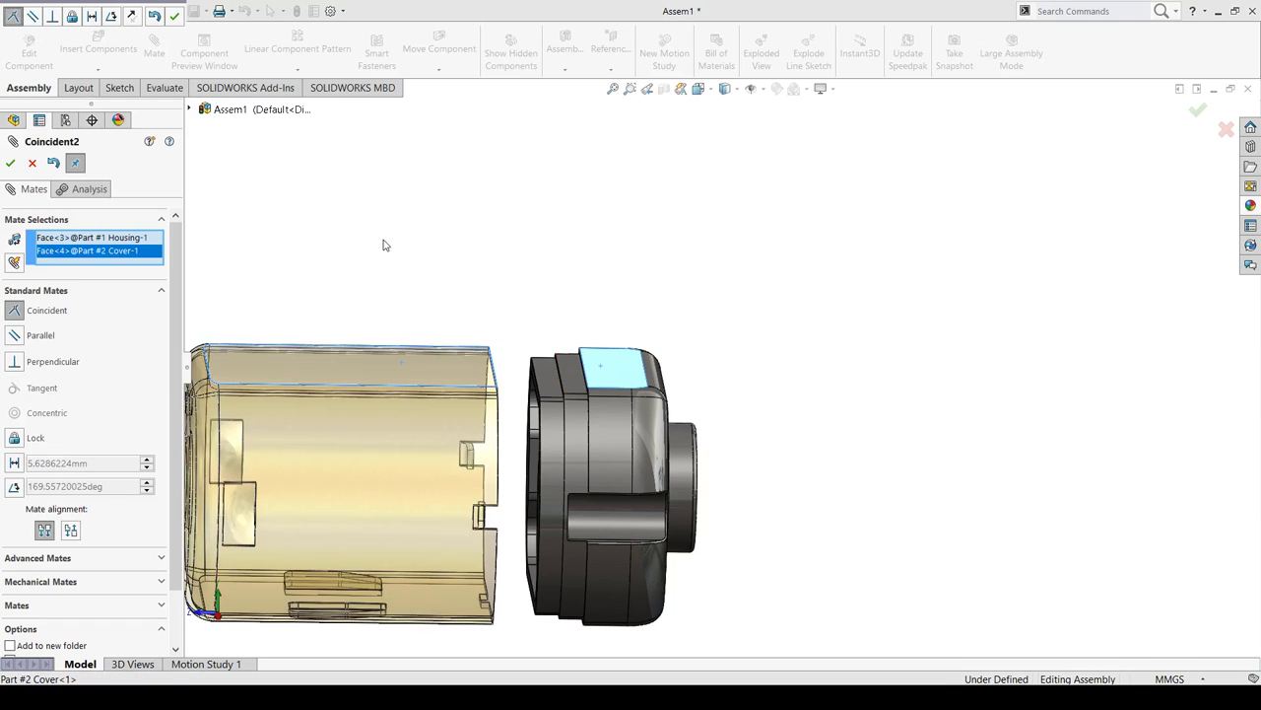
pyautogui.moveTo(384, 245); pyautogui.dragTo(387, 332, button='middle')
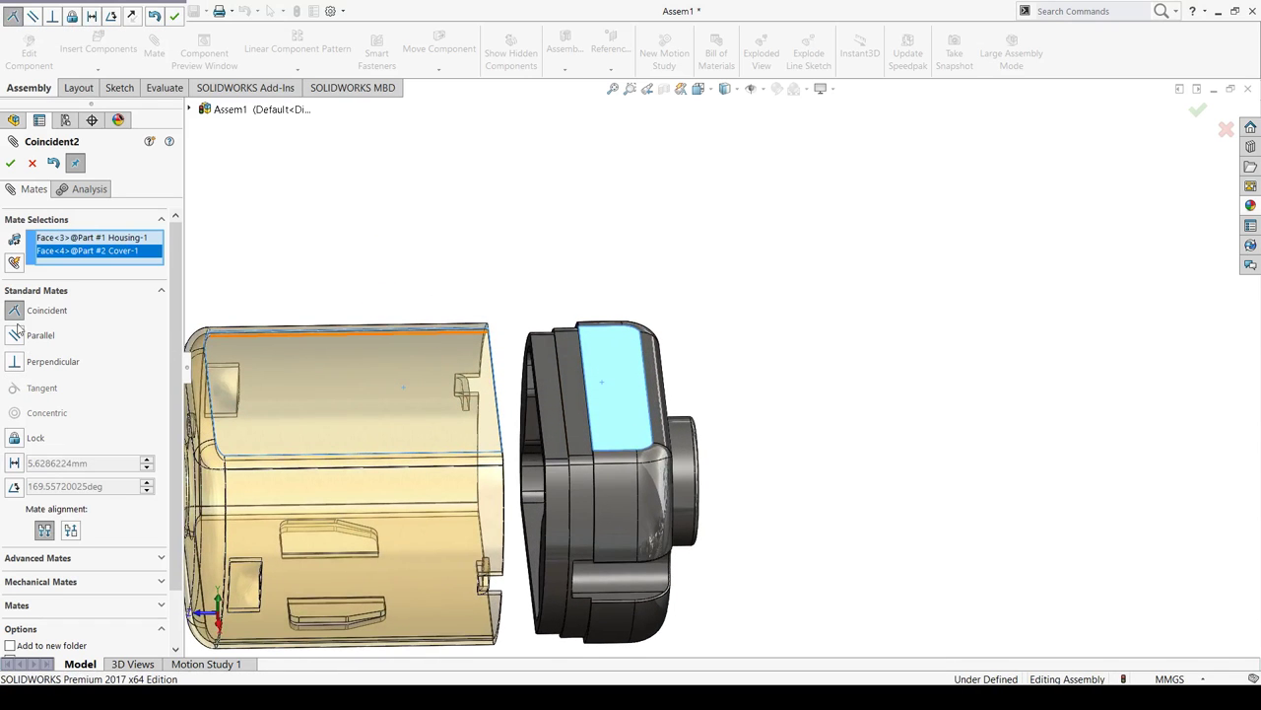
pyautogui.click(175, 17)
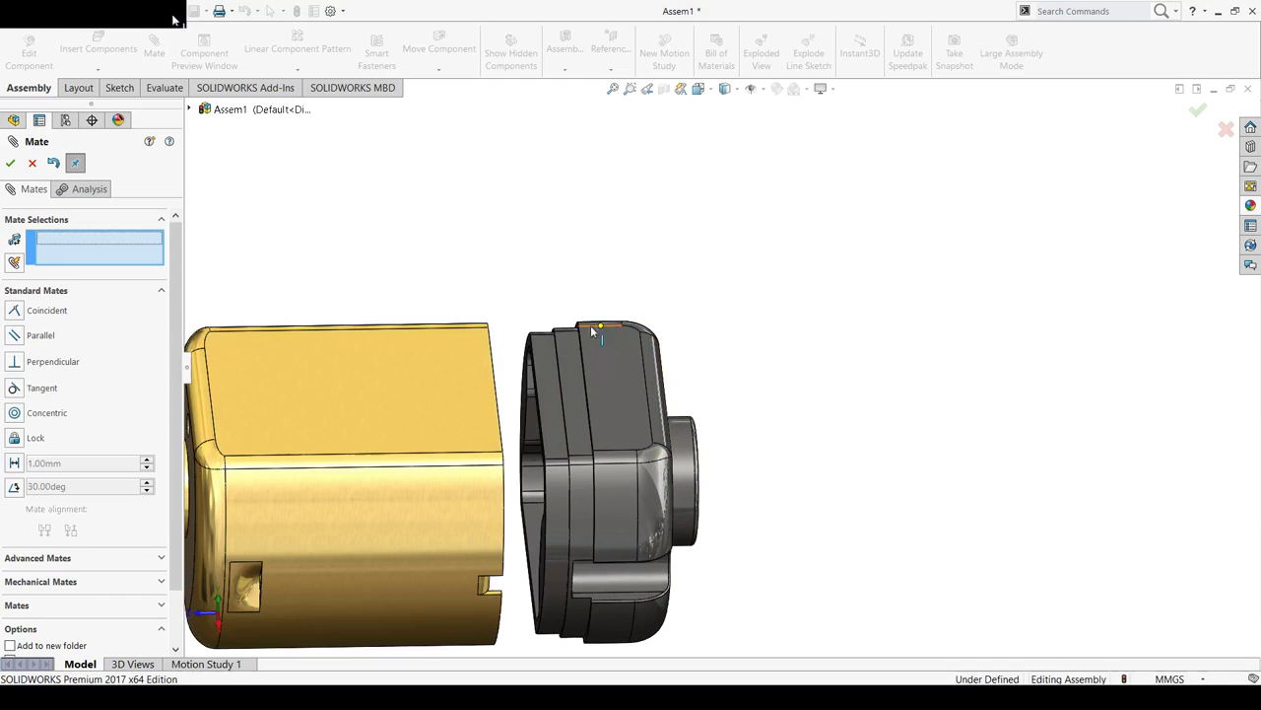
pyautogui.click(11, 164)
# Slide the Housing further left from the cover and reorient the view
pyautogui.scroll(3, 578, 437)
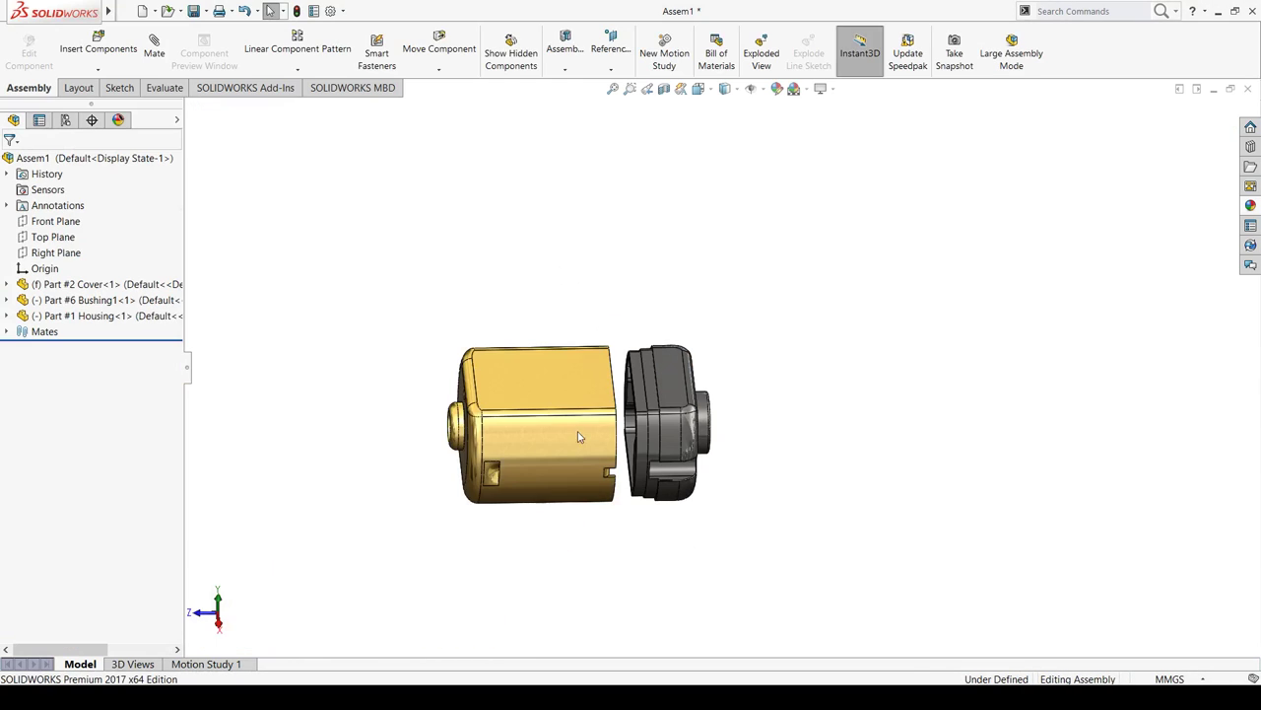
pyautogui.moveTo(532, 424)
pyautogui.mouseDown()
pyautogui.moveTo(430, 389)
pyautogui.moveTo(372, 388)
pyautogui.mouseUp()
pyautogui.click(537, 306)
pyautogui.moveTo(532, 325)
pyautogui.mouseDown(button='middle')
pyautogui.moveTo(385, 309)
pyautogui.moveTo(453, 265)
pyautogui.moveTo(276, 265)
pyautogui.moveTo(454, 255)
pyautogui.moveTo(414, 305)
pyautogui.moveTo(423, 288)
pyautogui.mouseUp(button='middle')
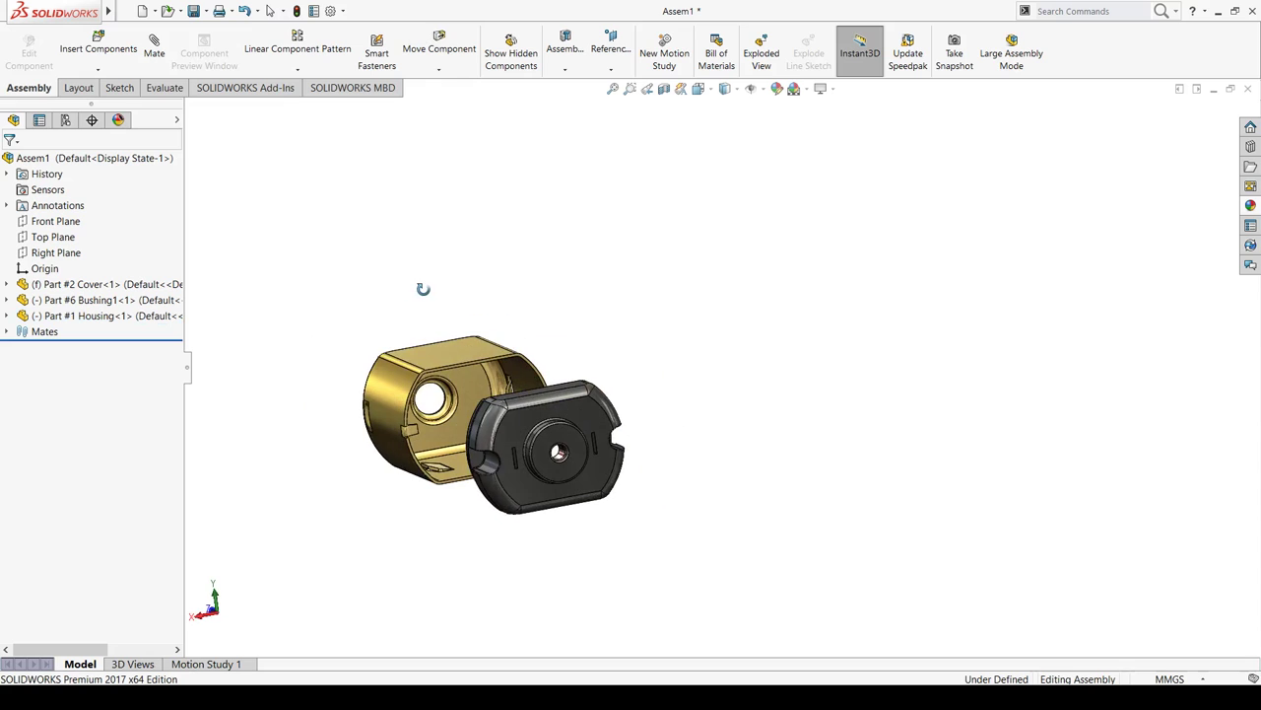
# Insert Part #4 Magnet and place it above the housing and cover
pyautogui.click(101, 48)
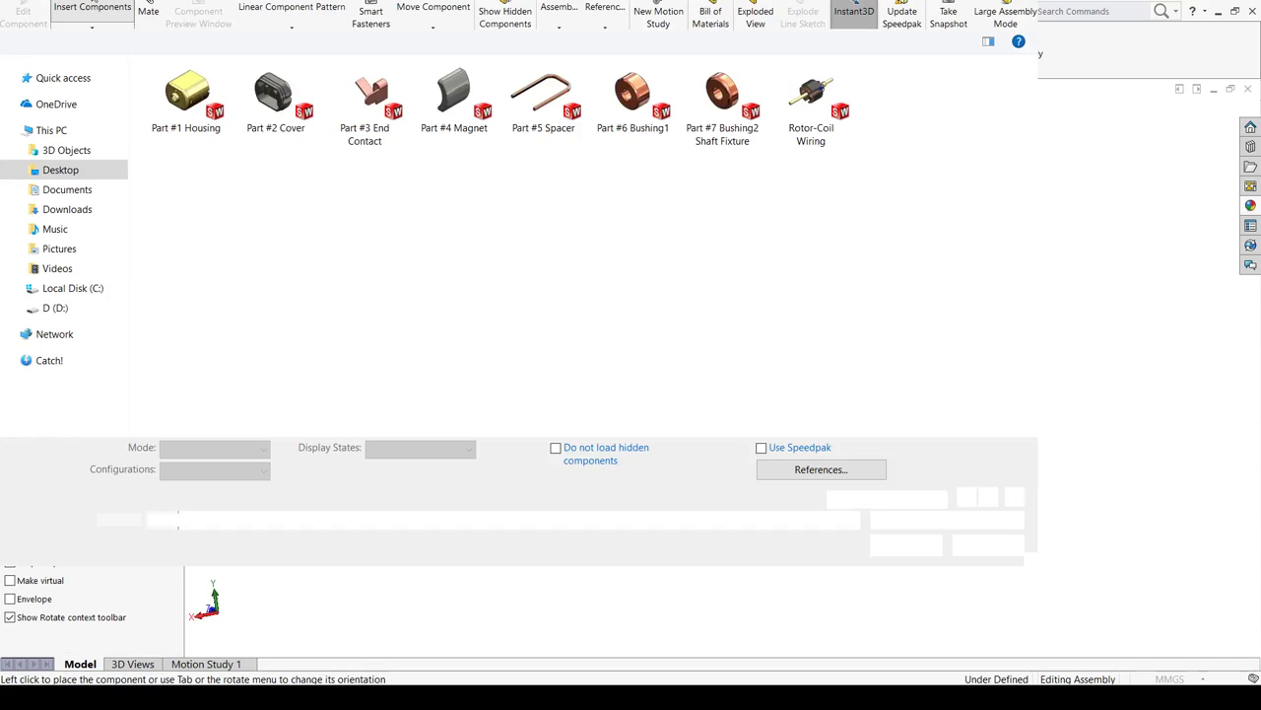
pyautogui.doubleClick(448, 96)
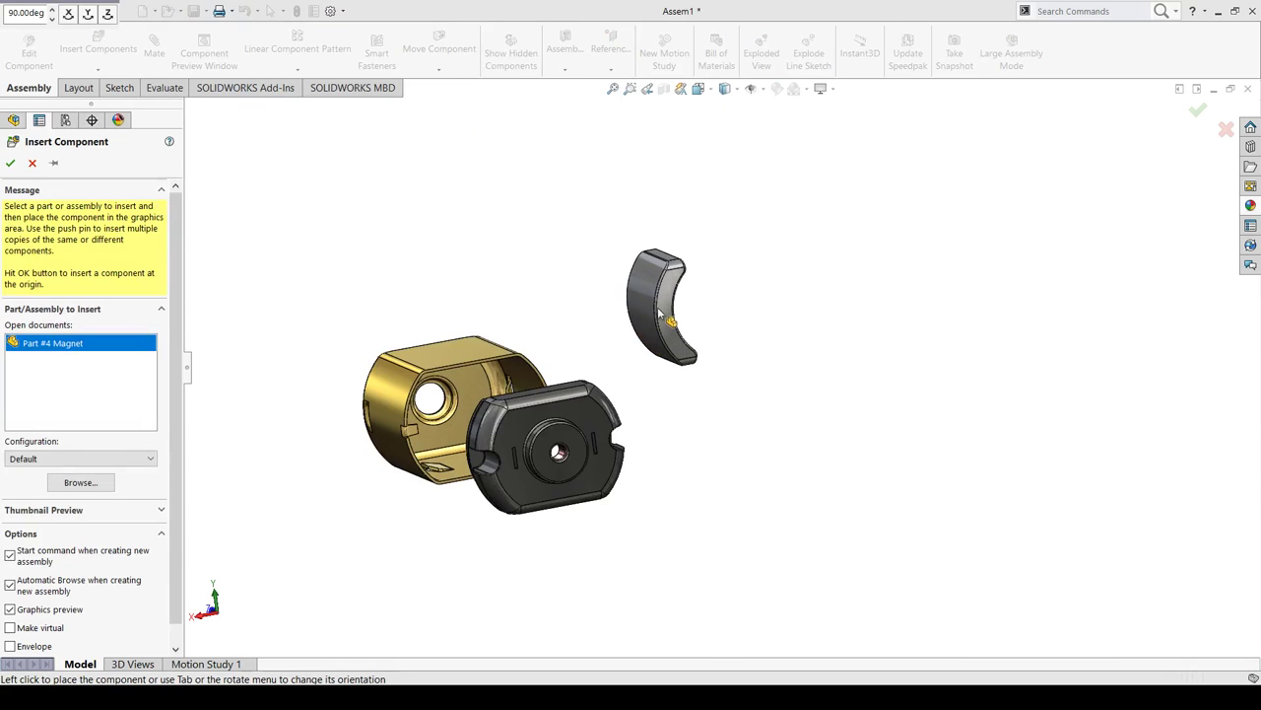
pyautogui.click(646, 302)
pyautogui.moveTo(646, 302)
pyautogui.mouseDown(button='middle')
pyautogui.moveTo(526, 388)
pyautogui.moveTo(555, 526)
pyautogui.moveTo(597, 396)
pyautogui.mouseUp(button='middle')
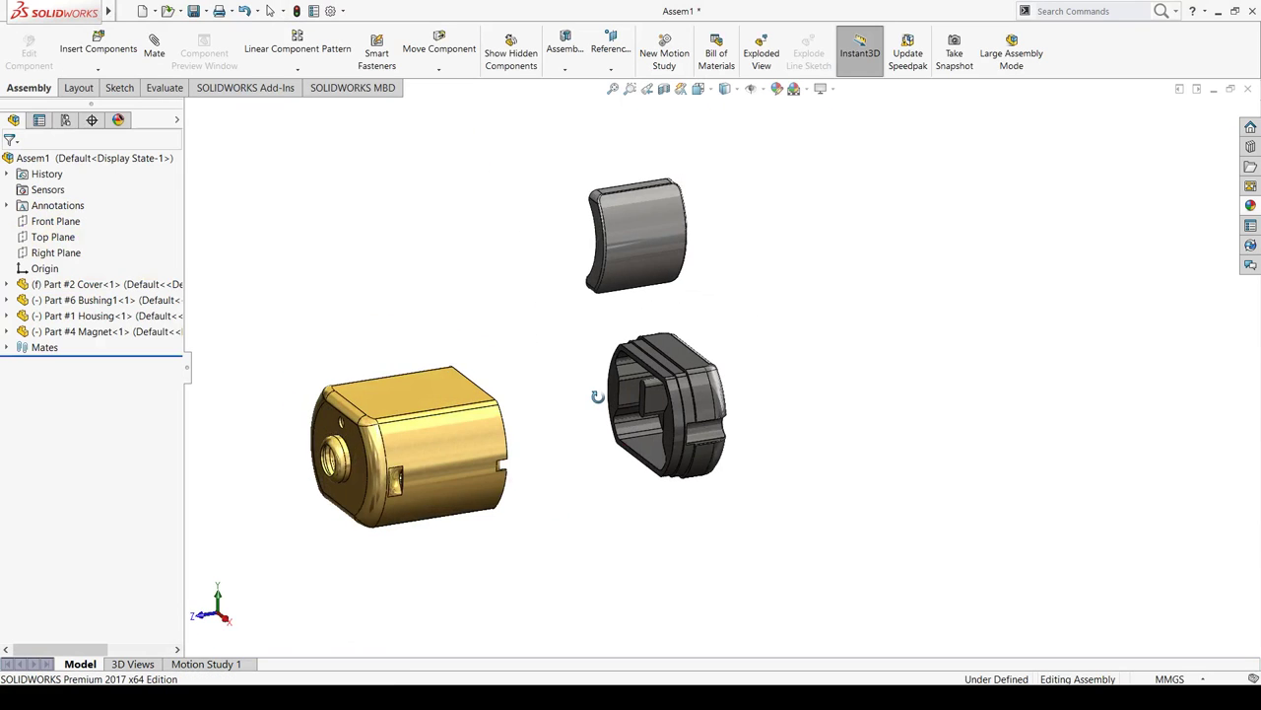
# Section the assembly on the Right Plane and orbit to a side-on view of the cut
pyautogui.click(55, 252)
pyautogui.click(665, 90)
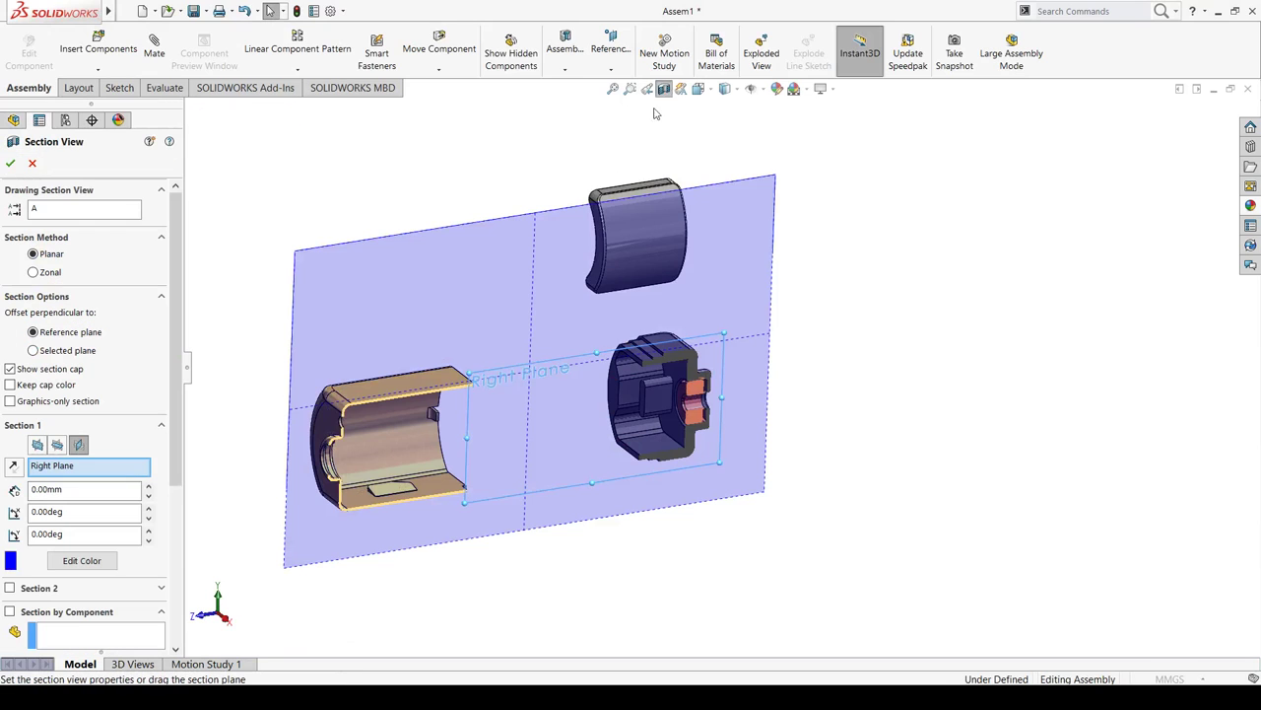
pyautogui.click(11, 164)
pyautogui.moveTo(482, 366)
pyautogui.mouseDown(button='middle')
pyautogui.moveTo(355, 313)
pyautogui.moveTo(408, 338)
pyautogui.moveTo(457, 329)
pyautogui.moveTo(394, 349)
pyautogui.moveTo(253, 237)
pyautogui.mouseUp(button='middle')
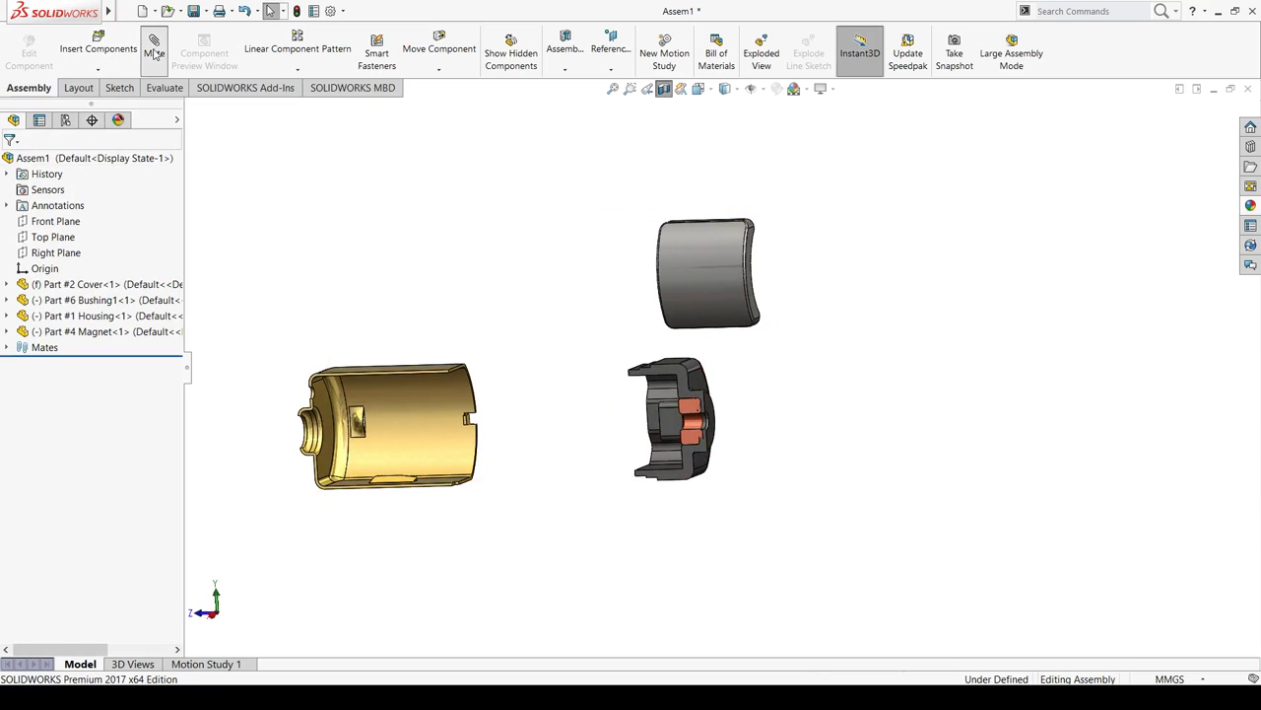
# Mate the magnet's curved face concentric with the housing, flipping its alignment
pyautogui.click(709, 285)
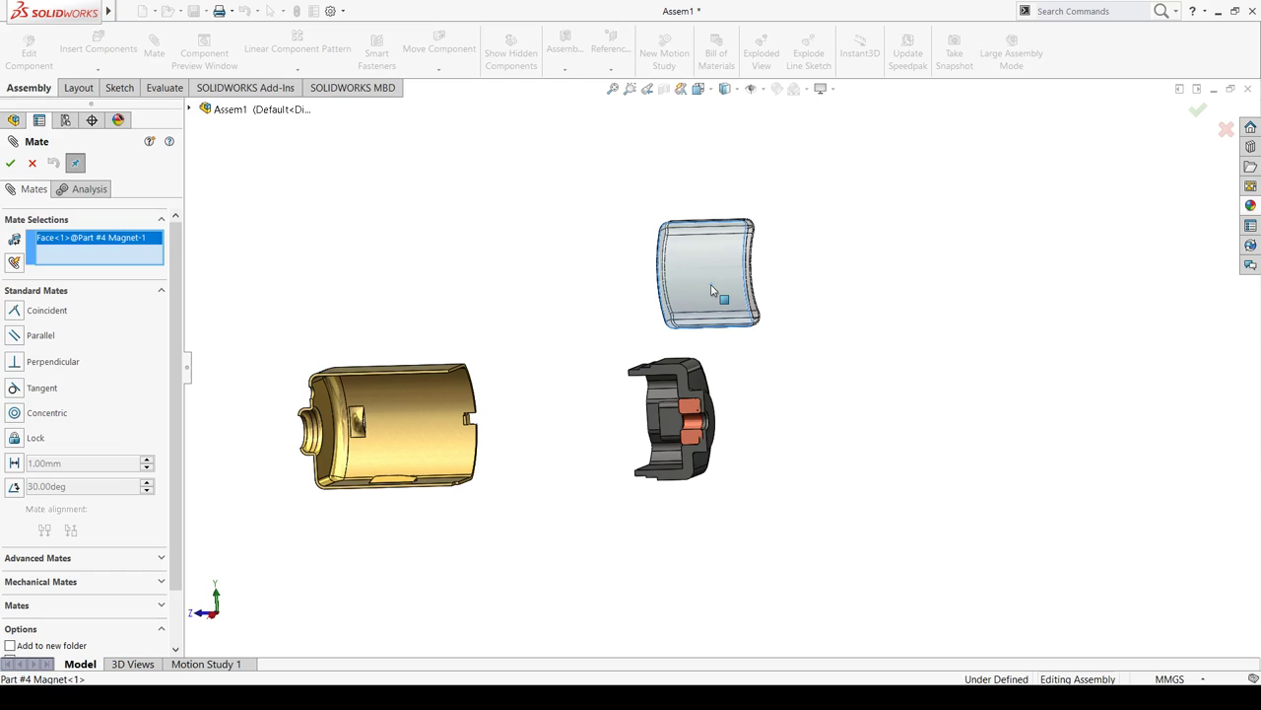
pyautogui.click(421, 419)
pyautogui.moveTo(421, 419); pyautogui.dragTo(387, 443, button='middle')
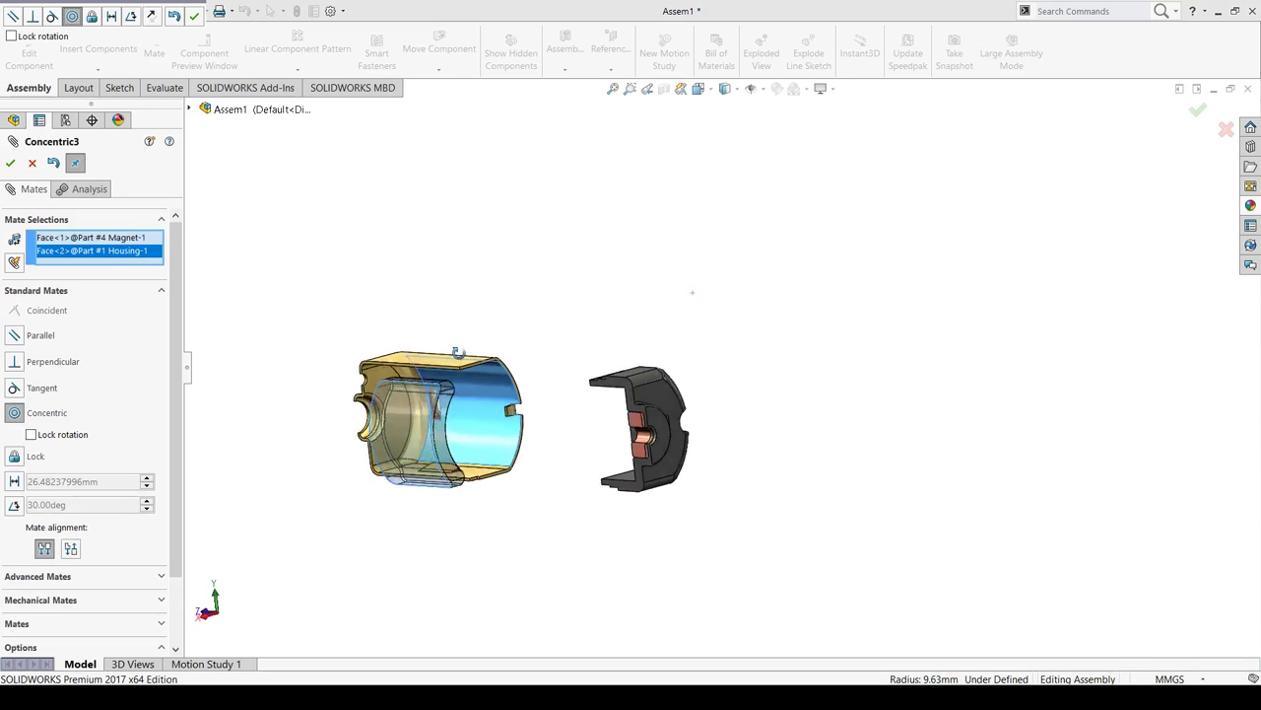
pyautogui.click(153, 17)
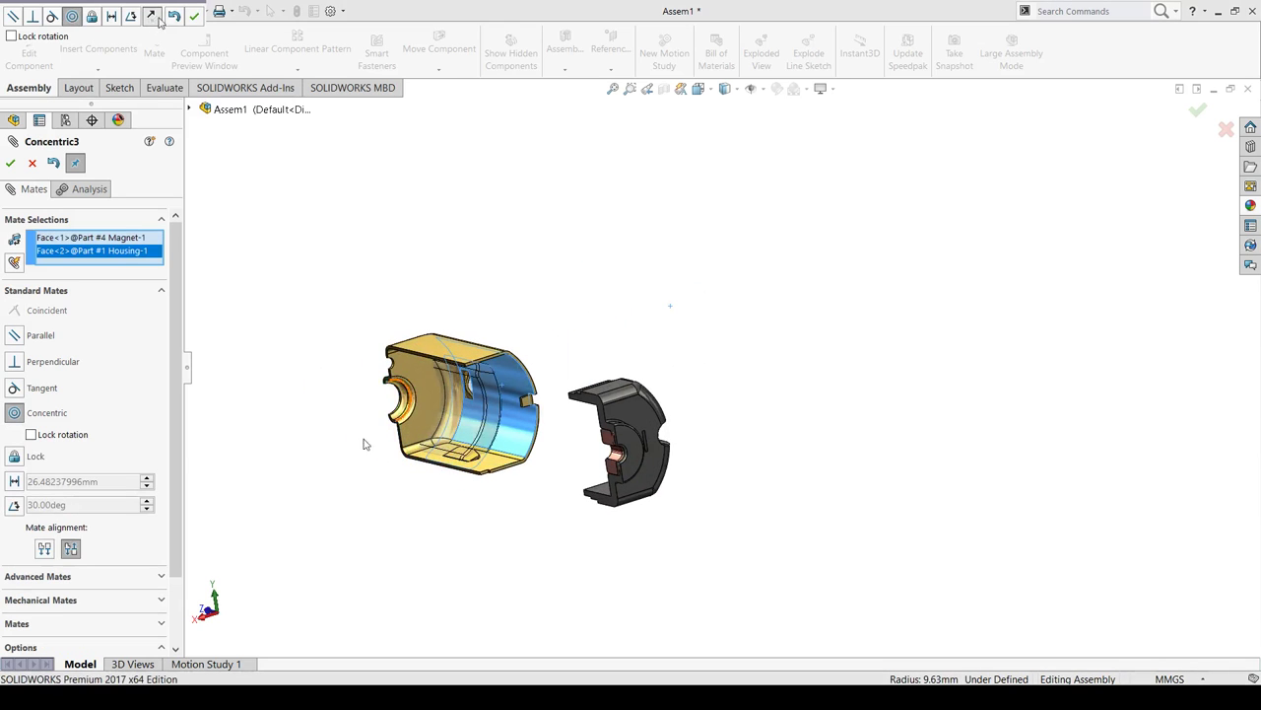
pyautogui.click(195, 16)
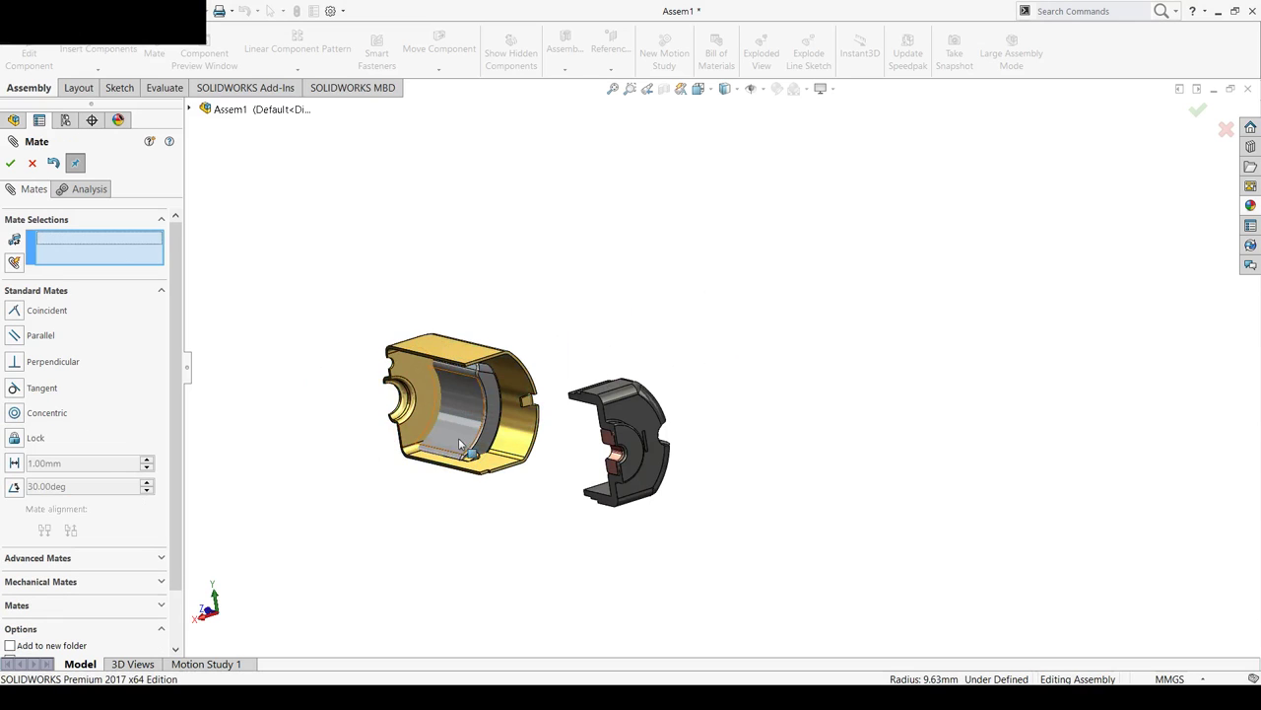
pyautogui.hotkey('ctrl', '4')
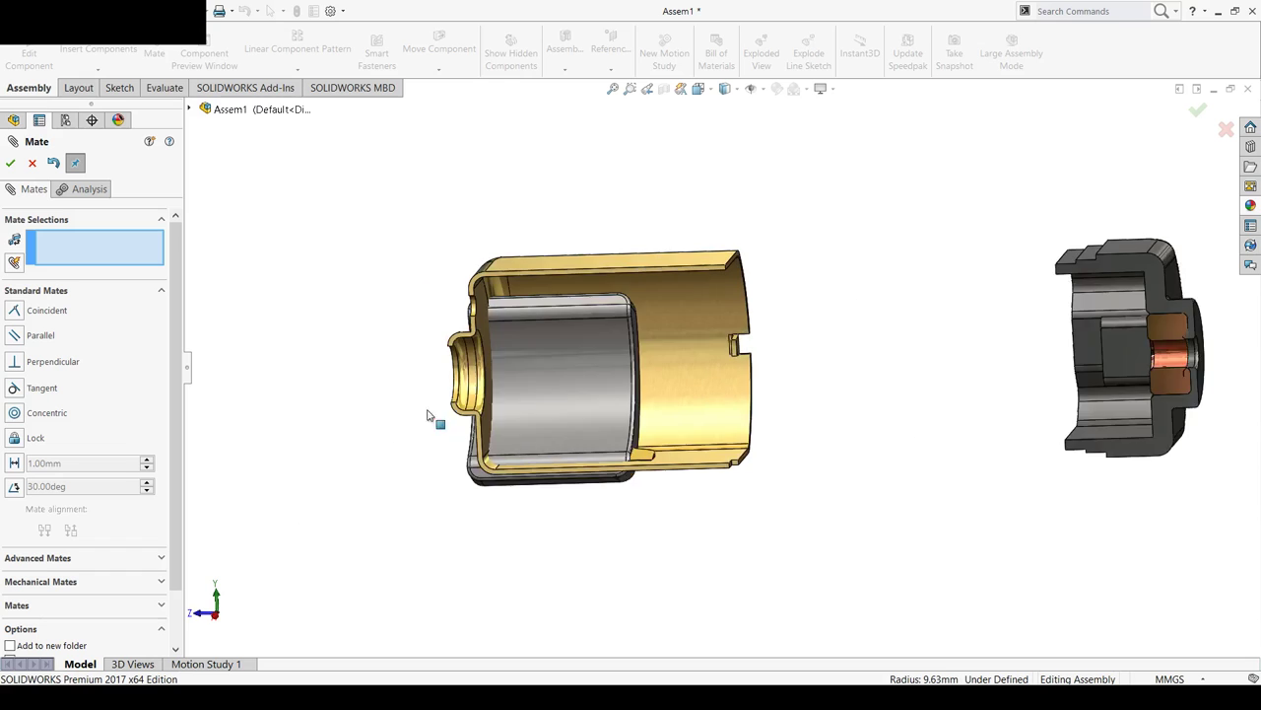
pyautogui.click(11, 165)
# Slide the magnet along the housing bore toward the open end and nudge it into place
pyautogui.moveTo(595, 408); pyautogui.dragTo(734, 365)
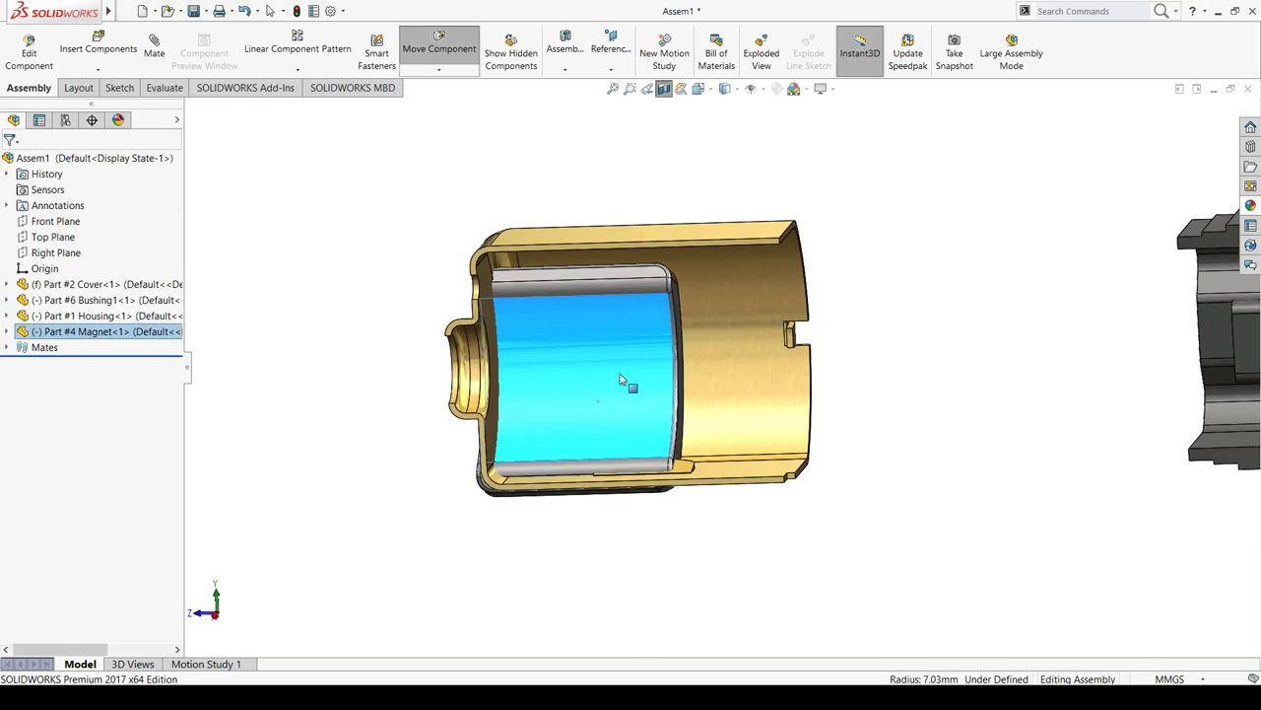
pyautogui.click(969, 296)
pyautogui.moveTo(907, 406); pyautogui.dragTo(858, 390, button='middle')
pyautogui.click(759, 355)
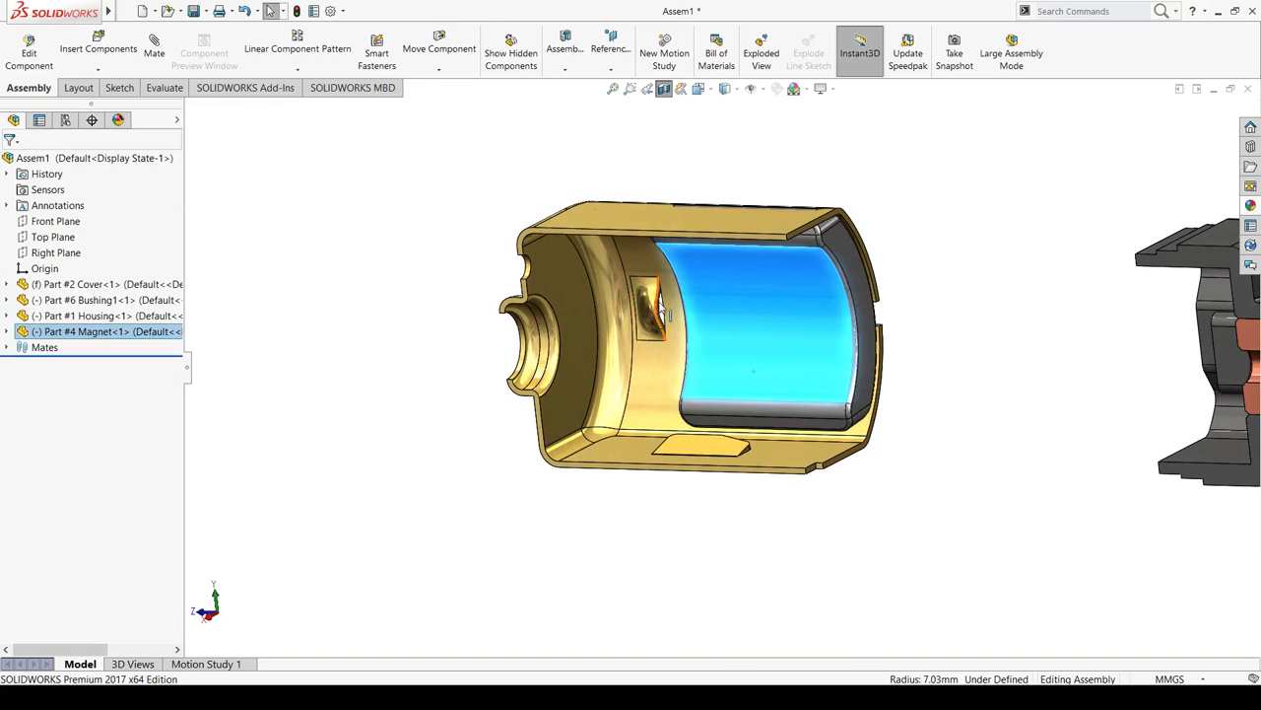
pyautogui.click(339, 296)
pyautogui.click(806, 328)
pyautogui.moveTo(806, 329); pyautogui.dragTo(806, 335)
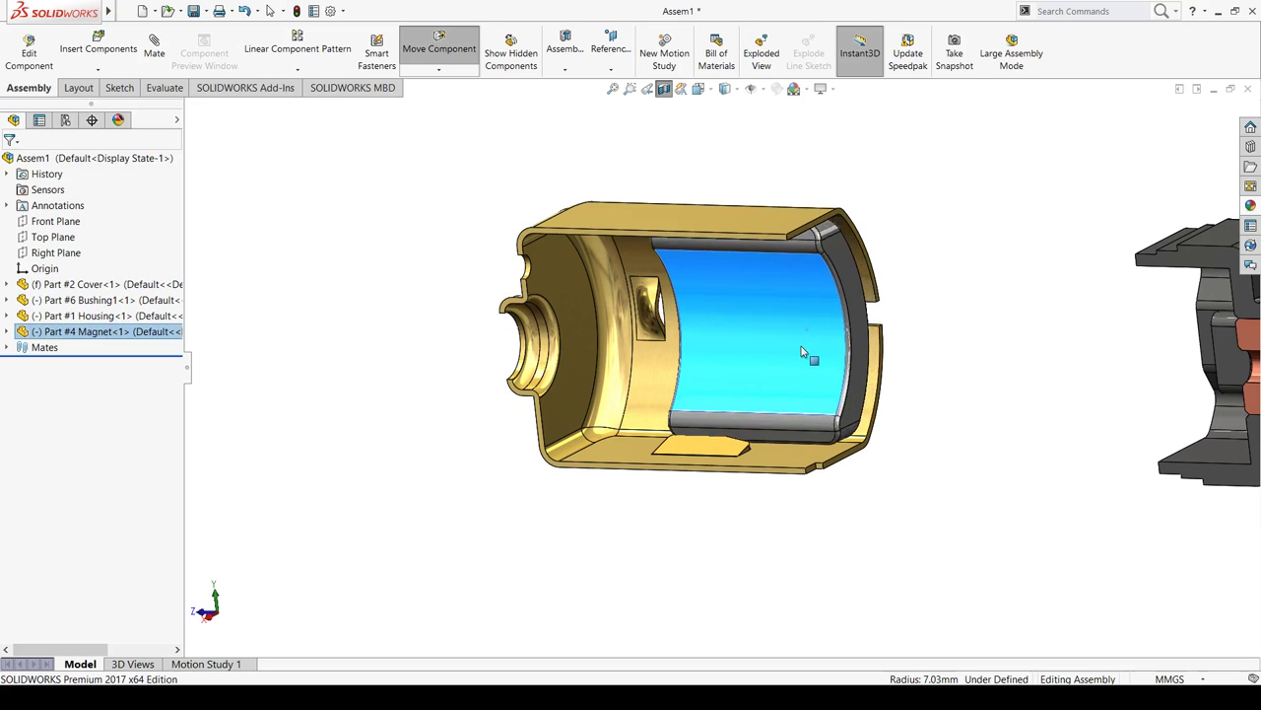
pyautogui.click(500, 276)
pyautogui.scroll(-3, 627, 252)
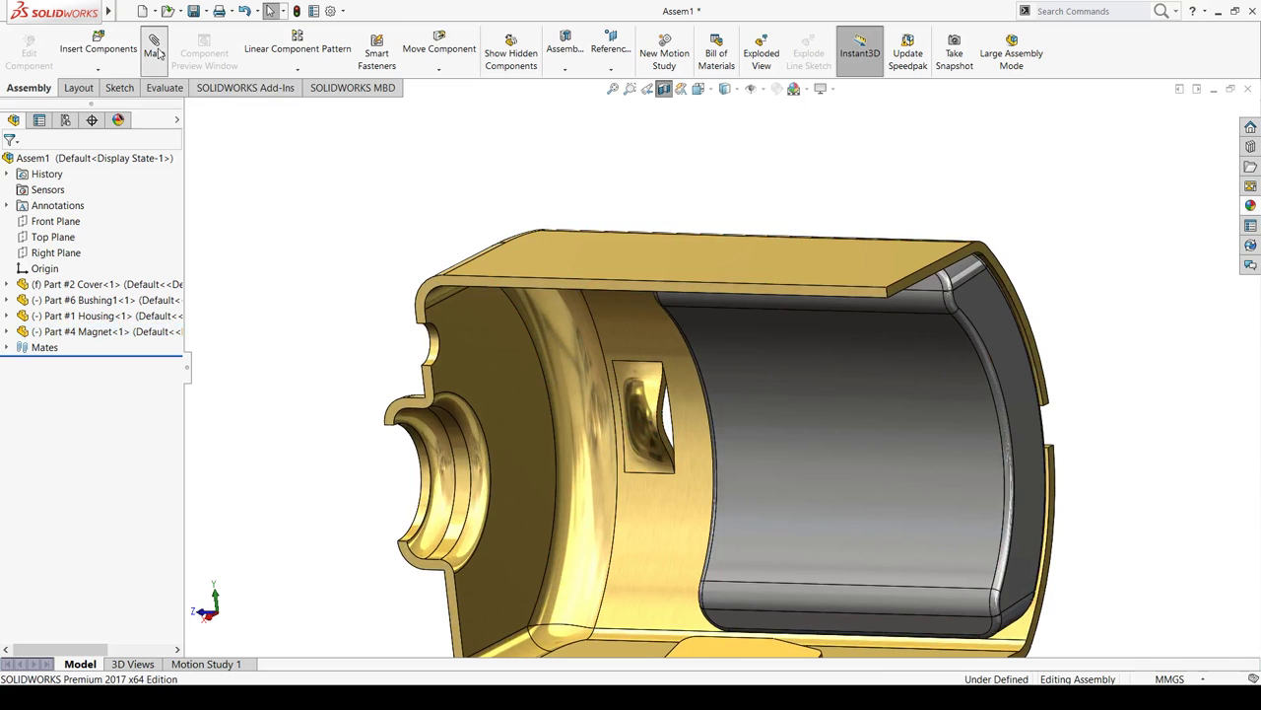
# Make a magnet face coincident with the housing's inner pocket face
pyautogui.scroll(-3, 690, 424)
pyautogui.scroll(-2, 571, 295)
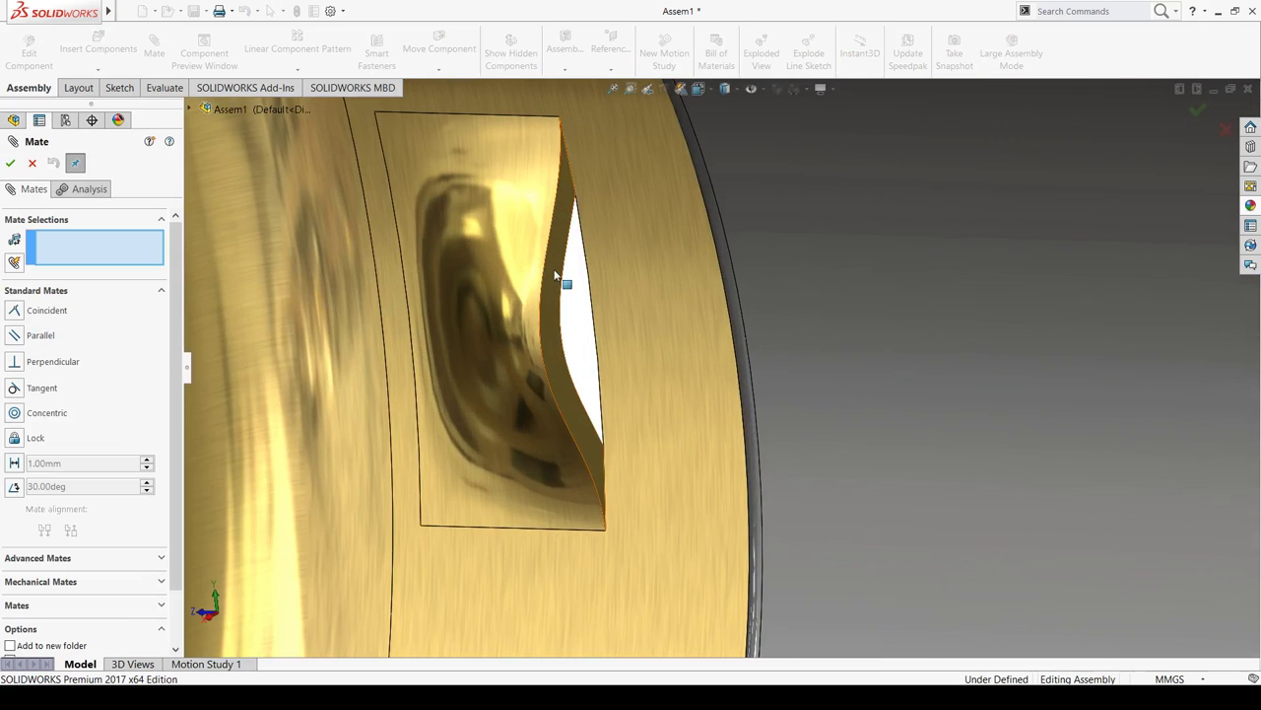
pyautogui.click(555, 275)
pyautogui.moveTo(566, 292)
pyautogui.mouseDown(button='middle')
pyautogui.moveTo(687, 350)
pyautogui.moveTo(897, 344)
pyautogui.mouseUp(button='middle')
pyautogui.click(879, 350)
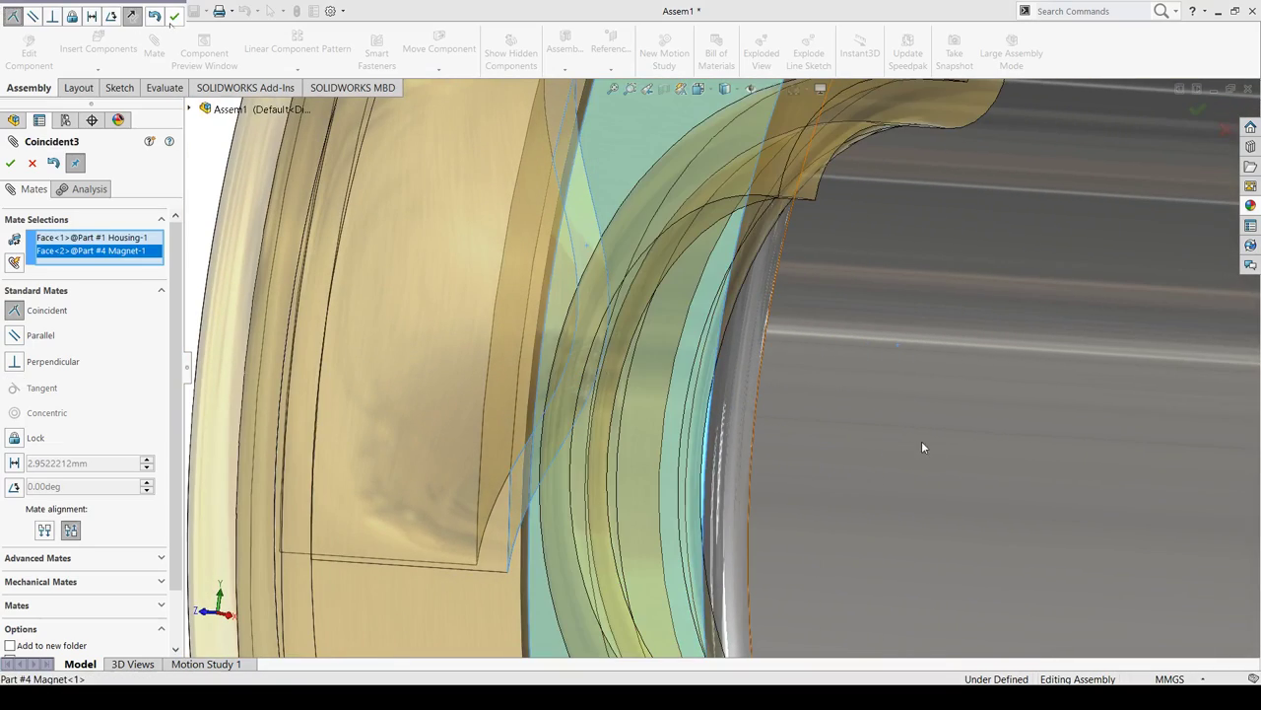
pyautogui.press('Return')
# Make the magnet's bottom face coincident with the housing edge beside the floor tab
pyautogui.scroll(2, 925, 437)
pyautogui.scroll(3, 859, 423)
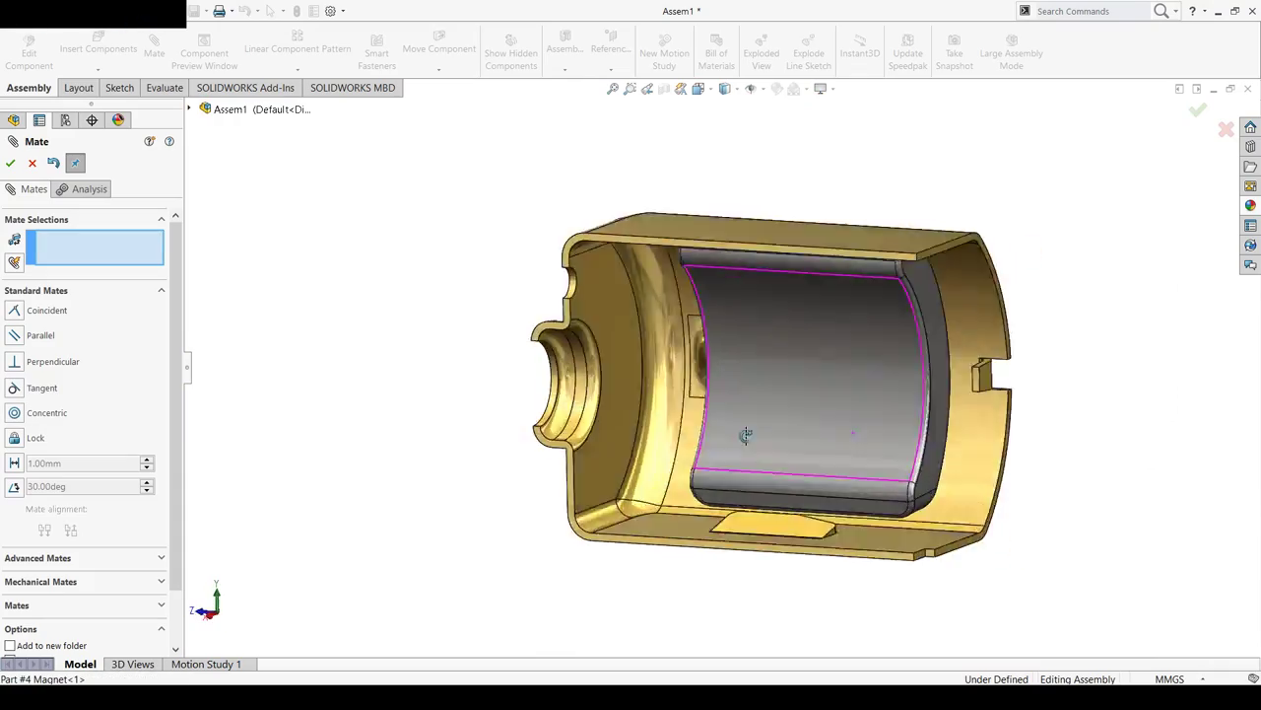
pyautogui.moveTo(746, 435); pyautogui.dragTo(844, 515, button='middle')
pyautogui.scroll(-3, 845, 515)
pyautogui.scroll(-2, 692, 431)
pyautogui.scroll(-2, 649, 425)
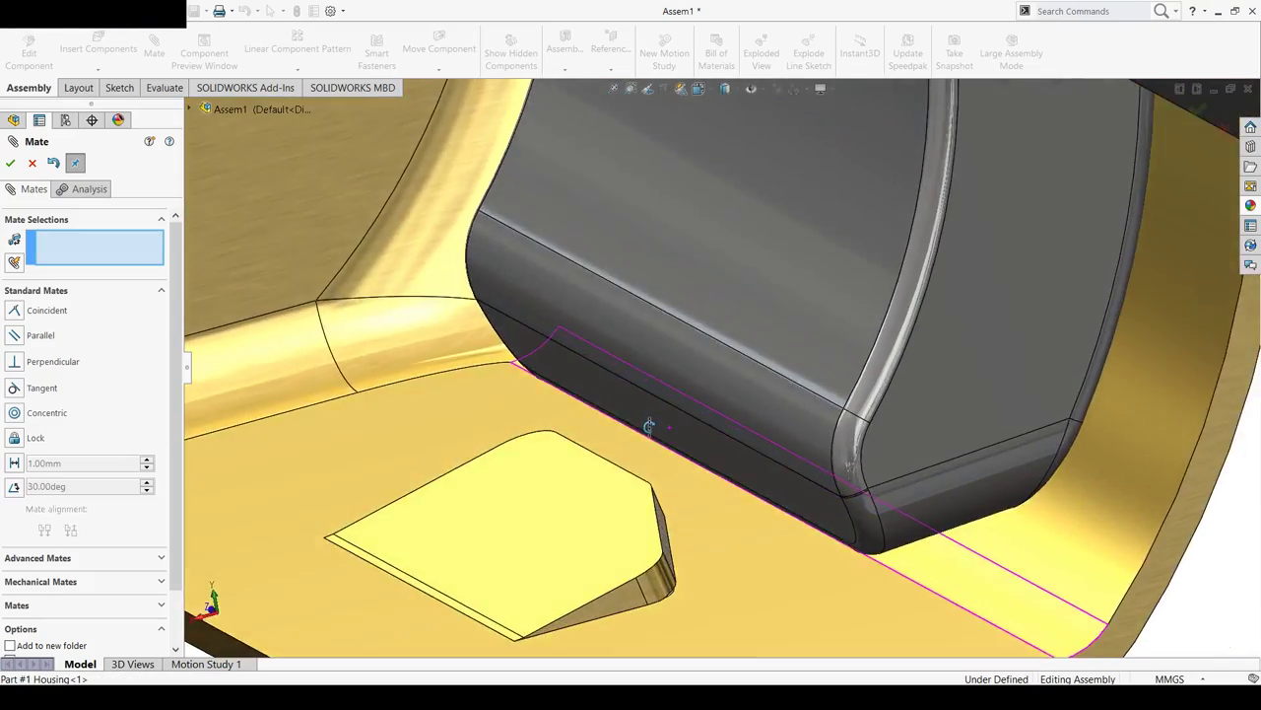
pyautogui.scroll(2, 650, 426)
pyautogui.click(667, 407)
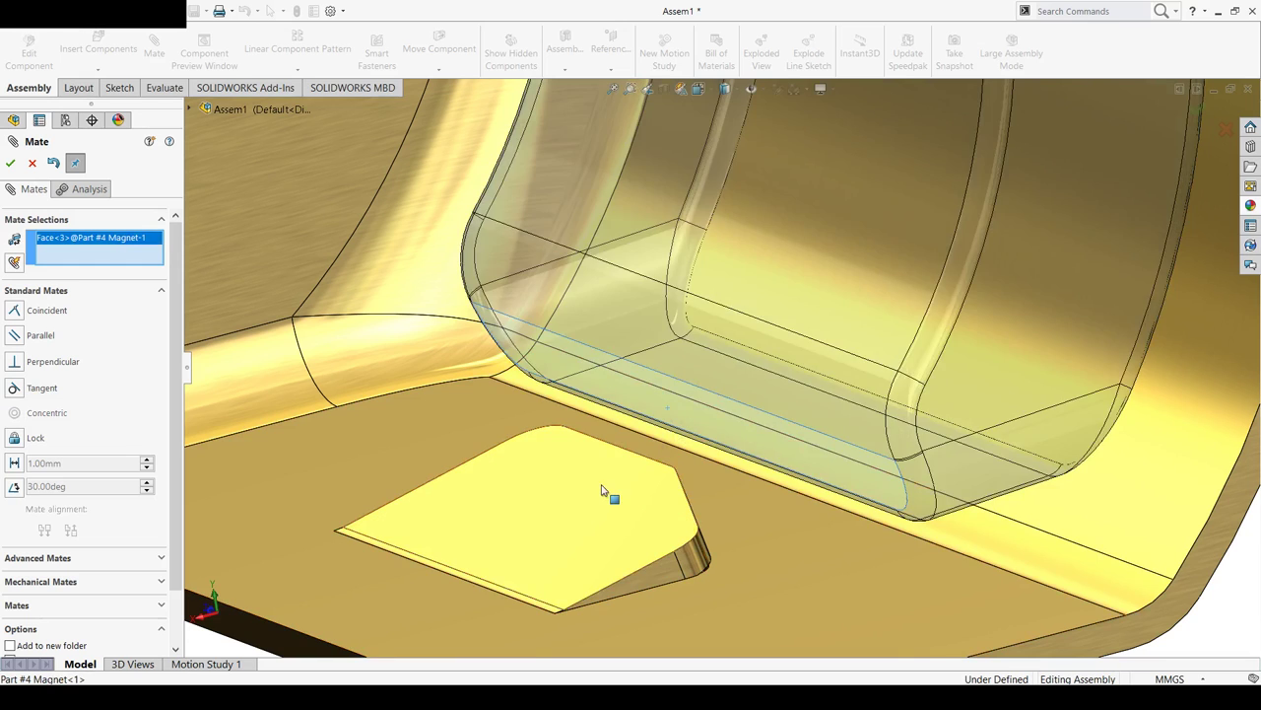
pyautogui.scroll(-2, 602, 487)
pyautogui.scroll(-2, 614, 442)
pyautogui.scroll(-1, 600, 437)
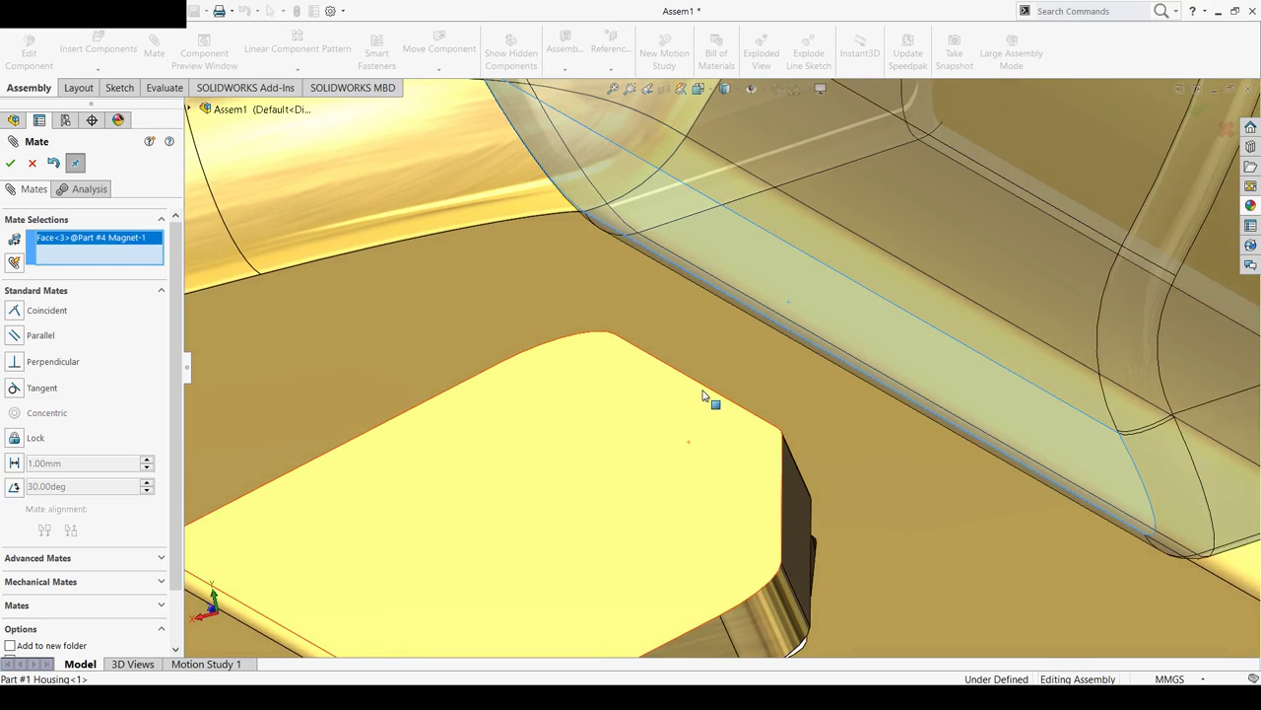
pyautogui.click(714, 392)
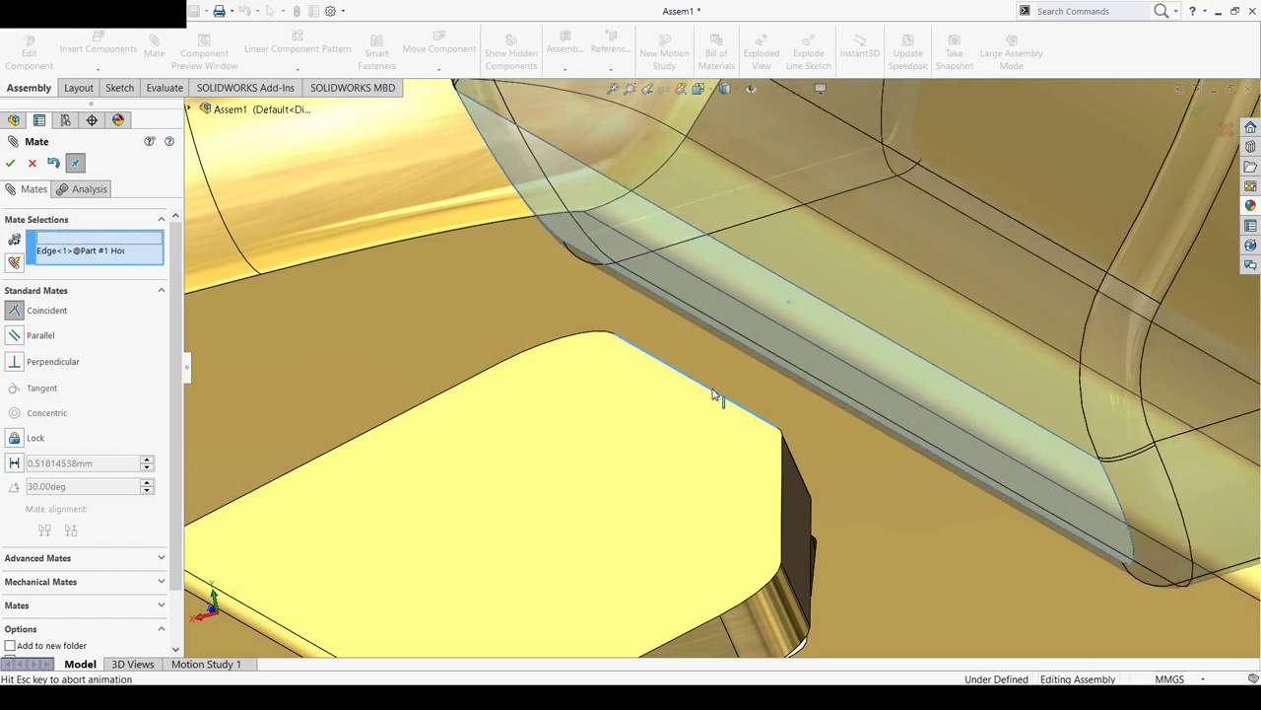
pyautogui.click(35, 311)
pyautogui.press('Return')
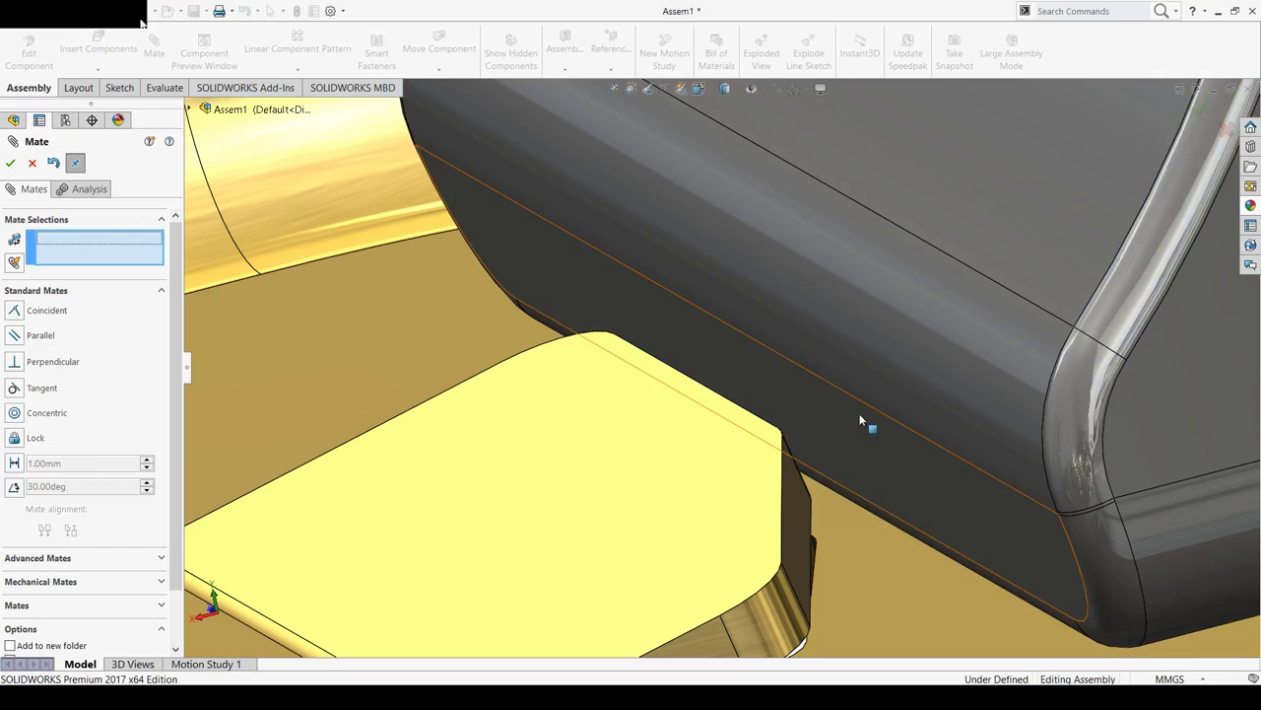
pyautogui.click(9, 163)
# Drag the magnet to test that it stays in the housing, then turn off the section cutaway
pyautogui.scroll(5, 577, 349)
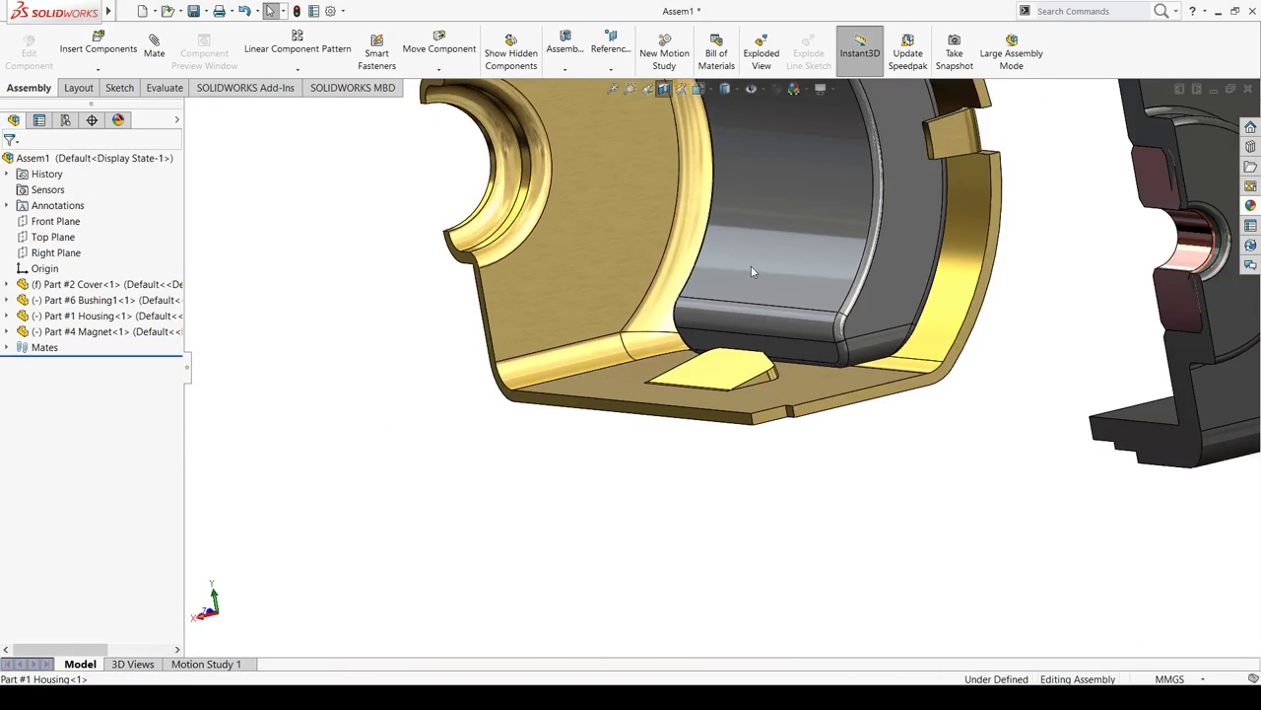
pyautogui.scroll(3, 751, 271)
pyautogui.moveTo(747, 266); pyautogui.dragTo(760, 265)
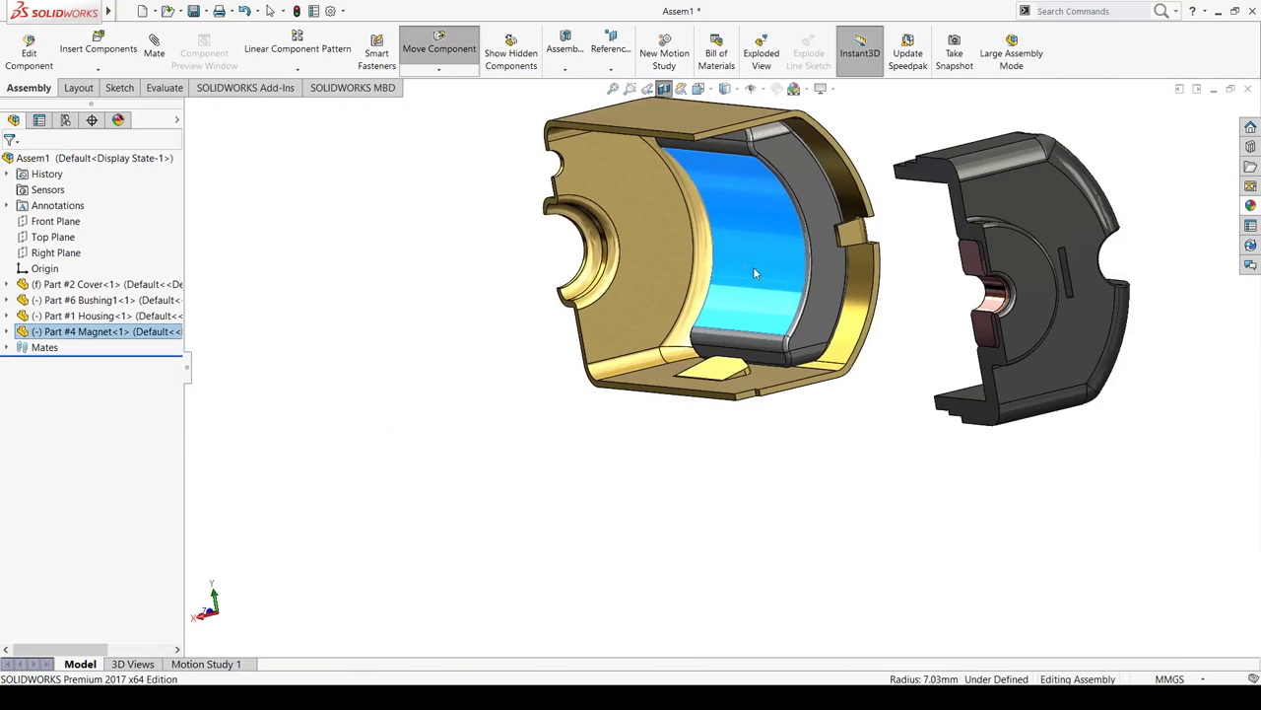
pyautogui.moveTo(373, 340); pyautogui.dragTo(512, 374, button='middle')
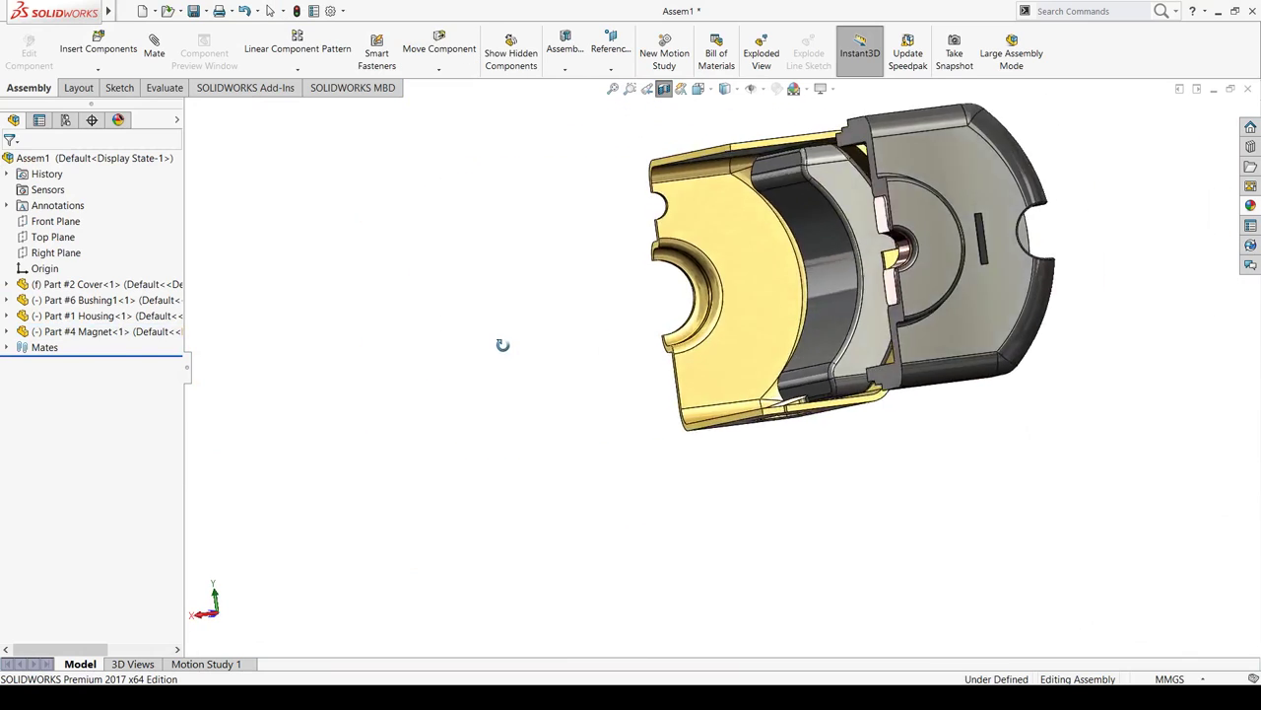
pyautogui.click(665, 91)
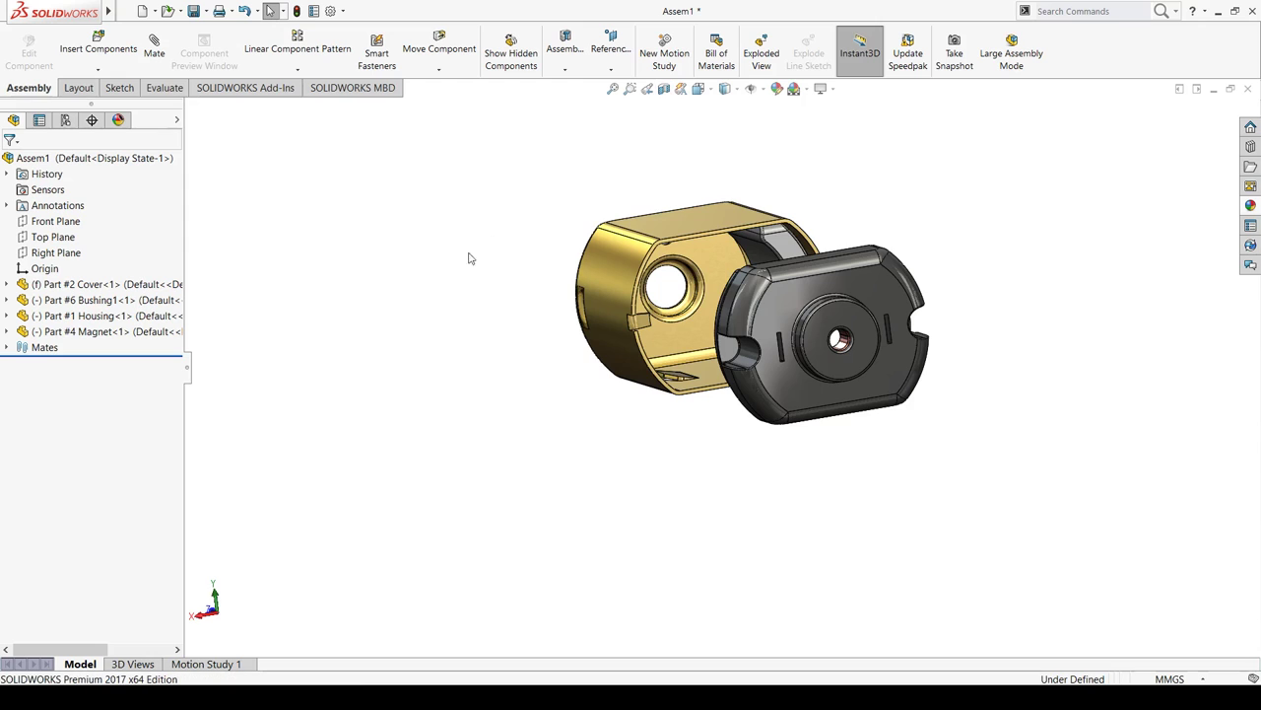
pyautogui.moveTo(469, 258)
pyautogui.mouseDown(button='middle')
pyautogui.moveTo(400, 319)
pyautogui.moveTo(467, 304)
pyautogui.moveTo(445, 316)
pyautogui.mouseUp(button='middle')
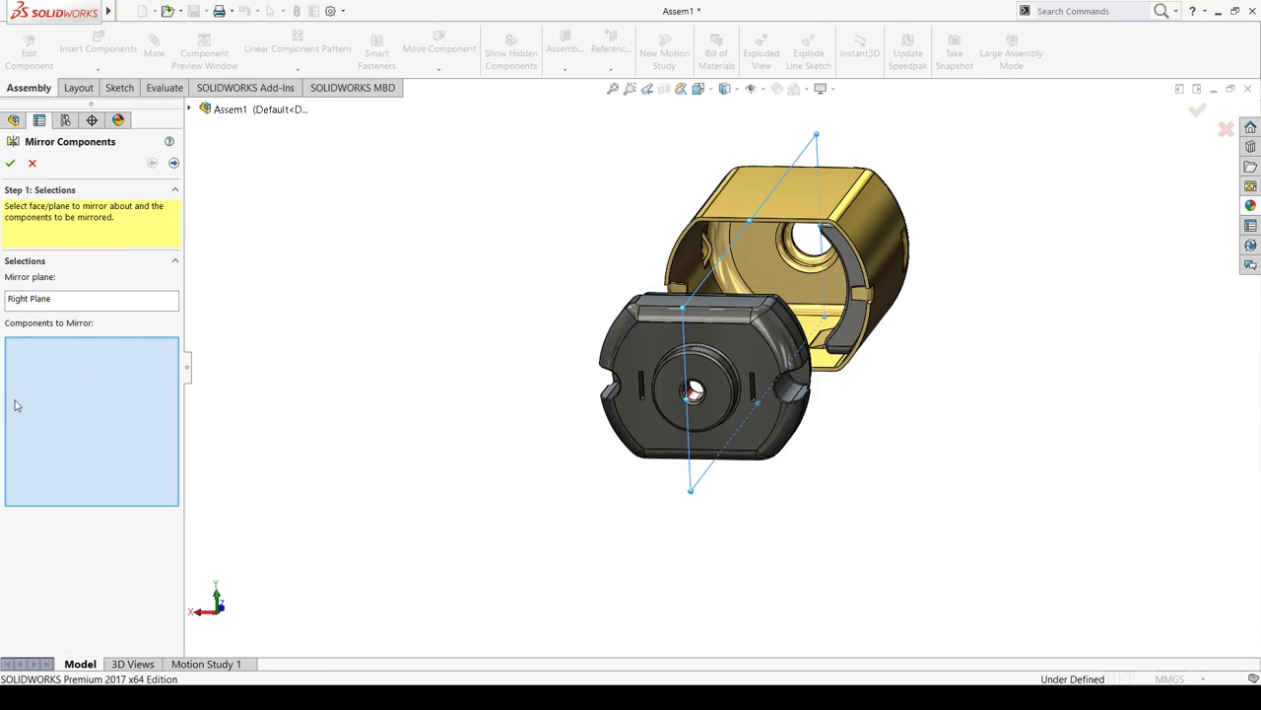
# Create MirrorComponent1, mirroring Part #4 Magnet-1 across the Right Plane
pyautogui.moveTo(542, 276); pyautogui.dragTo(538, 276, button='middle')
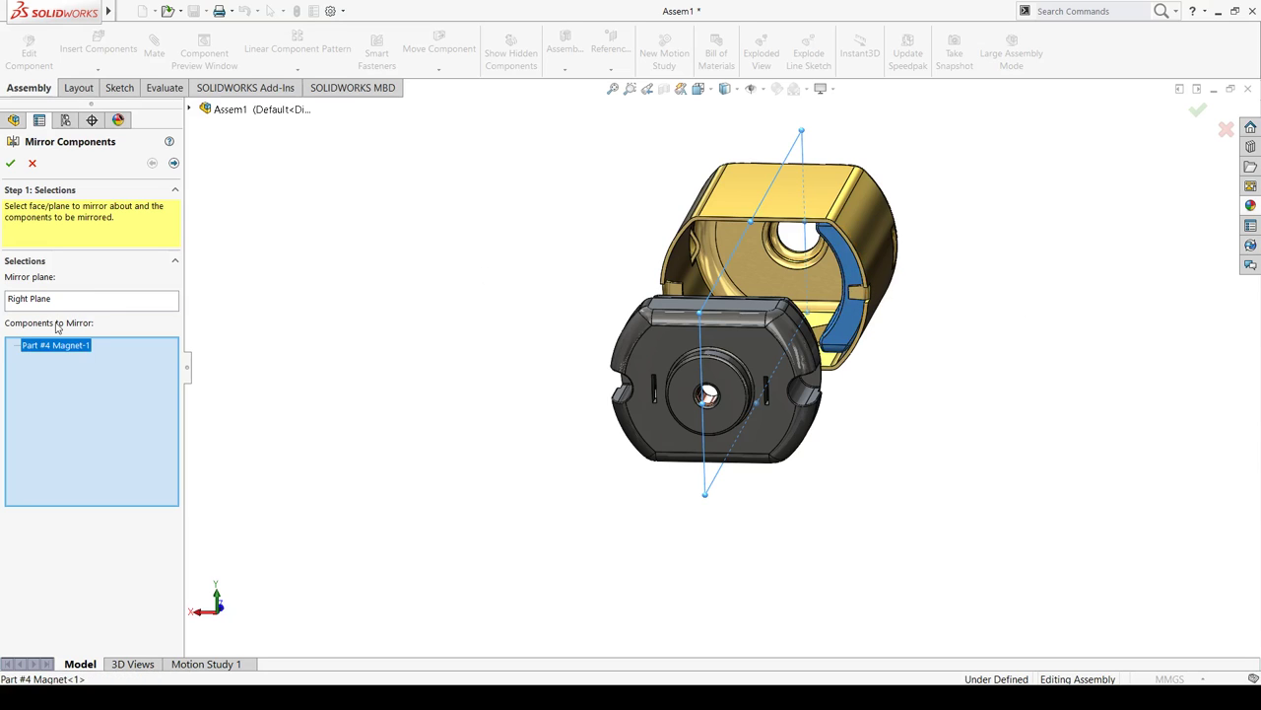
pyautogui.moveTo(517, 269)
pyautogui.mouseDown(button='middle')
pyautogui.moveTo(499, 262)
pyautogui.moveTo(493, 281)
pyautogui.mouseUp(button='middle')
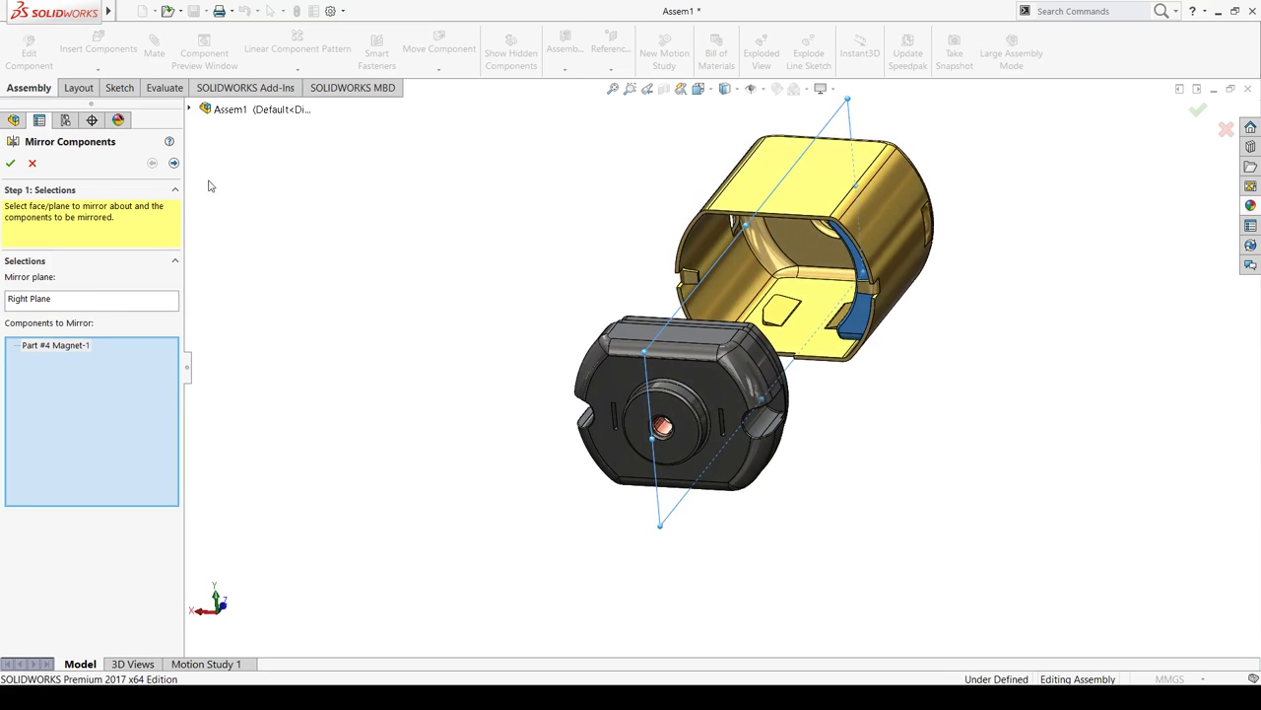
pyautogui.click(175, 164)
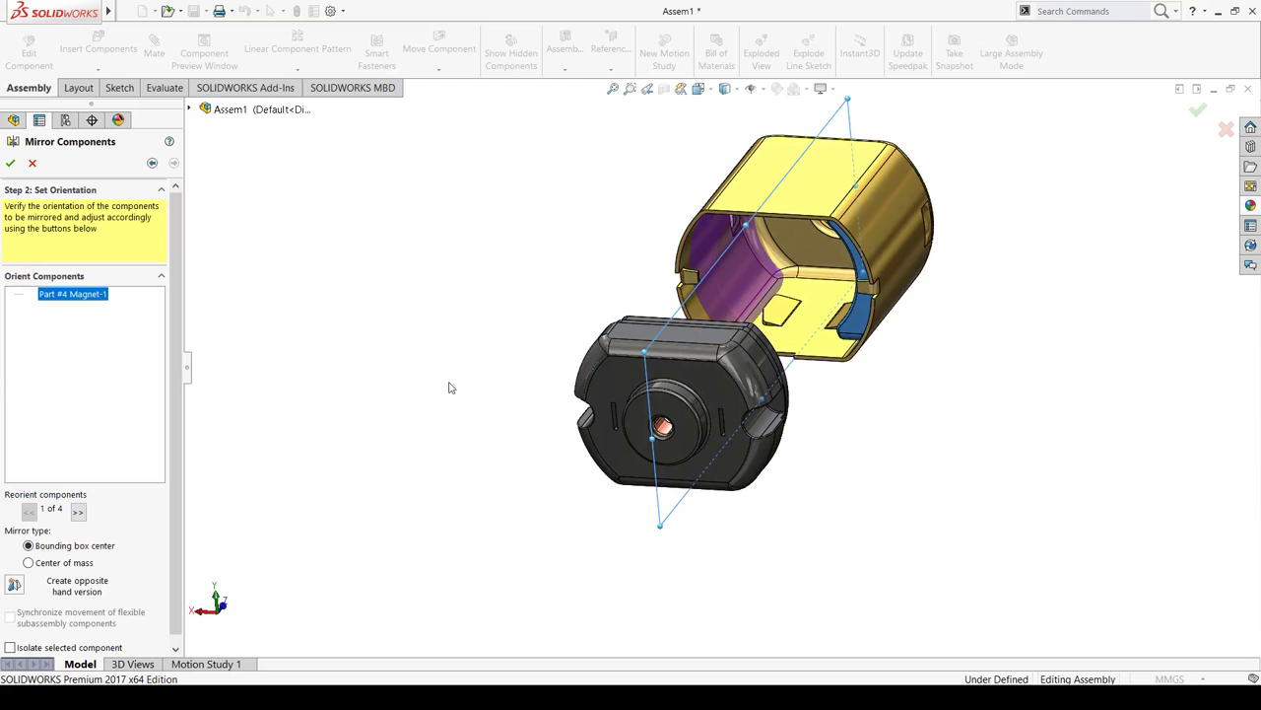
pyautogui.moveTo(449, 388); pyautogui.dragTo(450, 349, button='middle')
pyautogui.moveTo(659, 283)
pyautogui.mouseDown(button='middle')
pyautogui.moveTo(490, 276)
pyautogui.moveTo(483, 291)
pyautogui.moveTo(417, 265)
pyautogui.moveTo(554, 291)
pyautogui.mouseUp(button='middle')
pyautogui.click(10, 164)
pyautogui.scroll(-3, 690, 293)
# Select the mirrored magnet to inspect it and zoom to fit the whole assembly
pyautogui.click(748, 280)
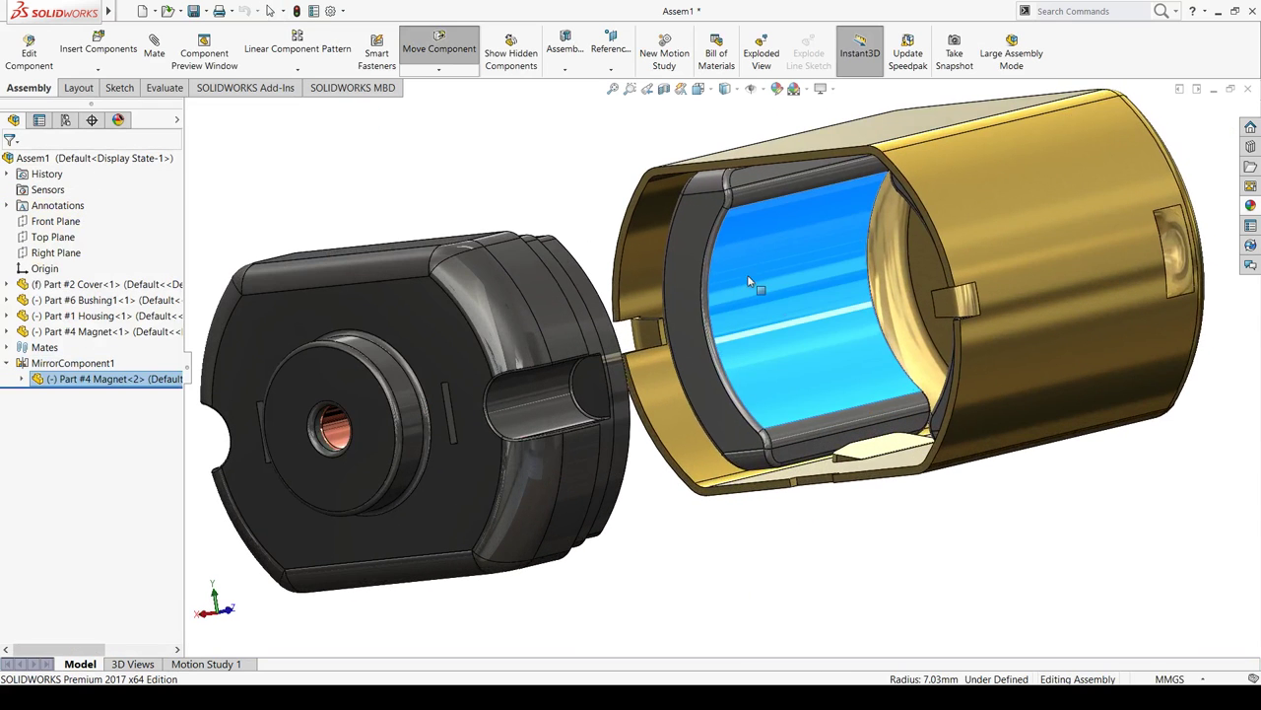
pyautogui.click(471, 167)
pyautogui.moveTo(471, 167)
pyautogui.mouseDown(button='middle')
pyautogui.moveTo(609, 228)
pyautogui.moveTo(756, 245)
pyautogui.mouseUp(button='middle')
pyautogui.click(756, 244)
pyautogui.press('f')
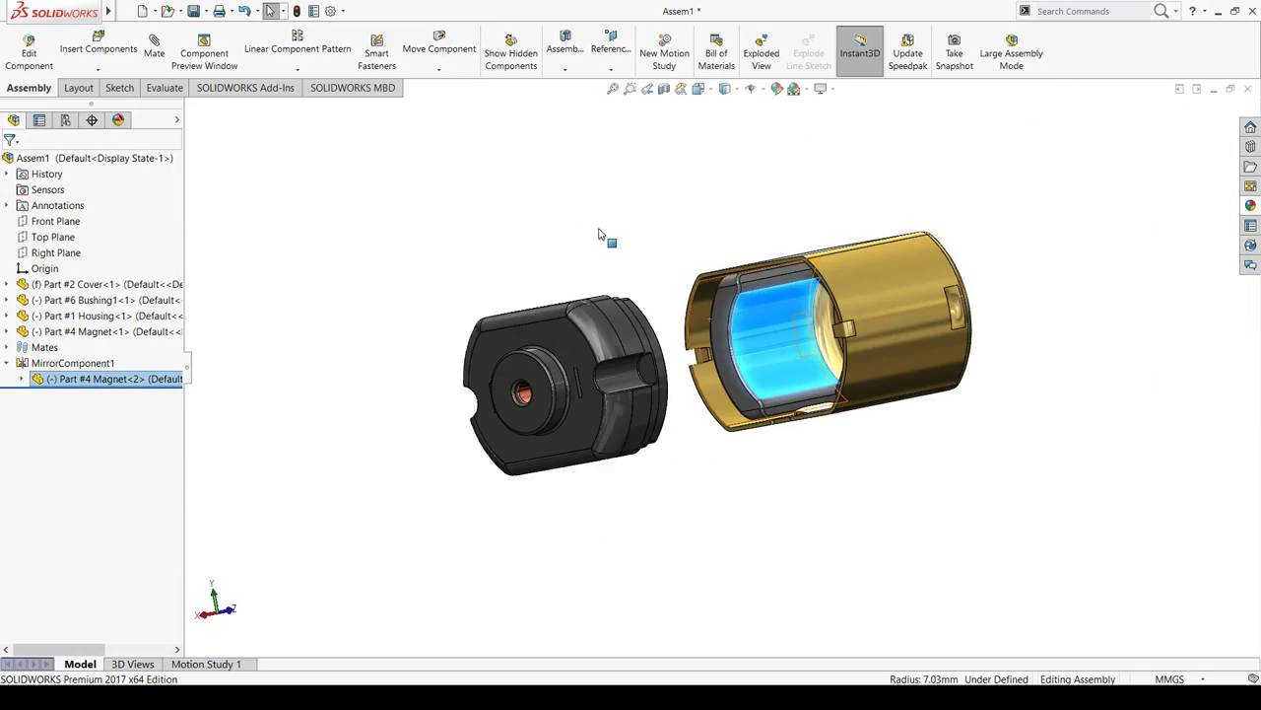
# Drag the housing sideways, away from the cover
pyautogui.click(598, 234)
pyautogui.moveTo(598, 234)
pyautogui.mouseDown(button='middle')
pyautogui.moveTo(591, 301)
pyautogui.moveTo(617, 264)
pyautogui.moveTo(425, 225)
pyautogui.moveTo(535, 203)
pyautogui.moveTo(448, 259)
pyautogui.moveTo(524, 246)
pyautogui.moveTo(512, 233)
pyautogui.mouseUp(button='middle')
pyautogui.moveTo(917, 367); pyautogui.dragTo(1027, 367)
pyautogui.click(641, 296)
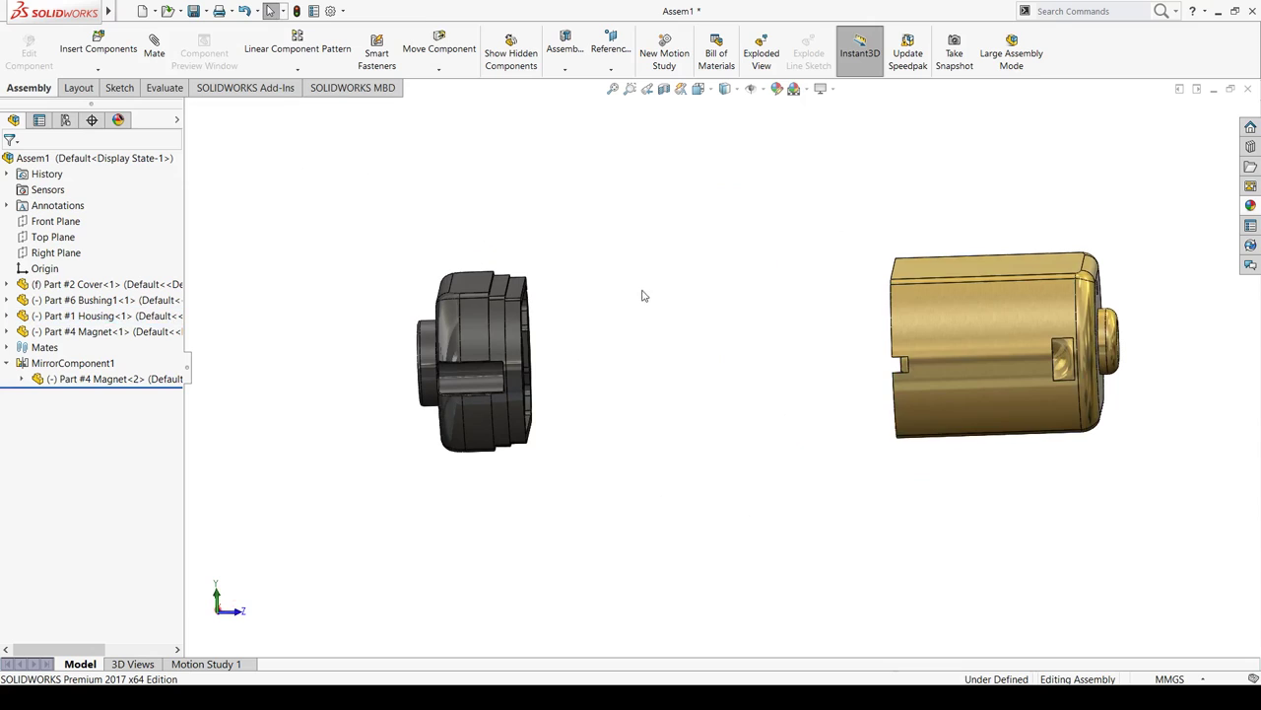
# Start inserting the Rotor-Coil Wiring, then cancel it
pyautogui.click(99, 50)
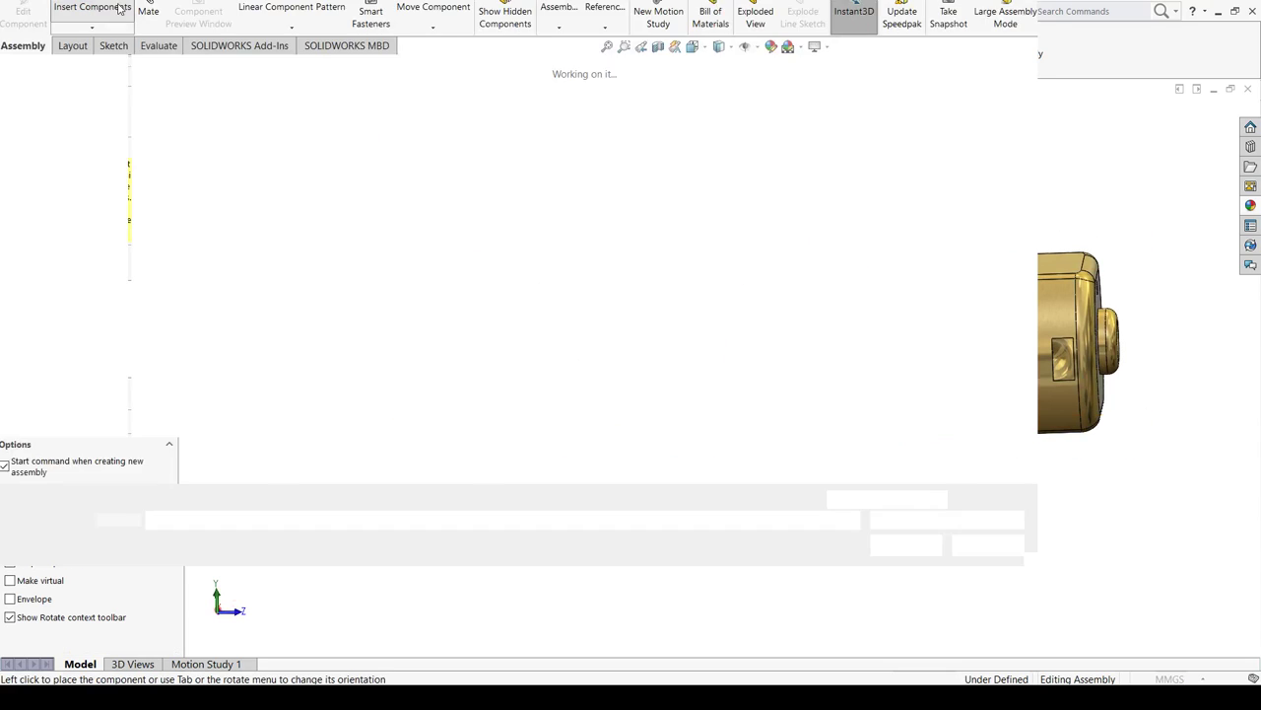
pyautogui.doubleClick(813, 109)
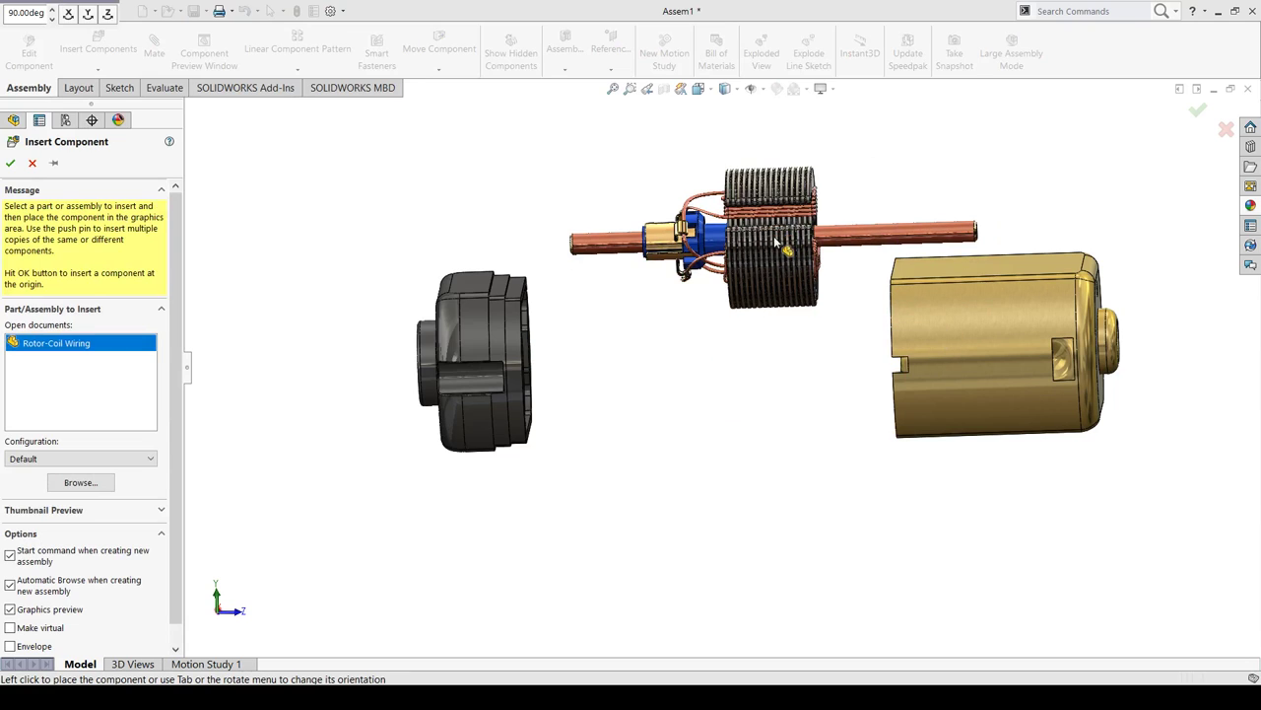
pyautogui.click(32, 163)
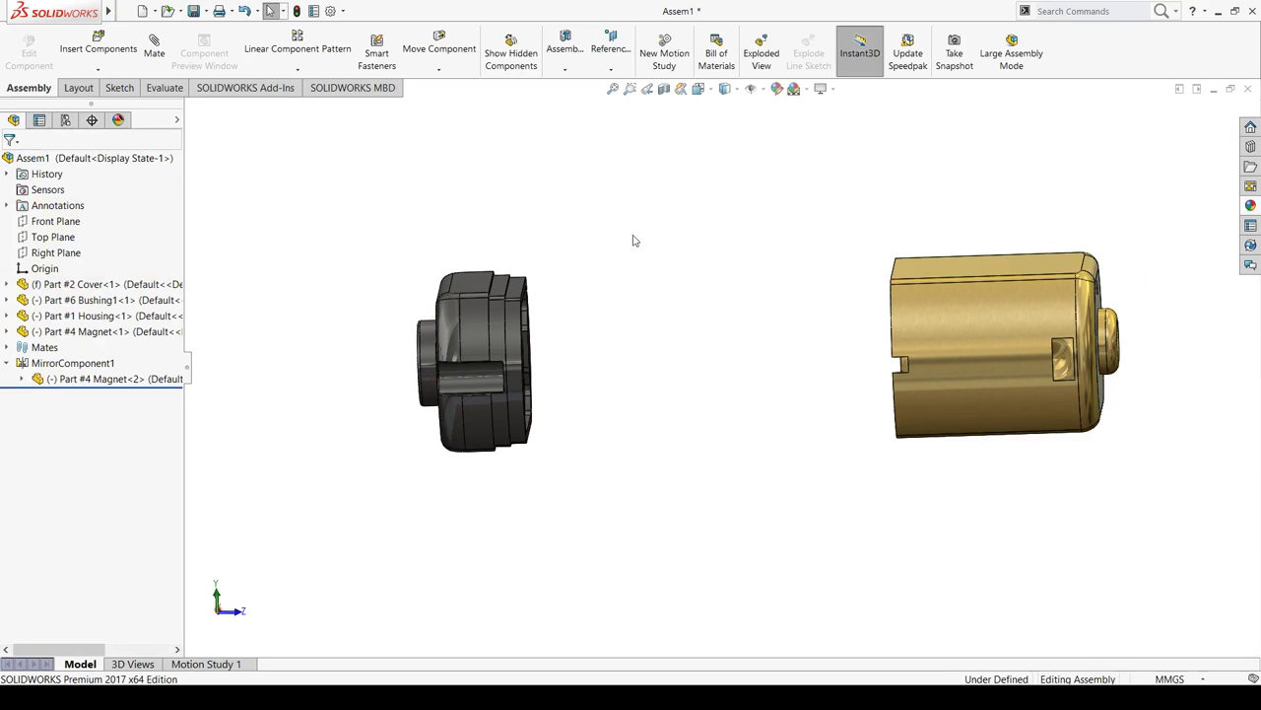
# Load Part #3 End Contact through Insert Components for placement
pyautogui.moveTo(634, 241)
pyautogui.mouseDown(button='middle')
pyautogui.moveTo(534, 289)
pyautogui.moveTo(562, 302)
pyautogui.mouseUp(button='middle')
pyautogui.click(128, 55)
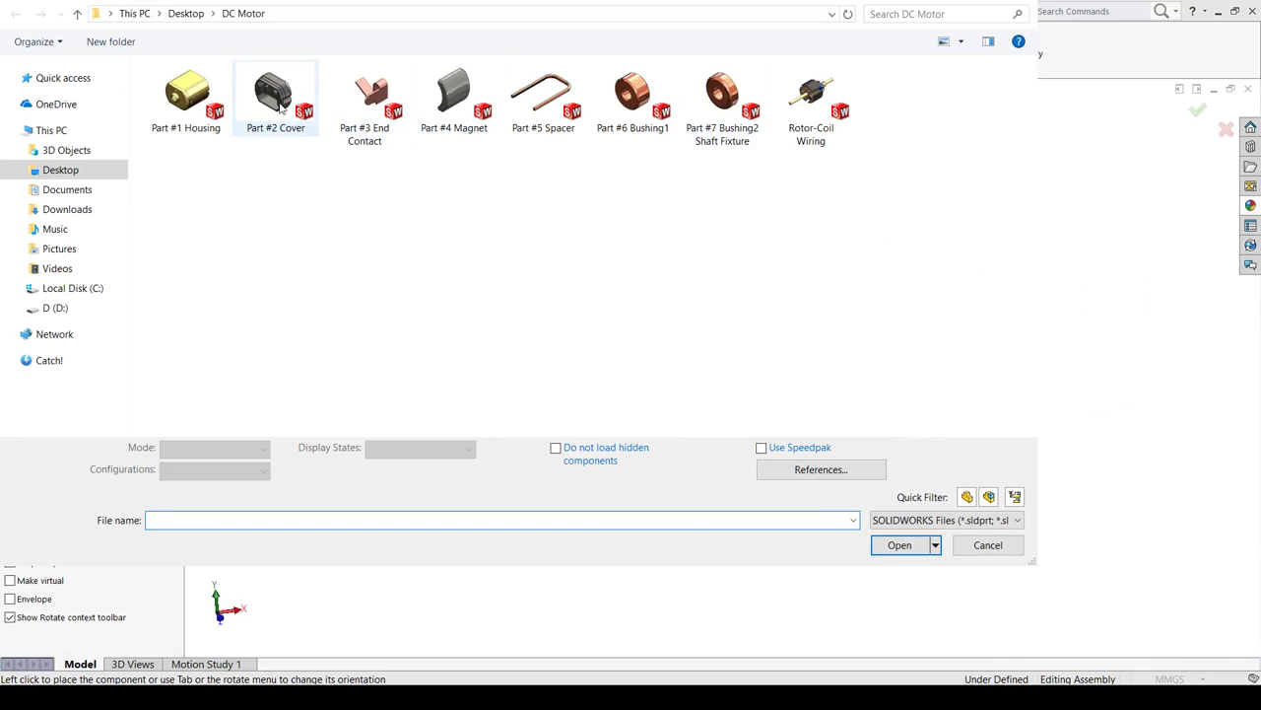
pyautogui.doubleClick(367, 119)
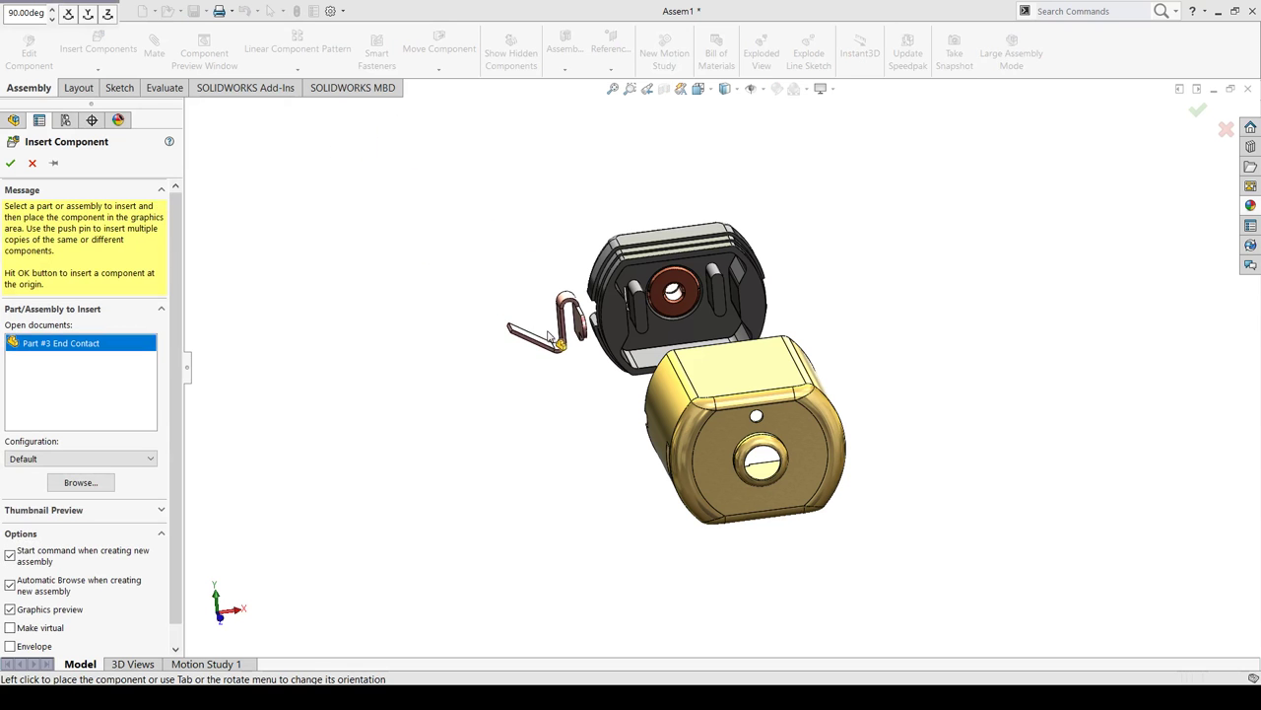
# Place Part #3 End Contact beside the cover
pyautogui.click(549, 336)
pyautogui.scroll(-2, 522, 281)
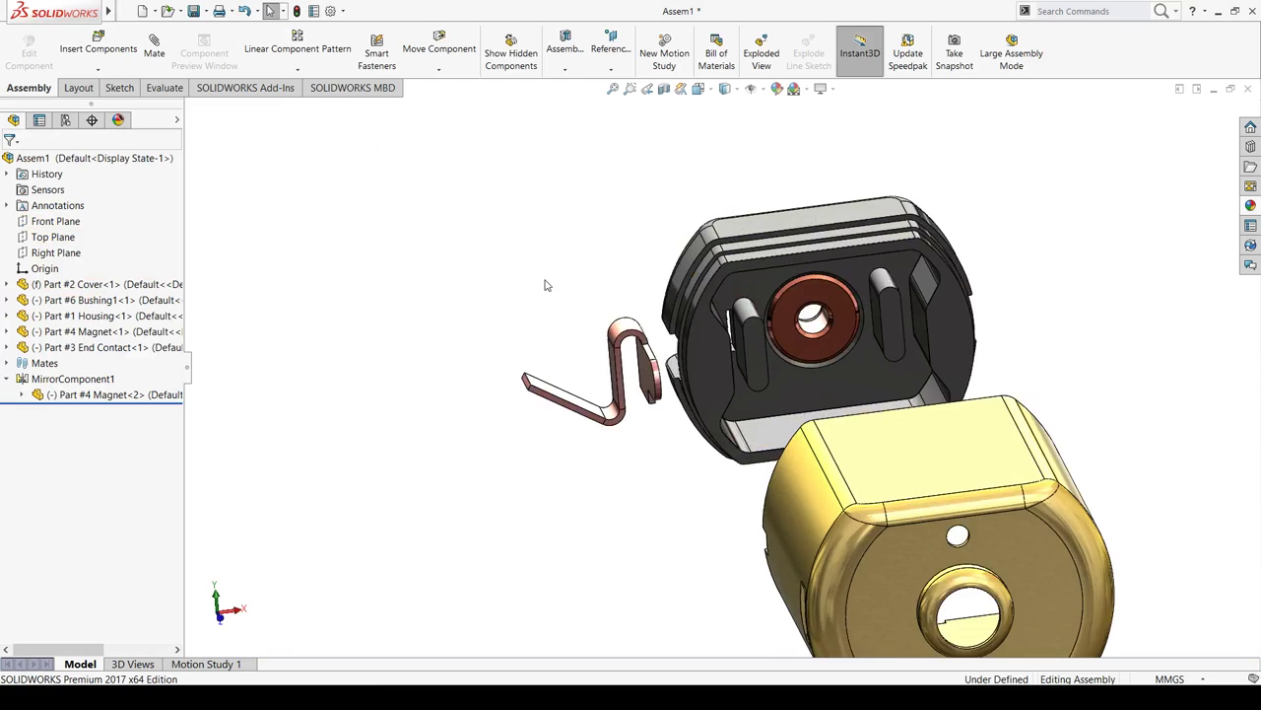
pyautogui.scroll(-2, 549, 284)
pyautogui.scroll(-1, 581, 311)
pyautogui.scroll(-2, 577, 293)
pyautogui.scroll(2, 577, 294)
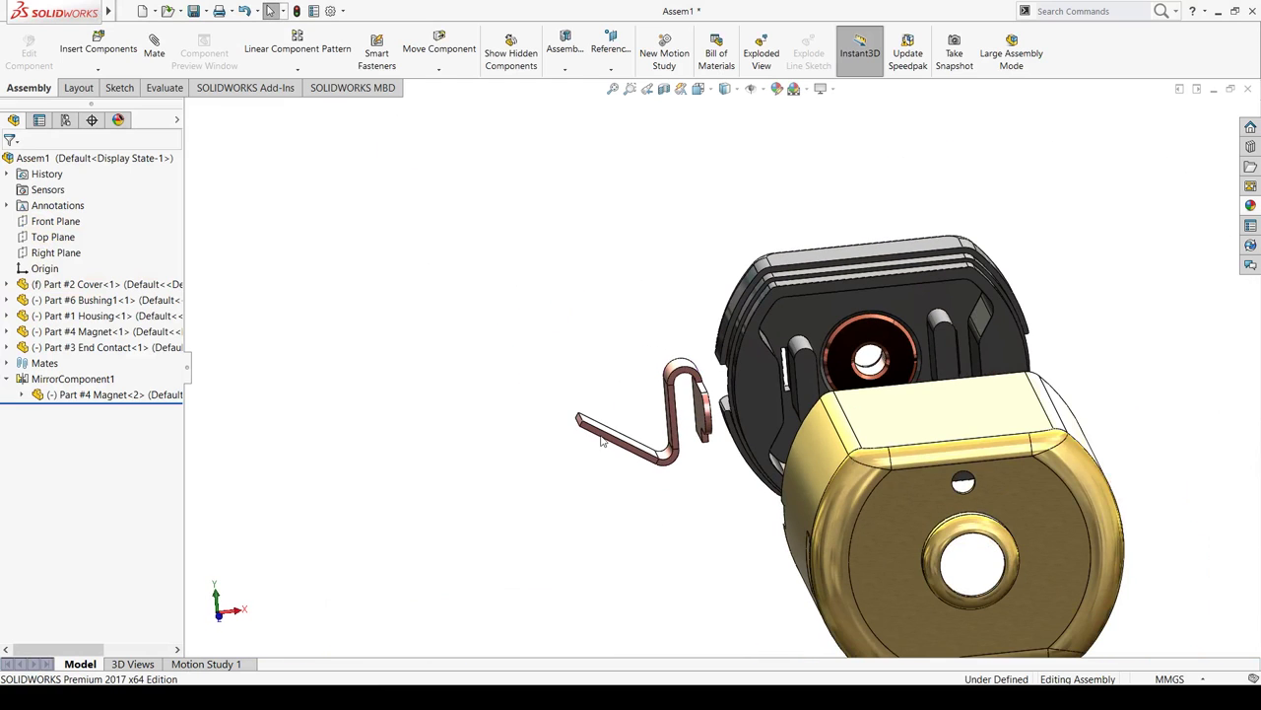
# Rotate the End Contact and move the spring into the cover's slot
pyautogui.moveTo(597, 436)
pyautogui.mouseDown(button='right')
pyautogui.moveTo(885, 463)
pyautogui.moveTo(871, 455)
pyautogui.mouseUp(button='right')
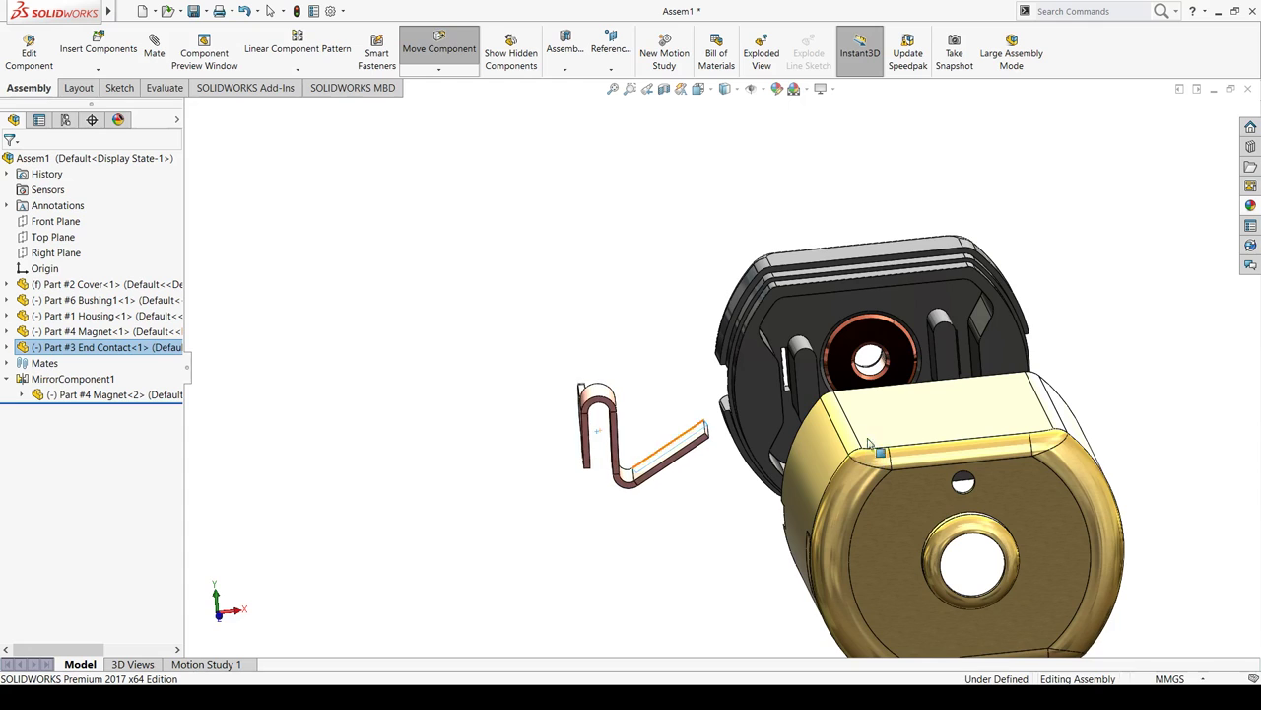
pyautogui.scroll(-2, 627, 377)
pyautogui.scroll(-2, 718, 377)
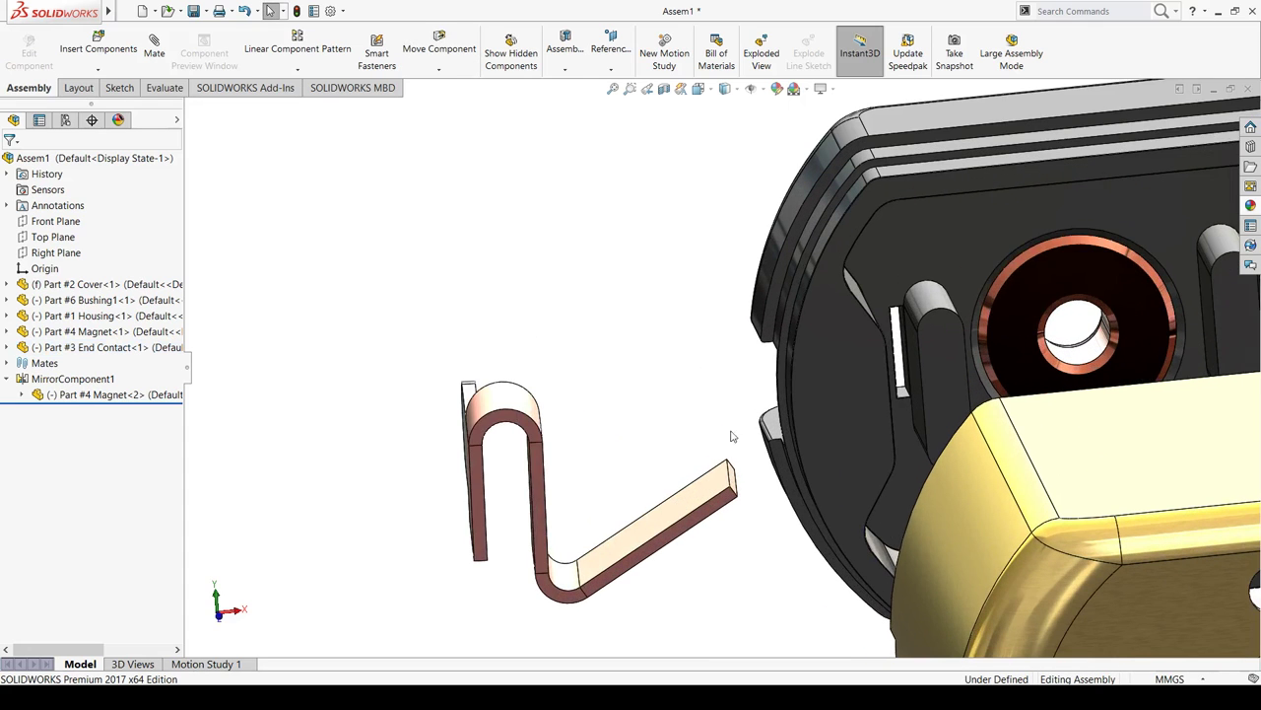
pyautogui.moveTo(537, 532); pyautogui.dragTo(927, 448)
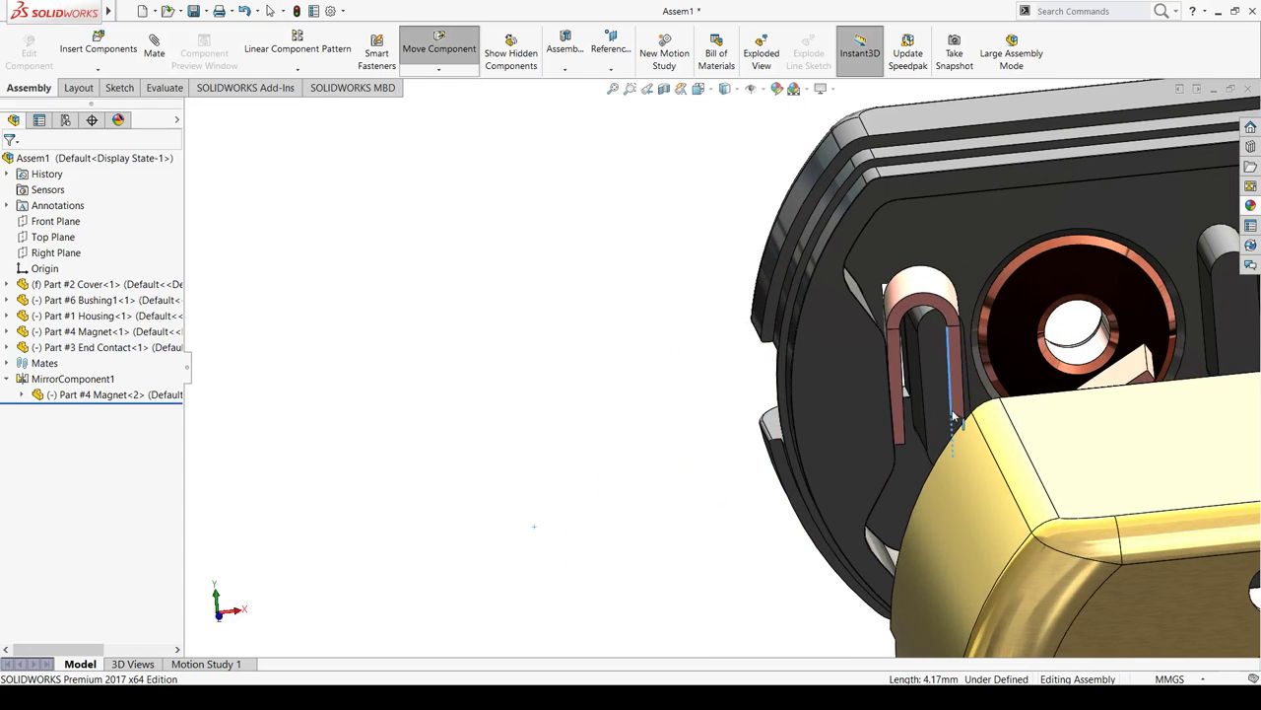
pyautogui.scroll(2, 926, 448)
pyautogui.scroll(2, 746, 460)
pyautogui.scroll(1, 654, 483)
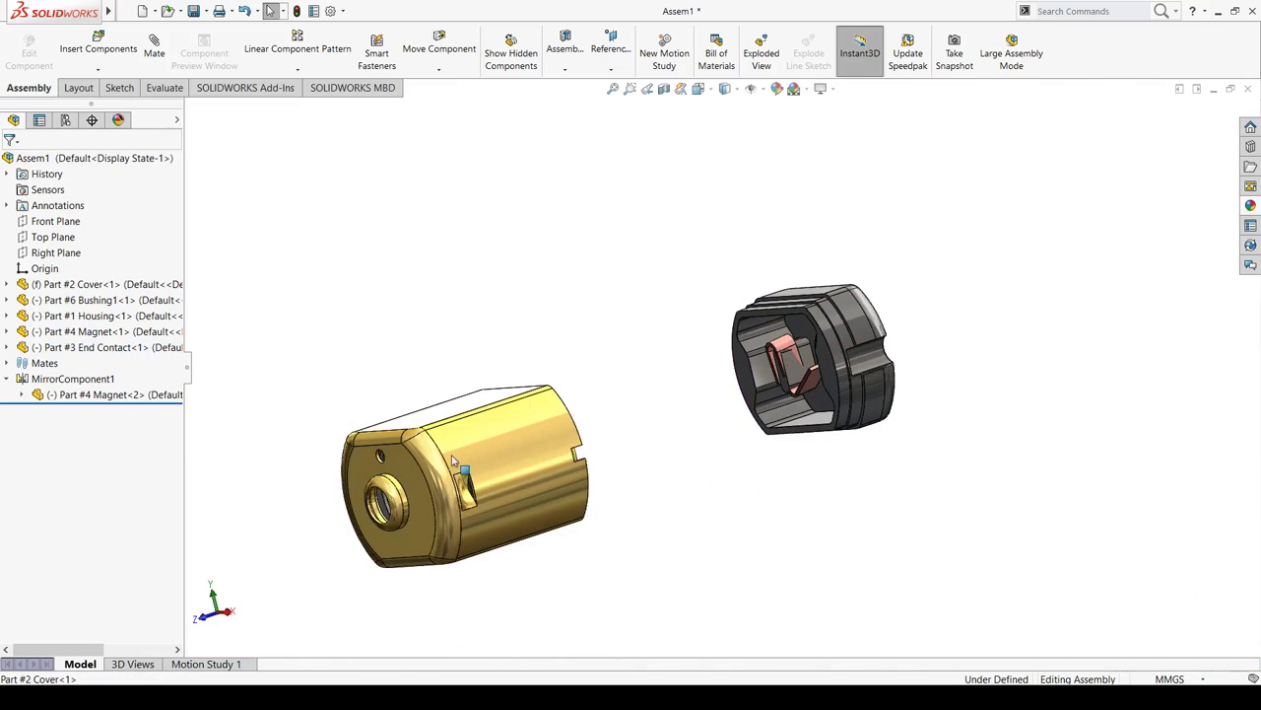
pyautogui.click(331, 513)
pyautogui.scroll(-2, 620, 421)
# Stand the spring's loop upright in the slot and inspect it from around the spring and magnet
pyautogui.click(620, 421)
pyautogui.scroll(-2, 620, 422)
pyautogui.scroll(-2, 658, 400)
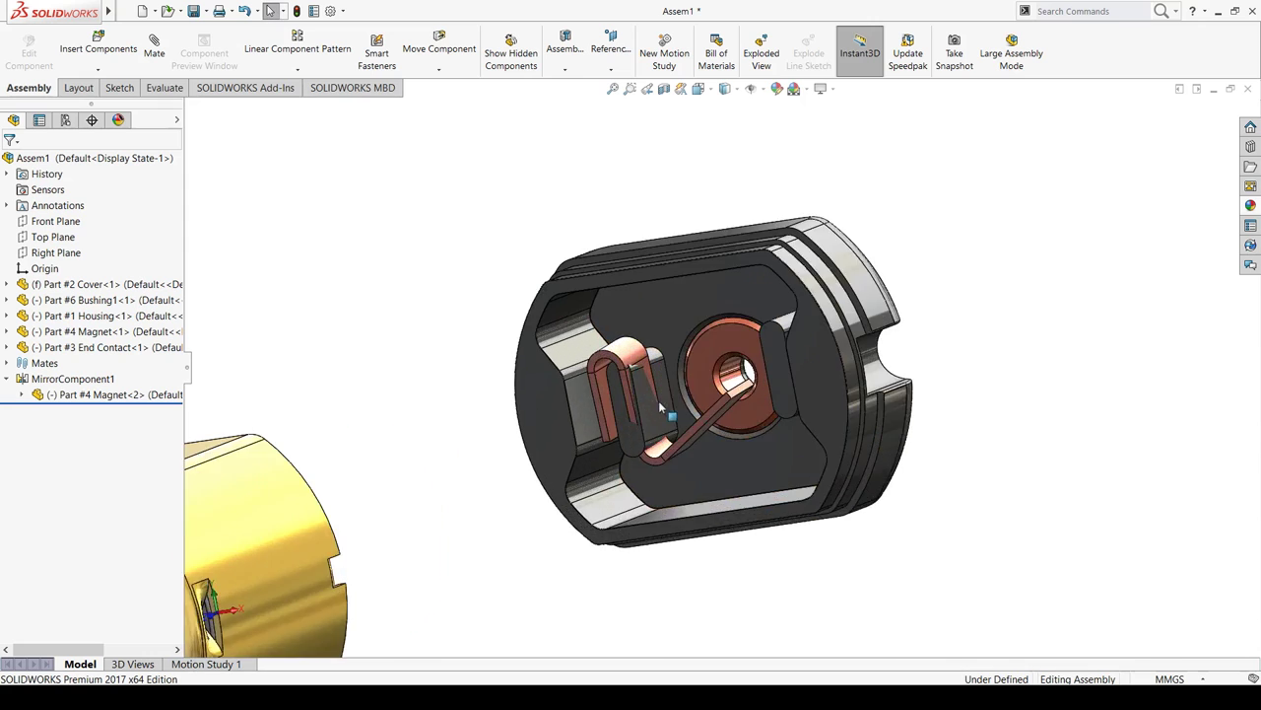
pyautogui.scroll(-3, 617, 431)
pyautogui.moveTo(737, 496)
pyautogui.mouseDown()
pyautogui.moveTo(543, 440)
pyautogui.moveTo(659, 310)
pyautogui.mouseUp()
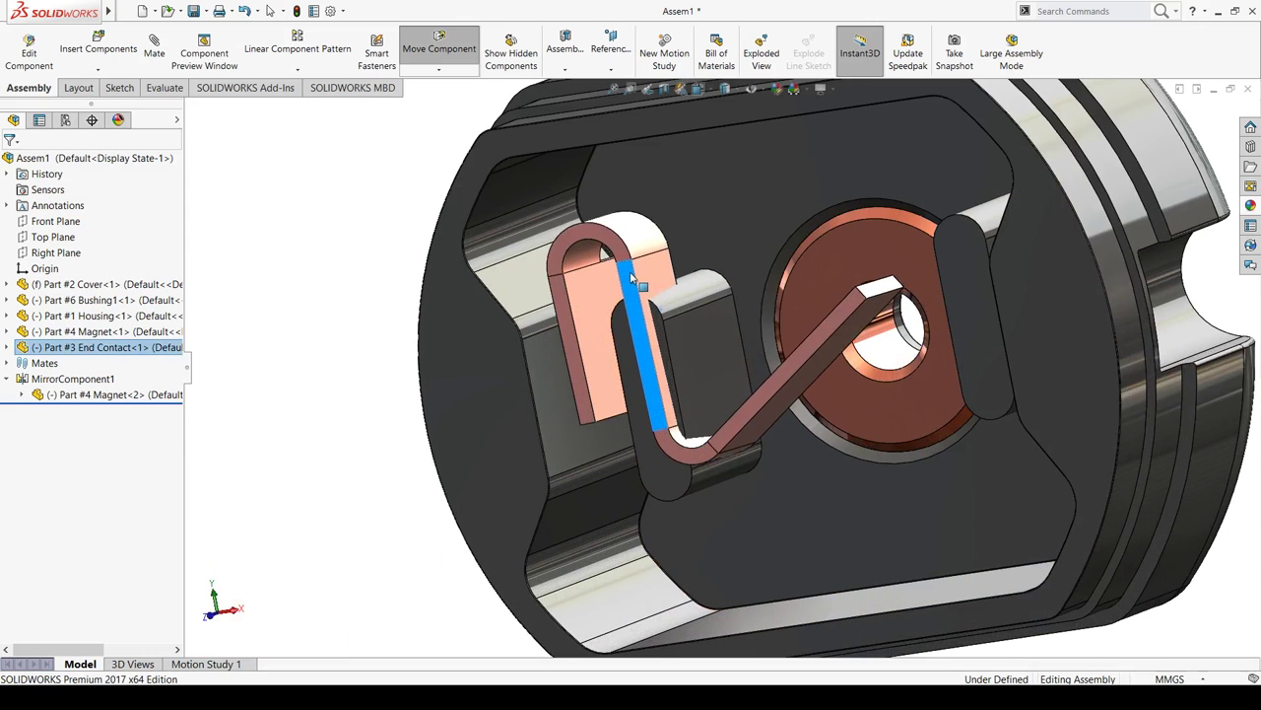
pyautogui.click(386, 500)
pyautogui.moveTo(414, 473)
pyautogui.mouseDown(button='middle')
pyautogui.moveTo(387, 499)
pyautogui.moveTo(403, 508)
pyautogui.moveTo(441, 339)
pyautogui.mouseUp(button='middle')
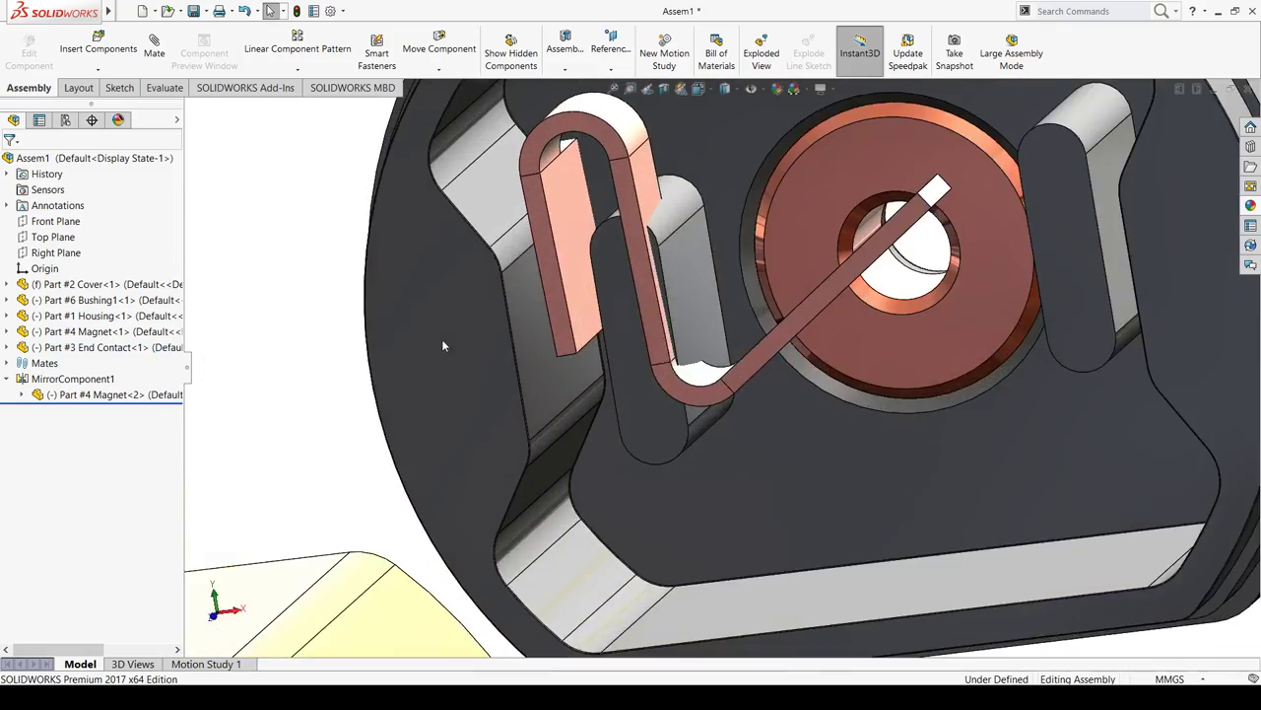
pyautogui.scroll(-2, 524, 365)
pyautogui.moveTo(523, 366); pyautogui.dragTo(591, 354, button='middle')
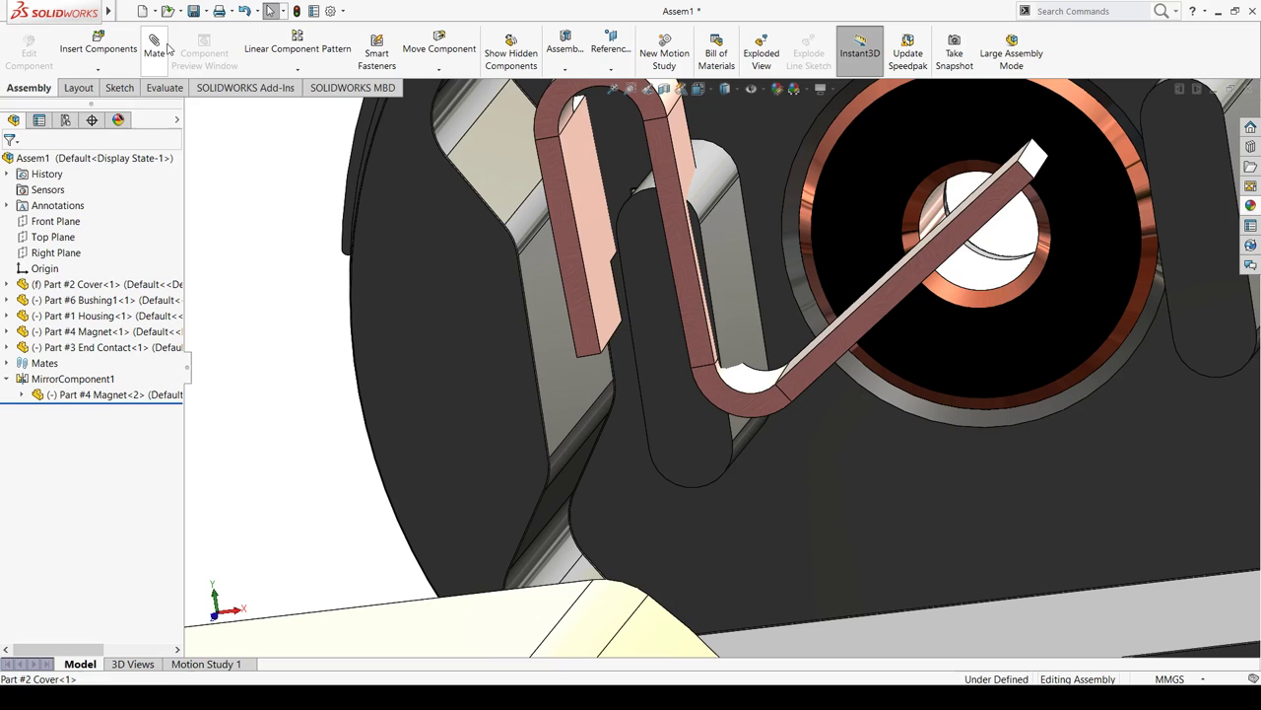
# Mate the spring's flat face coincident with the matching cover face, then drag it to test
pyautogui.click(581, 191)
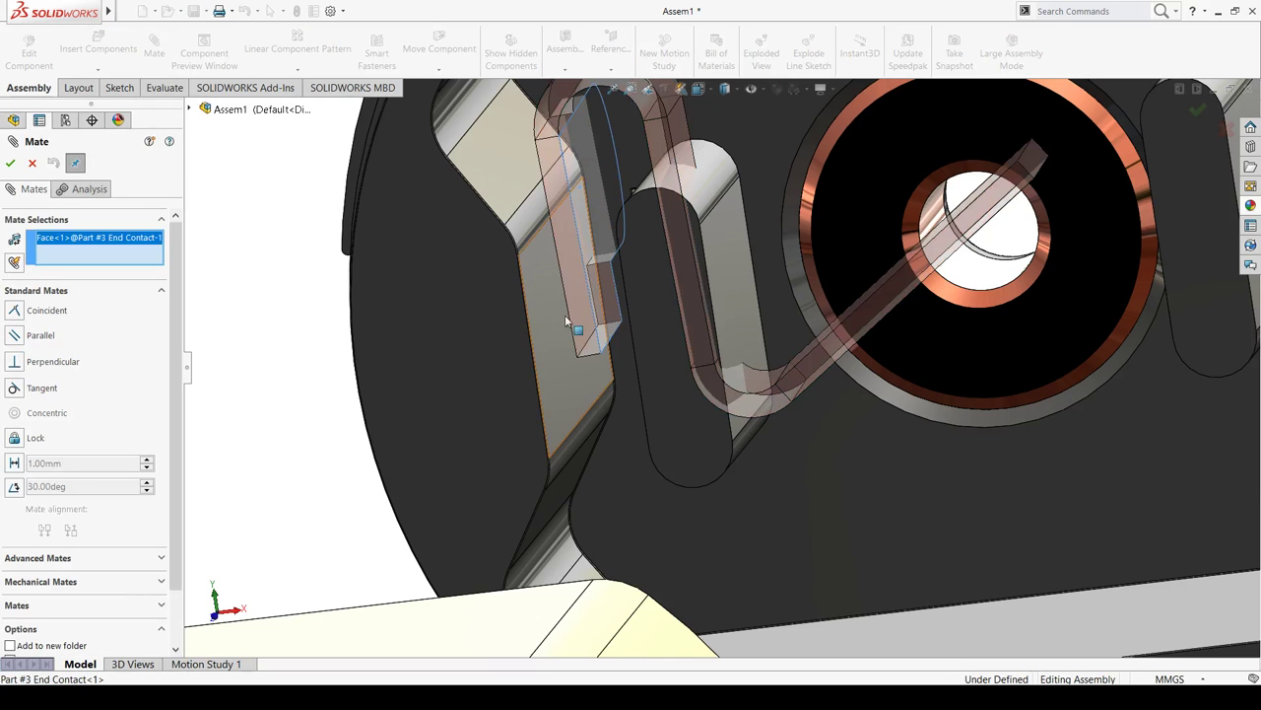
pyautogui.moveTo(565, 314)
pyautogui.mouseDown(button='middle')
pyautogui.moveTo(622, 266)
pyautogui.moveTo(655, 284)
pyautogui.moveTo(683, 244)
pyautogui.mouseUp(button='middle')
pyautogui.click(633, 260)
pyautogui.click(175, 17)
pyautogui.scroll(5, 683, 244)
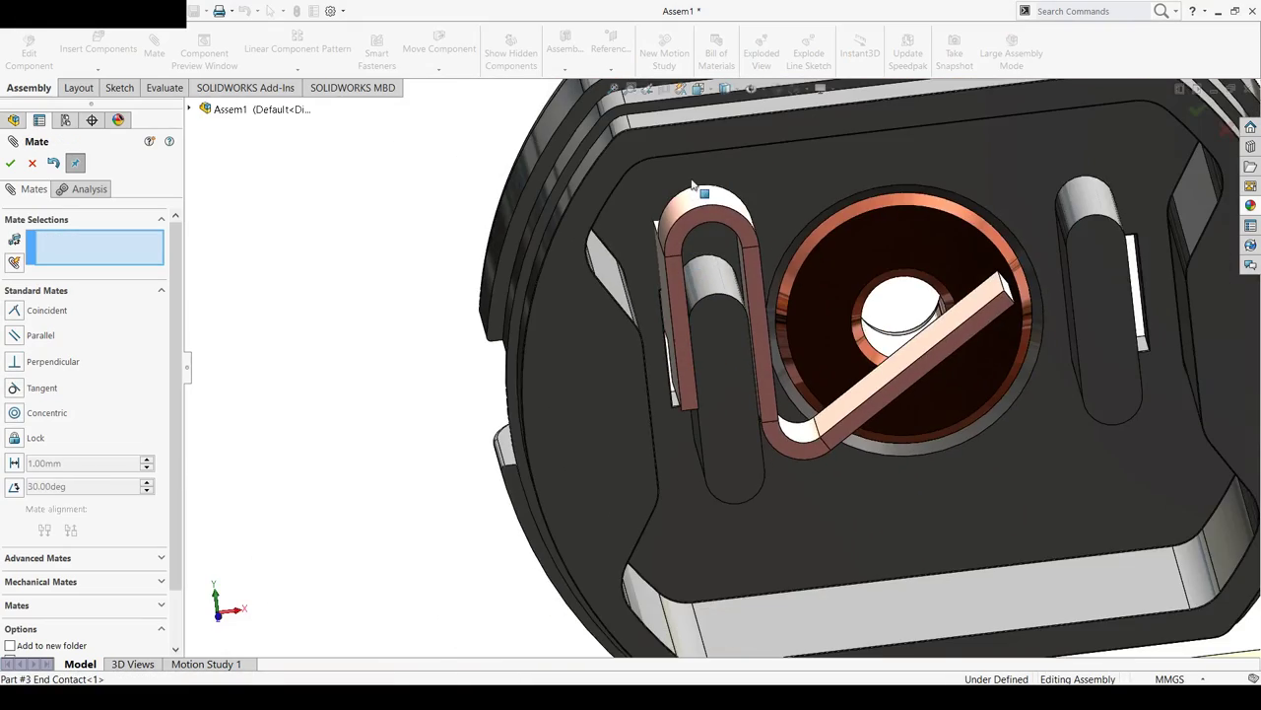
pyautogui.moveTo(683, 244); pyautogui.dragTo(731, 359)
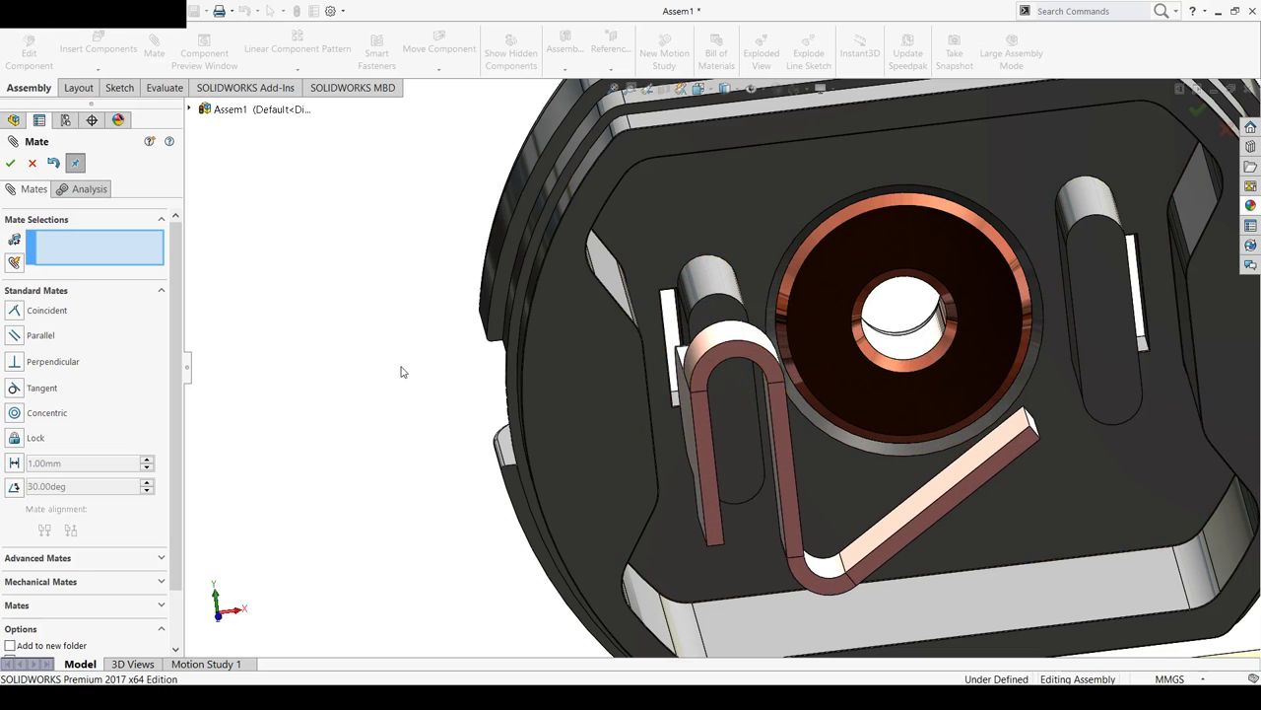
pyautogui.moveTo(411, 364)
pyautogui.mouseDown(button='middle')
pyautogui.moveTo(417, 423)
pyautogui.moveTo(430, 414)
pyautogui.moveTo(411, 403)
pyautogui.moveTo(410, 456)
pyautogui.moveTo(418, 444)
pyautogui.moveTo(384, 449)
pyautogui.mouseUp(button='middle')
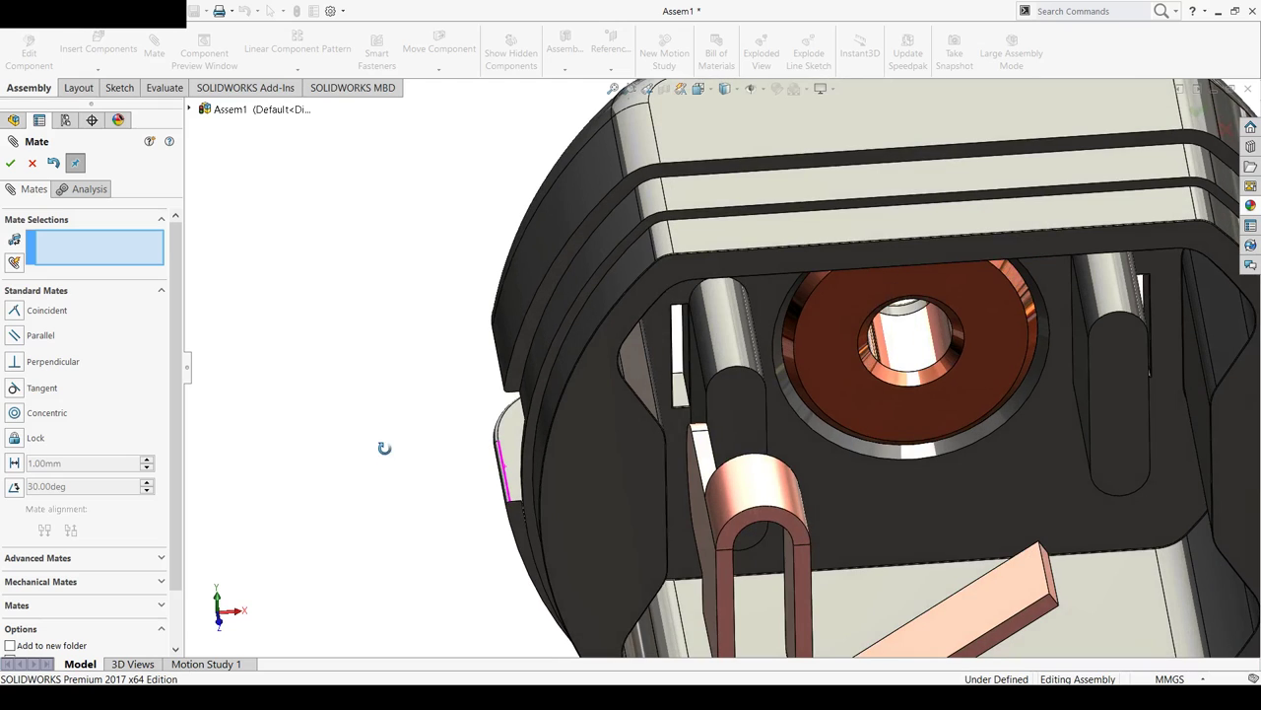
# Choose the Width advanced mate and pick both side faces of the End Contact's tab
pyautogui.click(163, 291)
pyautogui.click(175, 315)
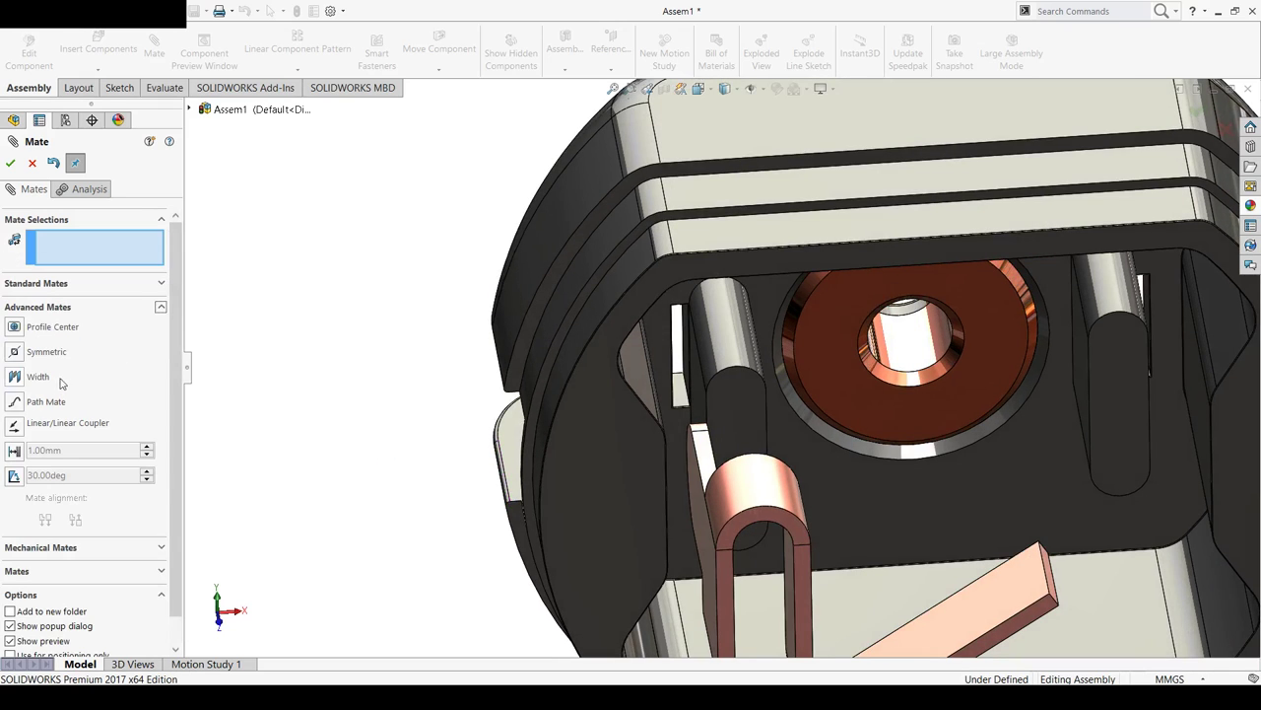
pyautogui.click(15, 376)
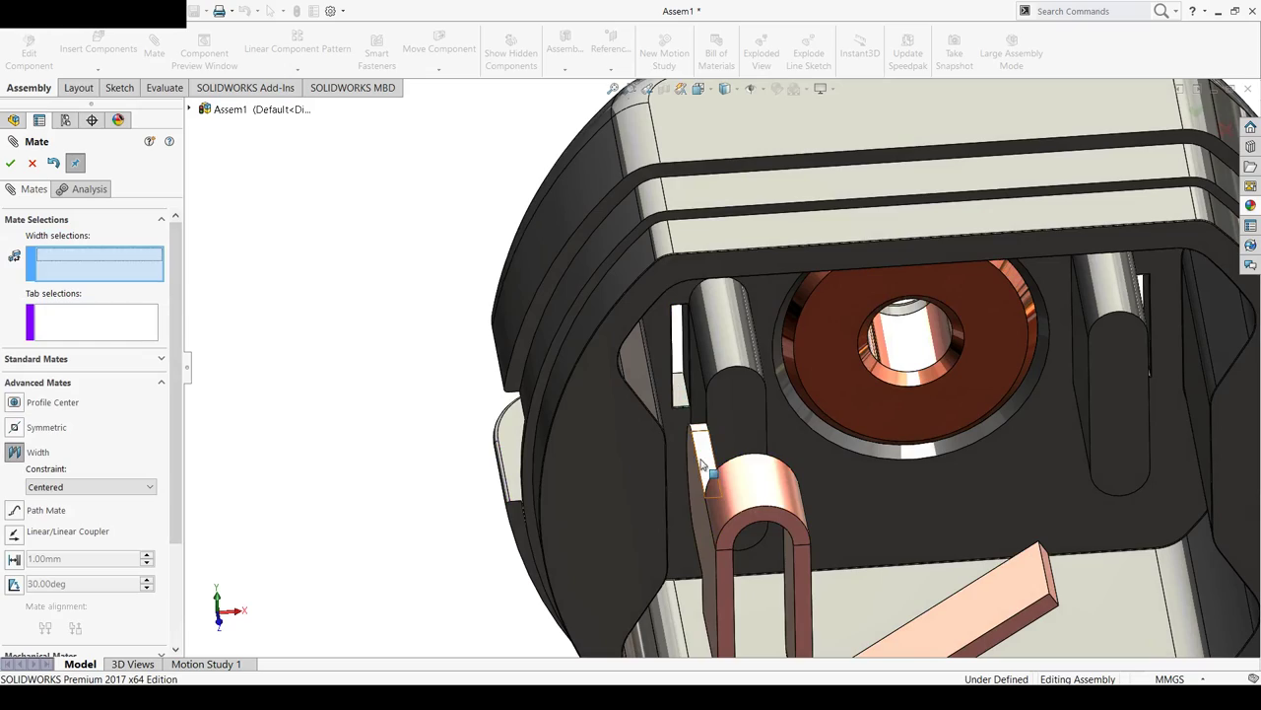
pyautogui.click(708, 461)
pyautogui.moveTo(707, 462); pyautogui.dragTo(764, 397, button='middle')
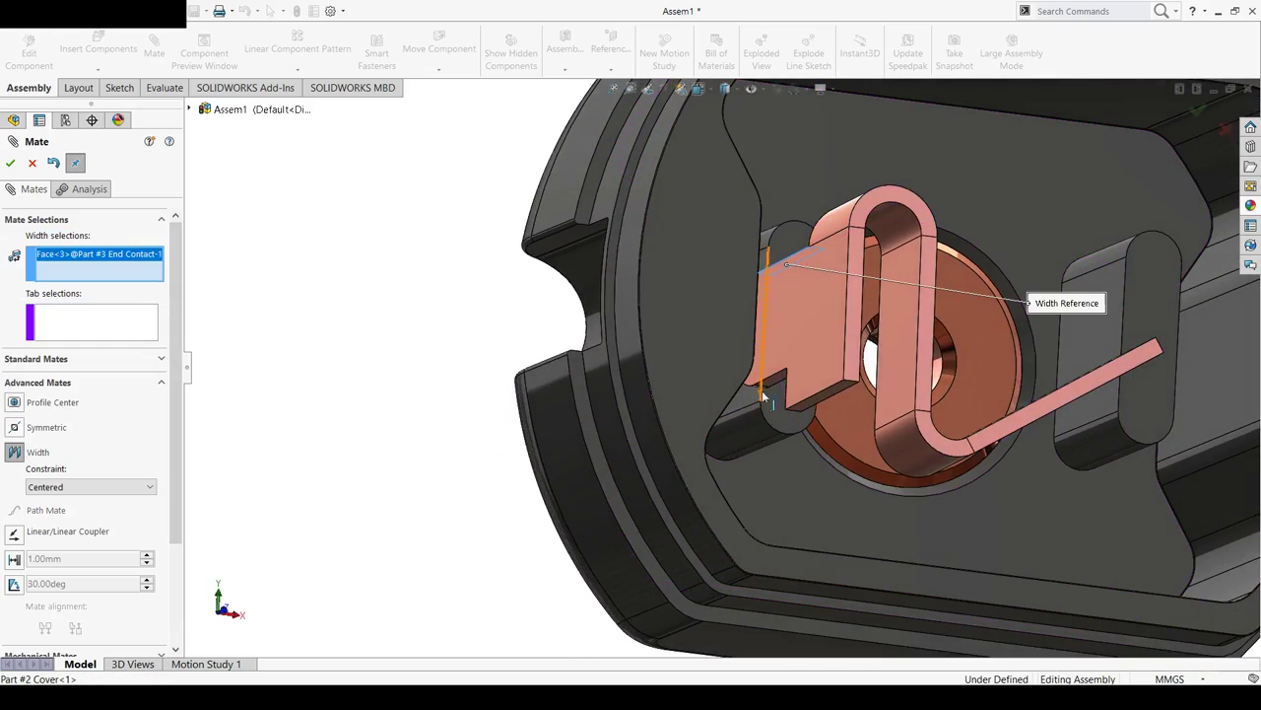
pyautogui.click(777, 383)
# Pick the two walls of the cover's slot and accept the centred width mate
pyautogui.moveTo(751, 340); pyautogui.dragTo(723, 463, button='middle')
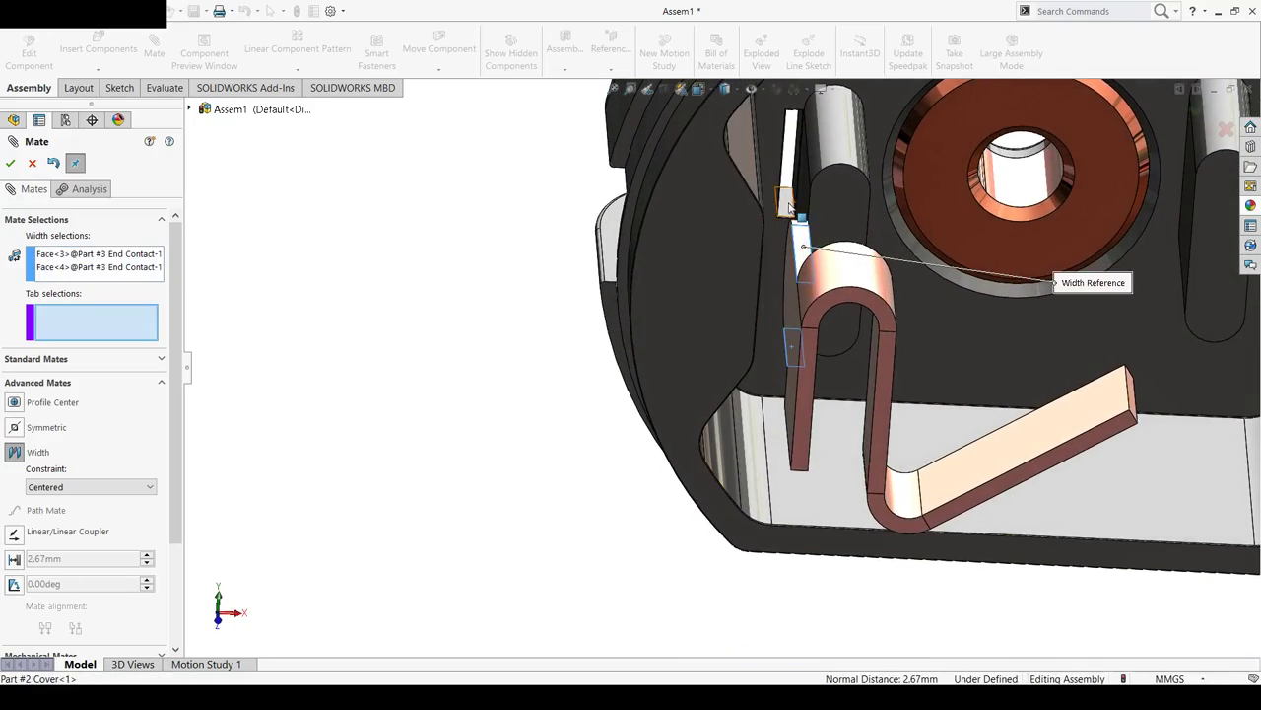
pyautogui.click(789, 205)
pyautogui.moveTo(789, 205)
pyautogui.mouseDown(button='middle')
pyautogui.moveTo(756, 209)
pyautogui.moveTo(767, 238)
pyautogui.mouseUp(button='middle')
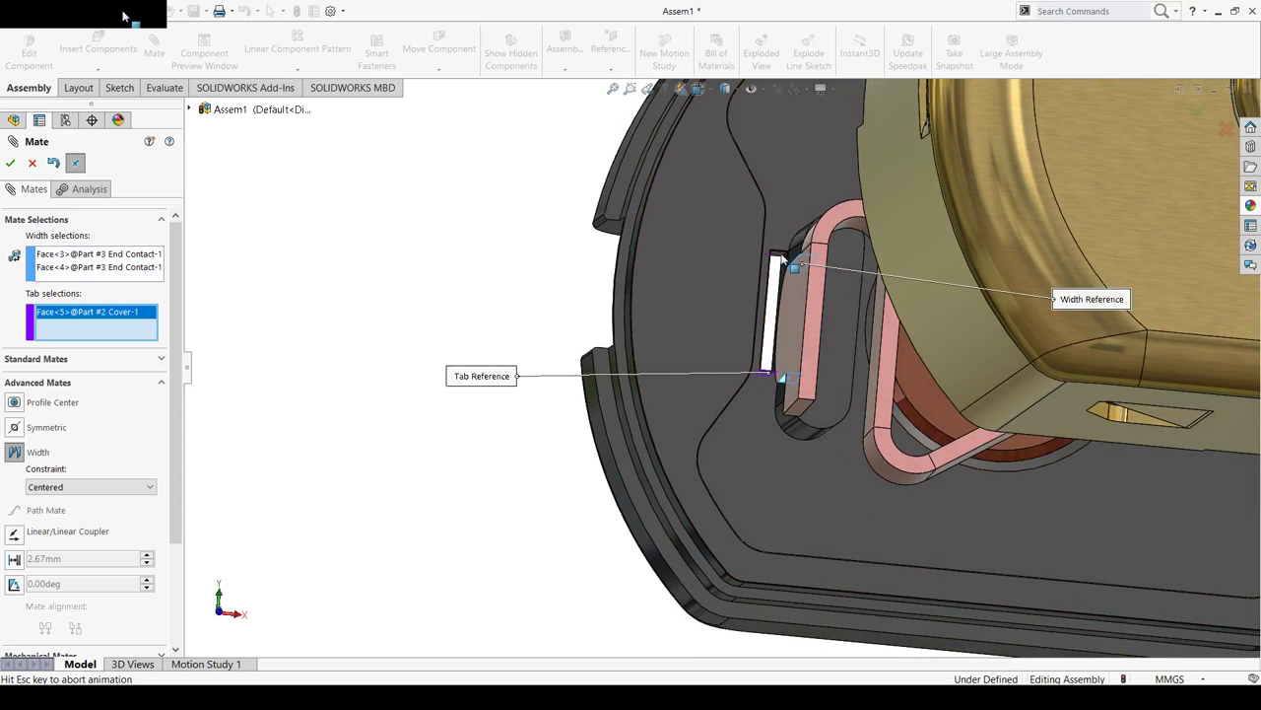
pyautogui.click(779, 255)
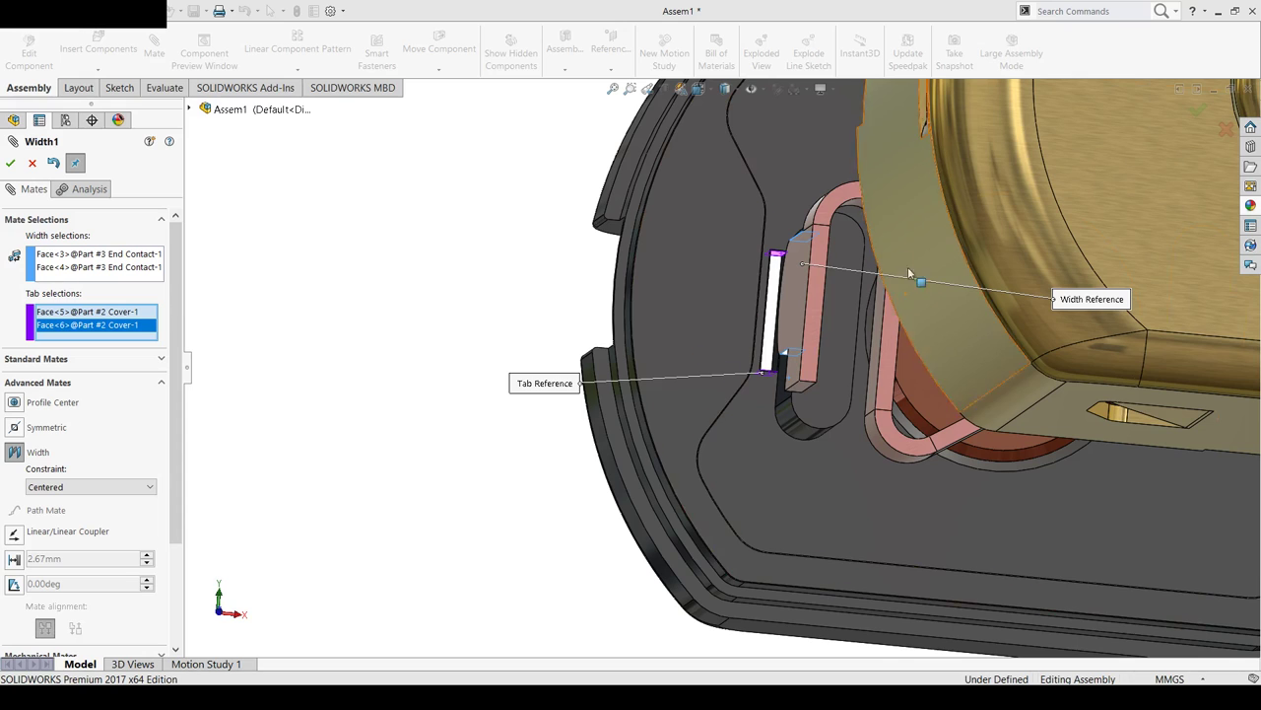
pyautogui.scroll(-3, 822, 224)
pyautogui.click(25, 165)
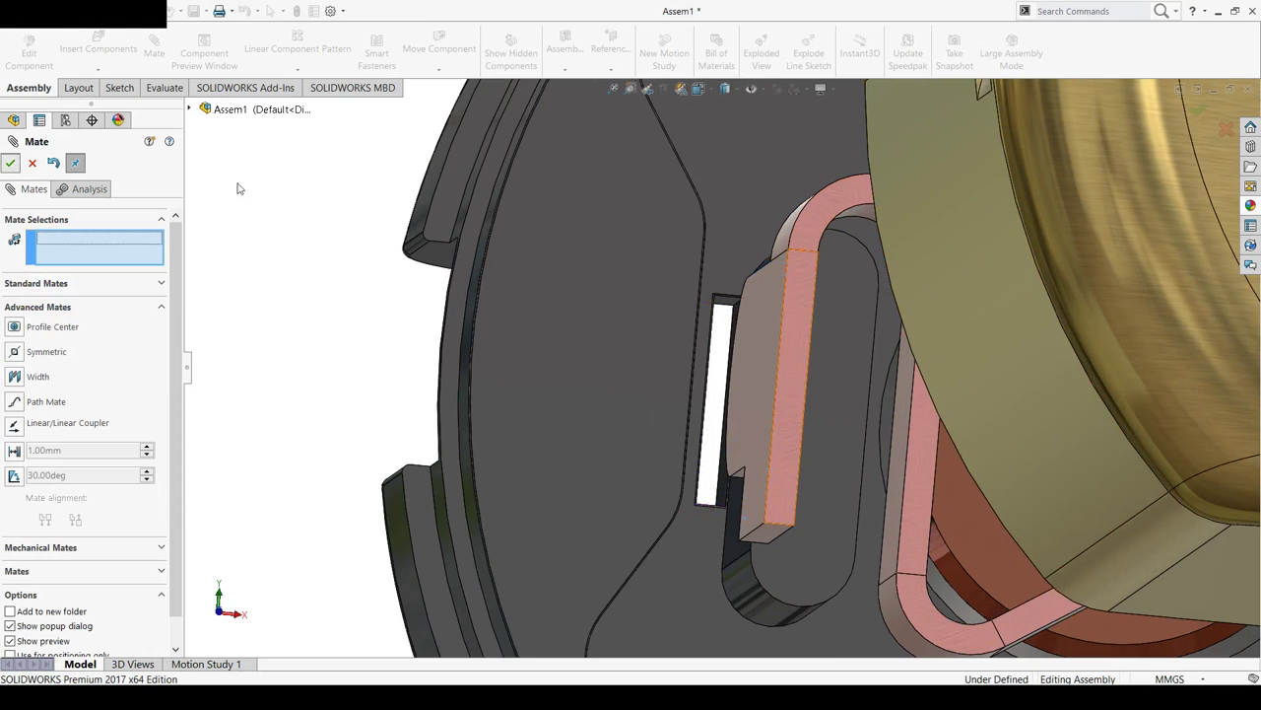
# Drag the End Contact from two angles to check it only slides within the cover's slot
pyautogui.scroll(3, 729, 271)
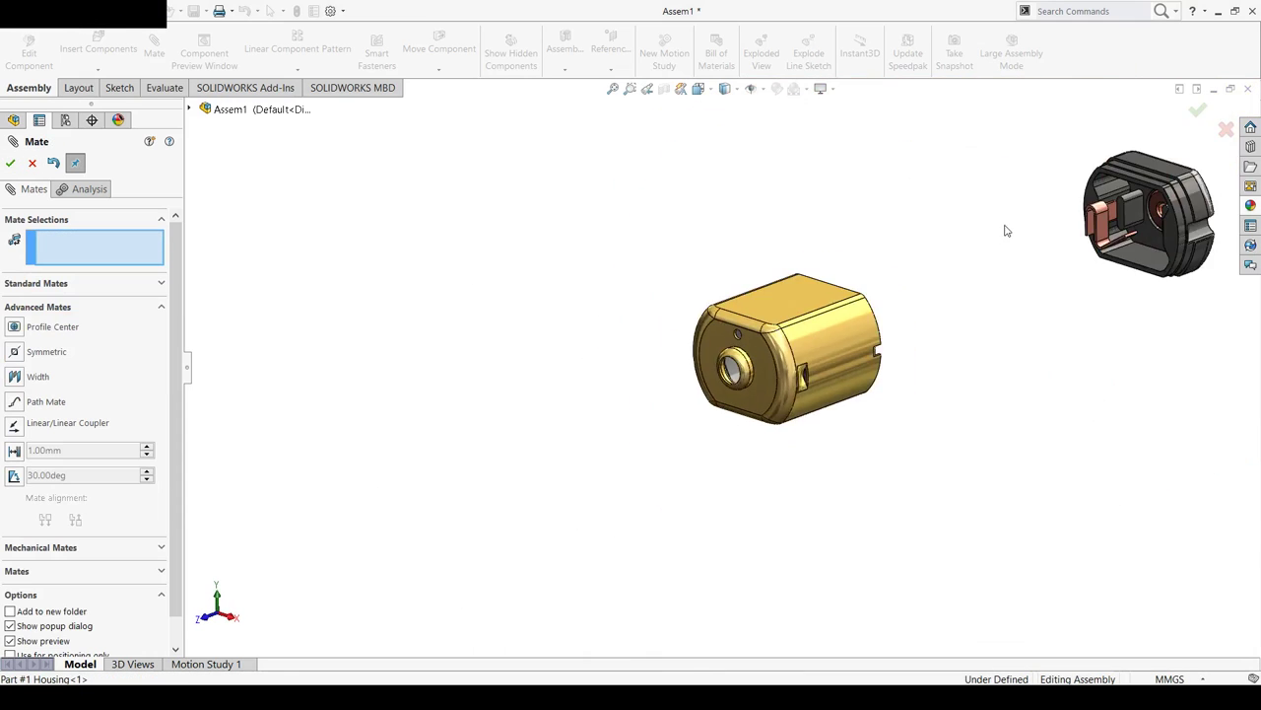
pyautogui.keyDown('ctrl'); pyautogui.moveTo(1104, 256); pyautogui.dragTo(867, 394, button='middle'); pyautogui.keyUp('ctrl')
pyautogui.scroll(-5, 870, 414)
pyautogui.moveTo(712, 391)
pyautogui.mouseDown()
pyautogui.moveTo(842, 337)
pyautogui.moveTo(830, 328)
pyautogui.mouseUp()
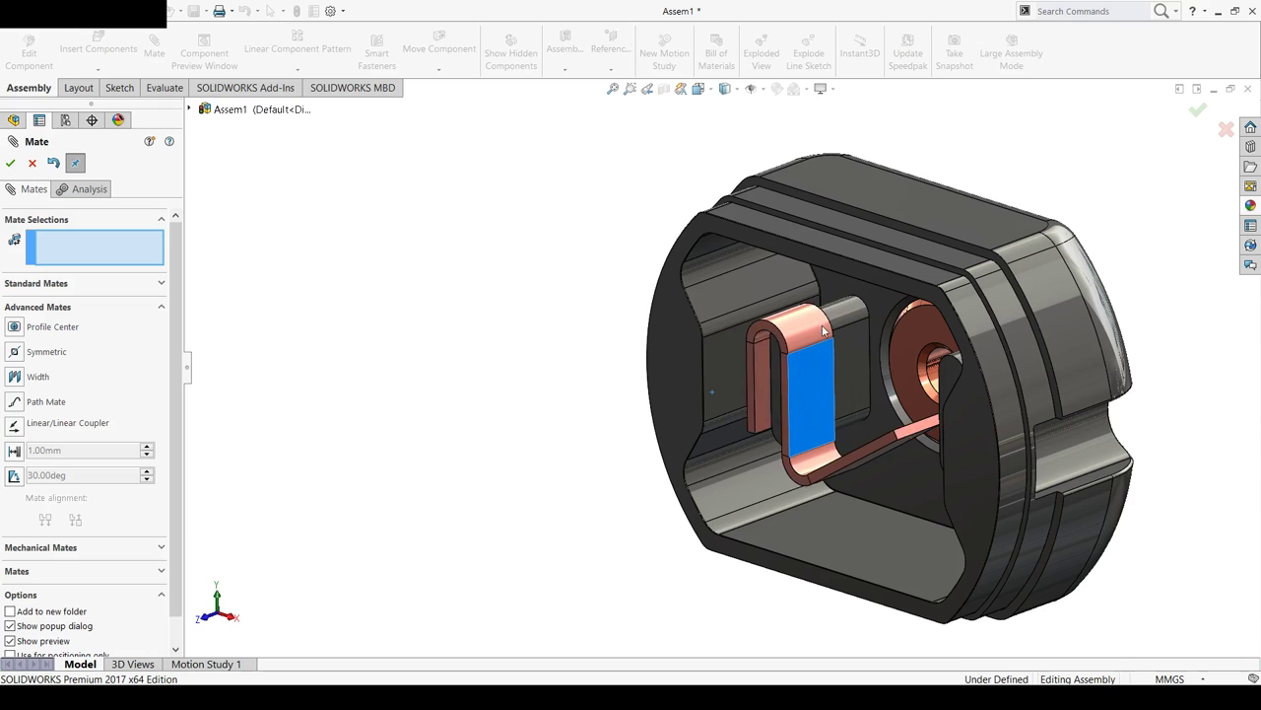
pyautogui.scroll(-2, 594, 445)
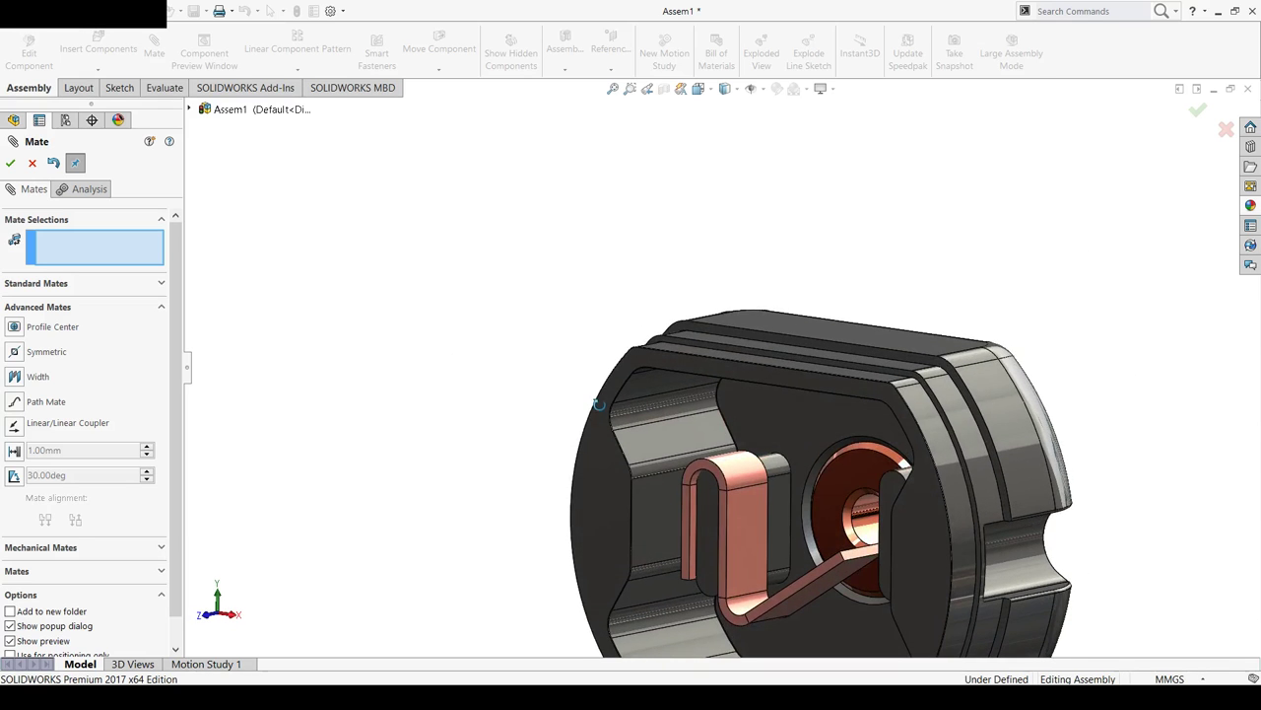
pyautogui.scroll(-3, 729, 511)
pyautogui.scroll(-1, 730, 510)
pyautogui.moveTo(318, 412)
pyautogui.mouseDown(button='middle')
pyautogui.moveTo(346, 417)
pyautogui.moveTo(346, 398)
pyautogui.mouseUp(button='middle')
pyautogui.moveTo(822, 439)
pyautogui.mouseDown()
pyautogui.moveTo(844, 415)
pyautogui.moveTo(817, 422)
pyautogui.mouseUp()
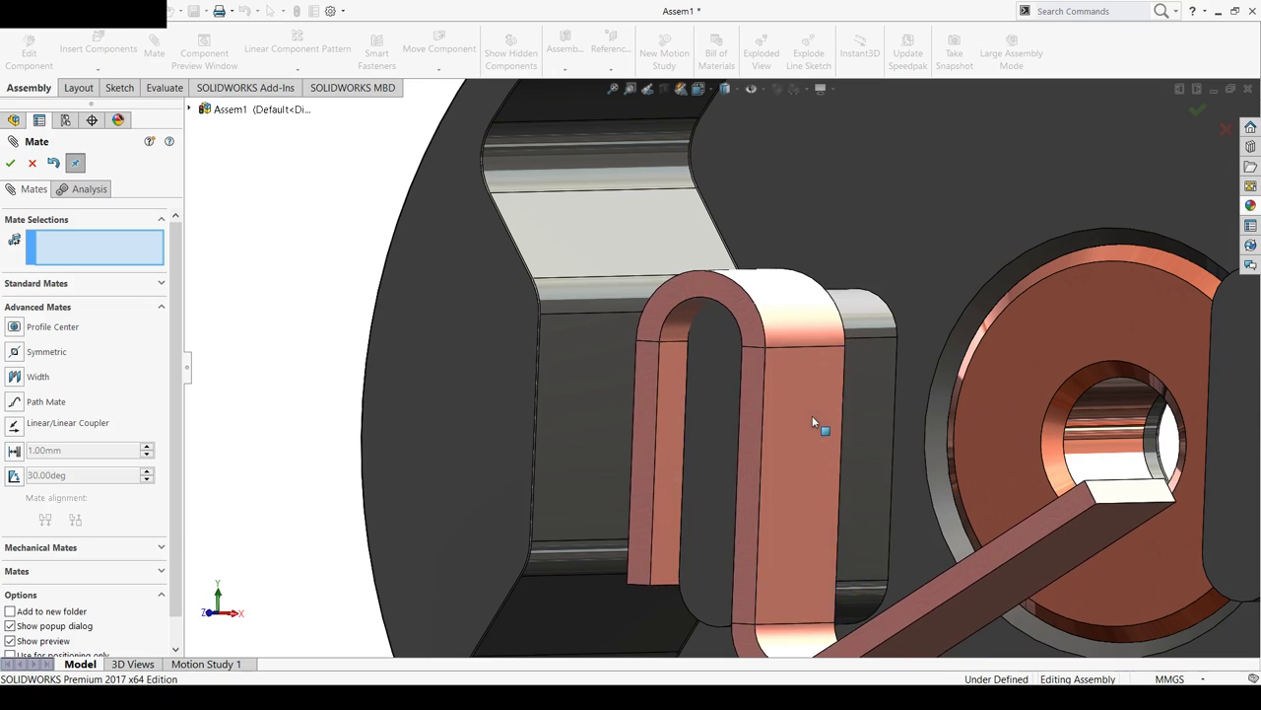
pyautogui.scroll(4, 657, 359)
pyautogui.scroll(-2, 496, 385)
pyautogui.scroll(2, 523, 377)
pyautogui.scroll(-2, 523, 378)
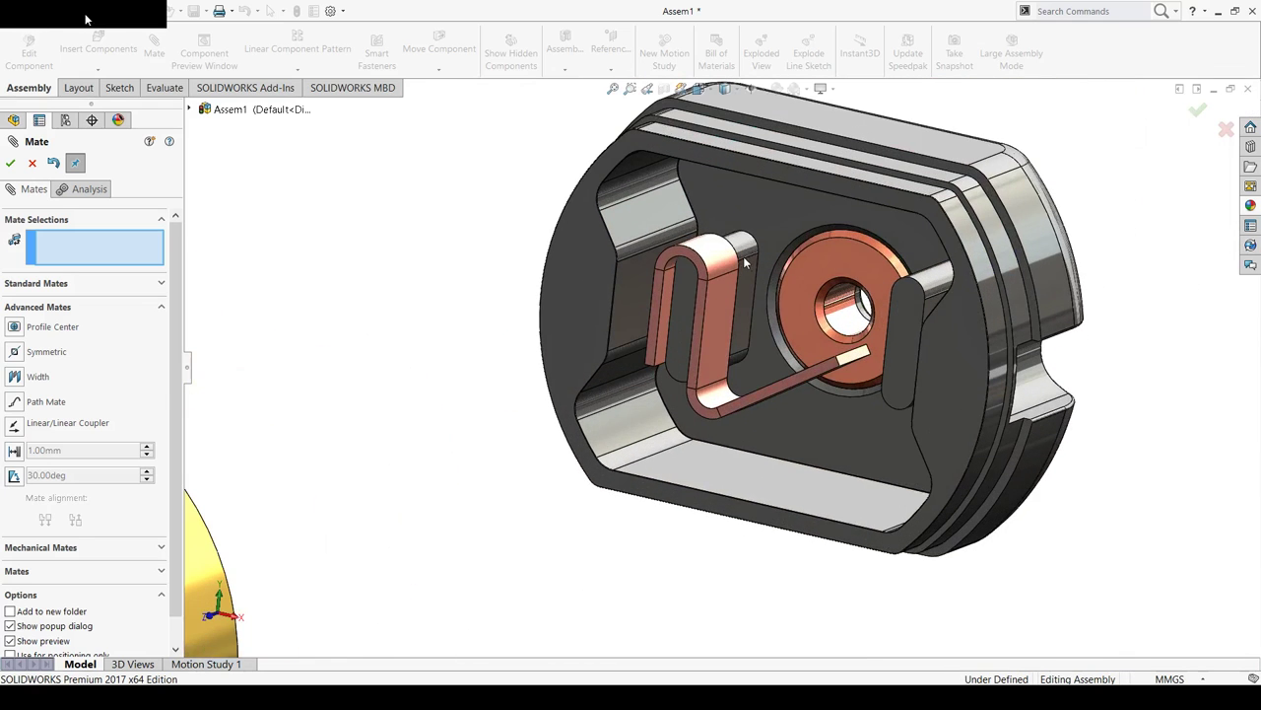
# Finish mating, view the cover's inside from above with zoom to fit, and open Circular Component Pattern
pyautogui.click(10, 164)
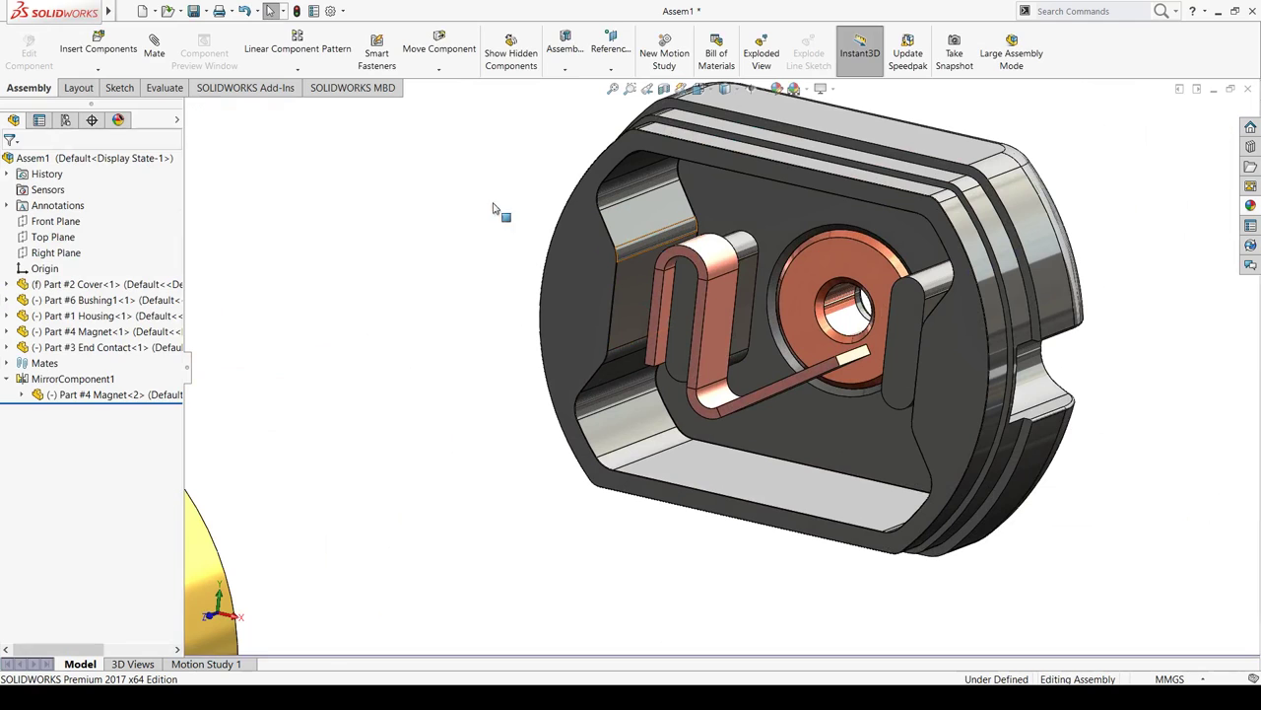
pyautogui.scroll(-3, 689, 246)
pyautogui.scroll(4, 743, 296)
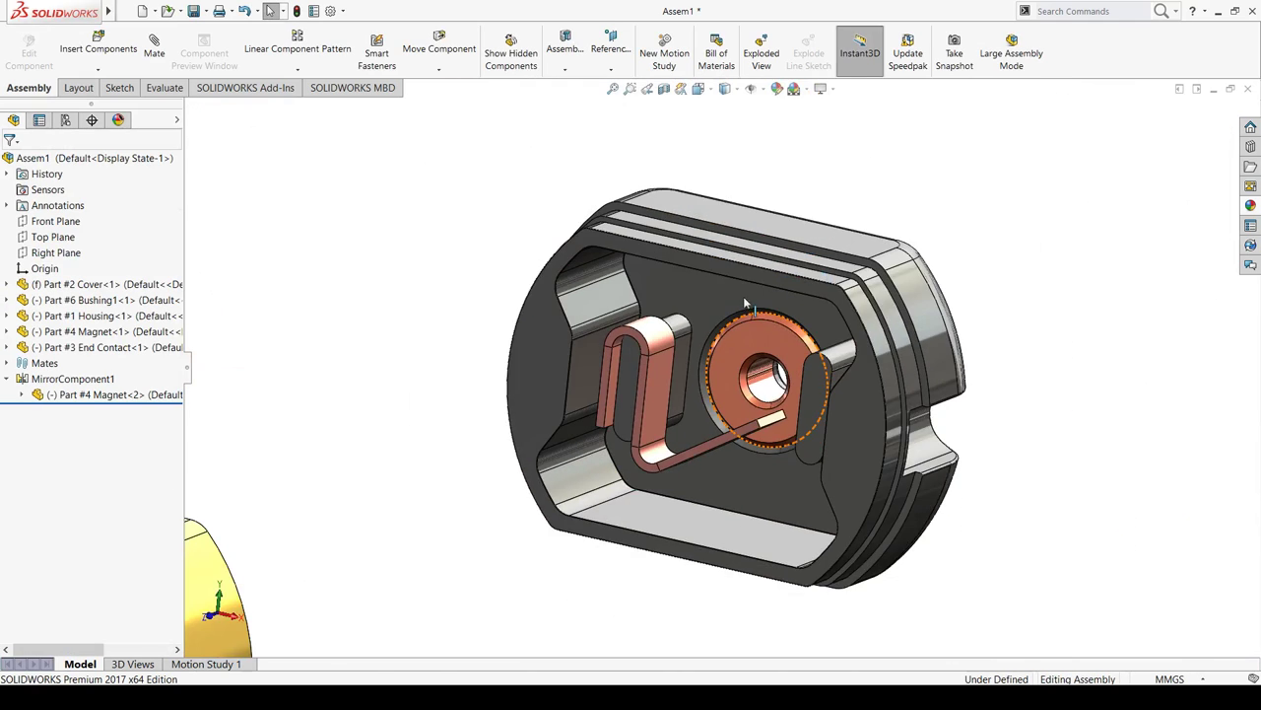
pyautogui.moveTo(743, 296)
pyautogui.mouseDown(button='middle')
pyautogui.moveTo(724, 349)
pyautogui.moveTo(807, 387)
pyautogui.moveTo(758, 501)
pyautogui.moveTo(779, 437)
pyautogui.mouseUp(button='middle')
pyautogui.press('f')
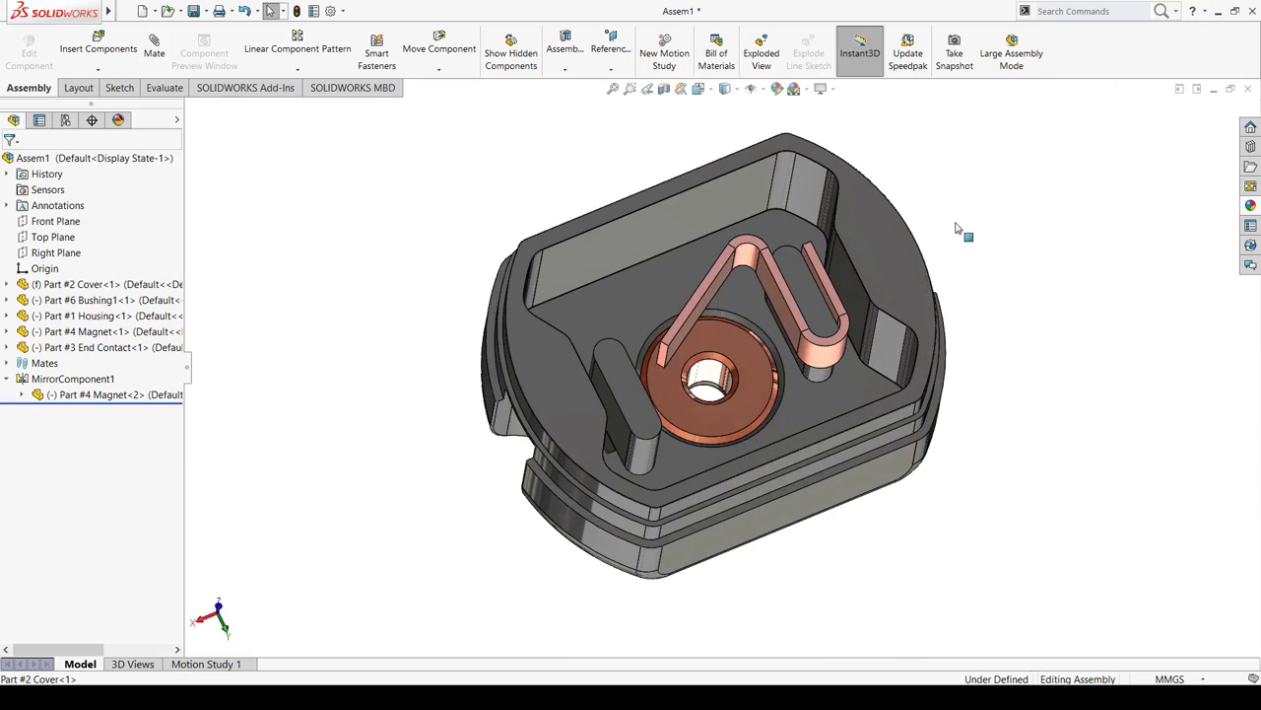
pyautogui.click(314, 109)
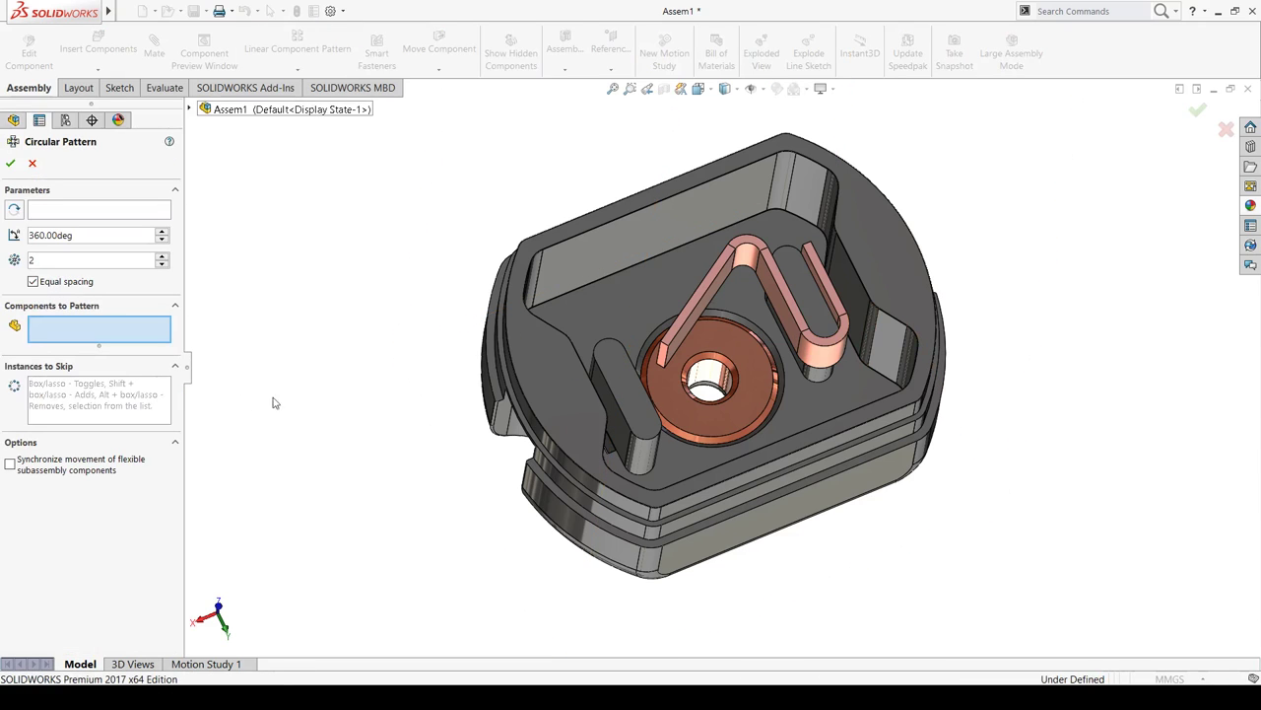
# Pattern Part #3 End Contact into 2 instances over 360° around the bushing's hole edge
pyautogui.click(117, 213)
pyautogui.scroll(-3, 688, 347)
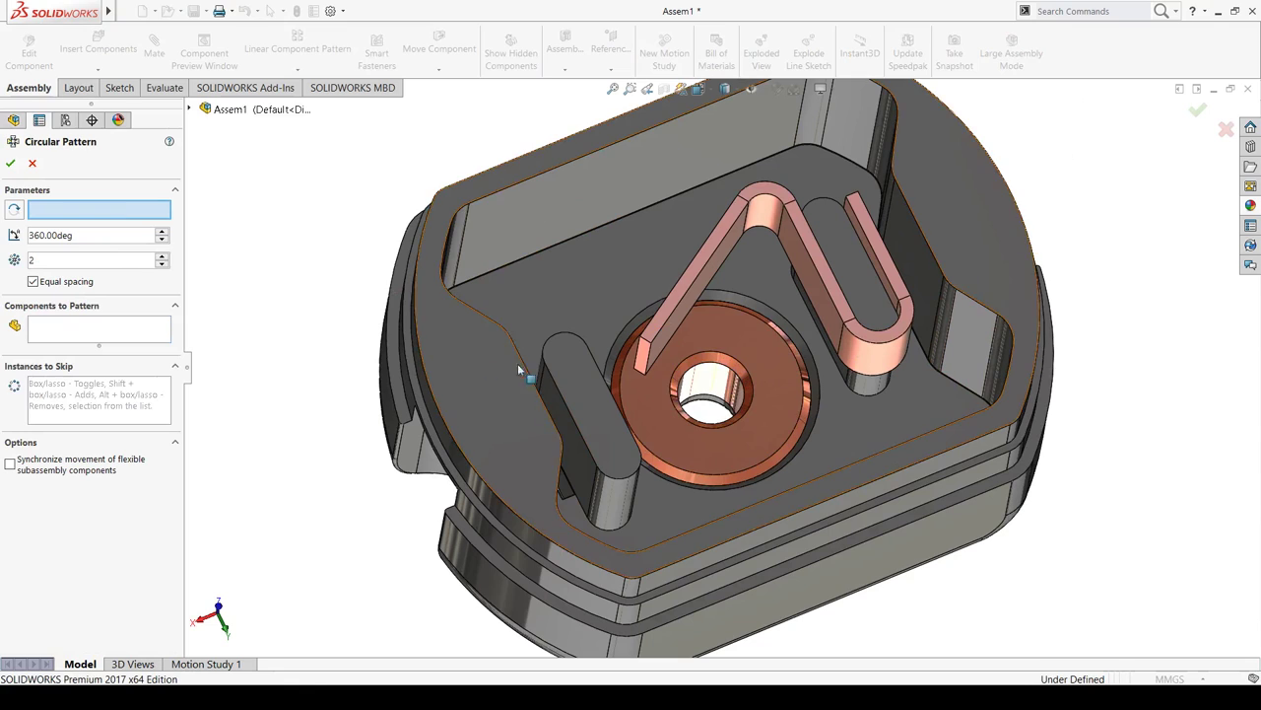
pyautogui.click(713, 370)
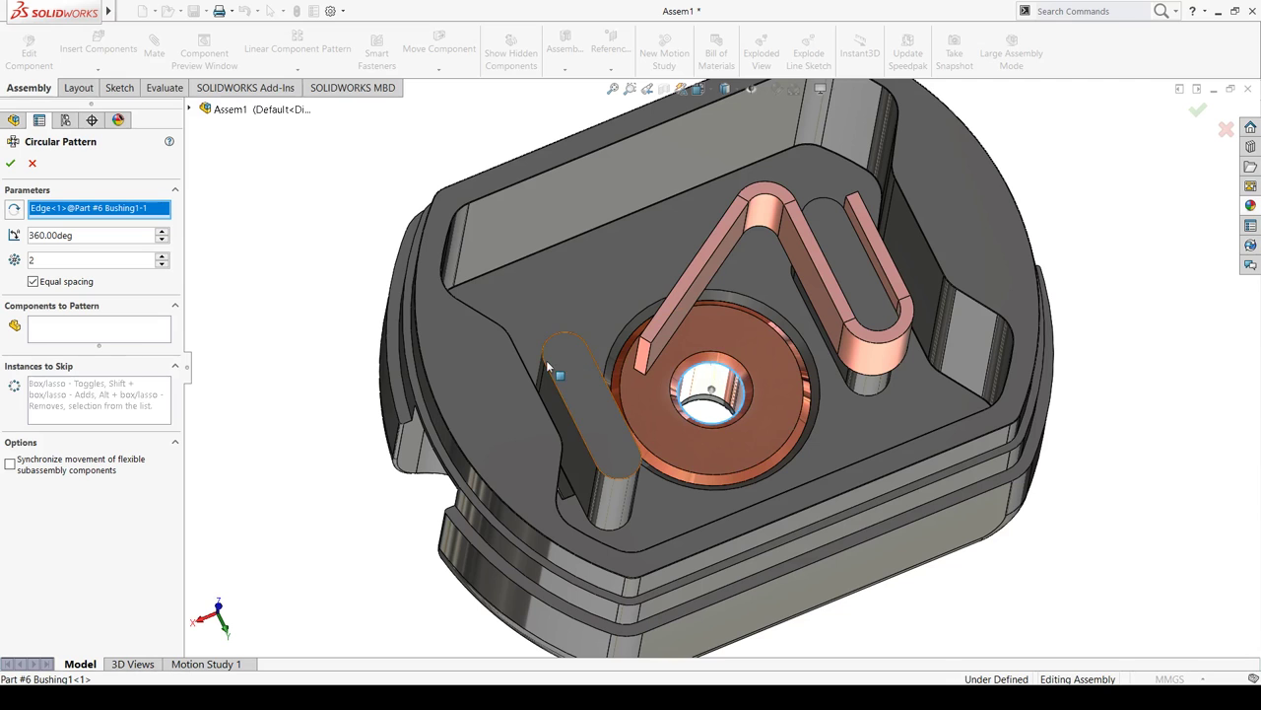
pyautogui.click(111, 331)
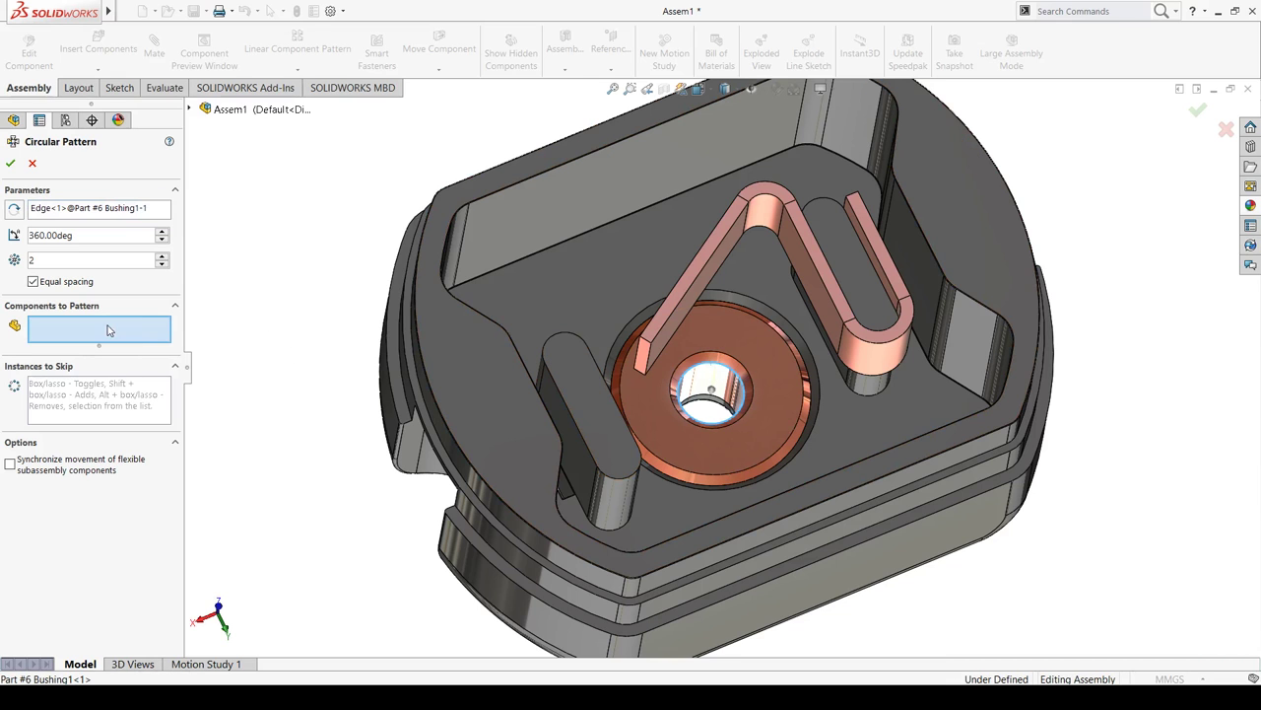
pyautogui.moveTo(912, 355)
pyautogui.mouseDown(button='middle')
pyautogui.moveTo(866, 387)
pyautogui.moveTo(882, 370)
pyautogui.mouseUp(button='middle')
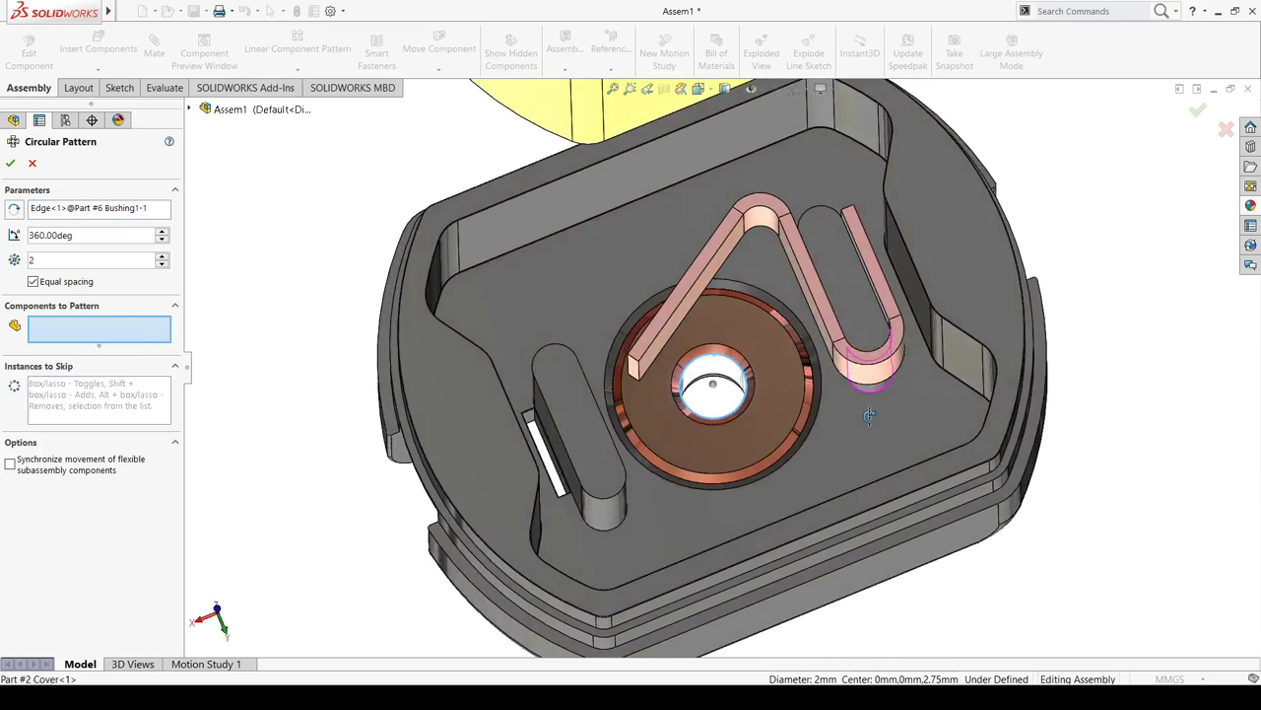
pyautogui.click(882, 360)
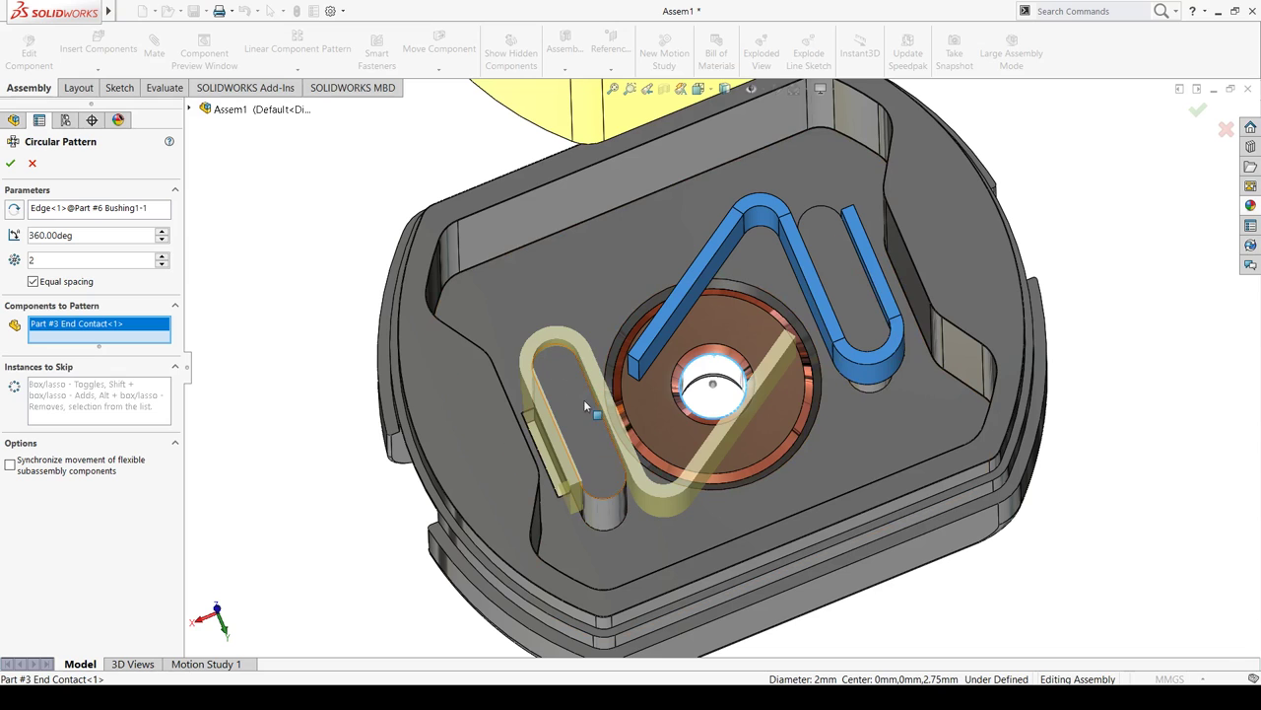
pyautogui.click(6, 166)
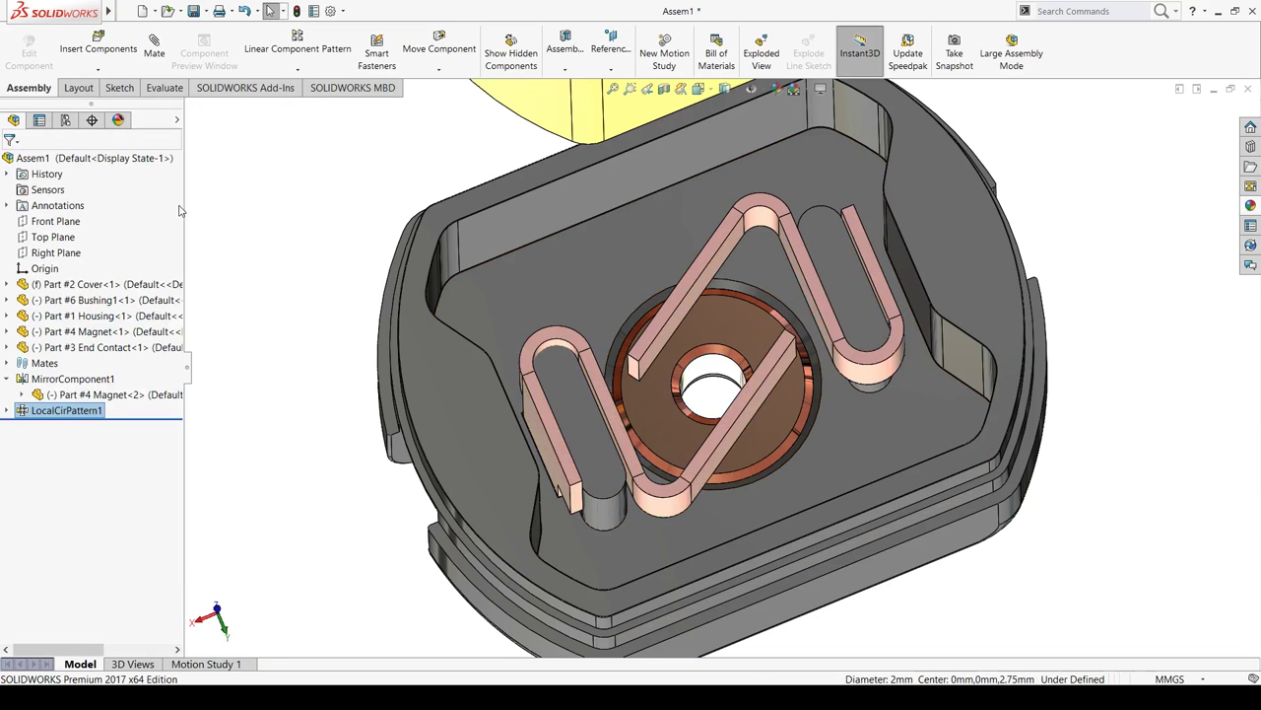
# Shift the End Contact slightly within the housing and fit the whole assembly in view
pyautogui.moveTo(376, 424)
pyautogui.mouseDown(button='middle')
pyautogui.moveTo(351, 374)
pyautogui.moveTo(291, 324)
pyautogui.mouseUp(button='middle')
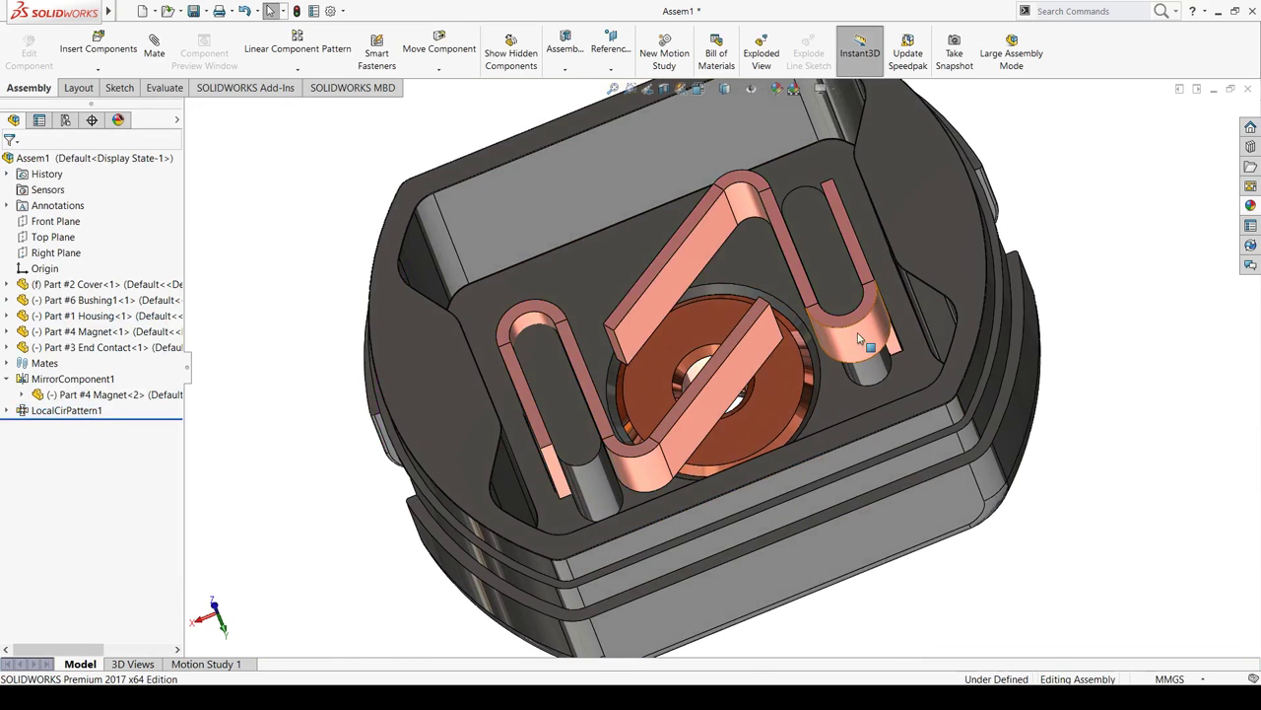
pyautogui.moveTo(858, 340)
pyautogui.mouseDown()
pyautogui.moveTo(828, 285)
pyautogui.moveTo(840, 302)
pyautogui.mouseUp()
pyautogui.press('f')
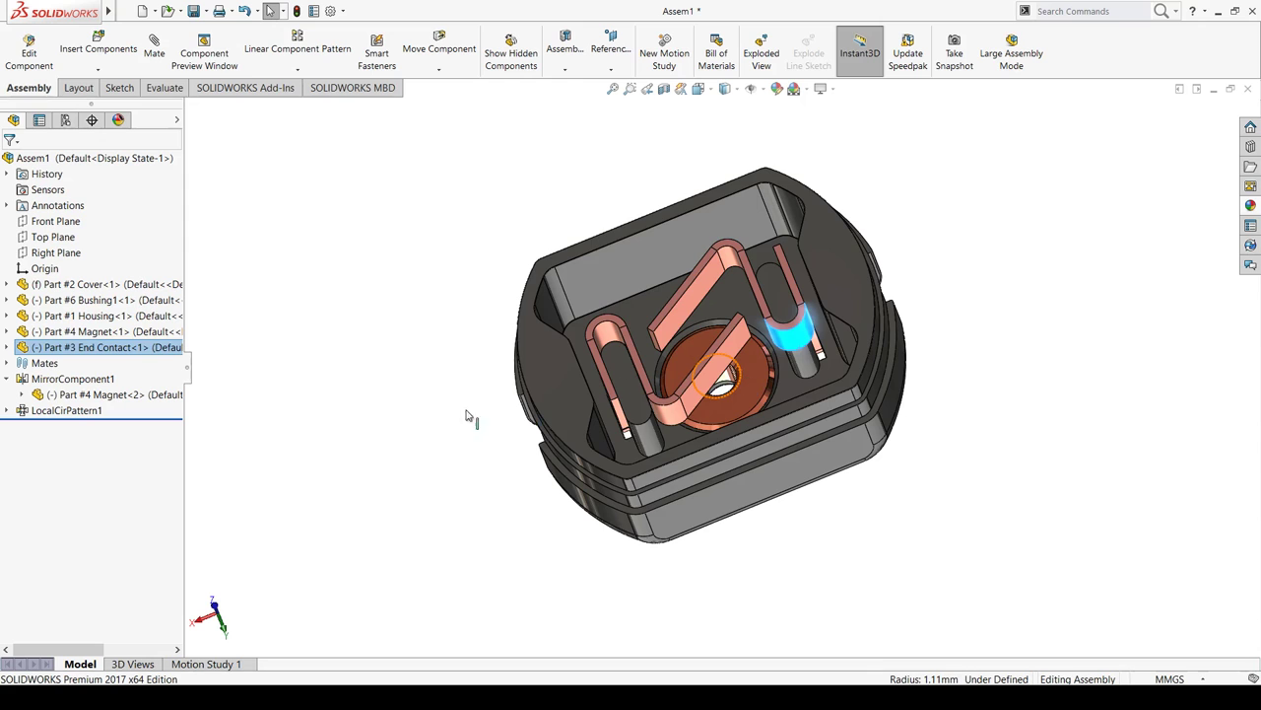
pyautogui.click(468, 416)
# Orbit and zoom around the cover and housing to inspect them from several sides
pyautogui.moveTo(385, 422); pyautogui.dragTo(332, 293, button='middle')
pyautogui.scroll(5, 631, 355)
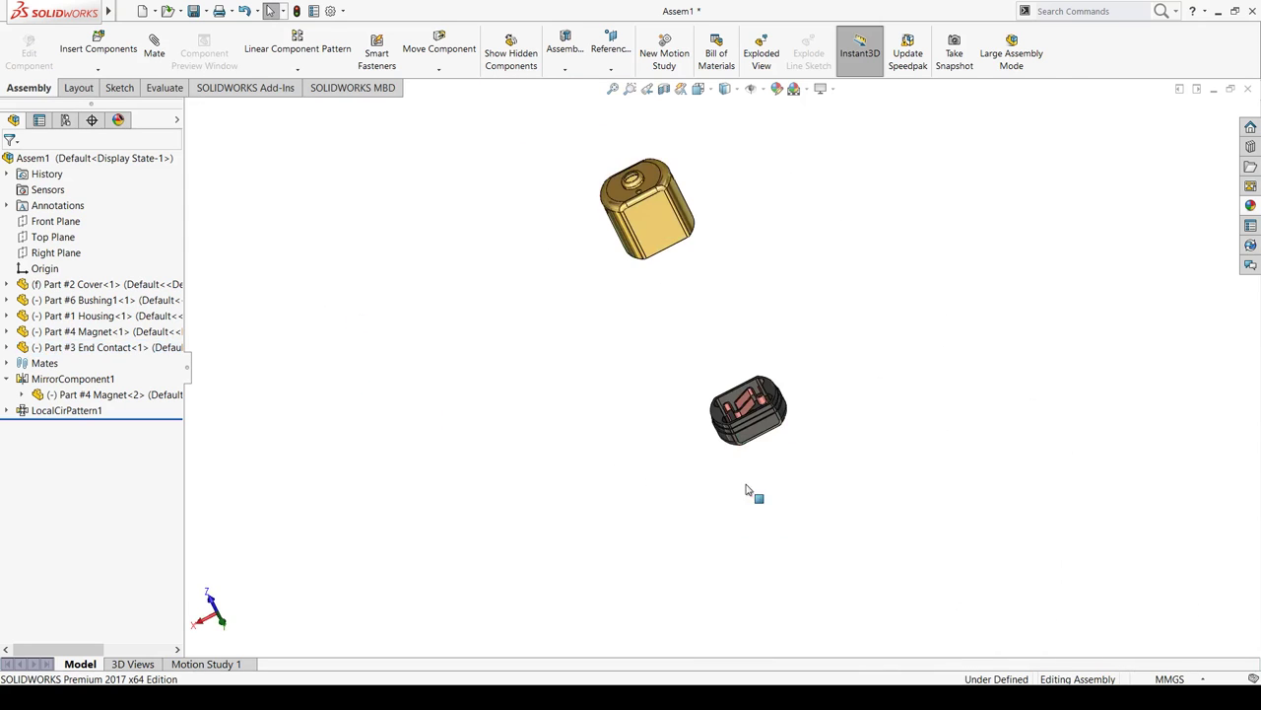
pyautogui.moveTo(746, 490); pyautogui.dragTo(684, 178, button='middle')
pyautogui.scroll(-5, 709, 342)
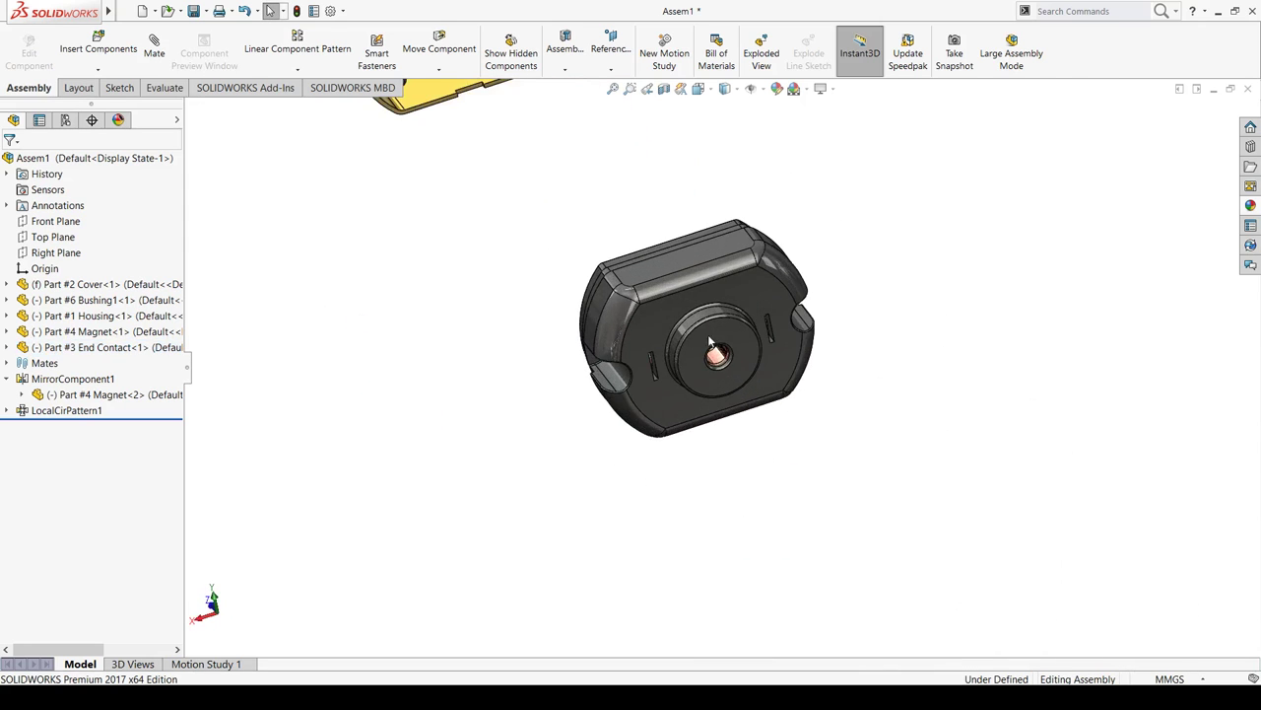
pyautogui.moveTo(709, 342)
pyautogui.mouseDown(button='middle')
pyautogui.moveTo(620, 459)
pyautogui.moveTo(703, 442)
pyautogui.moveTo(895, 267)
pyautogui.mouseUp(button='middle')
pyautogui.scroll(-5, 769, 426)
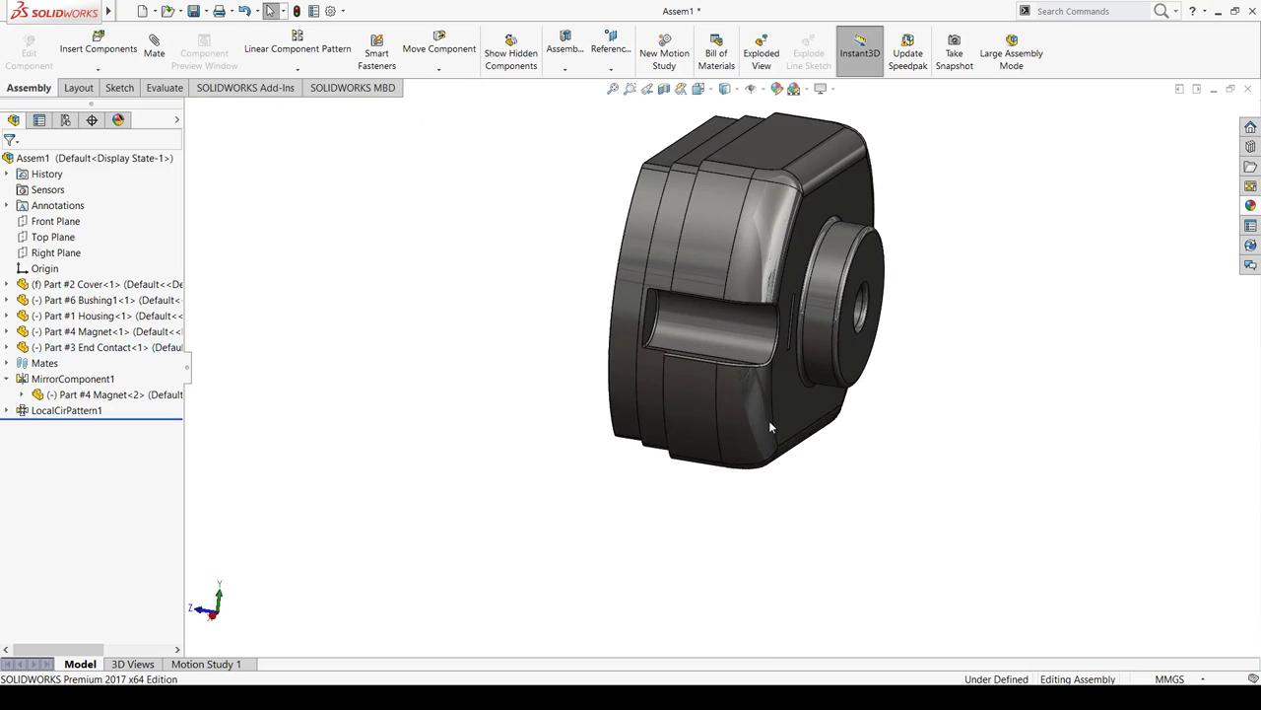
pyautogui.moveTo(771, 426); pyautogui.dragTo(788, 360, button='middle')
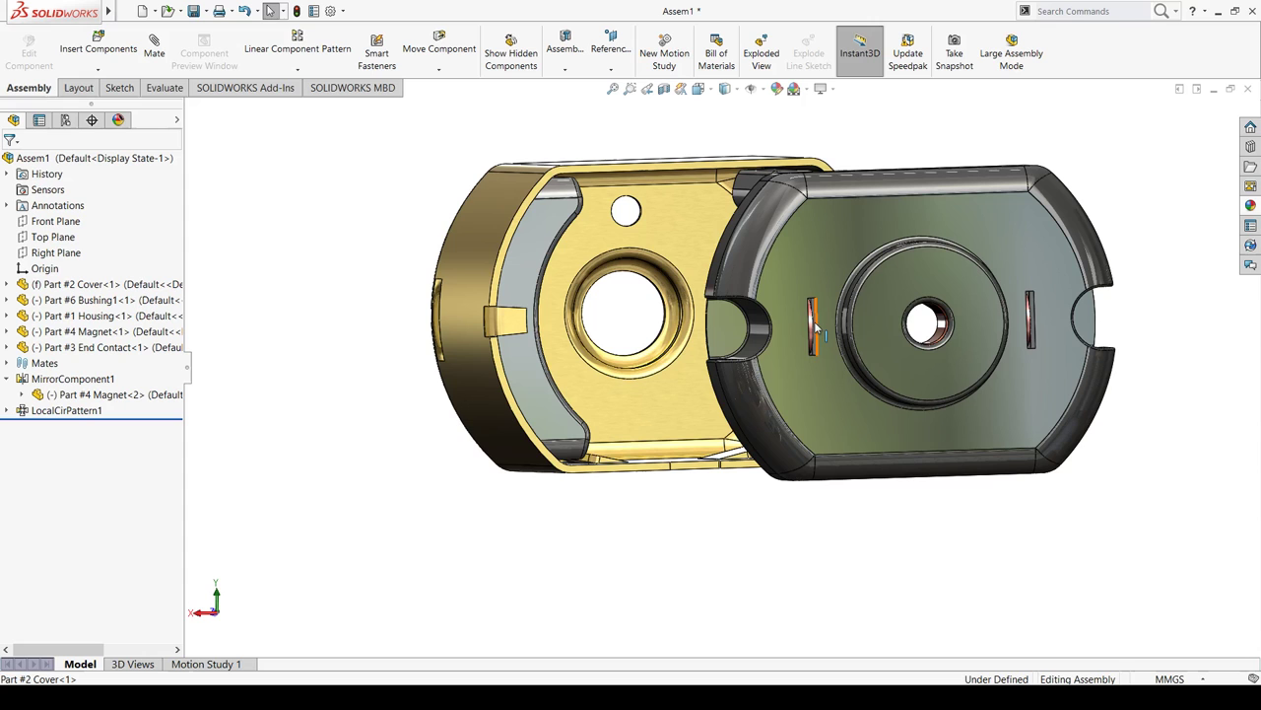
pyautogui.moveTo(814, 335); pyautogui.dragTo(814, 336)
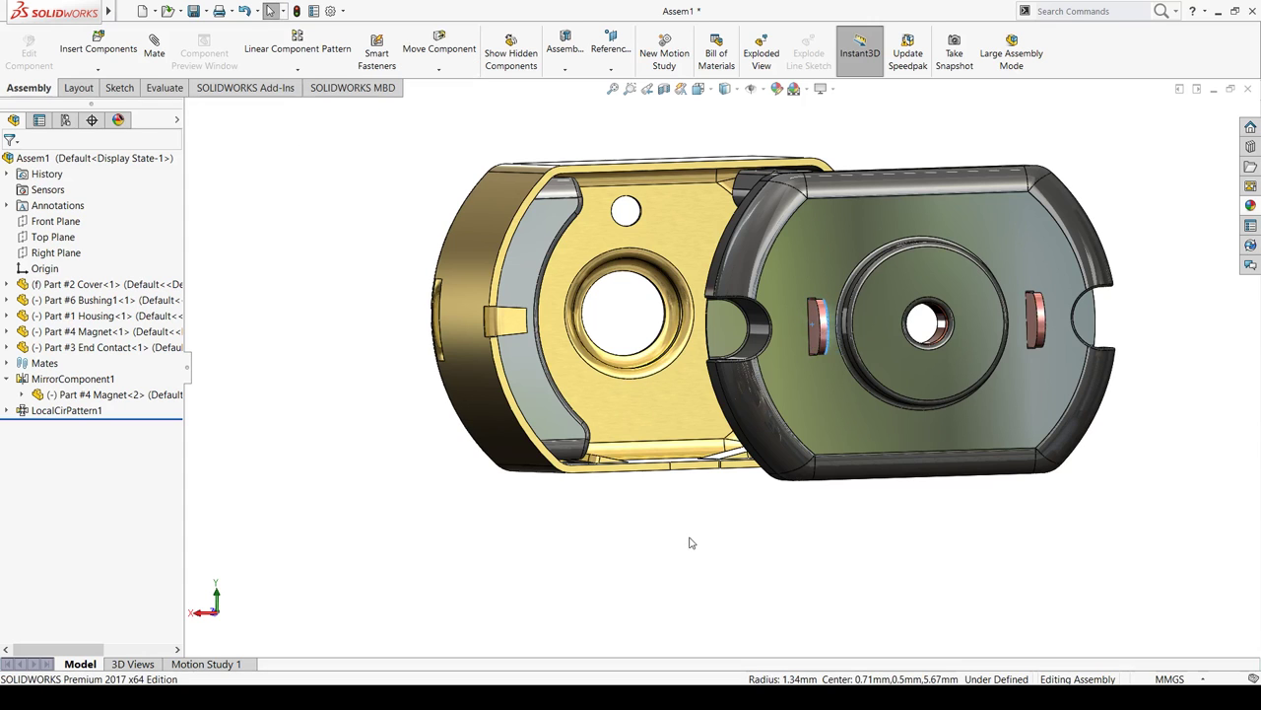
pyautogui.moveTo(705, 541)
pyautogui.mouseDown(button='middle')
pyautogui.moveTo(778, 506)
pyautogui.moveTo(899, 372)
pyautogui.moveTo(853, 370)
pyautogui.mouseUp(button='middle')
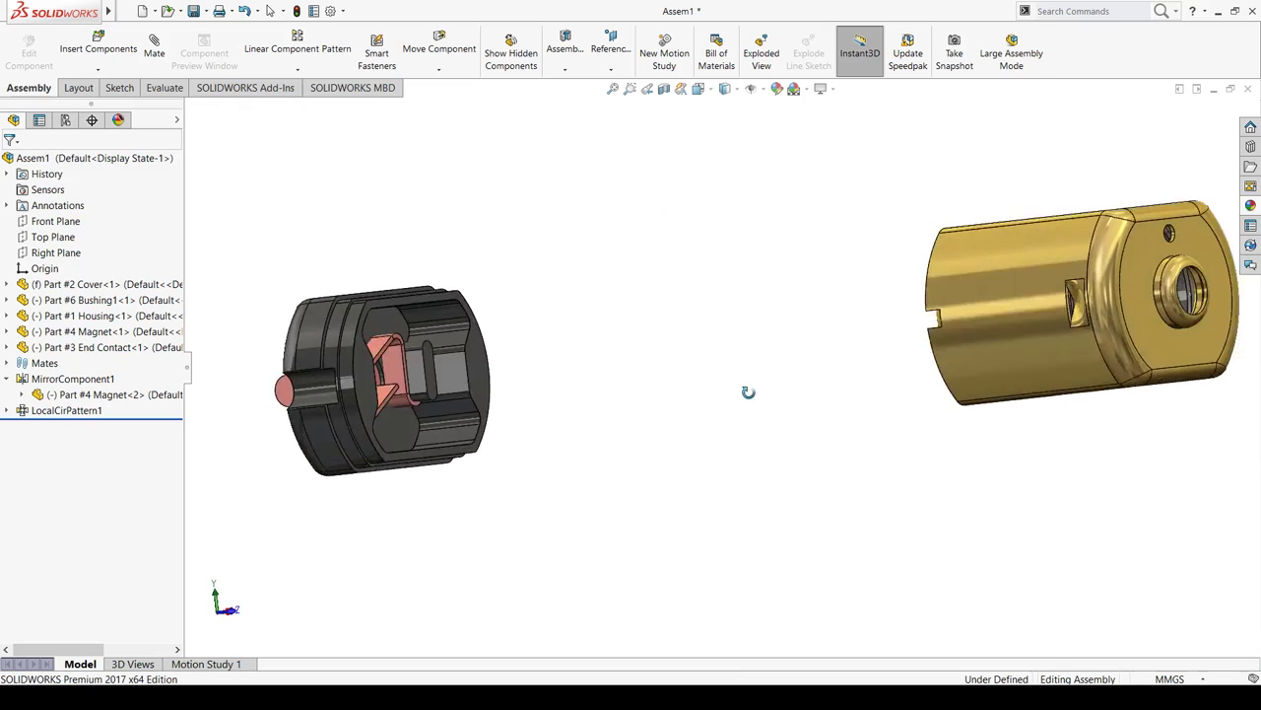
pyautogui.moveTo(752, 400); pyautogui.dragTo(746, 419, button='middle')
pyautogui.scroll(-2, 669, 333)
pyautogui.scroll(3, 670, 333)
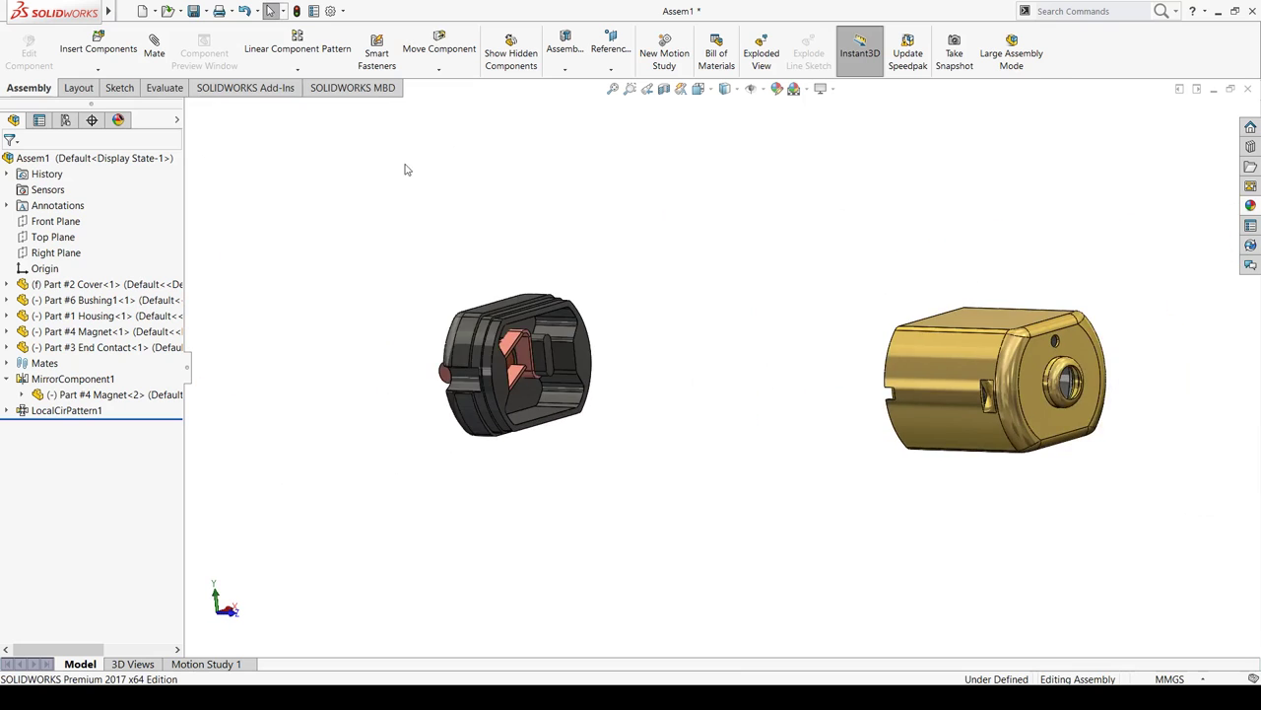
# Insert the Rotor-Coil Wiring part and place it between the cover and the yellow housing
pyautogui.click(91, 65)
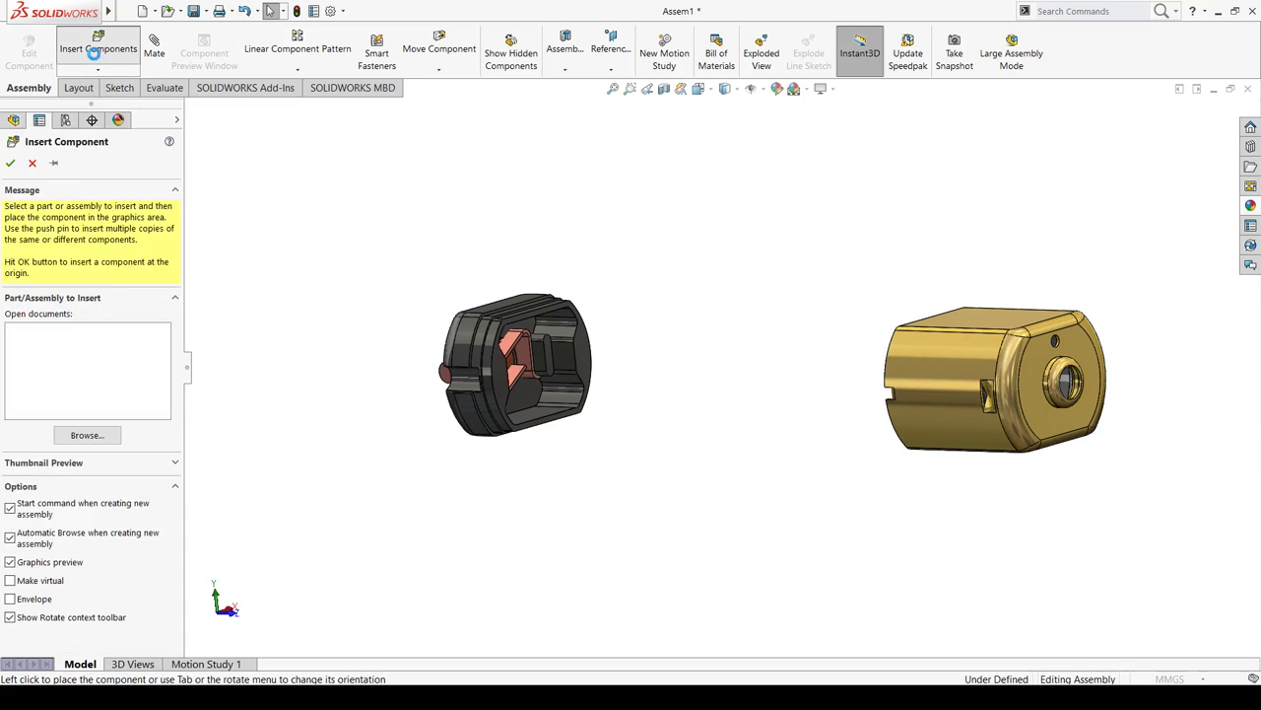
pyautogui.doubleClick(800, 121)
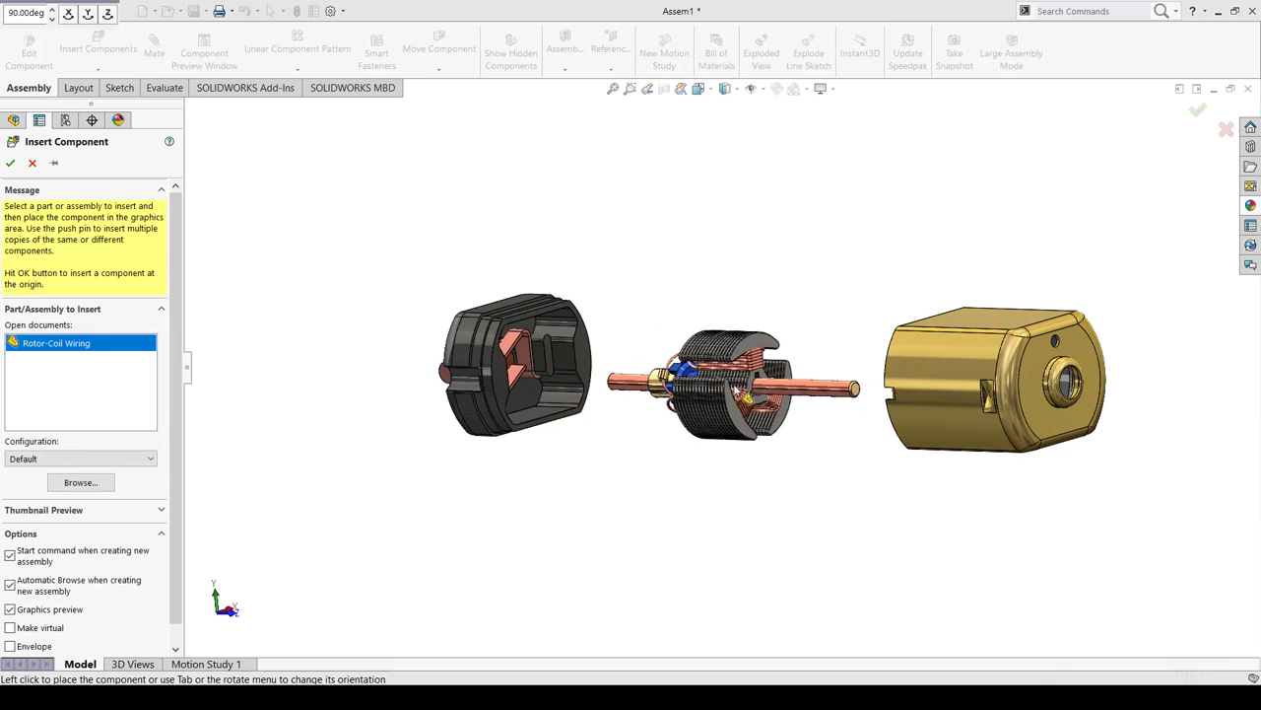
pyautogui.click(736, 377)
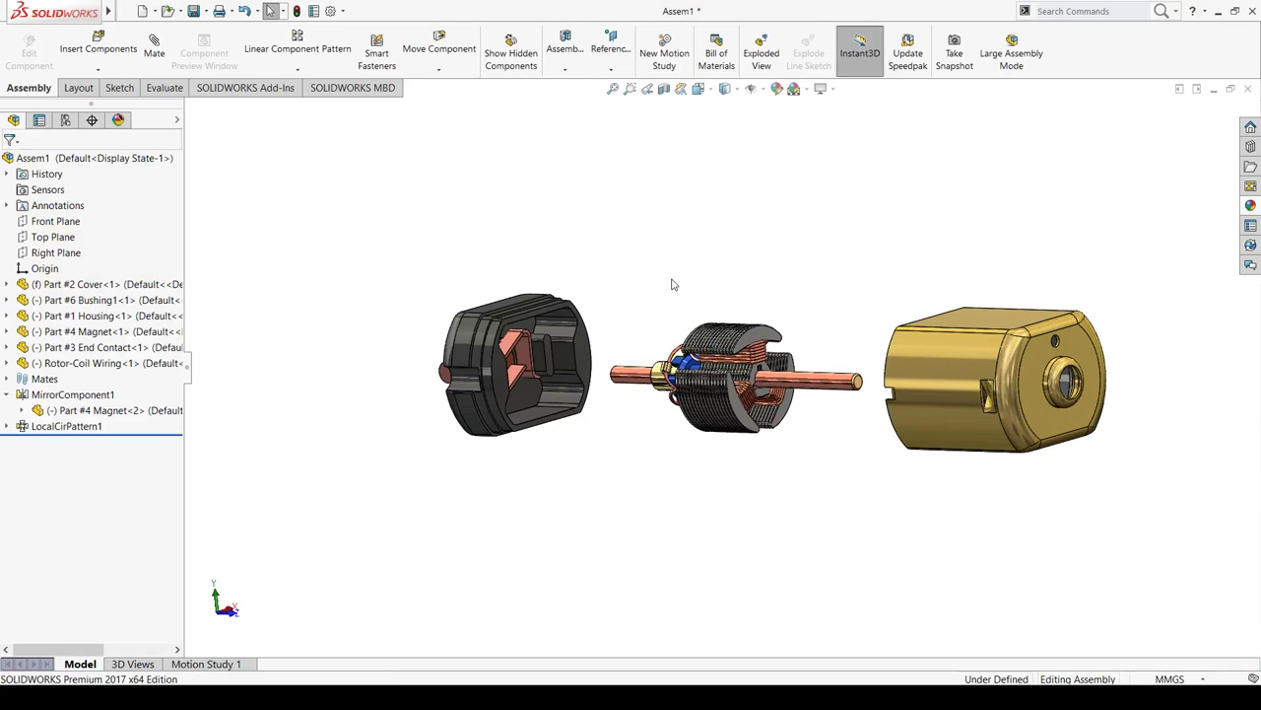
pyautogui.moveTo(671, 282)
pyautogui.mouseDown(button='middle')
pyautogui.moveTo(553, 363)
pyautogui.moveTo(556, 382)
pyautogui.mouseUp(button='middle')
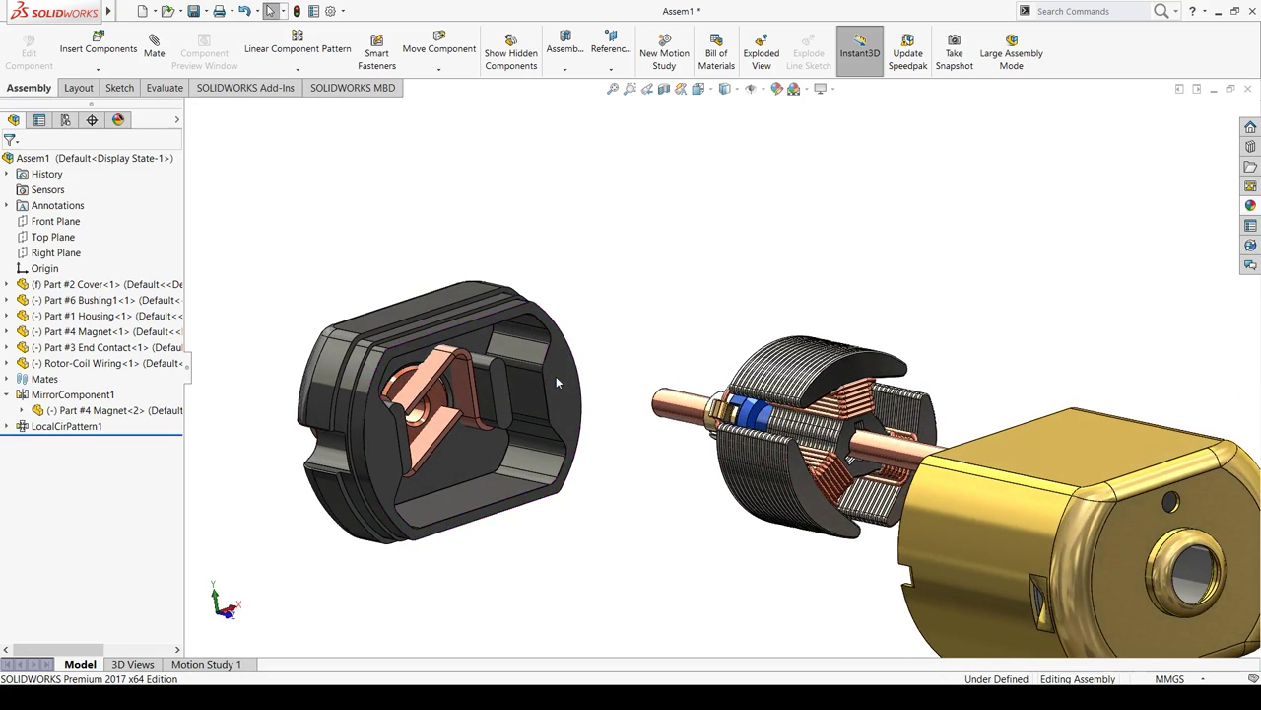
# Start inserting another component, then cancel it without adding anything
pyautogui.click(99, 49)
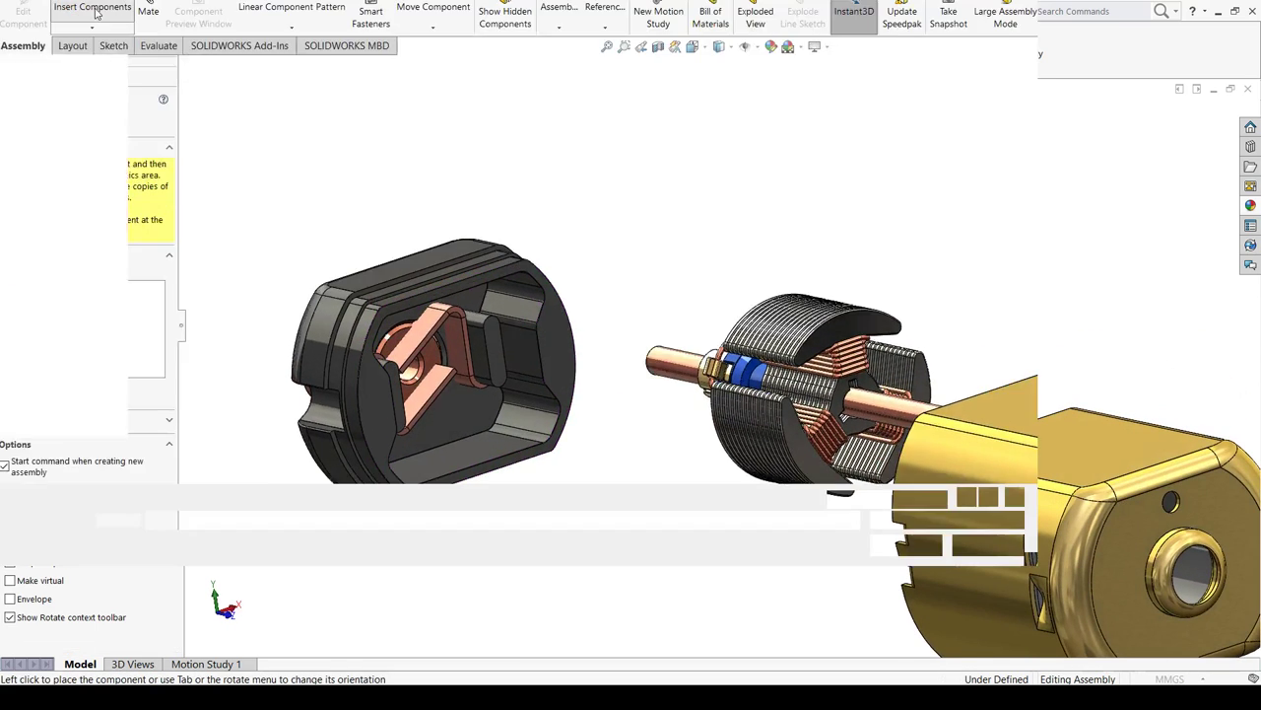
pyautogui.press('Escape')
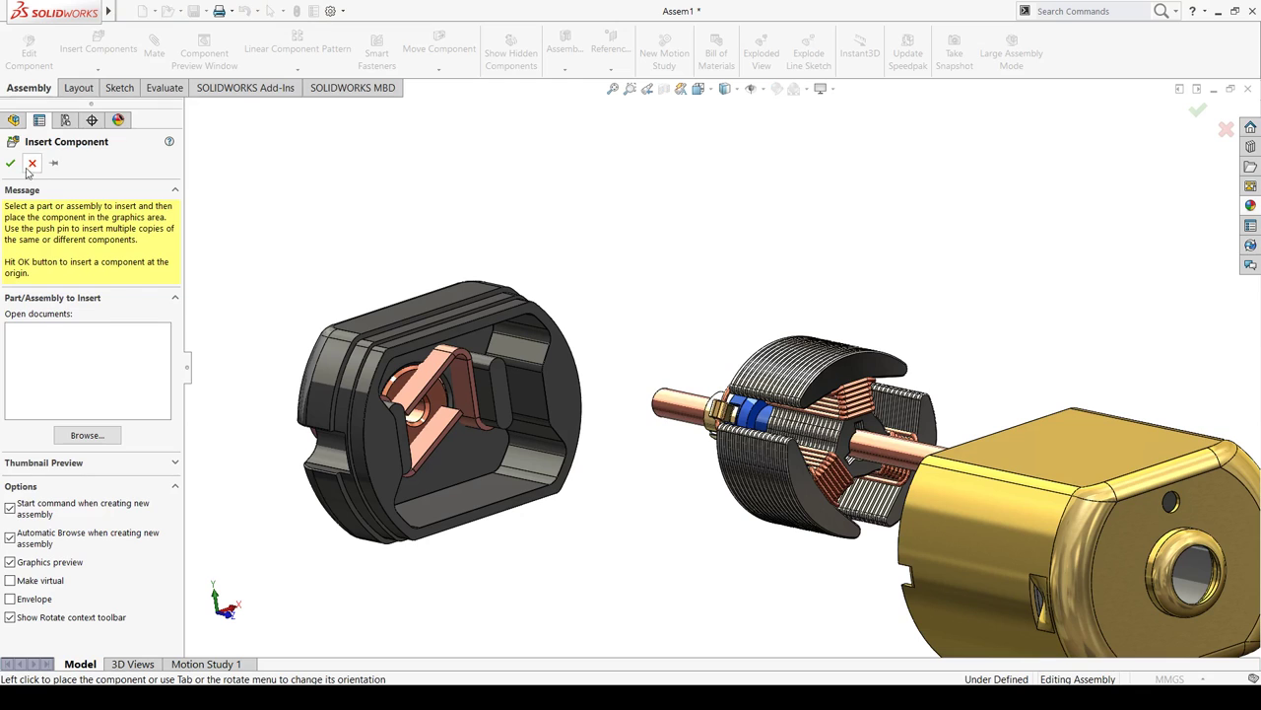
pyautogui.click(32, 164)
# Add a Concentric mate between the cover bushing's round face and the rotor shaft face
pyautogui.click(154, 50)
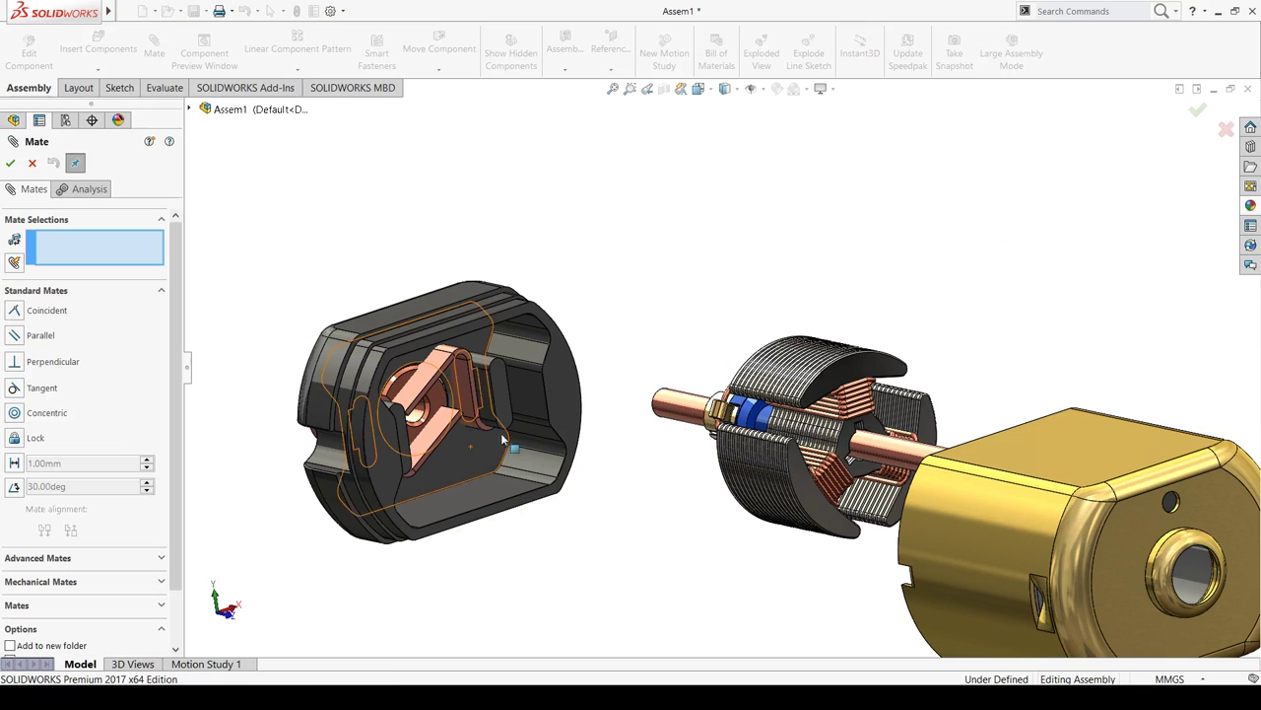
pyautogui.scroll(-3, 412, 404)
pyautogui.click(412, 412)
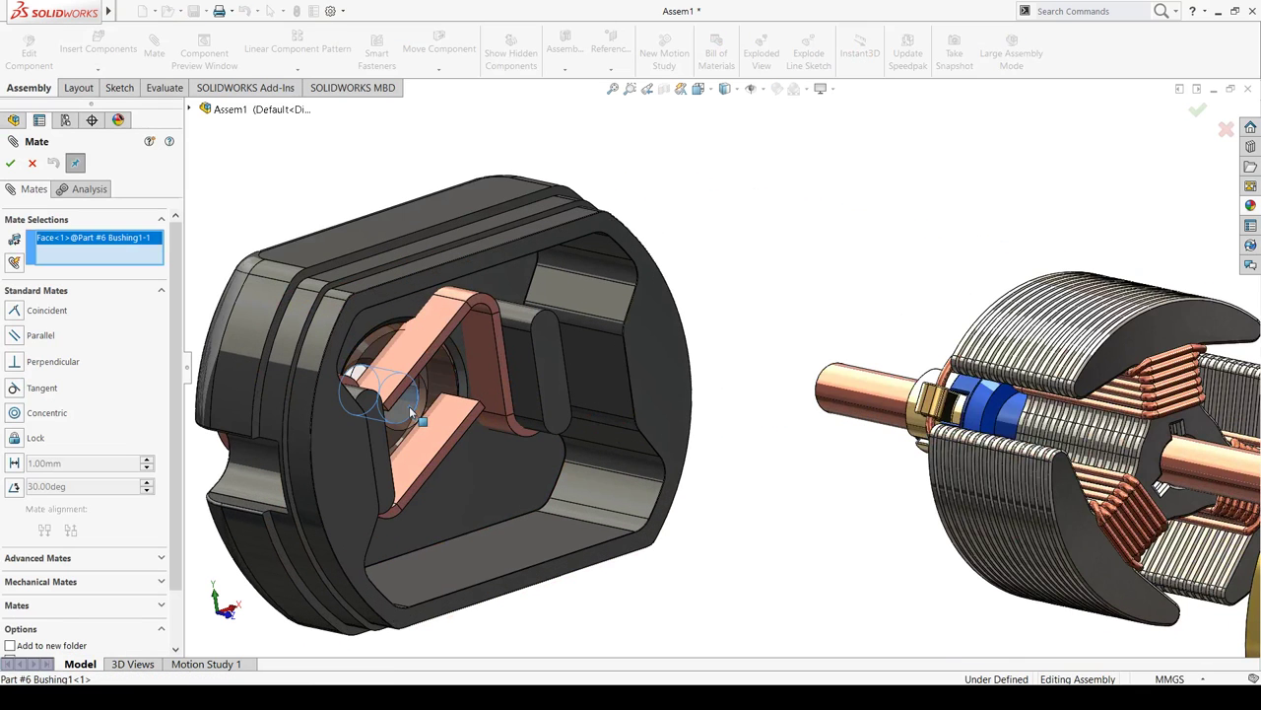
pyautogui.click(866, 399)
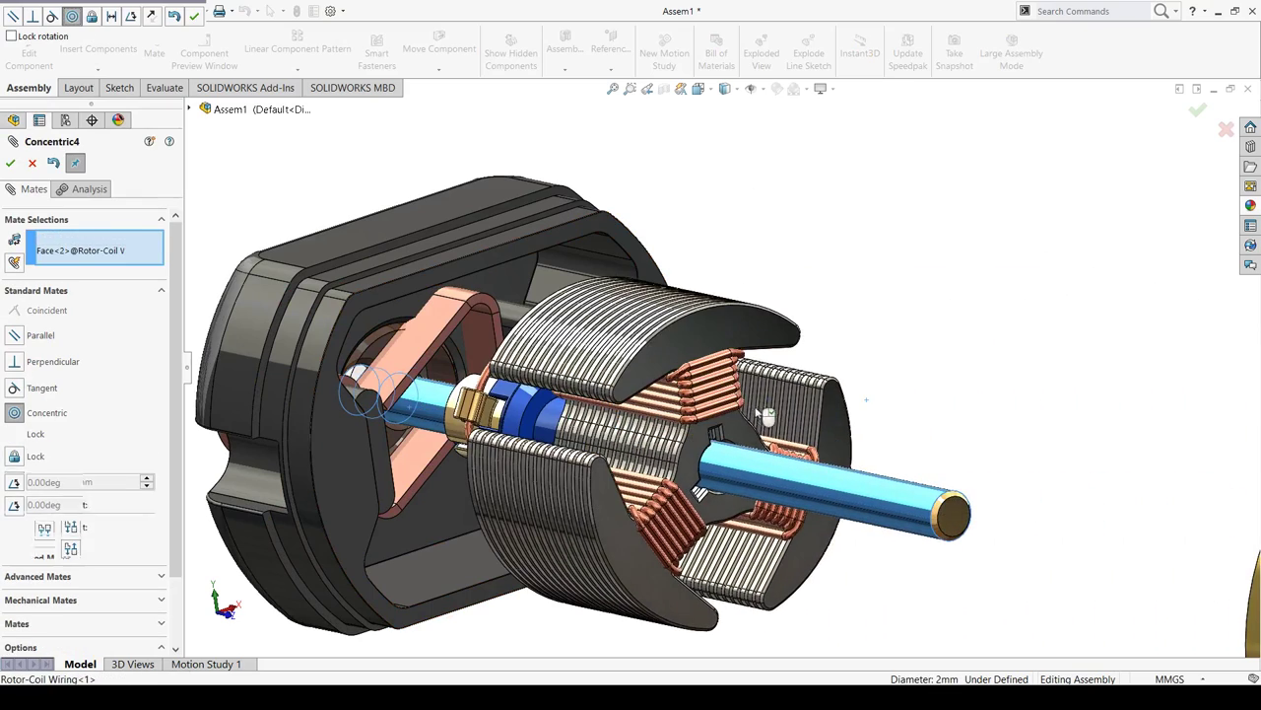
pyautogui.press('Return')
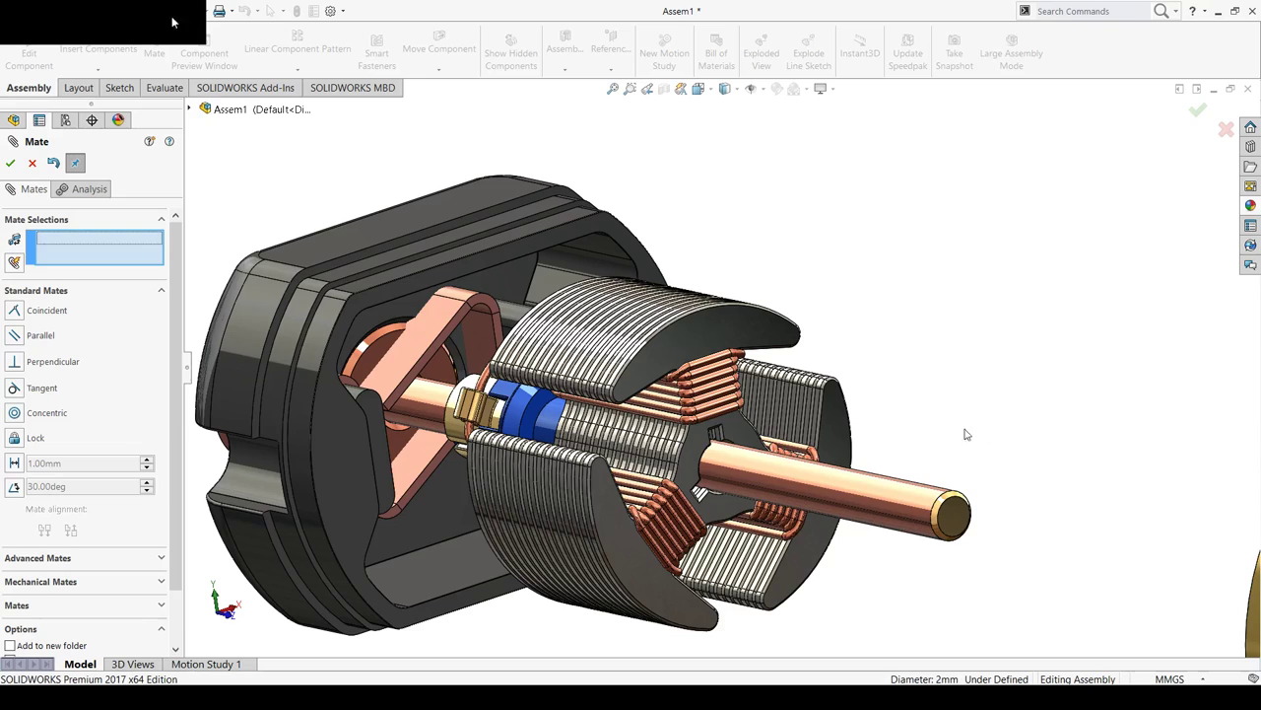
# Slide the rotor along its shaft axis into the housing, finish mating, and select the Right Plane
pyautogui.moveTo(966, 434); pyautogui.dragTo(838, 443, button='middle')
pyautogui.scroll(3, 784, 444)
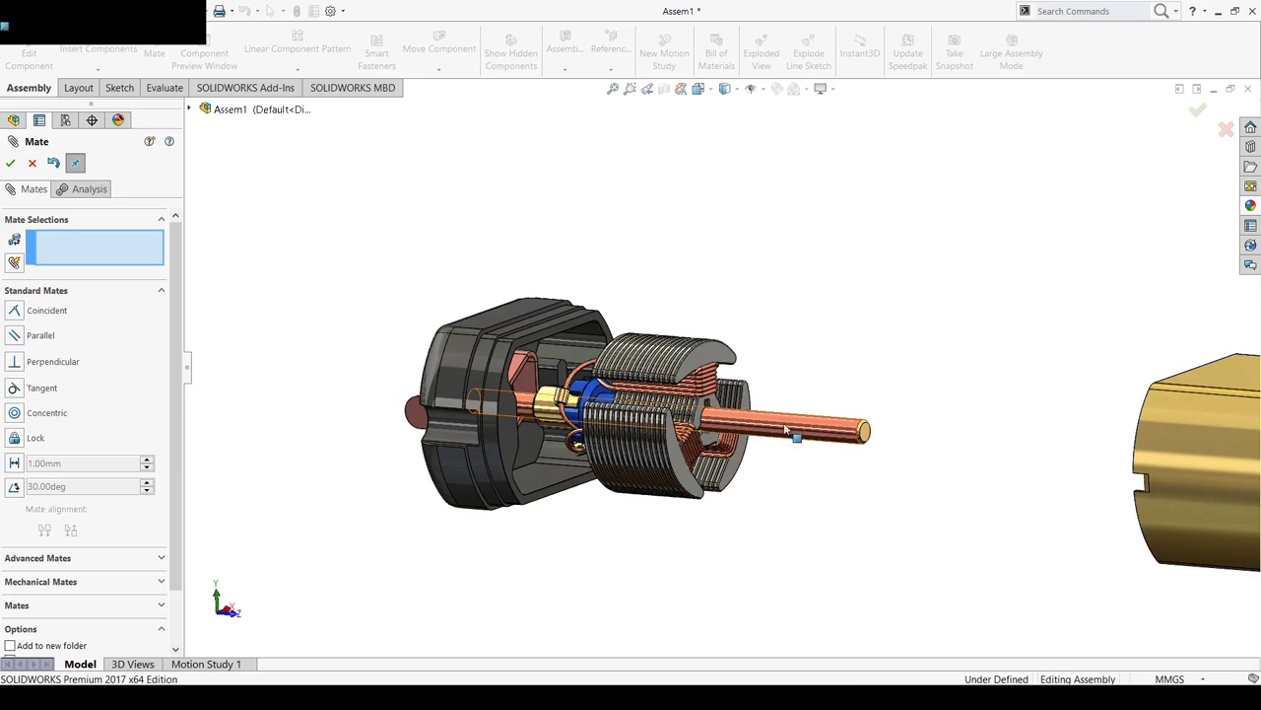
pyautogui.moveTo(785, 429); pyautogui.dragTo(994, 372)
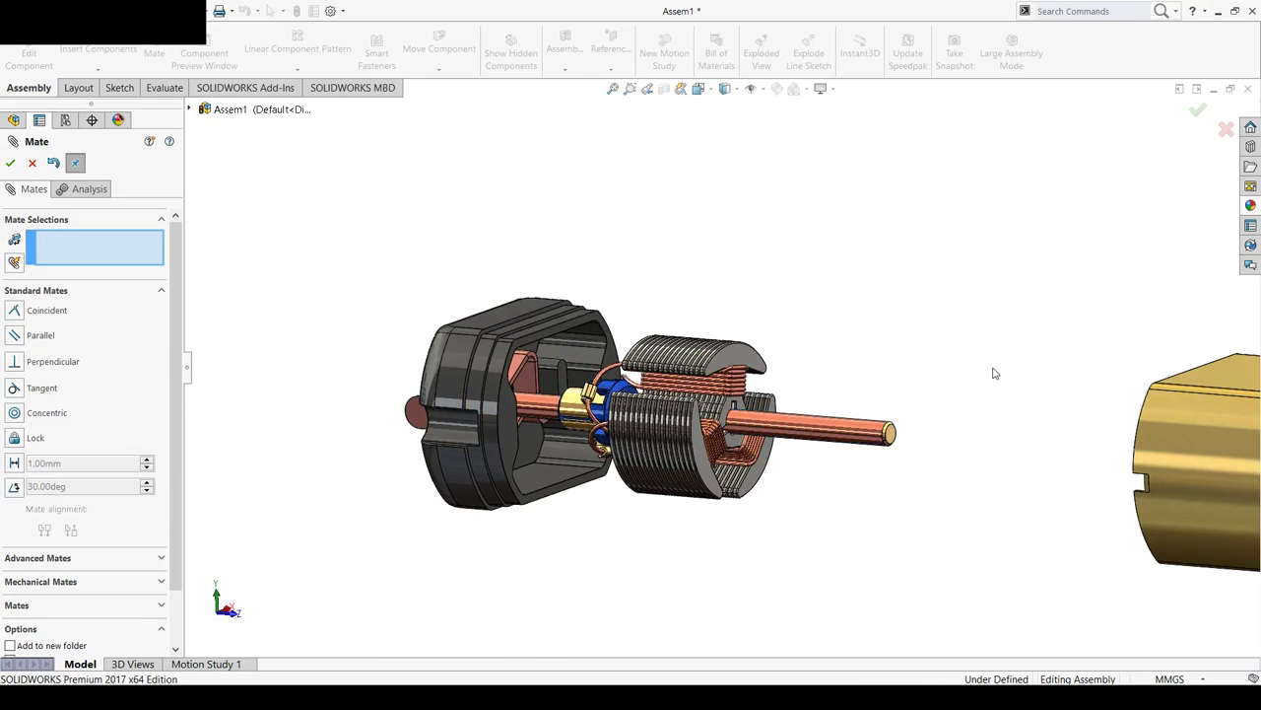
pyautogui.scroll(2, 994, 373)
pyautogui.scroll(-3, 789, 443)
pyautogui.moveTo(929, 394)
pyautogui.mouseDown(button='middle')
pyautogui.moveTo(788, 443)
pyautogui.moveTo(754, 487)
pyautogui.moveTo(671, 414)
pyautogui.mouseUp(button='middle')
pyautogui.scroll(-3, 616, 396)
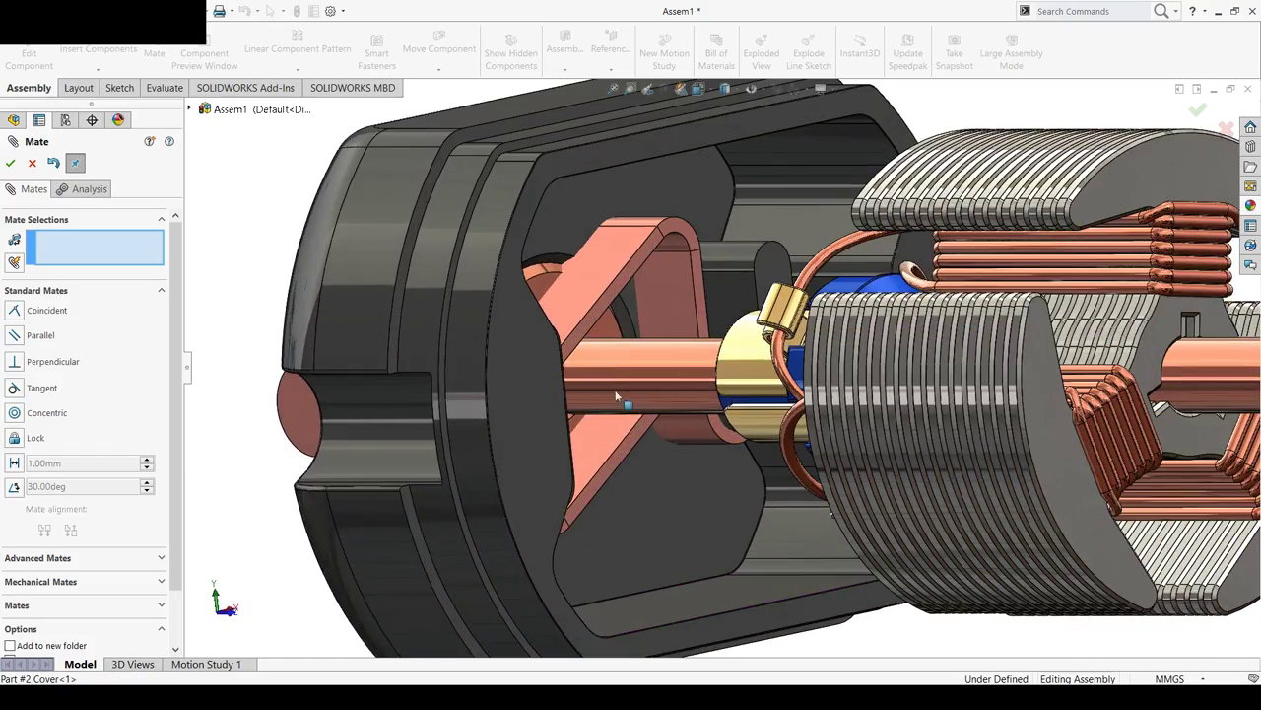
pyautogui.scroll(2, 616, 396)
pyautogui.scroll(2, 606, 414)
pyautogui.scroll(2, 597, 434)
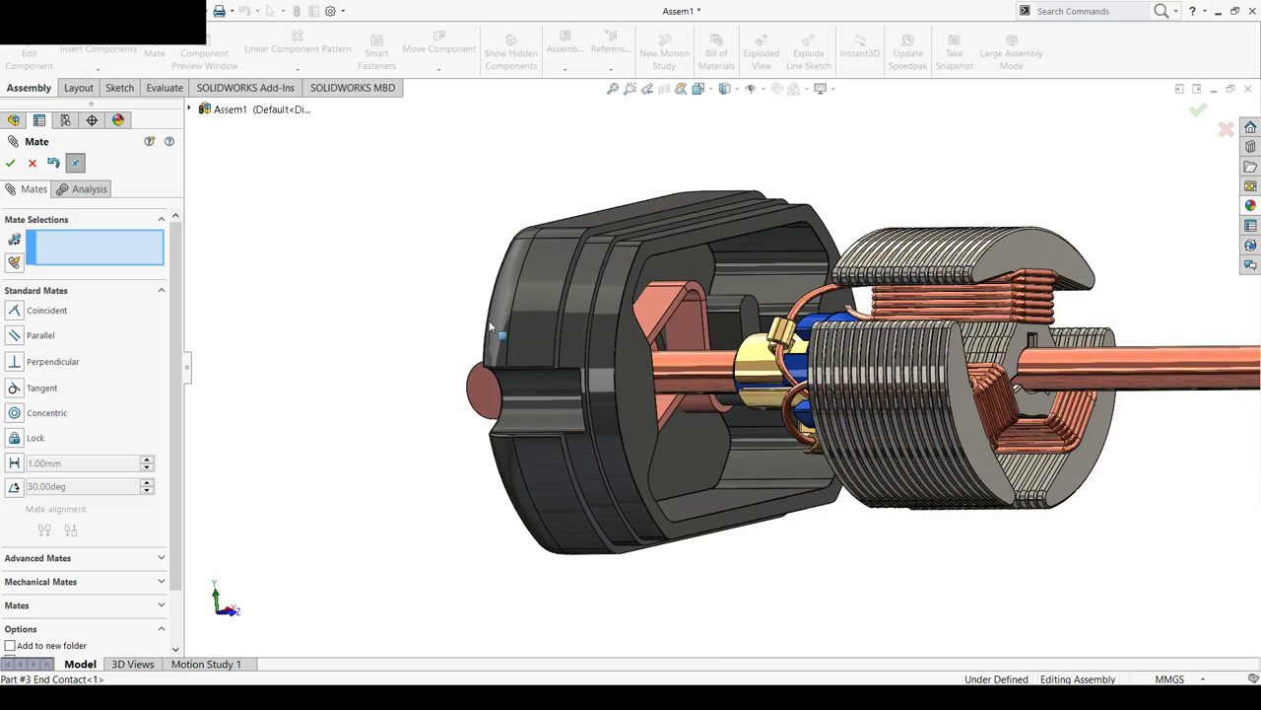
pyautogui.moveTo(841, 397); pyautogui.dragTo(768, 401)
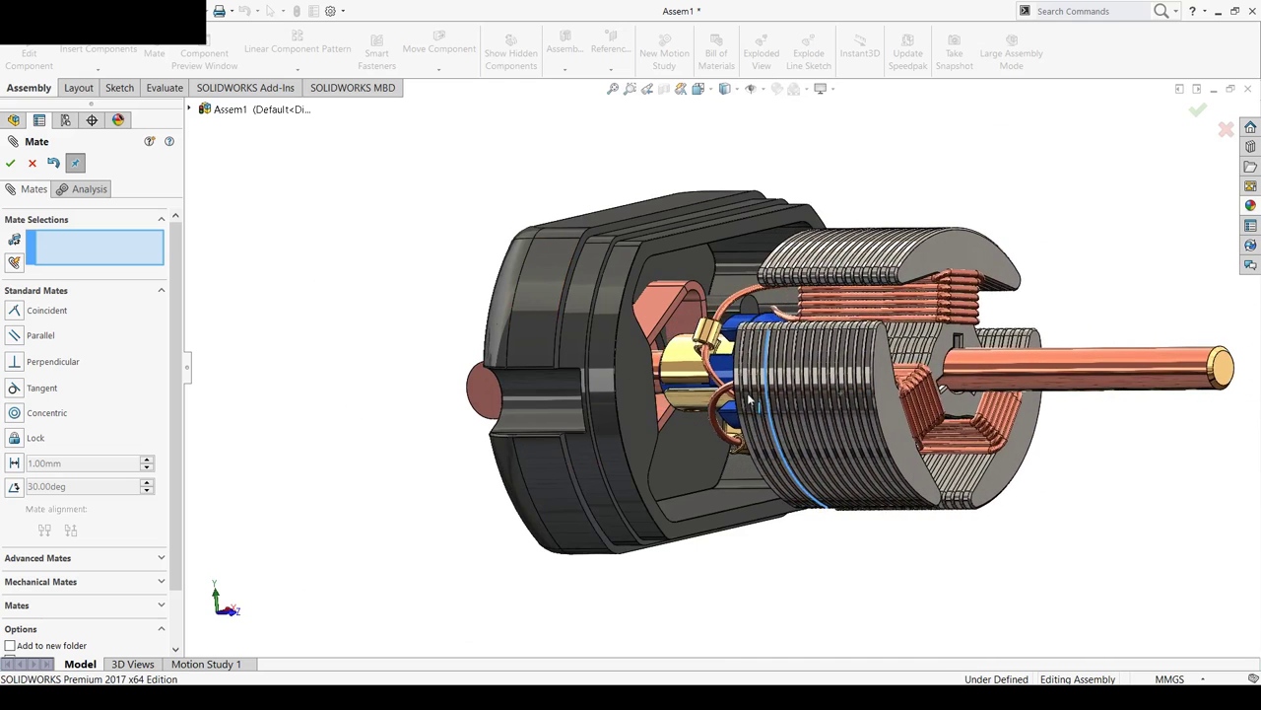
pyautogui.click(9, 164)
pyautogui.click(83, 254)
pyautogui.moveTo(302, 284)
pyautogui.mouseDown(button='middle')
pyautogui.moveTo(755, 259)
pyautogui.moveTo(658, 266)
pyautogui.moveTo(703, 281)
pyautogui.mouseUp(button='middle')
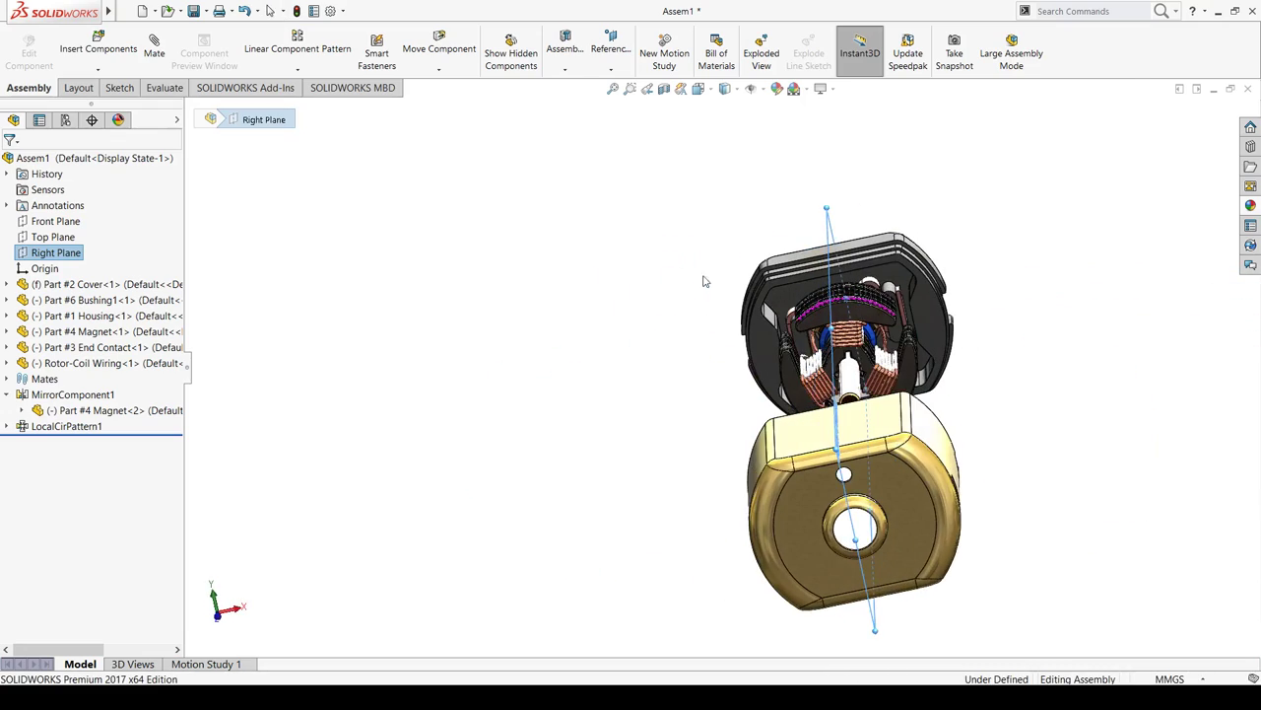
# Create a section view through the assembly's Right Plane to expose the rotor
pyautogui.click(665, 90)
pyautogui.moveTo(679, 338); pyautogui.dragTo(605, 338, button='middle')
pyautogui.scroll(-3, 605, 338)
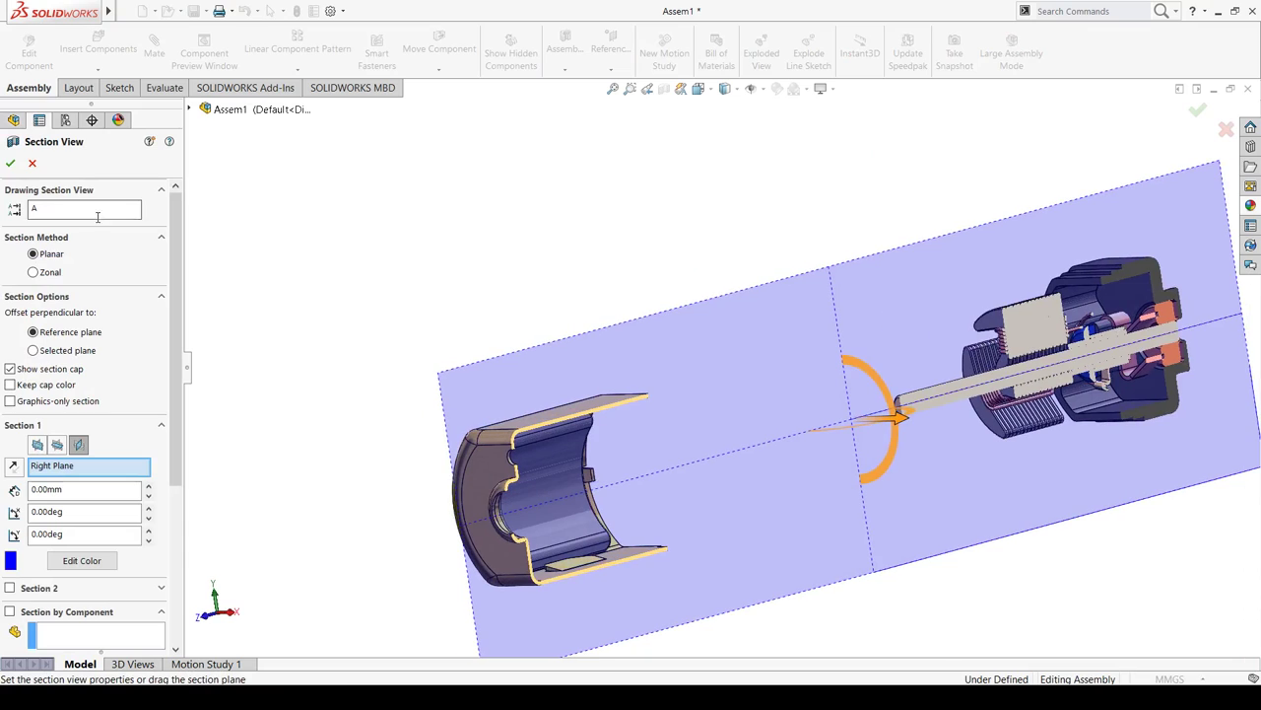
pyautogui.click(11, 166)
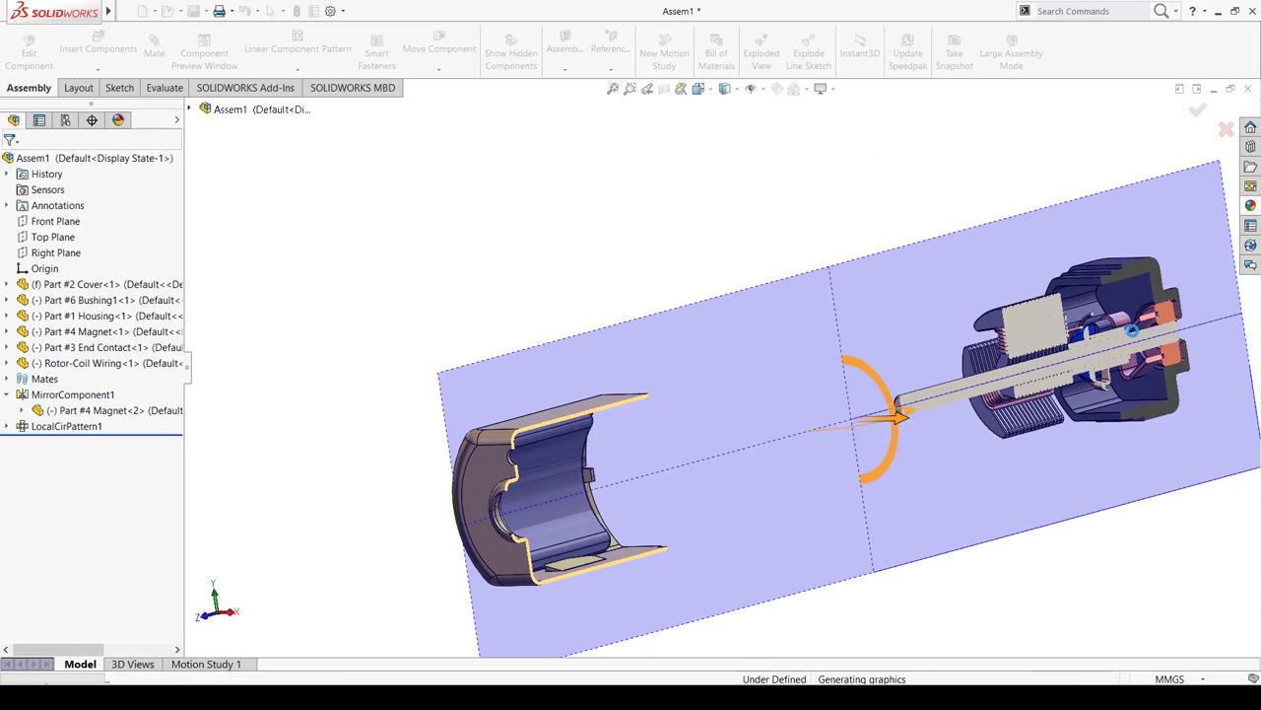
# Slide the End Contact left along the rotor shaft
pyautogui.scroll(3, 1131, 329)
pyautogui.moveTo(1126, 332); pyautogui.dragTo(845, 330, button='middle')
pyautogui.scroll(-3, 768, 355)
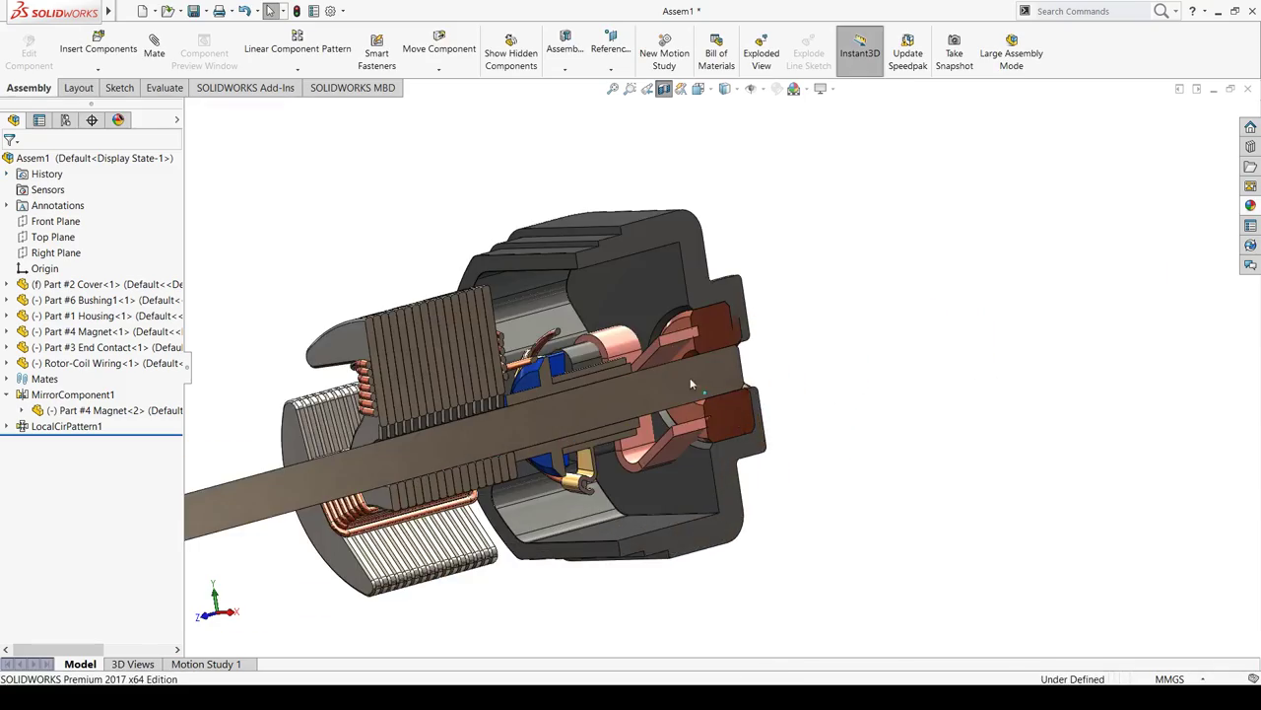
pyautogui.moveTo(692, 384); pyautogui.dragTo(595, 404, button='middle')
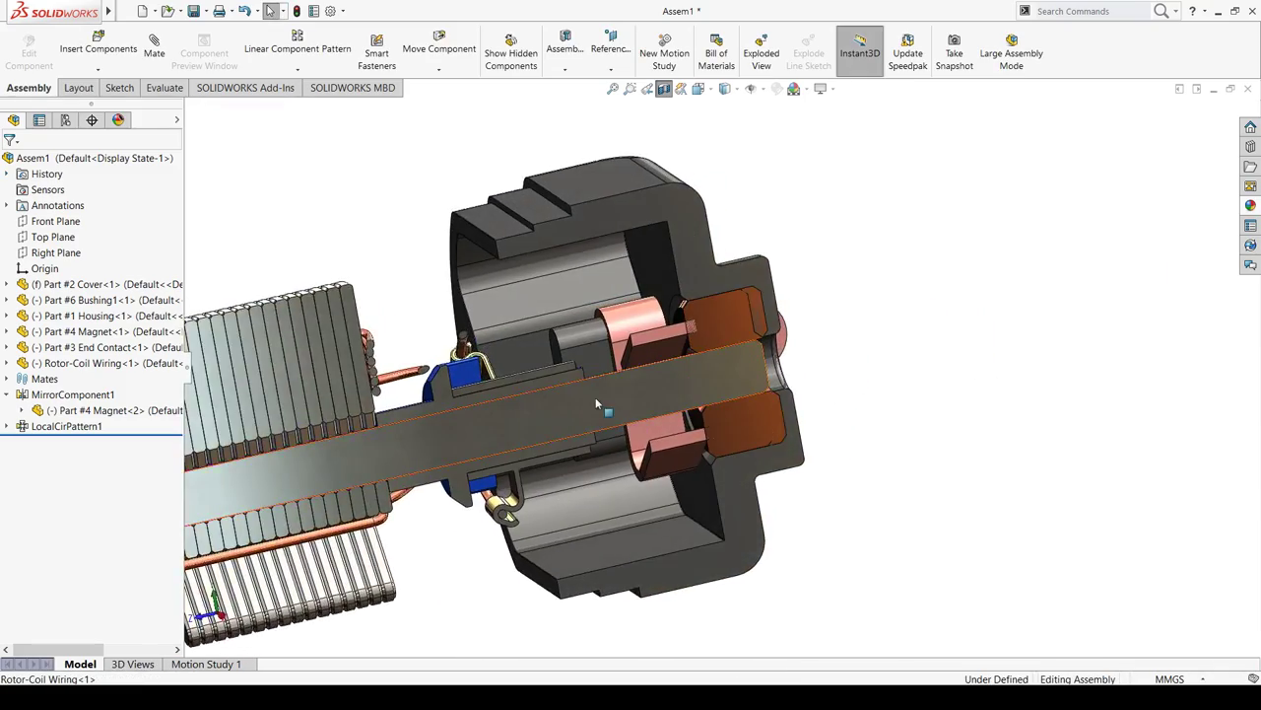
pyautogui.scroll(-3, 690, 374)
pyautogui.moveTo(739, 358)
pyautogui.mouseDown(button='middle')
pyautogui.moveTo(751, 360)
pyautogui.moveTo(756, 289)
pyautogui.mouseUp(button='middle')
pyautogui.moveTo(745, 268); pyautogui.dragTo(690, 268)
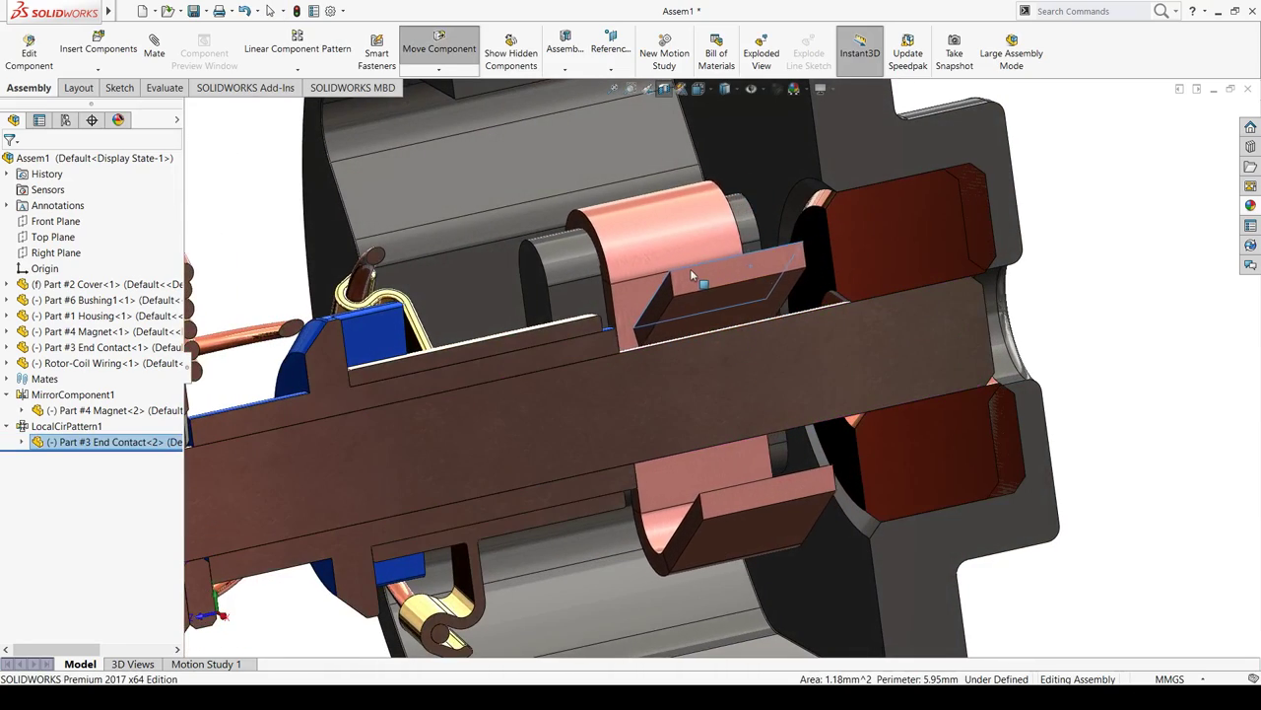
pyautogui.moveTo(1159, 327); pyautogui.dragTo(1121, 332, button='middle')
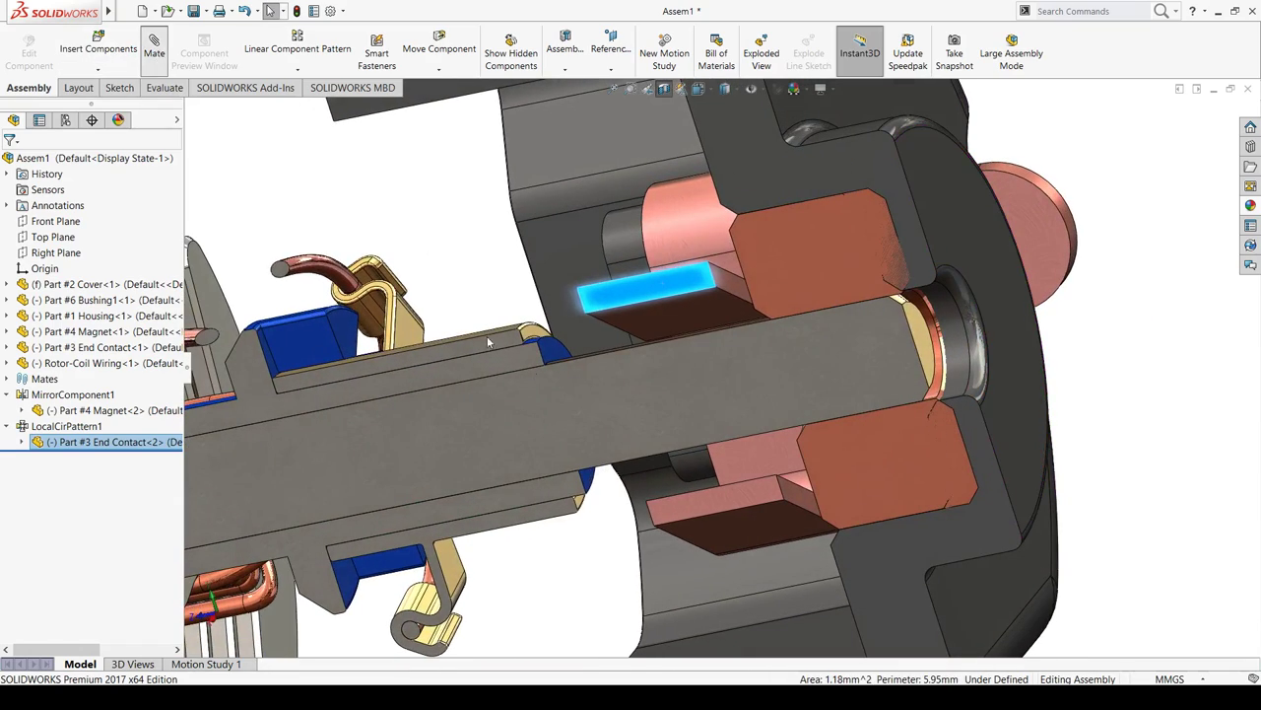
pyautogui.scroll(-3, 464, 284)
# Pick a Rotor-Coil Wiring face, swap it for a shaft face, then cancel the mate unfinished
pyautogui.click(666, 407)
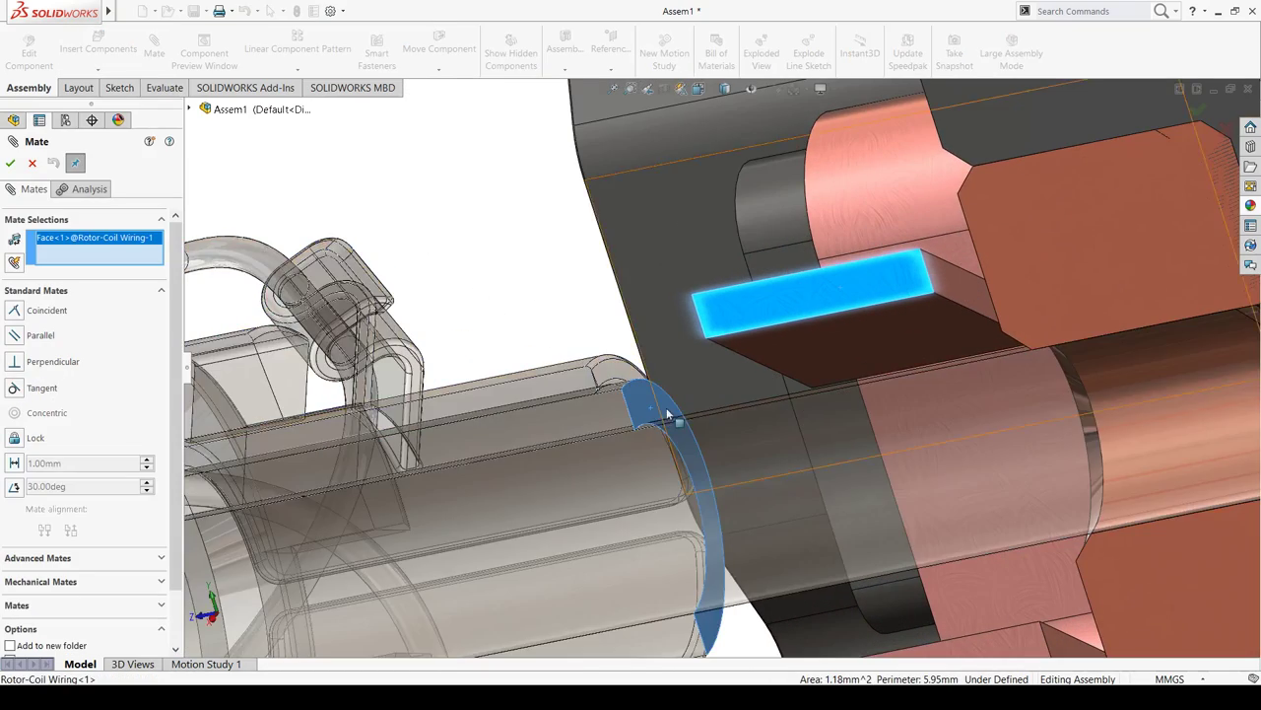
pyautogui.scroll(5, 666, 407)
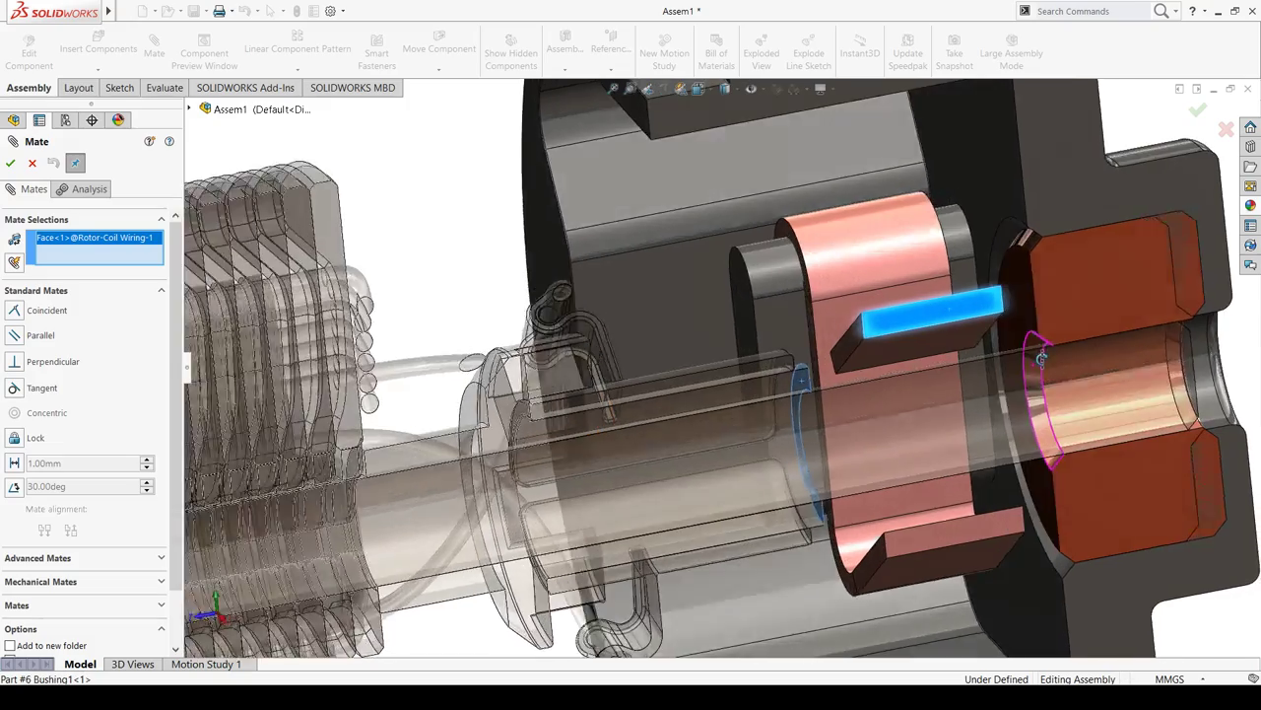
pyautogui.moveTo(1041, 360); pyautogui.dragTo(1050, 345, button='middle')
pyautogui.press('Delete')
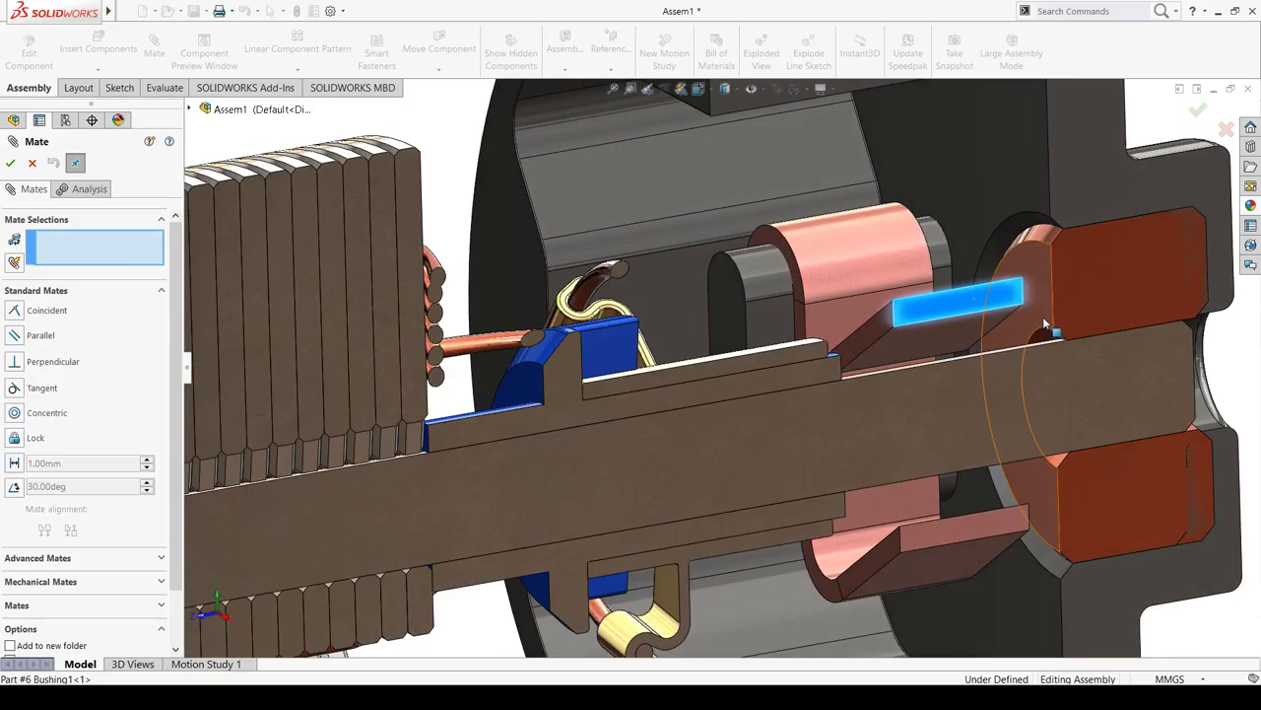
pyautogui.moveTo(1040, 385)
pyautogui.mouseDown(button='middle')
pyautogui.moveTo(806, 373)
pyautogui.moveTo(1046, 354)
pyautogui.mouseUp(button='middle')
pyautogui.click(806, 372)
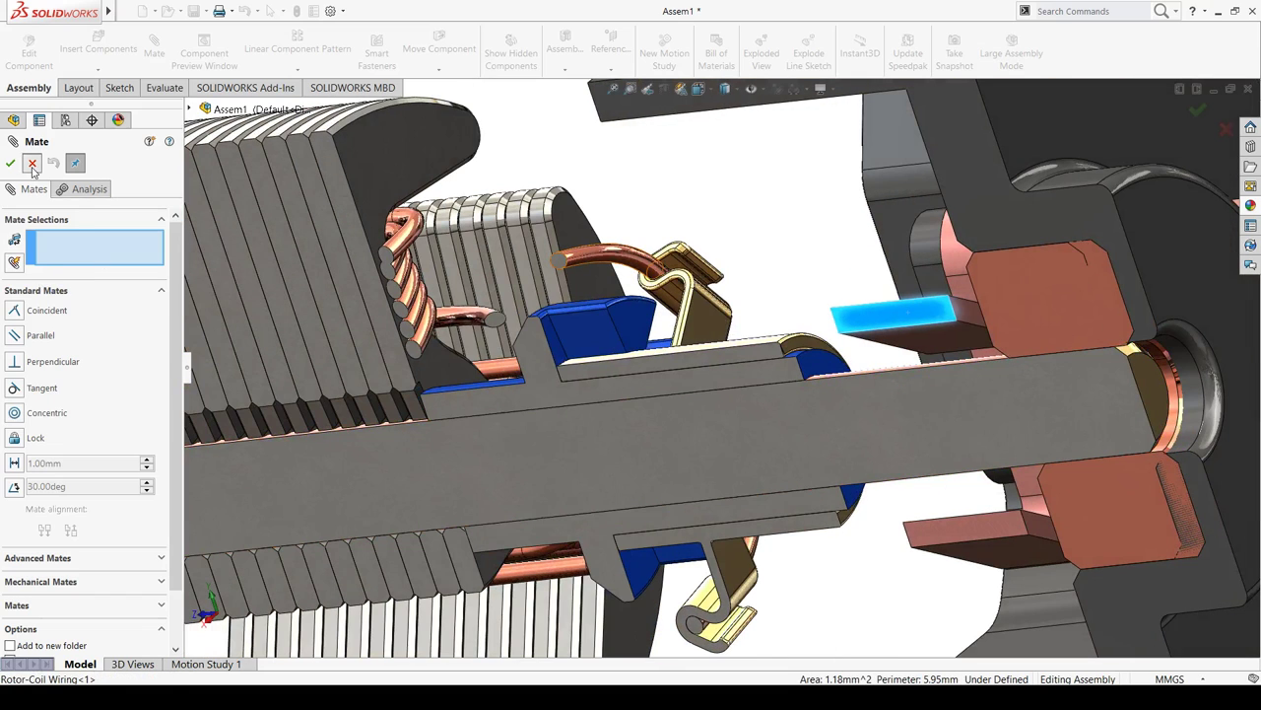
pyautogui.click(32, 165)
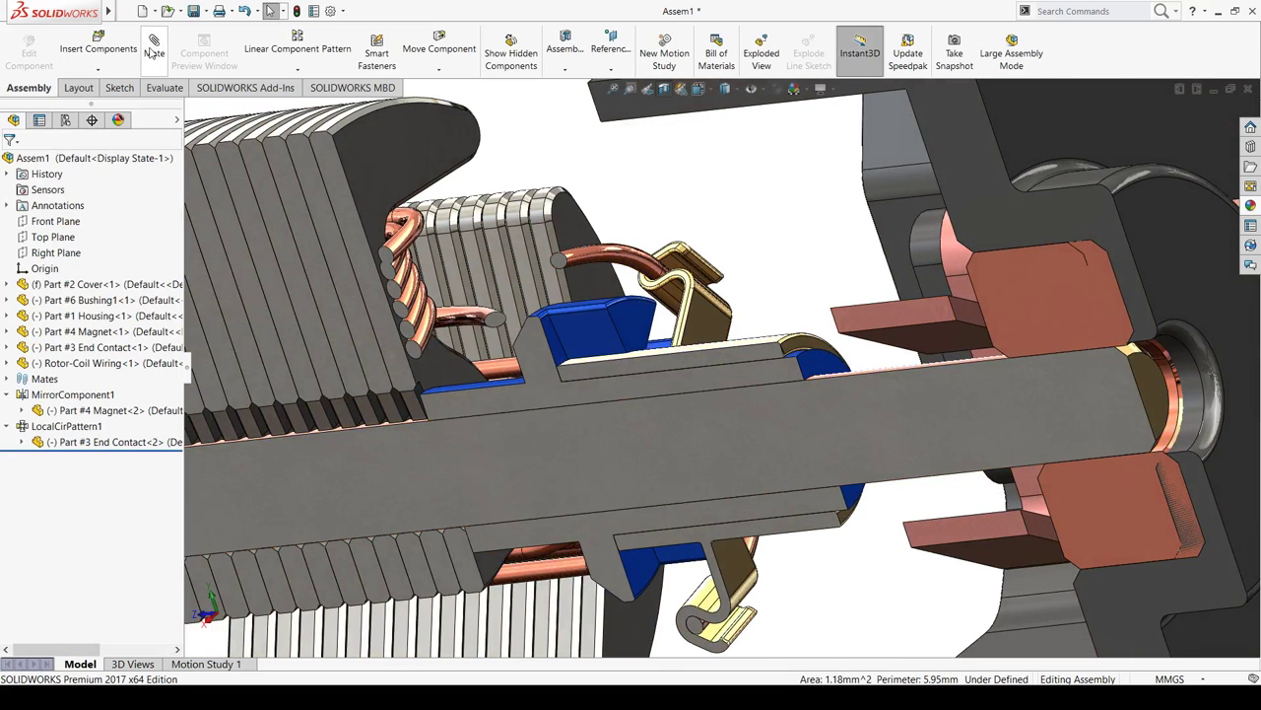
# Mate the blue Rotor-Coil Wiring face coincident with the Part #6 Bushing face, then close mating
pyautogui.click(154, 51)
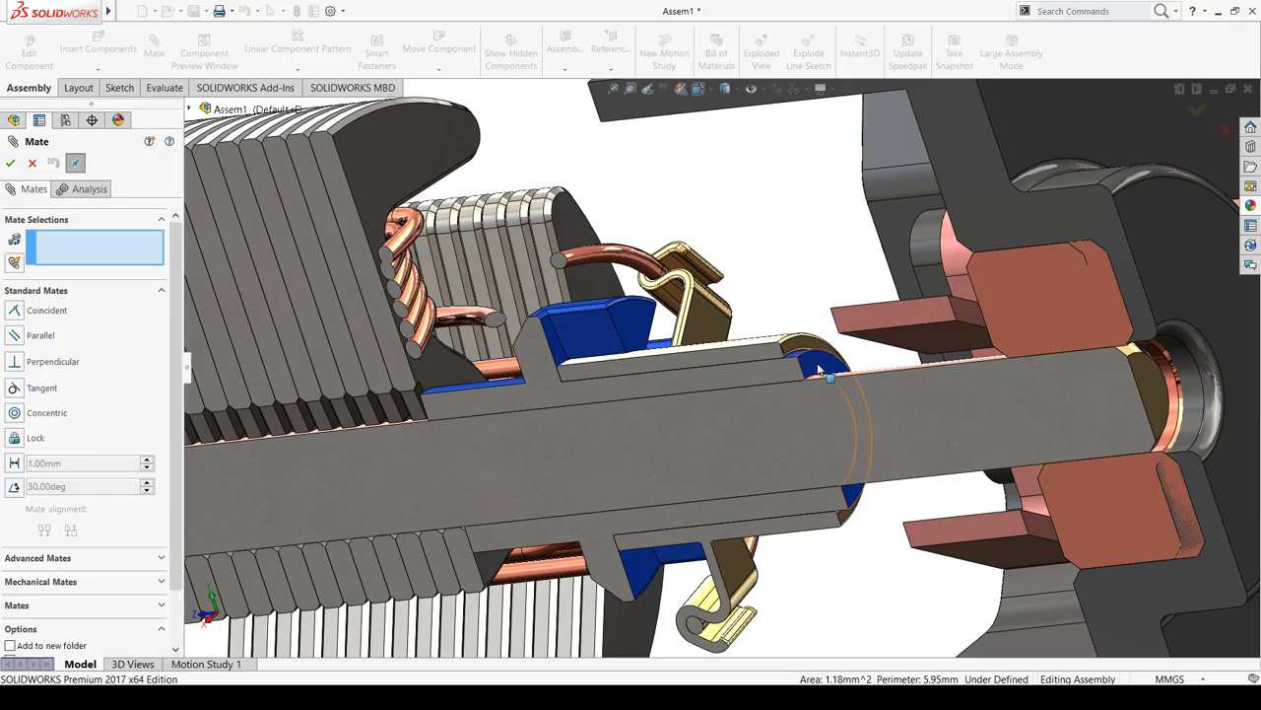
pyautogui.click(818, 370)
pyautogui.moveTo(818, 374); pyautogui.dragTo(1104, 335, button='middle')
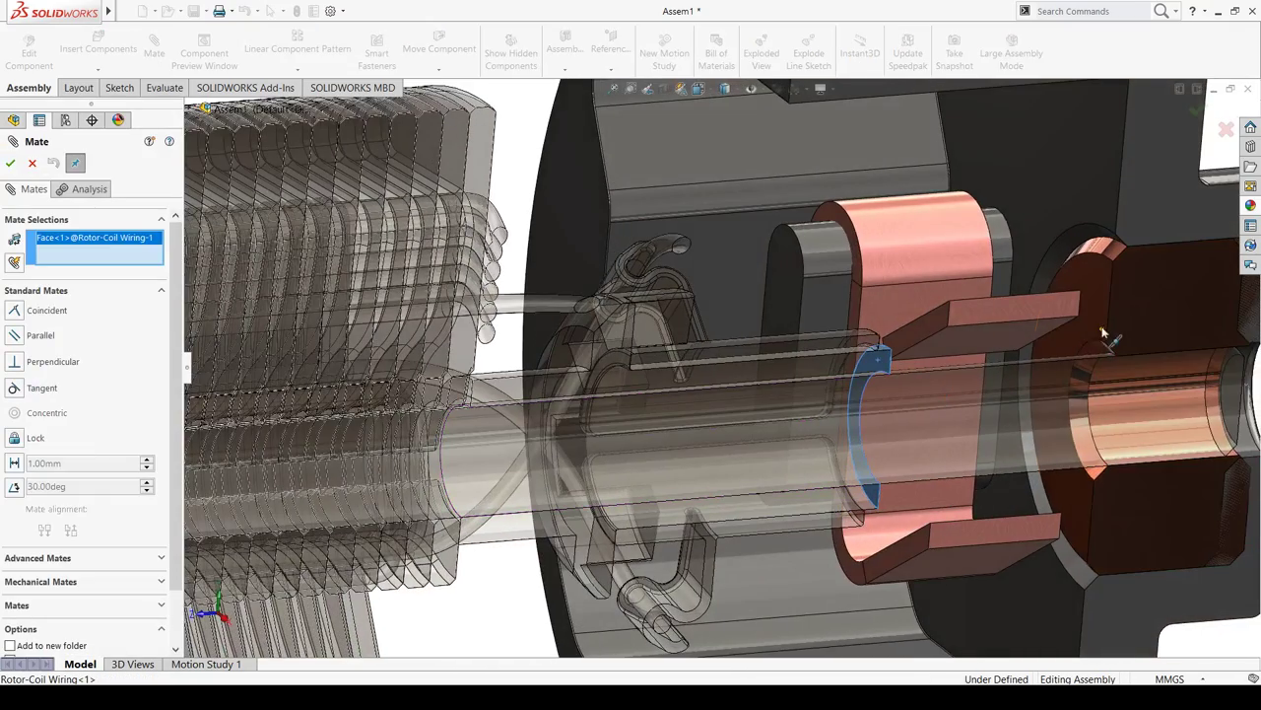
pyautogui.click(1093, 324)
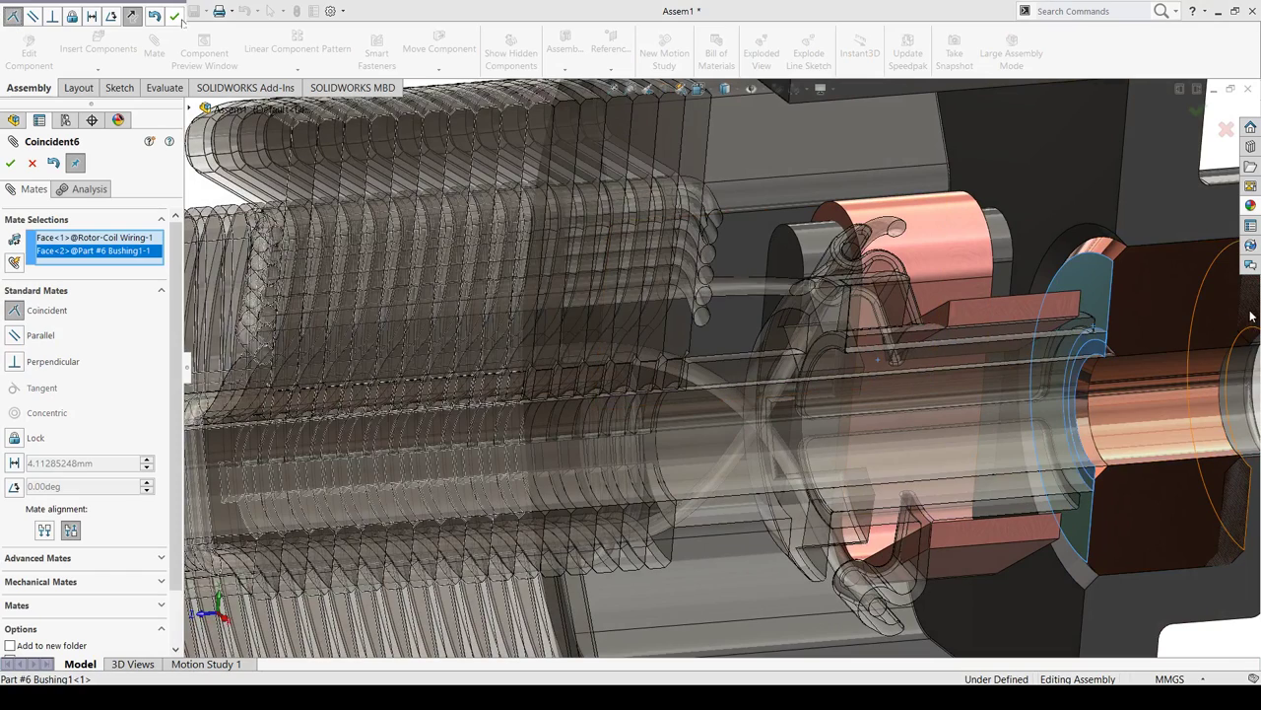
pyautogui.click(174, 17)
pyautogui.moveTo(998, 360); pyautogui.dragTo(647, 330, button='middle')
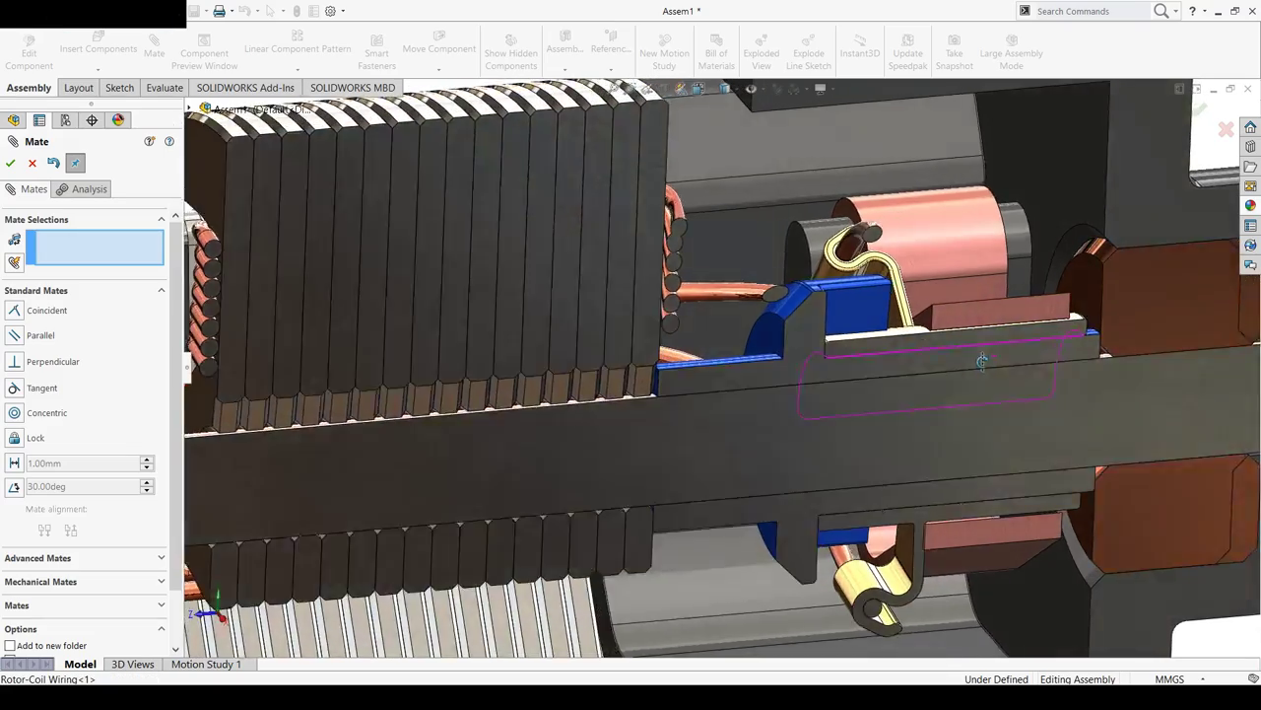
pyautogui.moveTo(978, 453); pyautogui.dragTo(930, 433, button='middle')
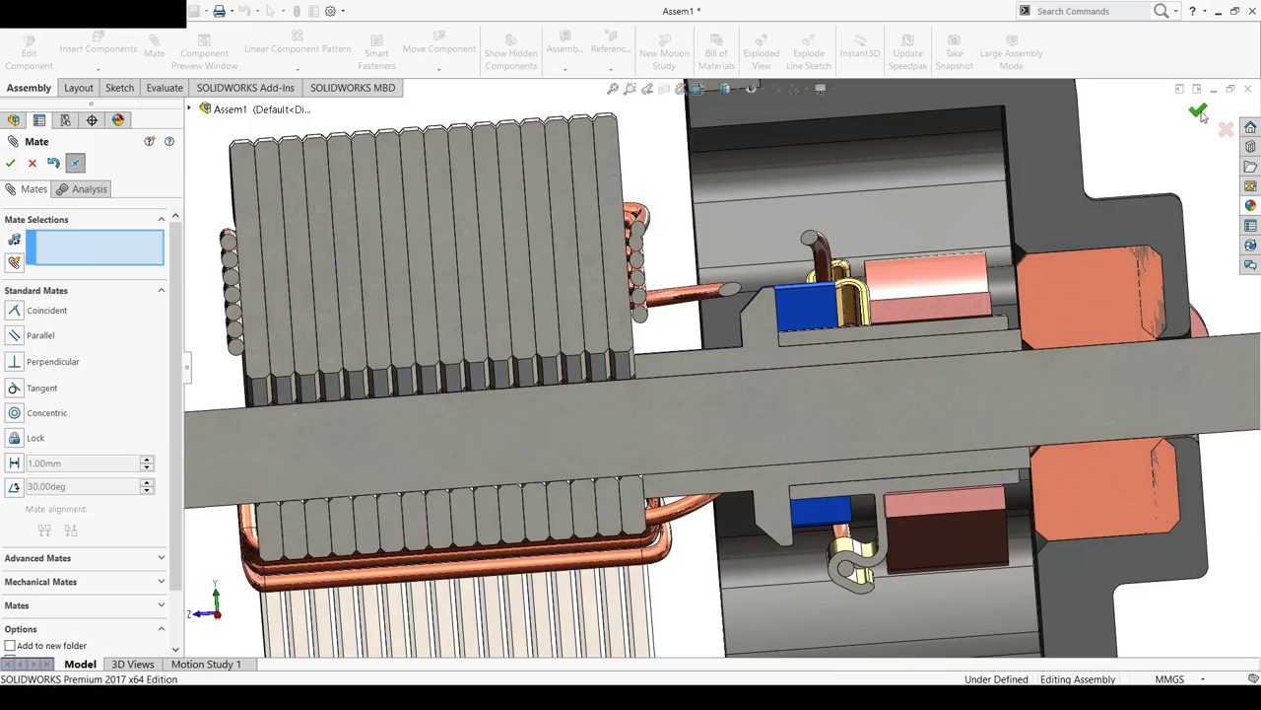
pyautogui.click(1199, 111)
pyautogui.press('f')
pyautogui.moveTo(1025, 385)
pyautogui.mouseDown(button='middle')
pyautogui.moveTo(915, 470)
pyautogui.moveTo(893, 394)
pyautogui.moveTo(1028, 373)
pyautogui.moveTo(916, 460)
pyautogui.moveTo(995, 512)
pyautogui.moveTo(890, 502)
pyautogui.moveTo(927, 470)
pyautogui.moveTo(941, 414)
pyautogui.mouseUp(button='middle')
# Nudge the End Contact block slightly along the shaft and clear the selection
pyautogui.scroll(-2, 946, 392)
pyautogui.scroll(-3, 946, 393)
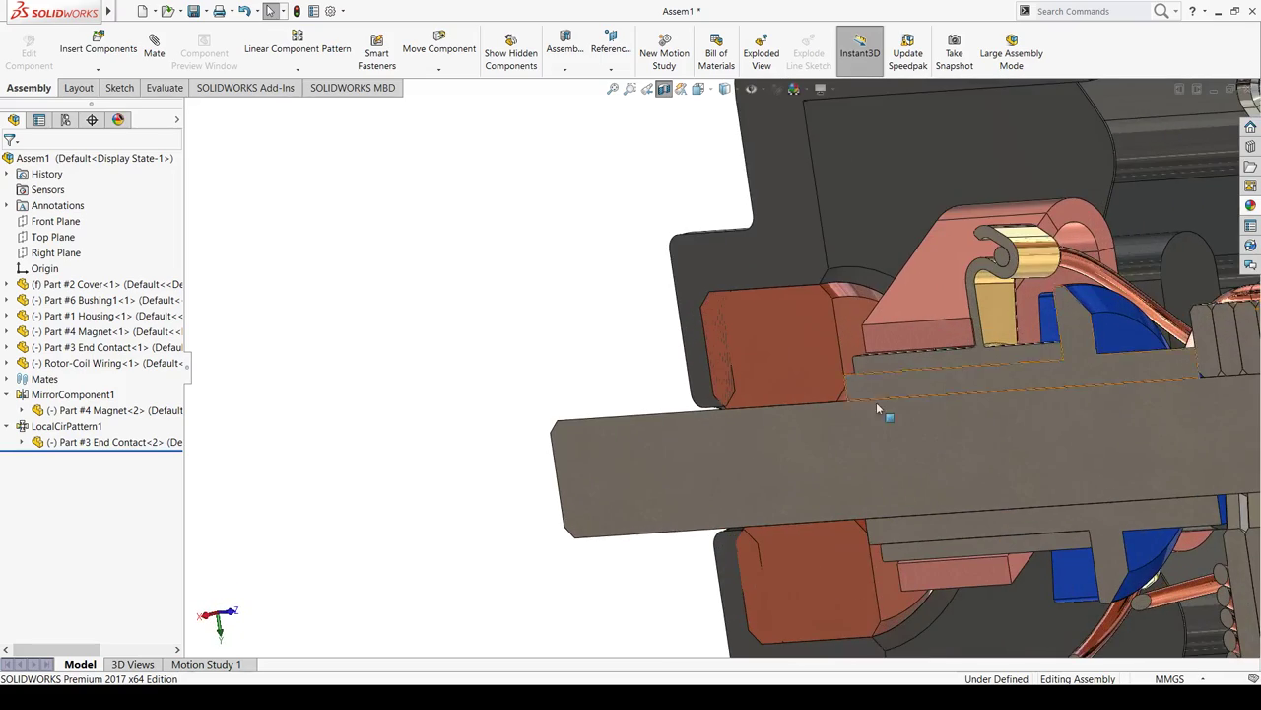
pyautogui.scroll(-2, 957, 351)
pyautogui.moveTo(880, 378); pyautogui.dragTo(895, 323, button='middle')
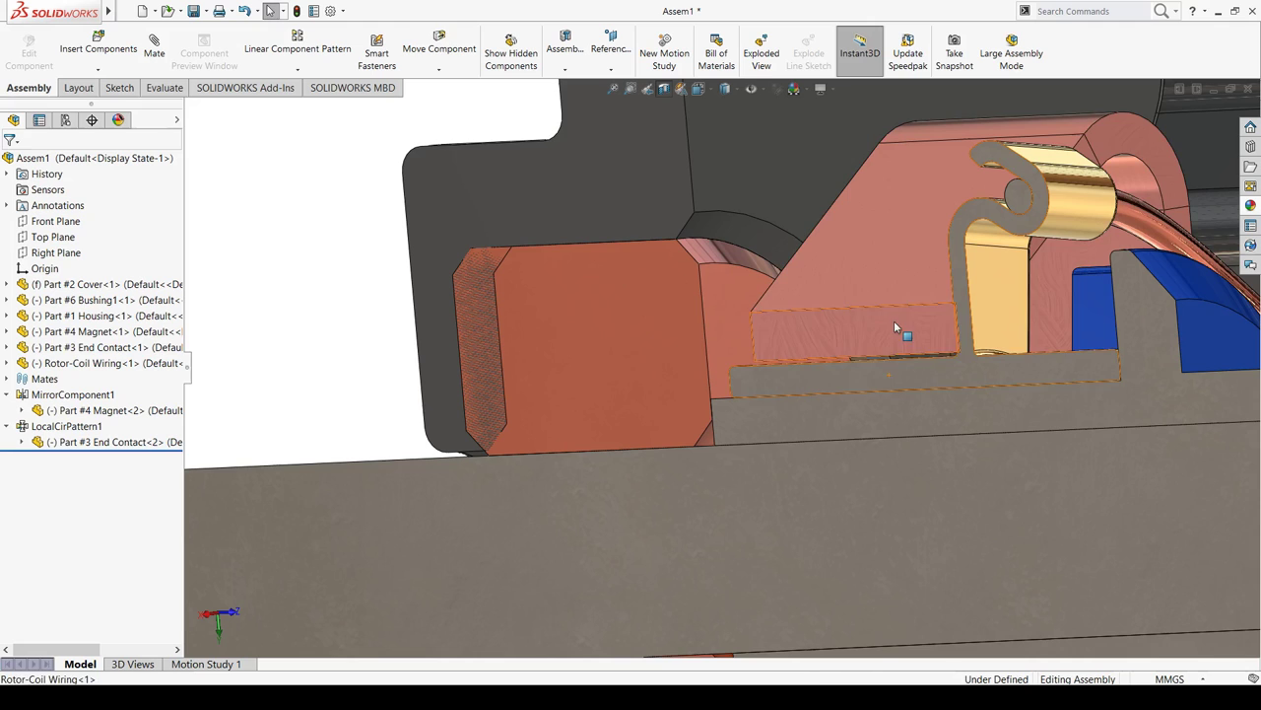
pyautogui.moveTo(895, 326); pyautogui.dragTo(884, 341)
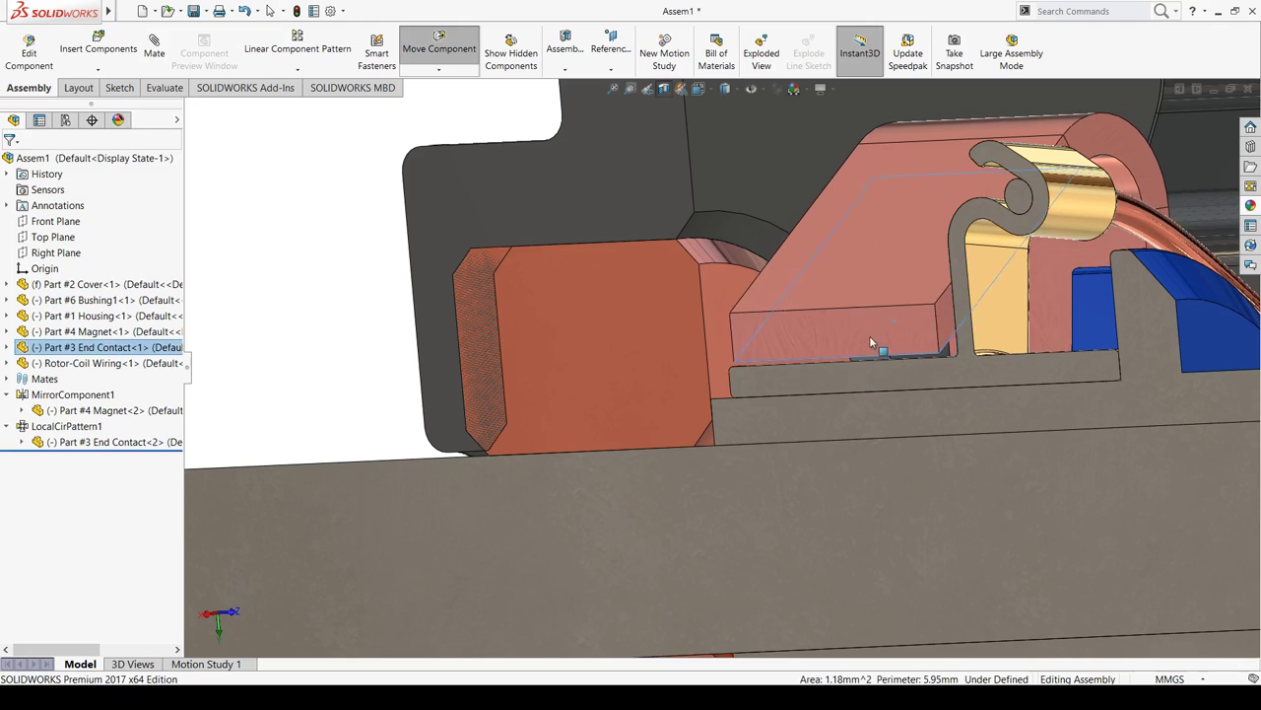
pyautogui.moveTo(862, 416); pyautogui.dragTo(884, 458, button='middle')
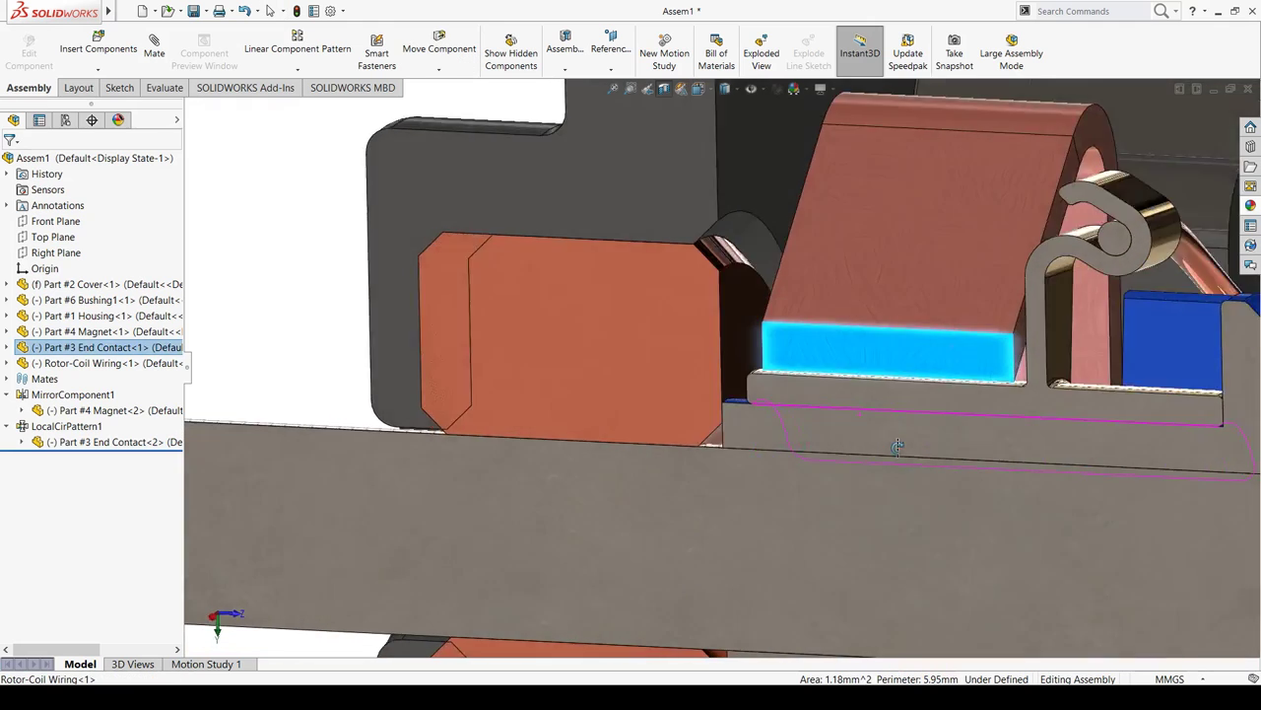
pyautogui.scroll(2, 884, 459)
pyautogui.click(299, 222)
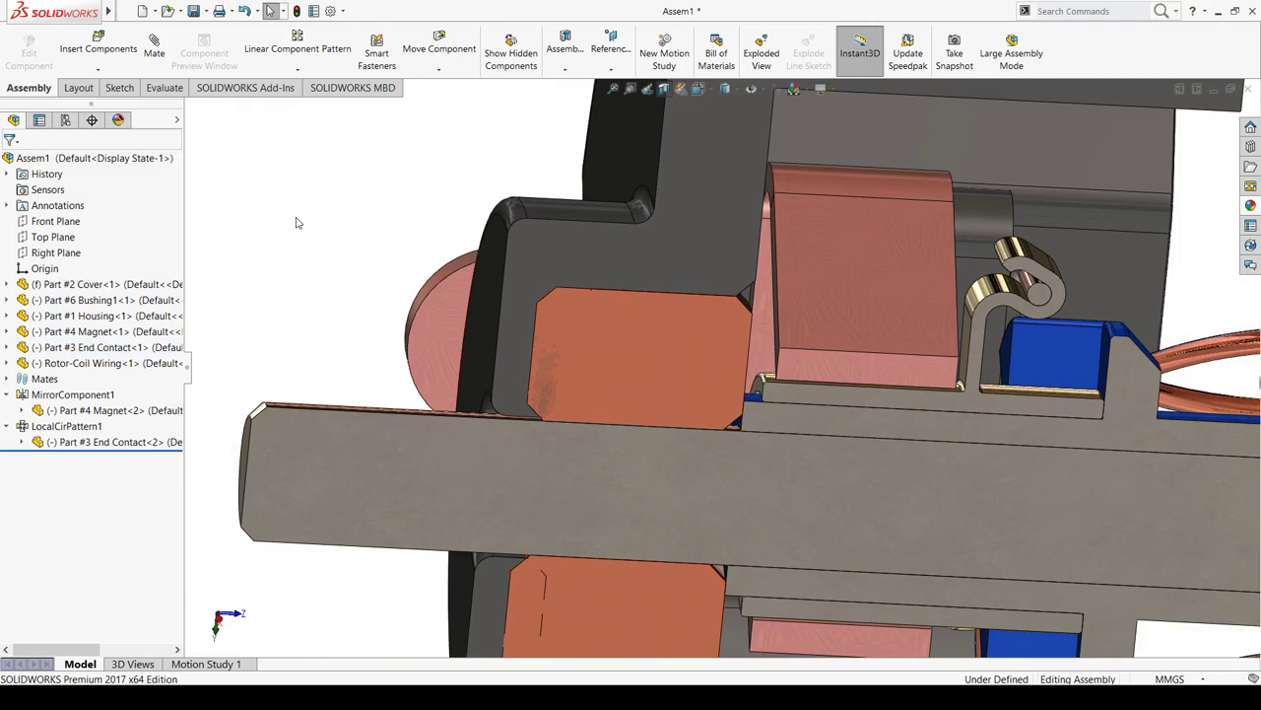
# Start a Width mate and select the two End Contact faces as width references
pyautogui.click(154, 54)
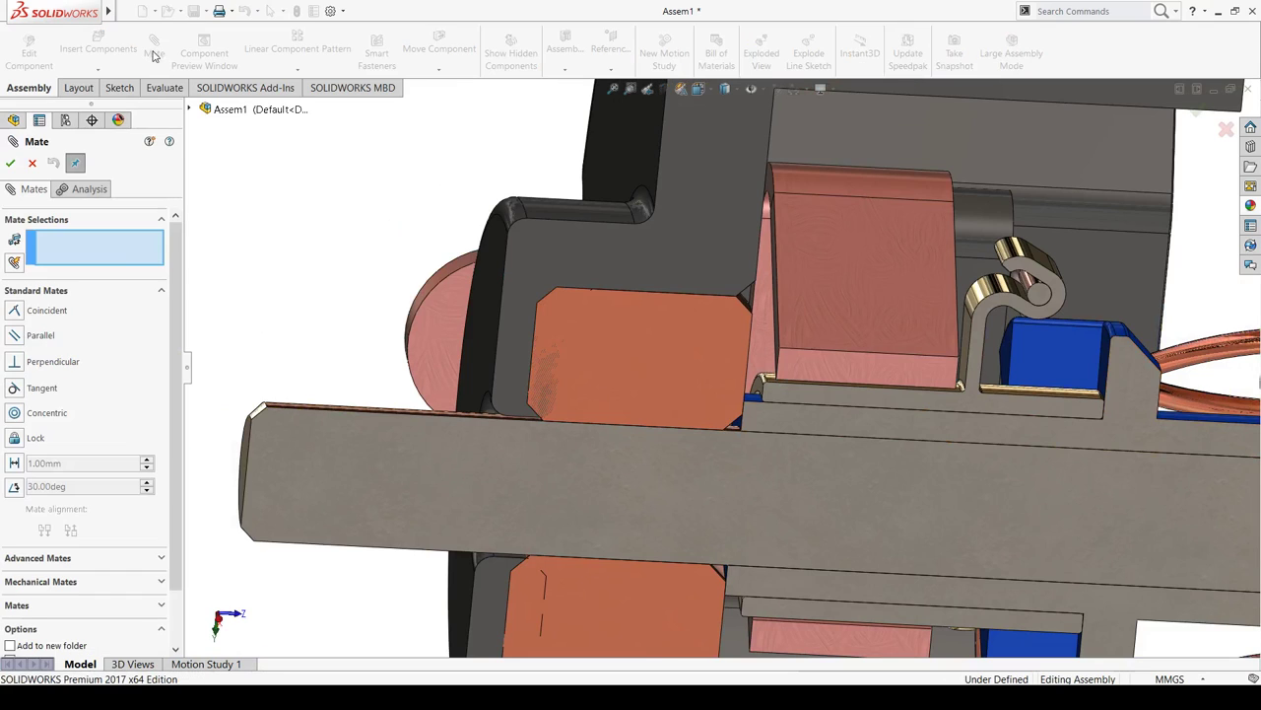
pyautogui.click(161, 289)
pyautogui.moveTo(942, 384); pyautogui.dragTo(918, 389, button='middle')
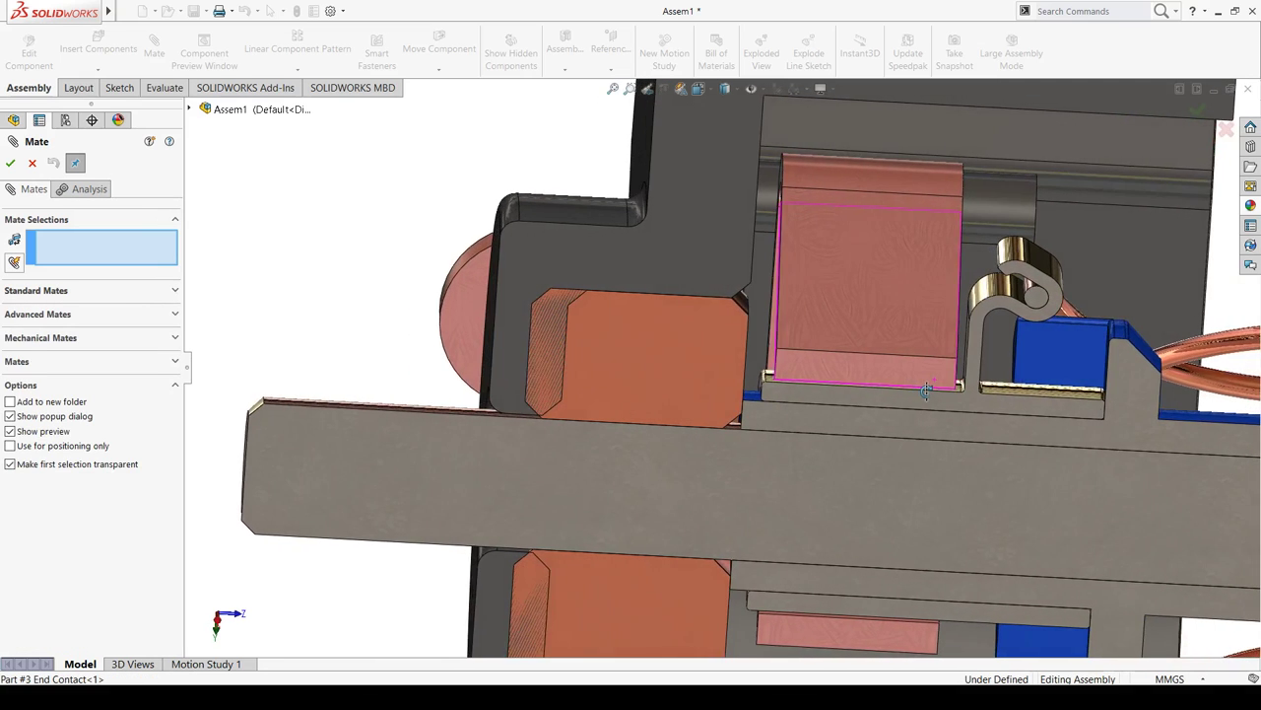
pyautogui.moveTo(917, 389)
pyautogui.mouseDown(button='middle')
pyautogui.moveTo(877, 410)
pyautogui.moveTo(875, 428)
pyautogui.mouseUp(button='middle')
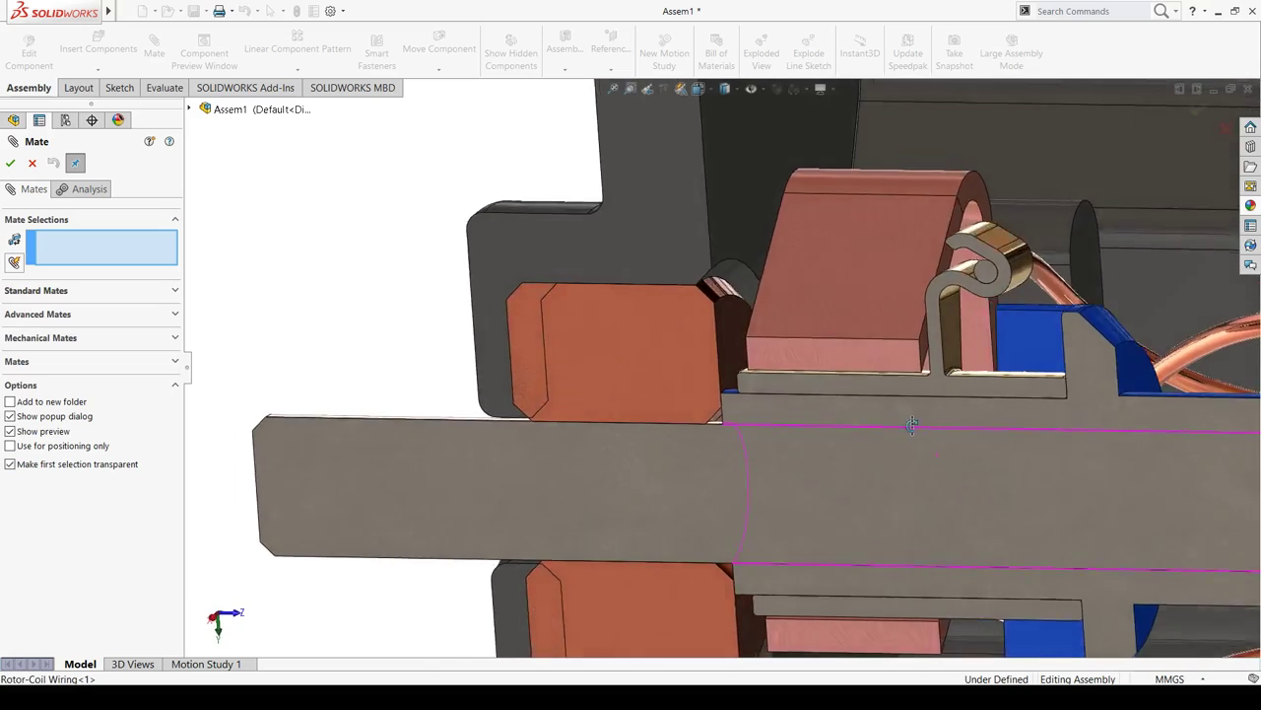
pyautogui.click(169, 314)
pyautogui.click(15, 377)
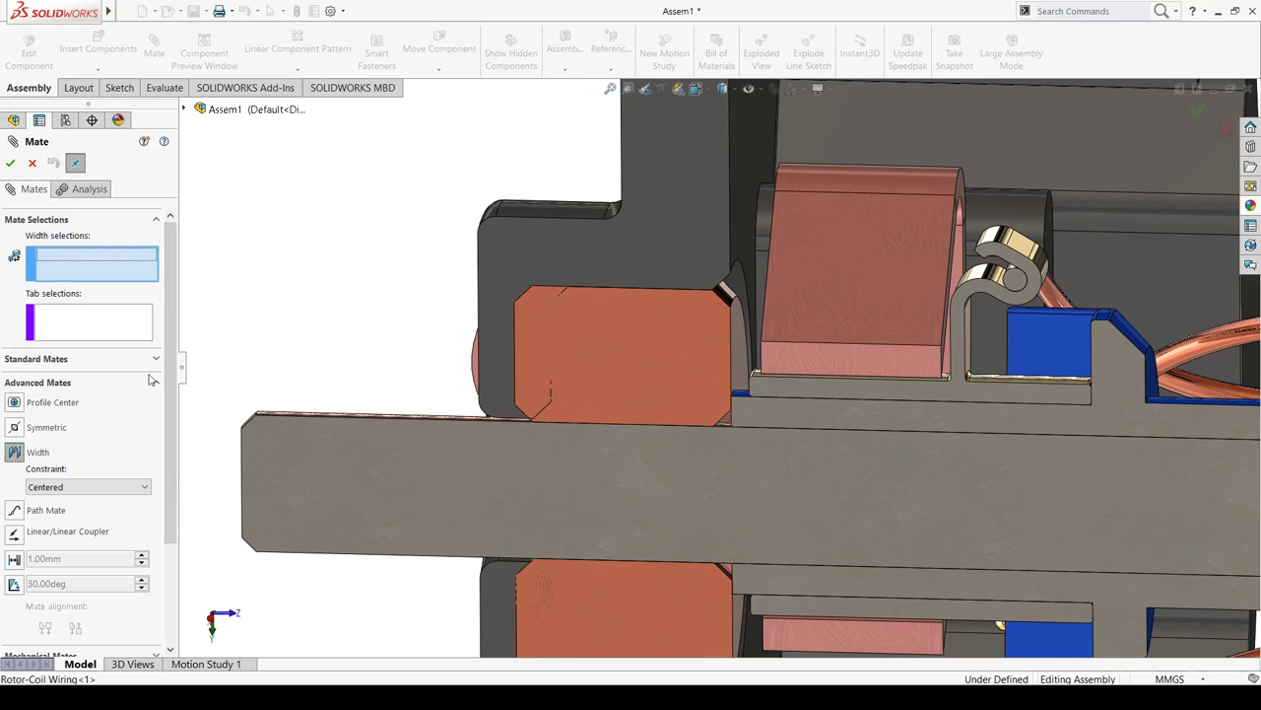
pyautogui.moveTo(831, 358)
pyautogui.mouseDown(button='middle')
pyautogui.moveTo(770, 357)
pyautogui.moveTo(895, 358)
pyautogui.moveTo(824, 424)
pyautogui.mouseUp(button='middle')
pyautogui.click(767, 342)
pyautogui.click(895, 352)
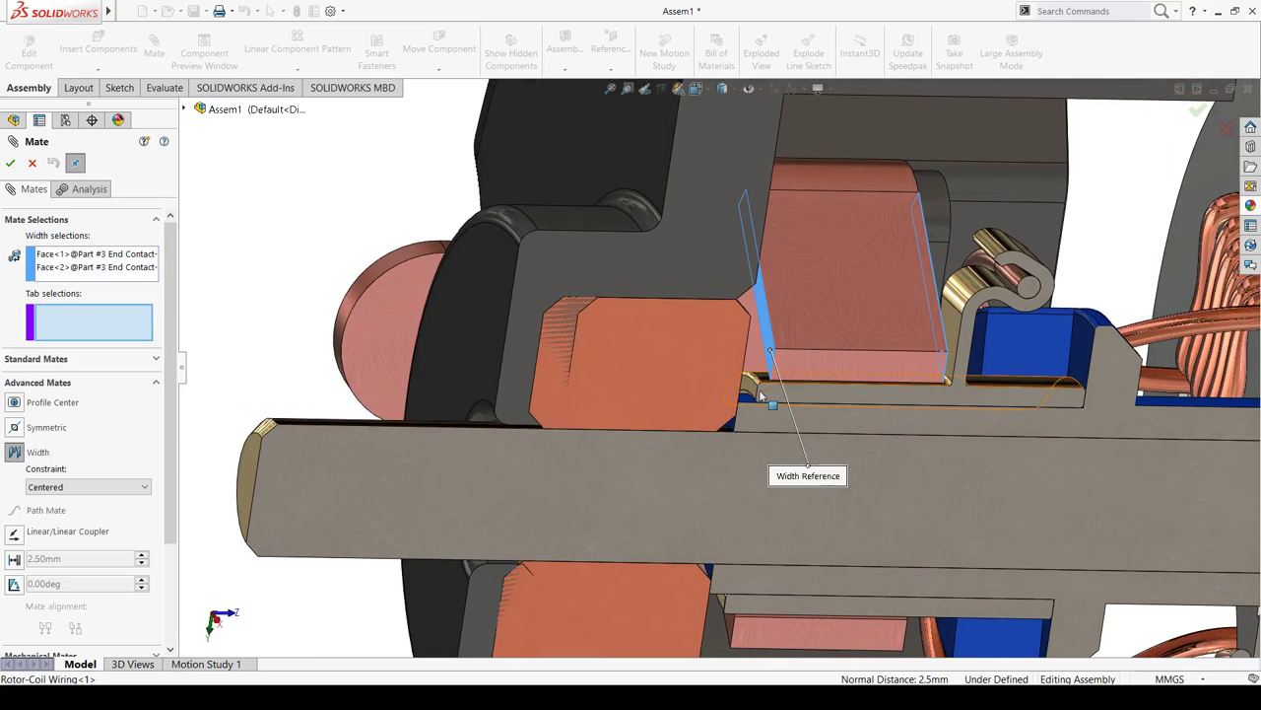
# Select the Rotor-Coil Wiring tab faces, accept the centred Width2 mate, and close Mate
pyautogui.click(751, 387)
pyautogui.moveTo(905, 398); pyautogui.dragTo(962, 348, button='middle')
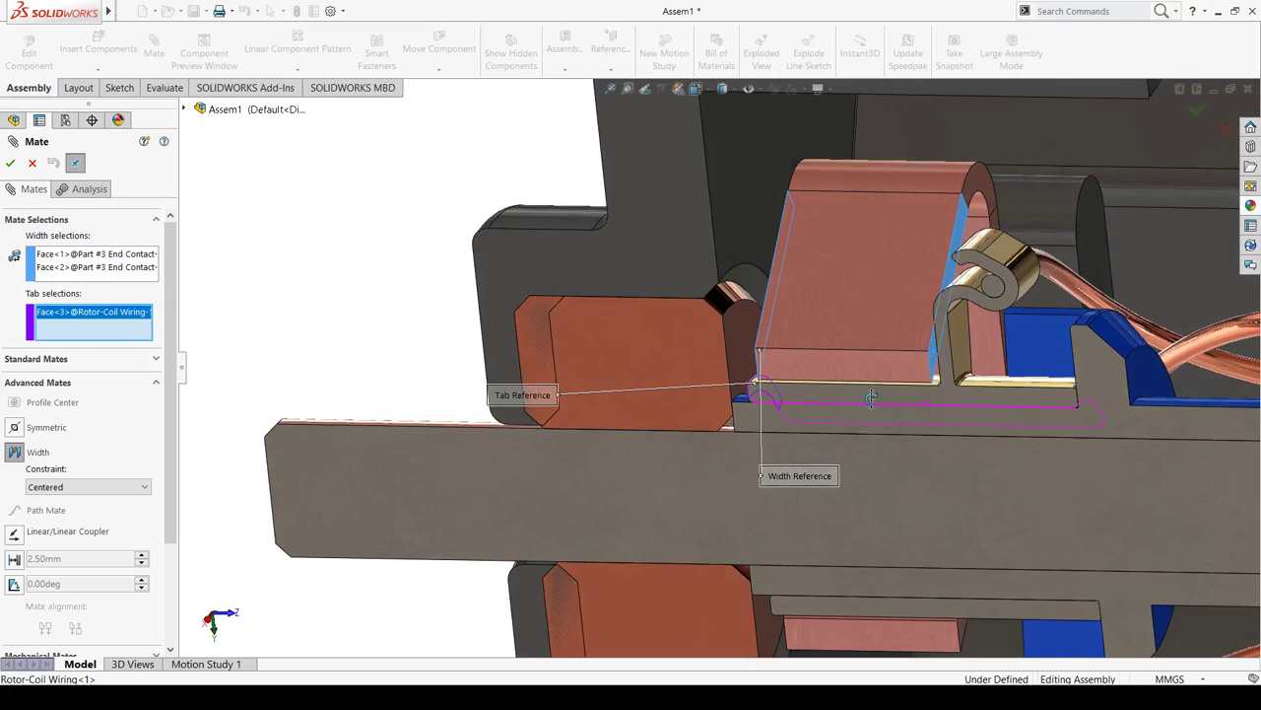
pyautogui.click(963, 345)
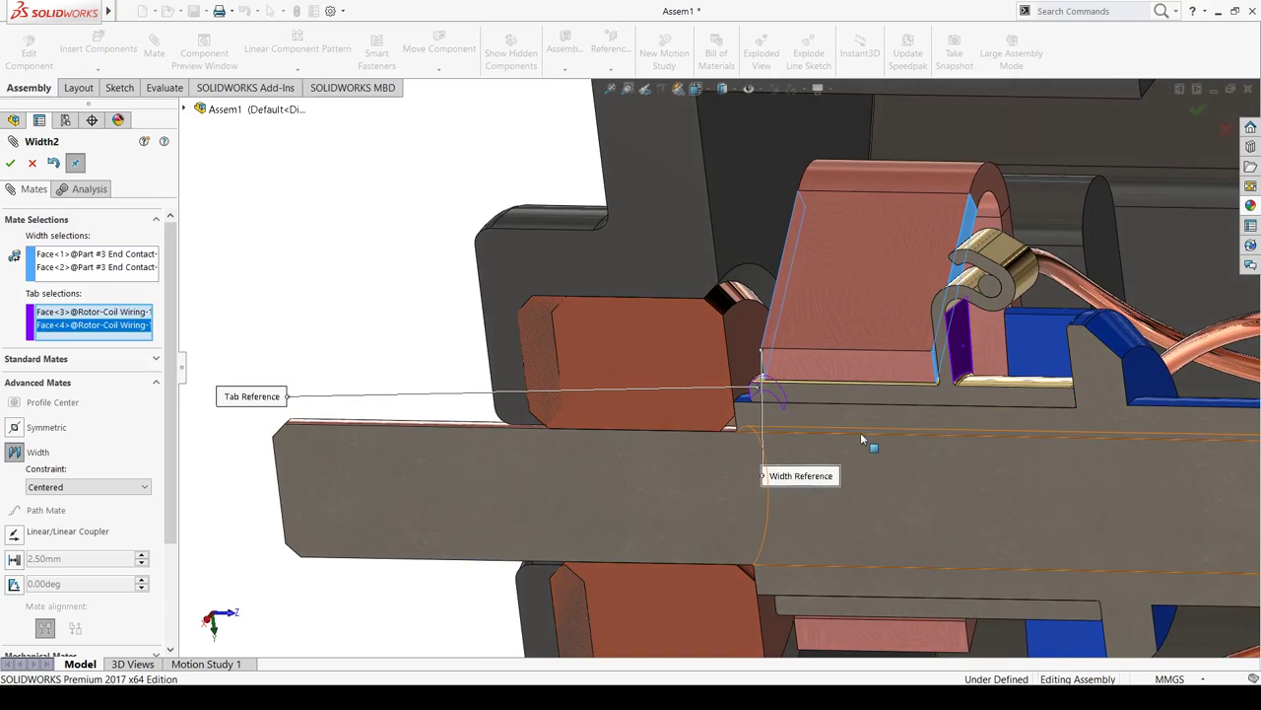
pyautogui.moveTo(860, 431); pyautogui.dragTo(887, 404, button='middle')
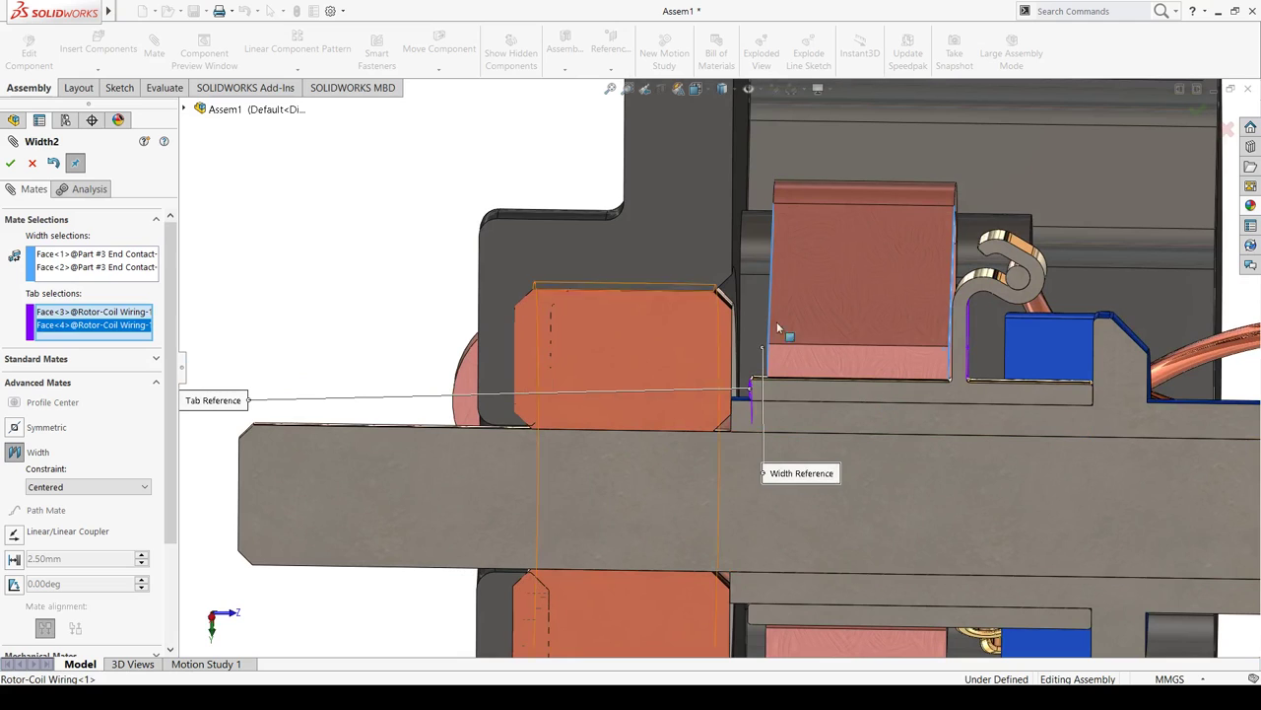
pyautogui.scroll(2, 978, 336)
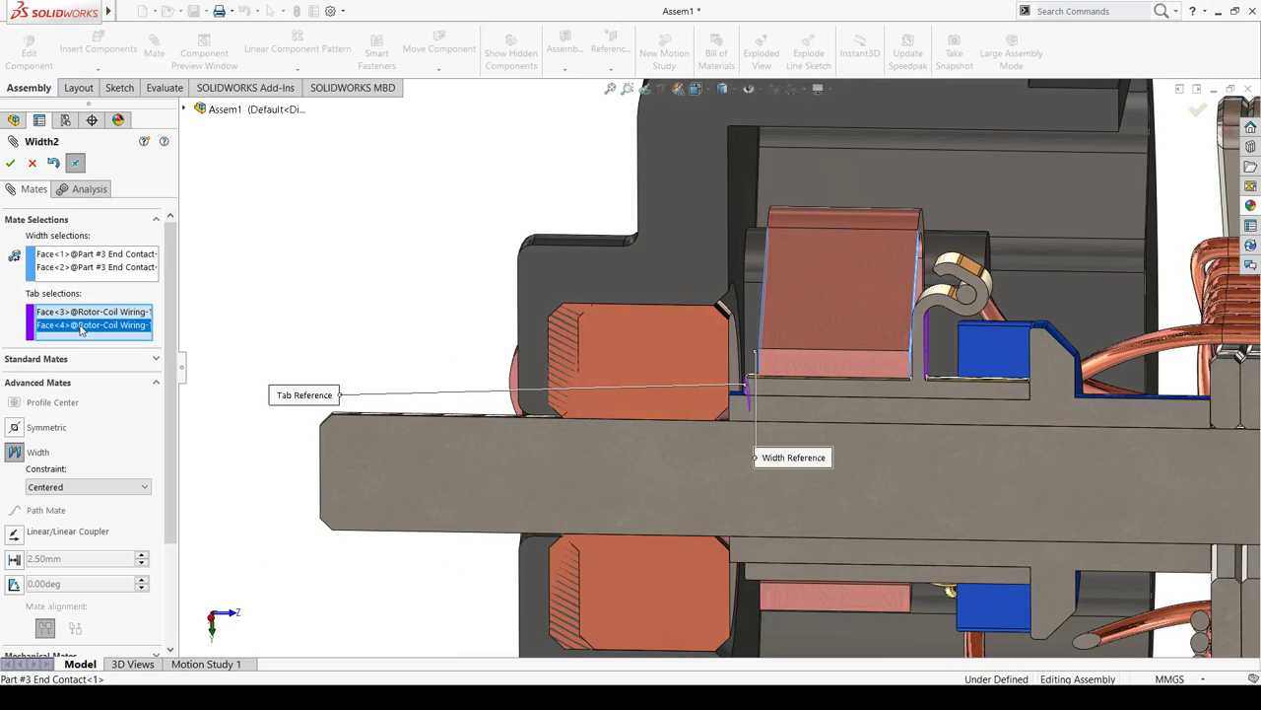
pyautogui.moveTo(895, 395); pyautogui.dragTo(948, 333, button='middle')
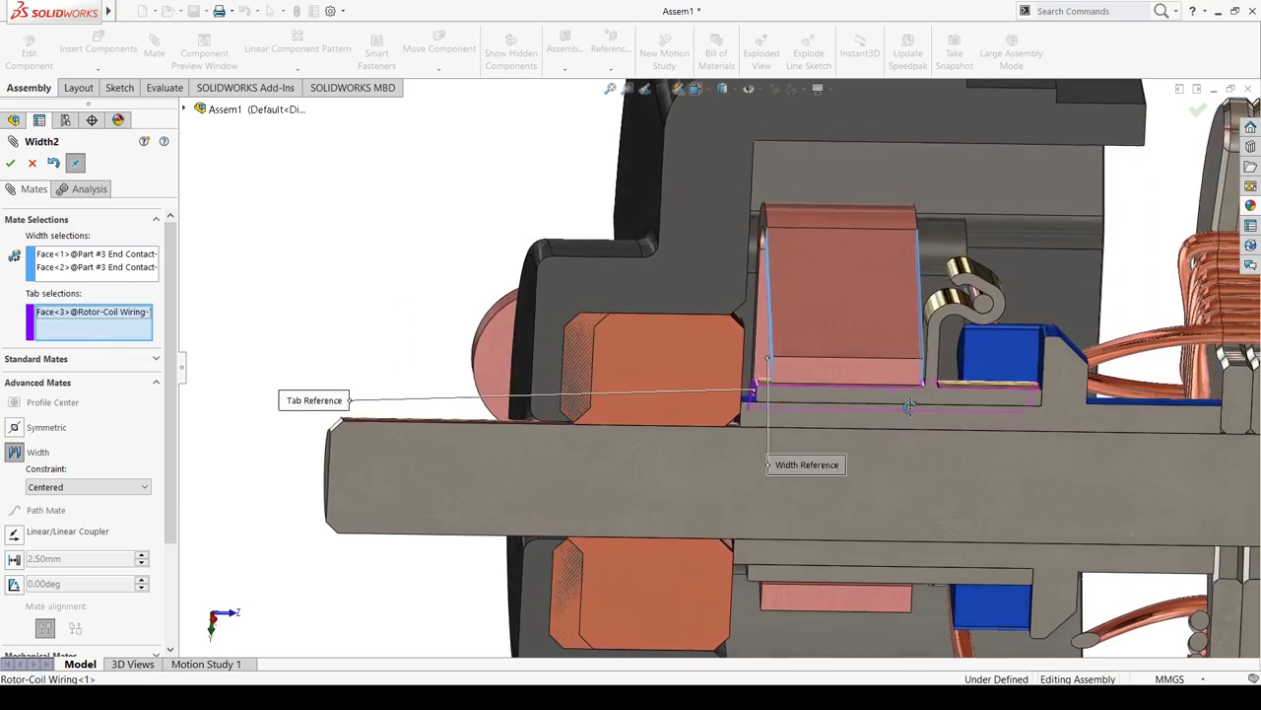
pyautogui.click(946, 449)
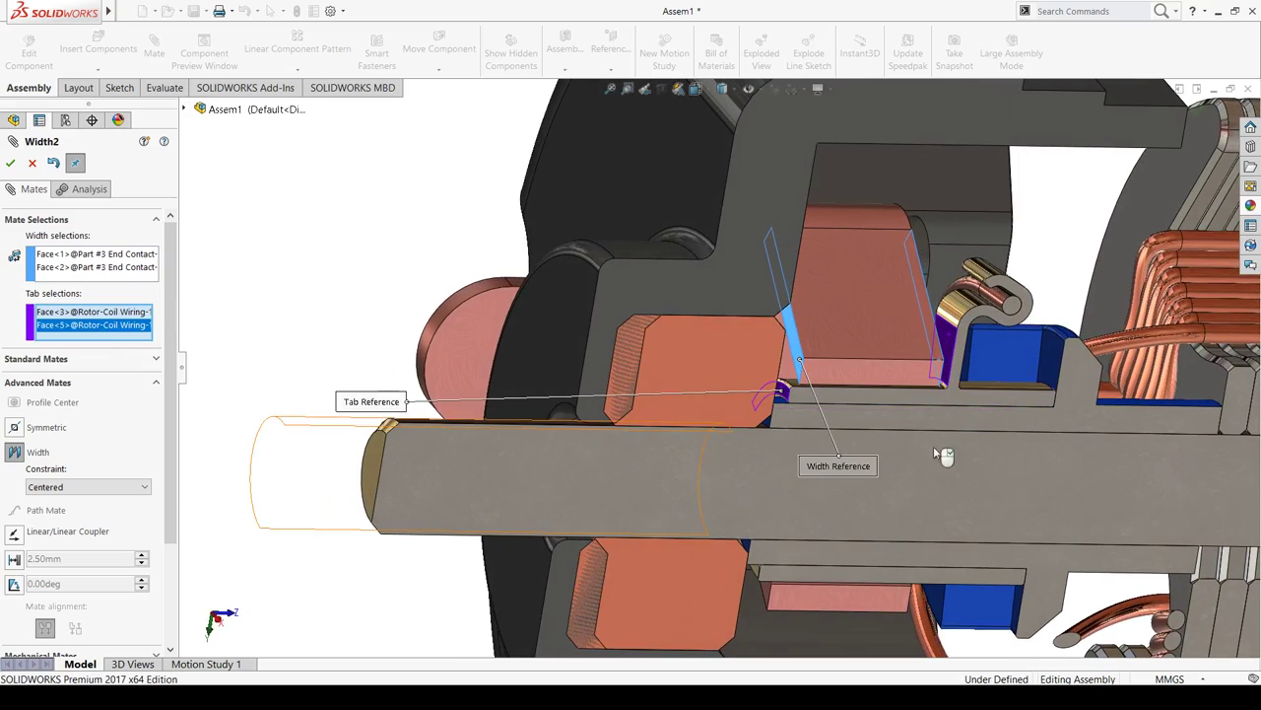
pyautogui.moveTo(896, 451)
pyautogui.mouseDown(button='middle')
pyautogui.moveTo(892, 412)
pyautogui.moveTo(802, 437)
pyautogui.mouseUp(button='middle')
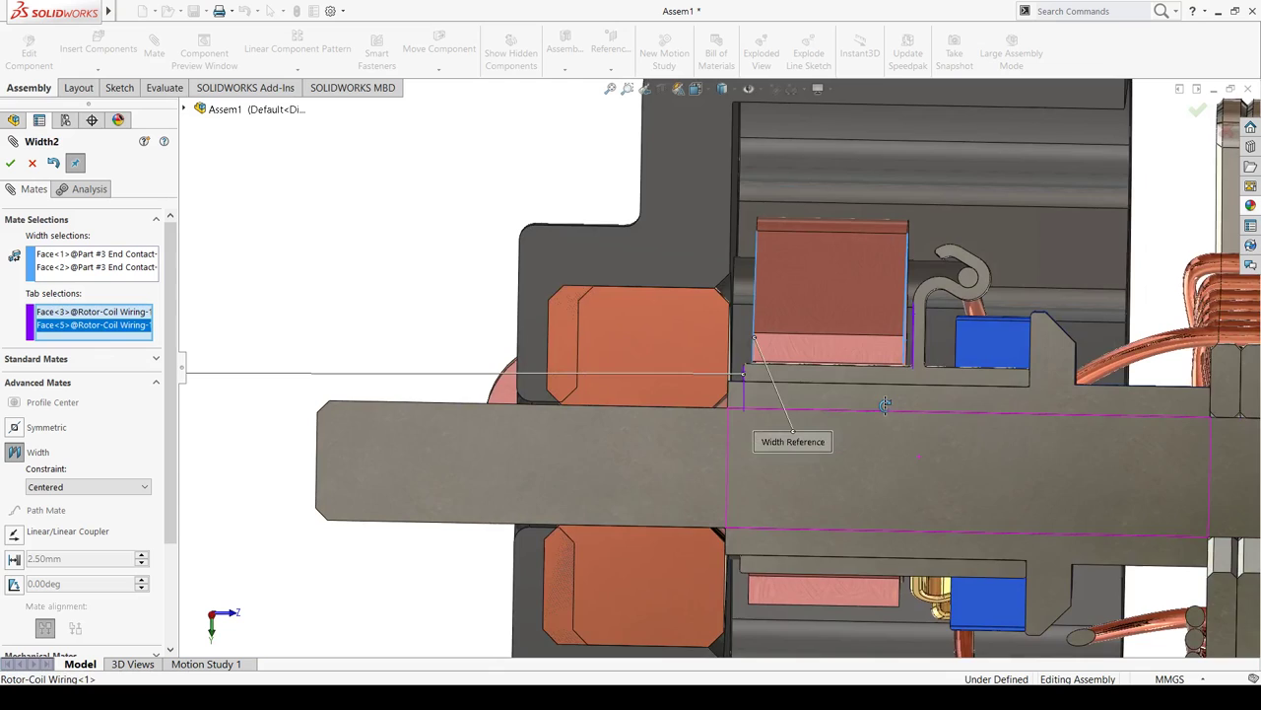
pyautogui.click(10, 163)
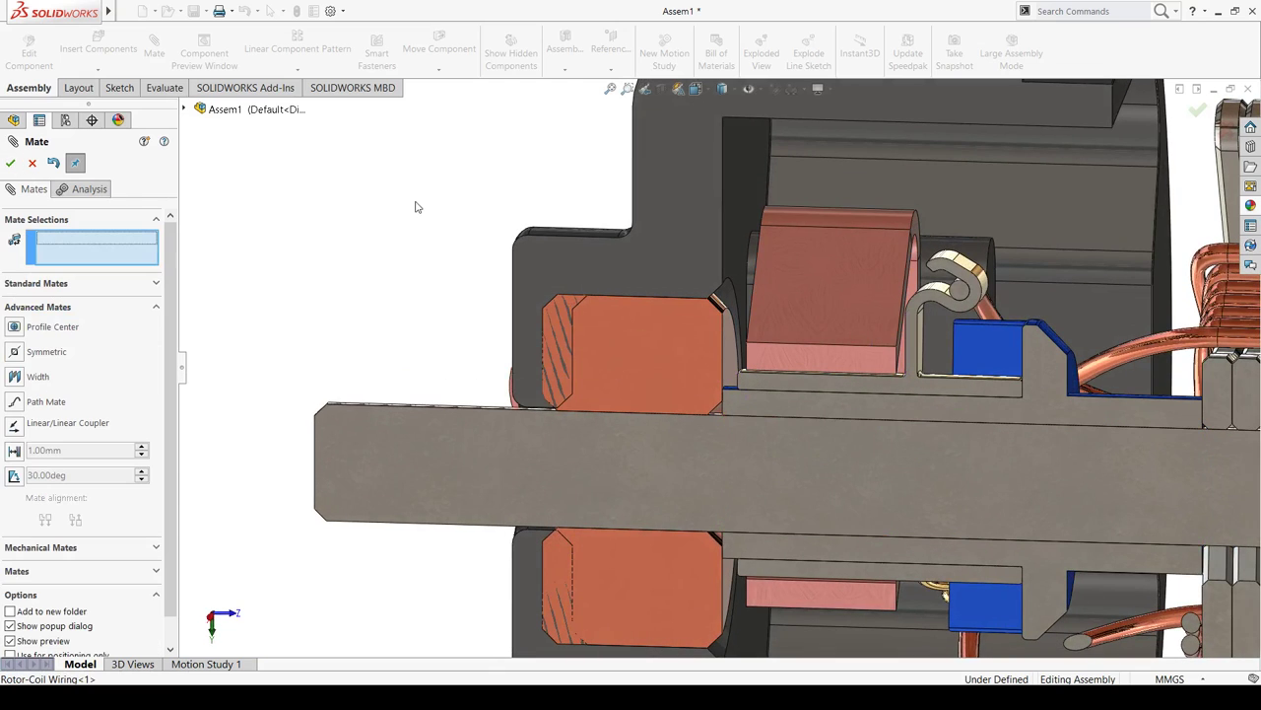
pyautogui.click(10, 163)
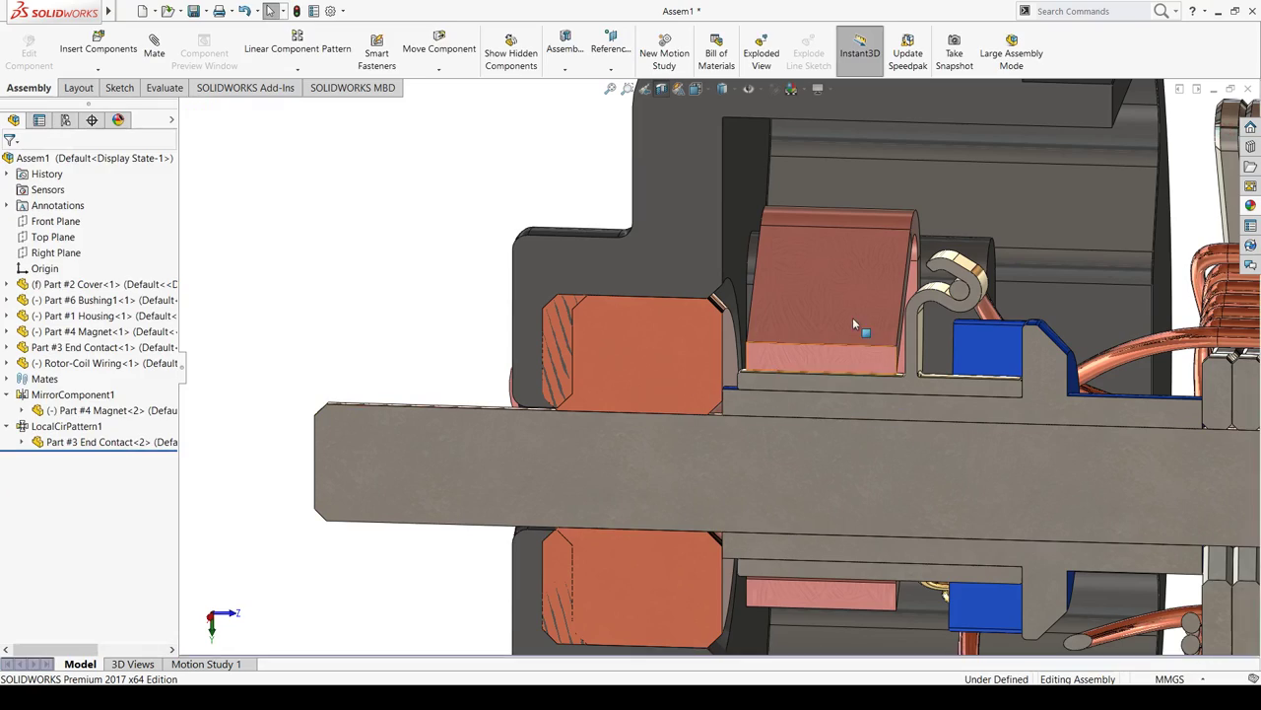
# Reposition the Rotor-Coil Wiring to settle it against the blue end contact
pyautogui.moveTo(934, 296); pyautogui.dragTo(900, 361)
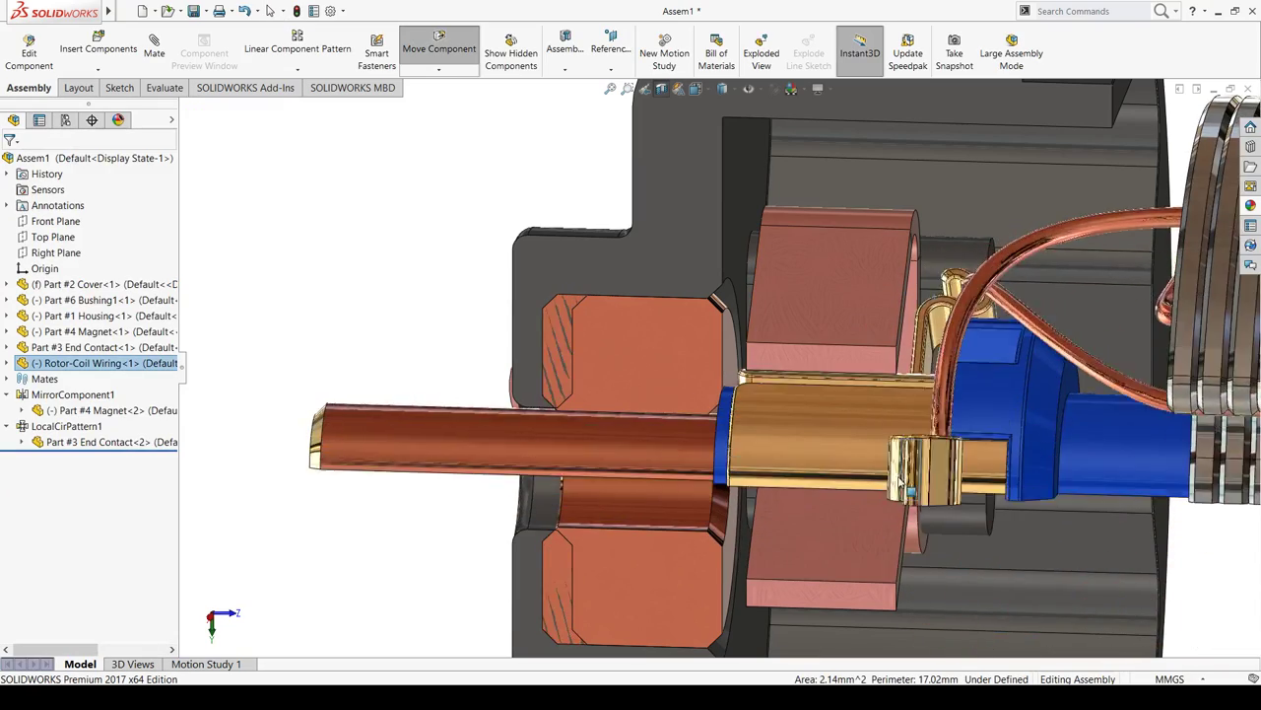
pyautogui.moveTo(900, 361); pyautogui.dragTo(926, 340)
pyautogui.scroll(3, 725, 366)
pyautogui.click(430, 207)
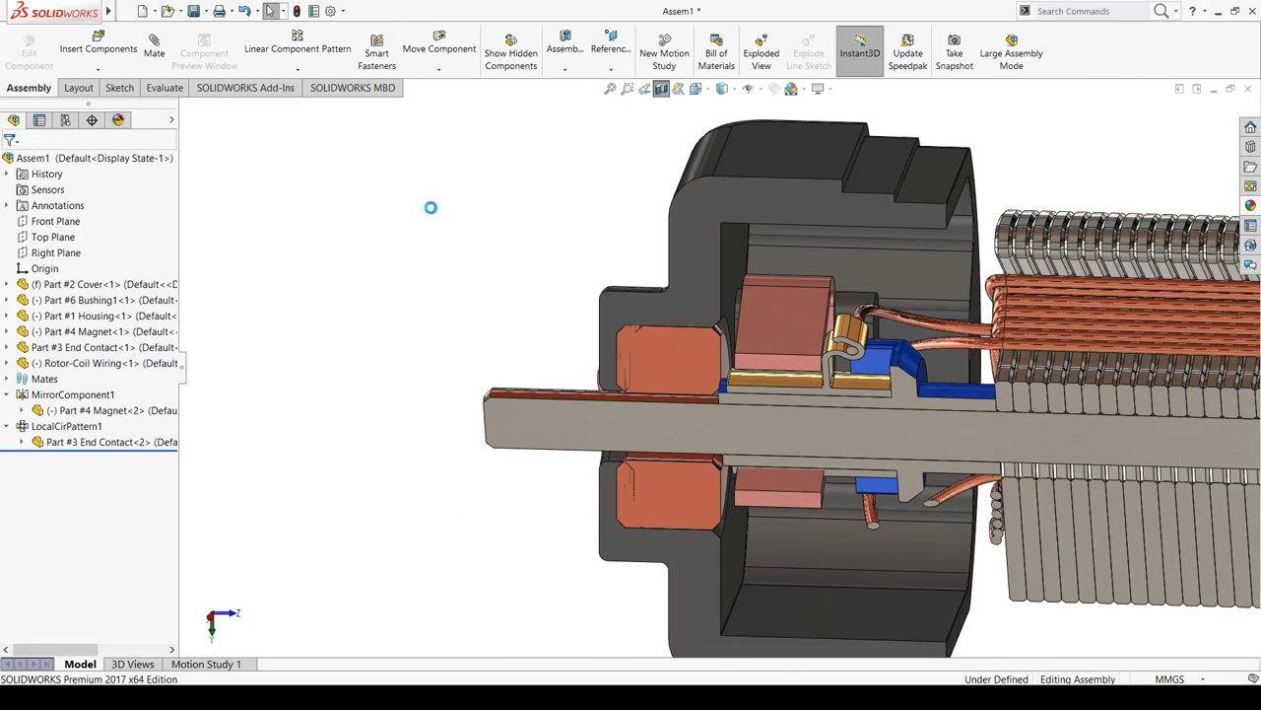
# Turn off the section cut and inspect the uncut motor from a side view
pyautogui.click(661, 89)
pyautogui.scroll(3, 506, 341)
pyautogui.moveTo(507, 341)
pyautogui.mouseDown(button='middle')
pyautogui.moveTo(494, 314)
pyautogui.moveTo(566, 317)
pyautogui.moveTo(638, 355)
pyautogui.mouseUp(button='middle')
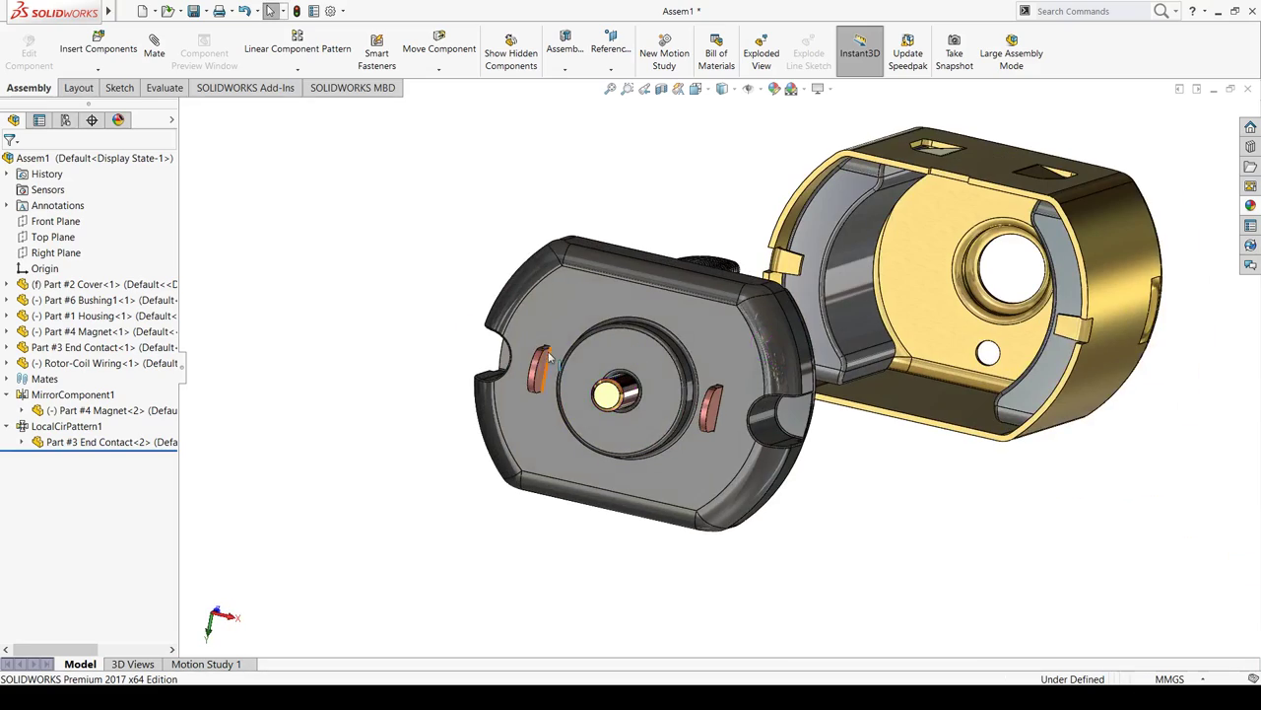
pyautogui.hotkey('ctrl', '4')
pyautogui.scroll(3, 723, 402)
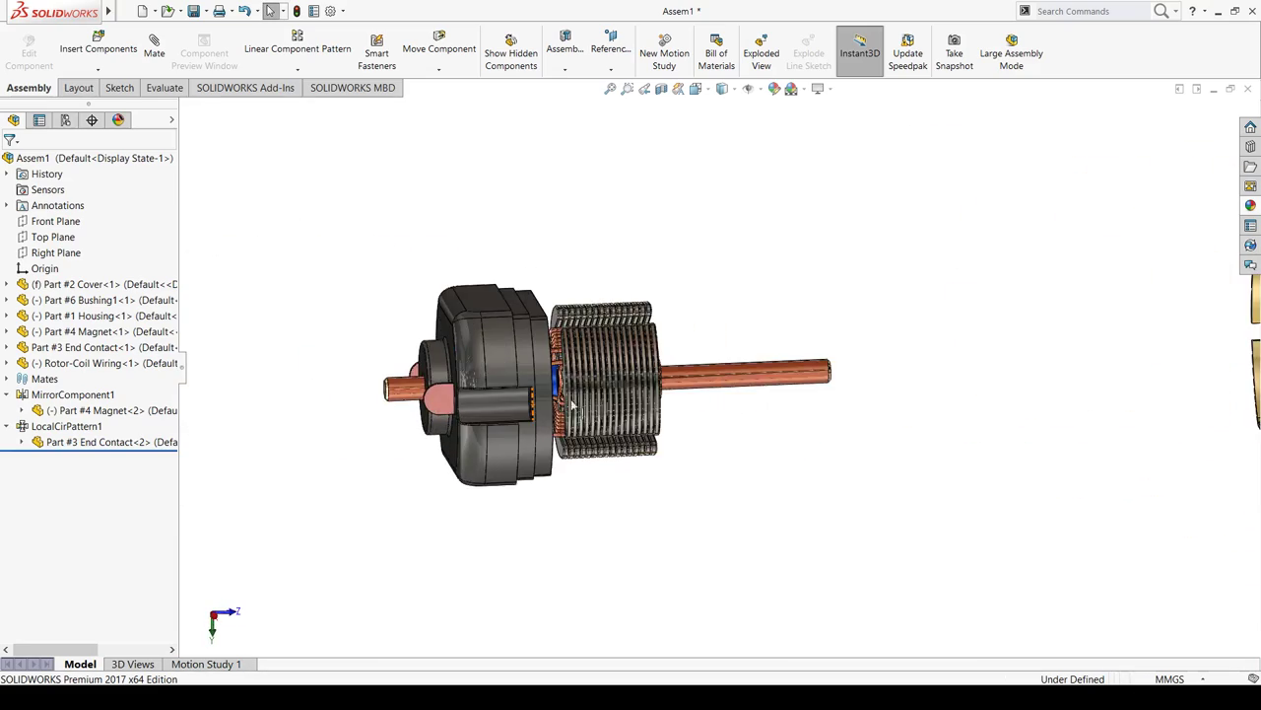
pyautogui.scroll(-3, 473, 429)
pyautogui.click(322, 370)
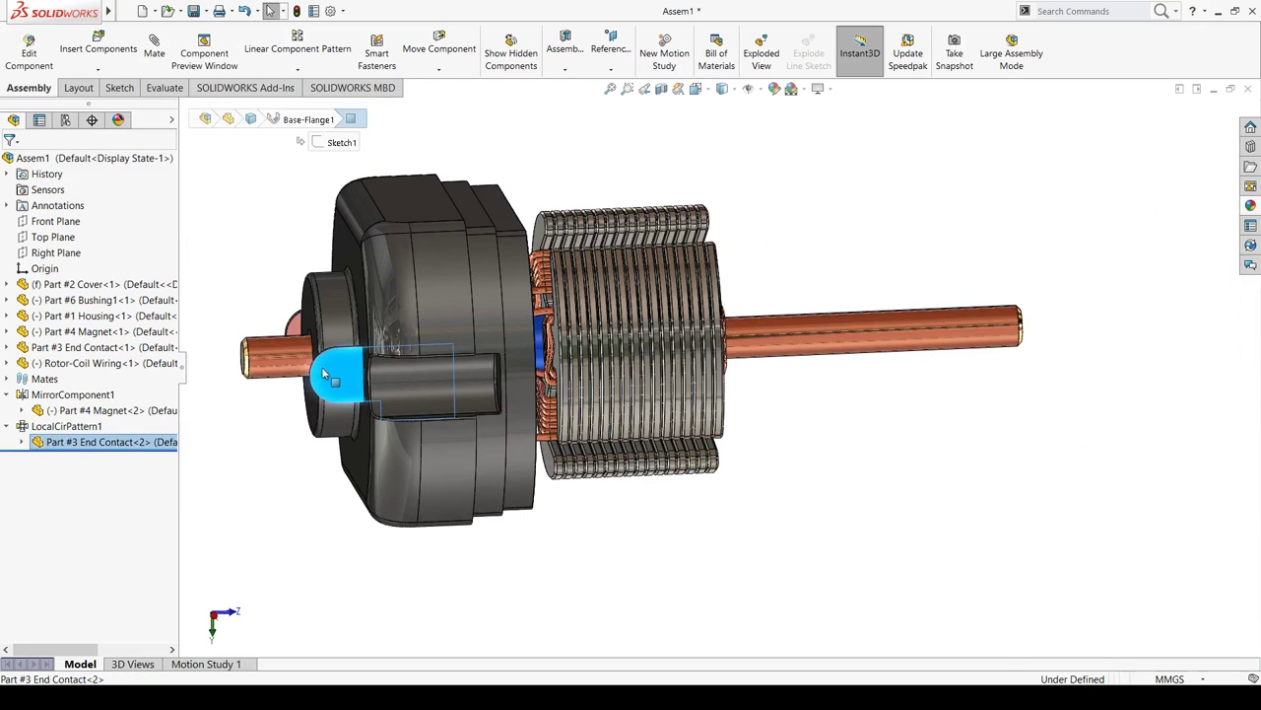
pyautogui.click(273, 295)
pyautogui.press('f')
# Spin the Rotor-Coil Wiring about its shaft to check it turns freely
pyautogui.moveTo(611, 355); pyautogui.dragTo(693, 370, button='middle')
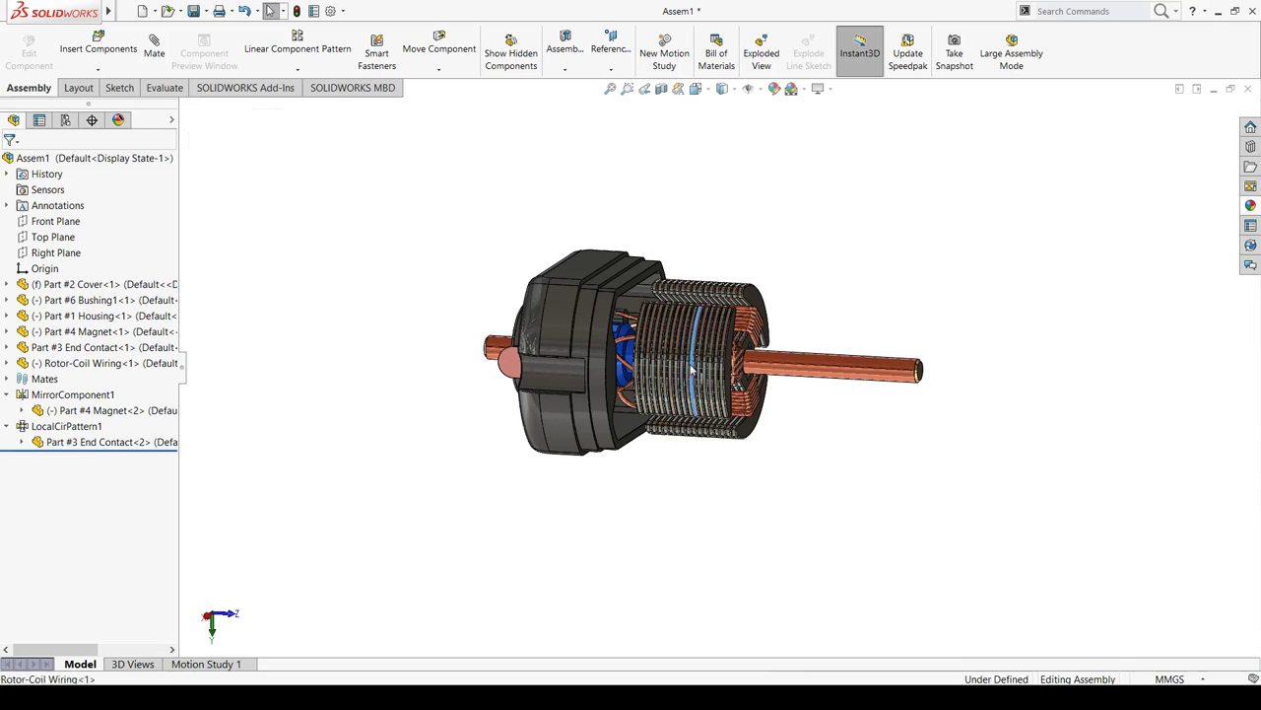
pyautogui.moveTo(693, 369); pyautogui.dragTo(676, 477)
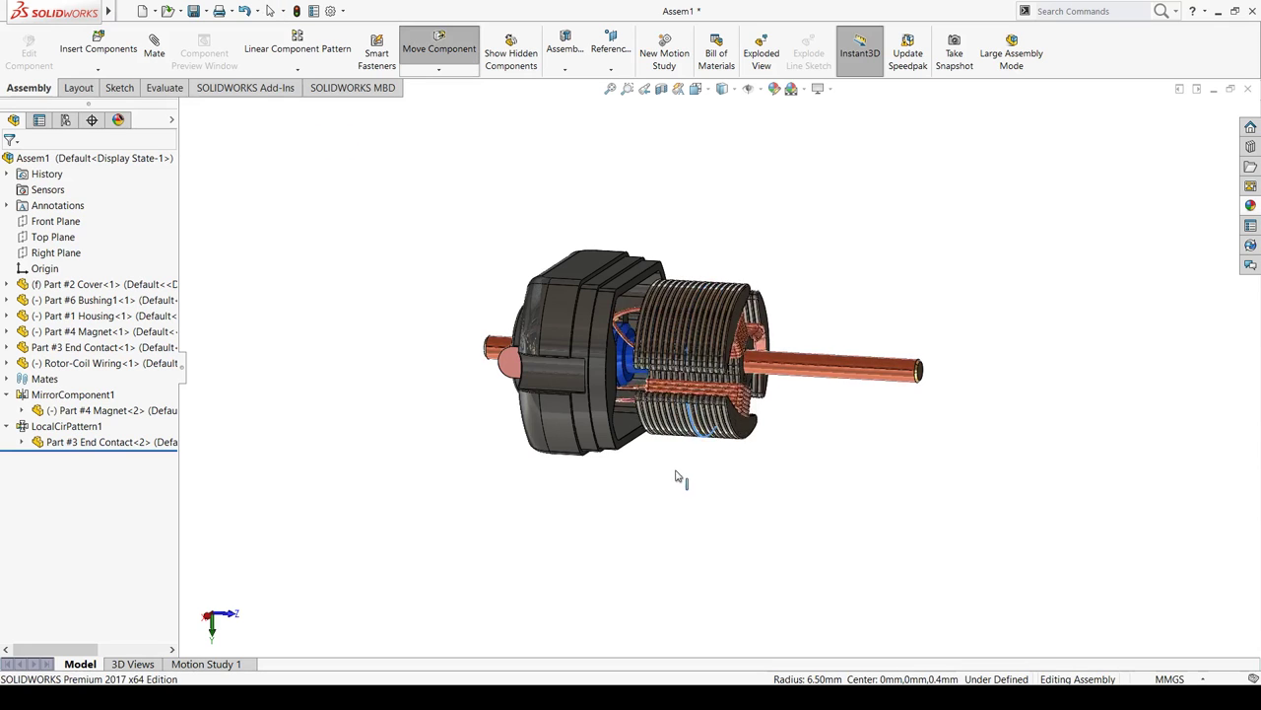
pyautogui.moveTo(877, 267)
pyautogui.mouseDown(button='middle')
pyautogui.moveTo(838, 279)
pyautogui.moveTo(775, 338)
pyautogui.mouseUp(button='middle')
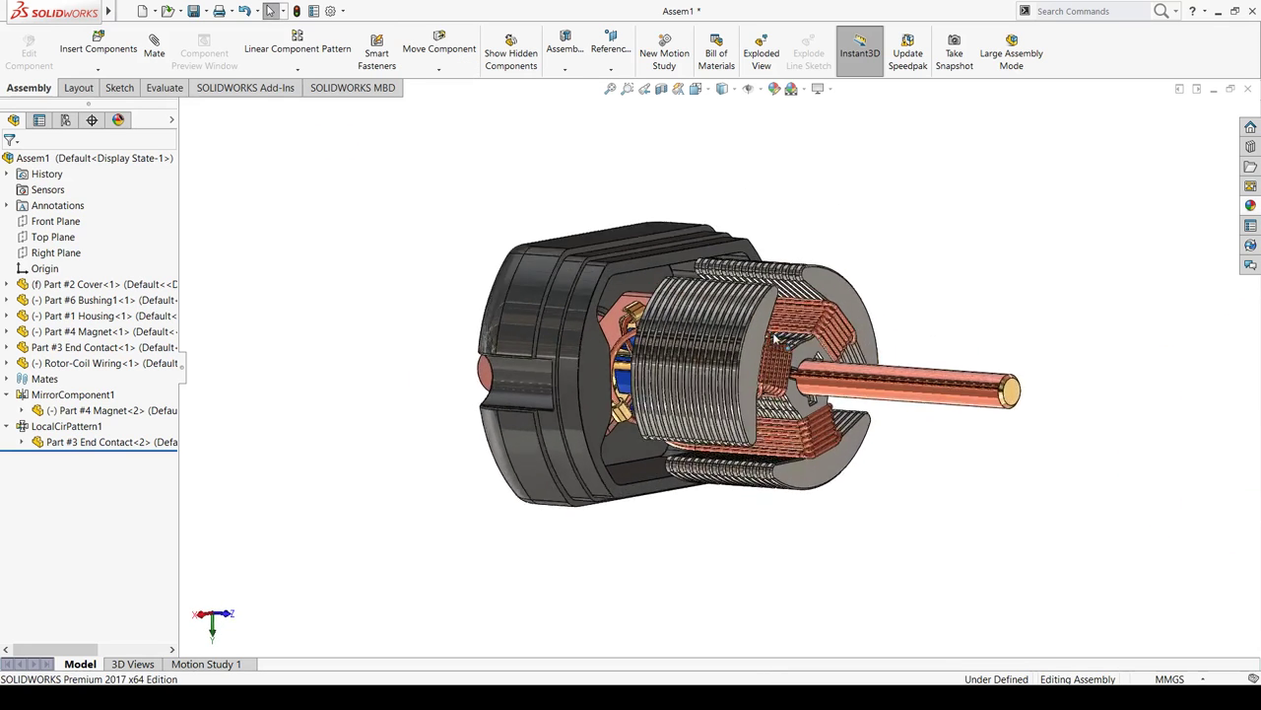
pyautogui.scroll(-2, 774, 338)
pyautogui.moveTo(734, 317)
pyautogui.mouseDown()
pyautogui.moveTo(730, 381)
pyautogui.moveTo(827, 432)
pyautogui.moveTo(811, 372)
pyautogui.moveTo(865, 304)
pyautogui.mouseUp()
pyautogui.scroll(3, 924, 305)
pyautogui.moveTo(944, 340)
pyautogui.mouseDown(button='middle')
pyautogui.moveTo(1005, 304)
pyautogui.moveTo(1062, 343)
pyautogui.moveTo(292, 95)
pyautogui.mouseUp(button='middle')
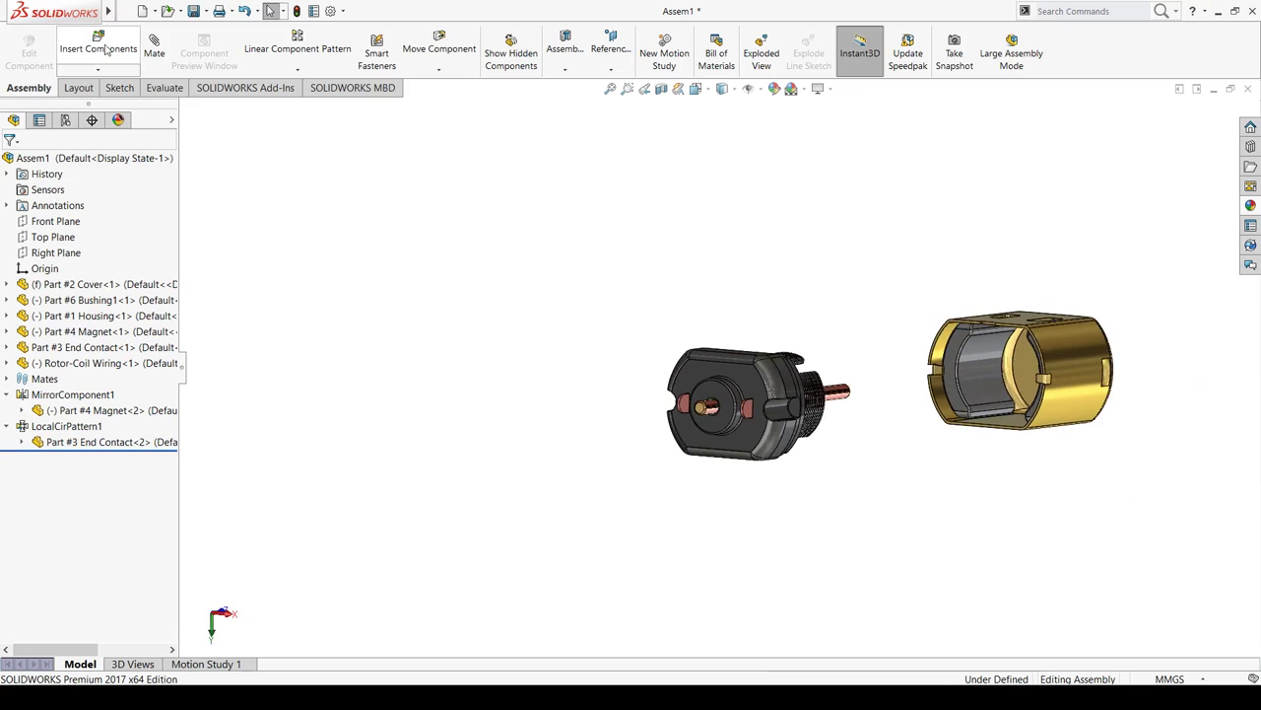
# Insert Part #7 Bushing2 Shaft Fixture and place it beside the motor housing
pyautogui.click(99, 49)
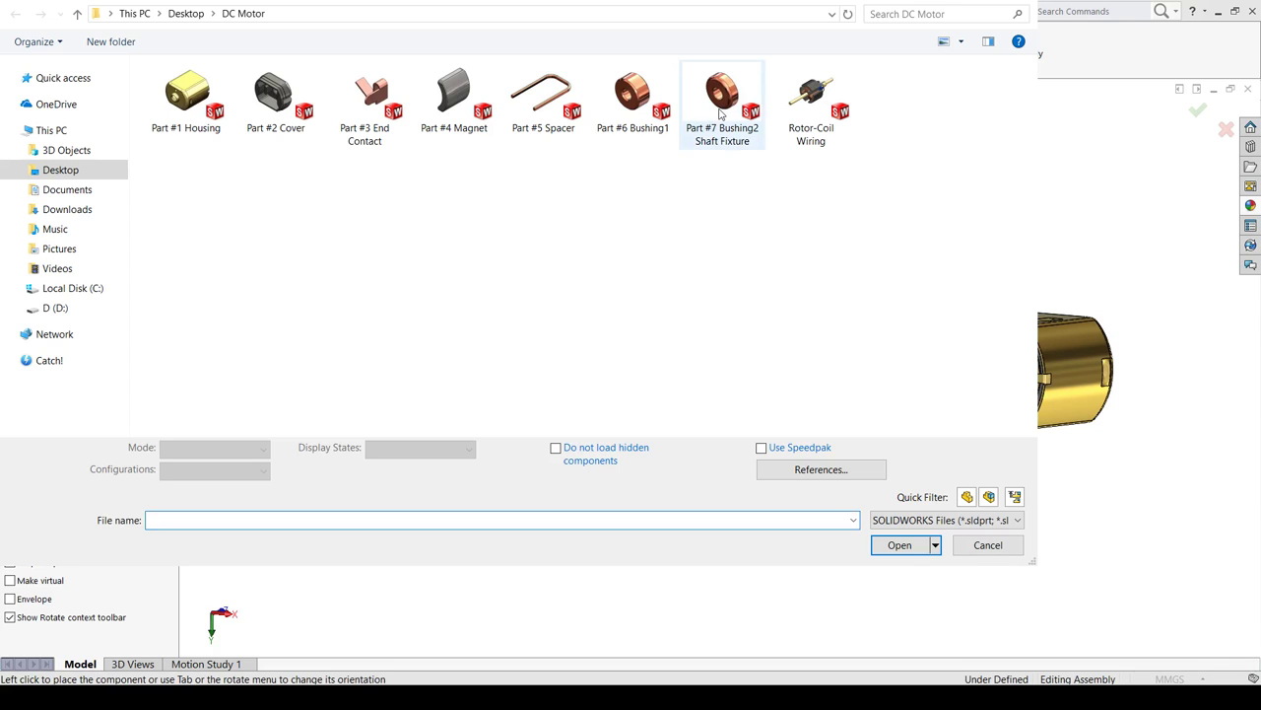
pyautogui.doubleClick(720, 114)
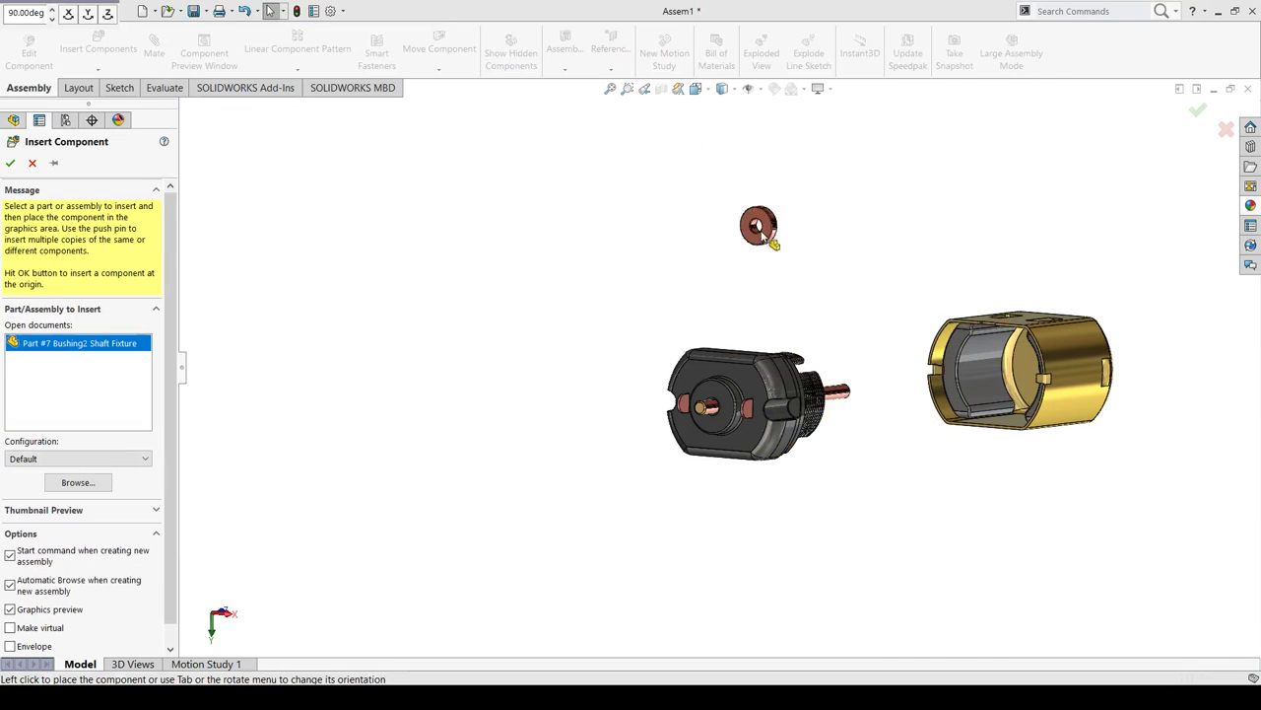
pyautogui.click(937, 378)
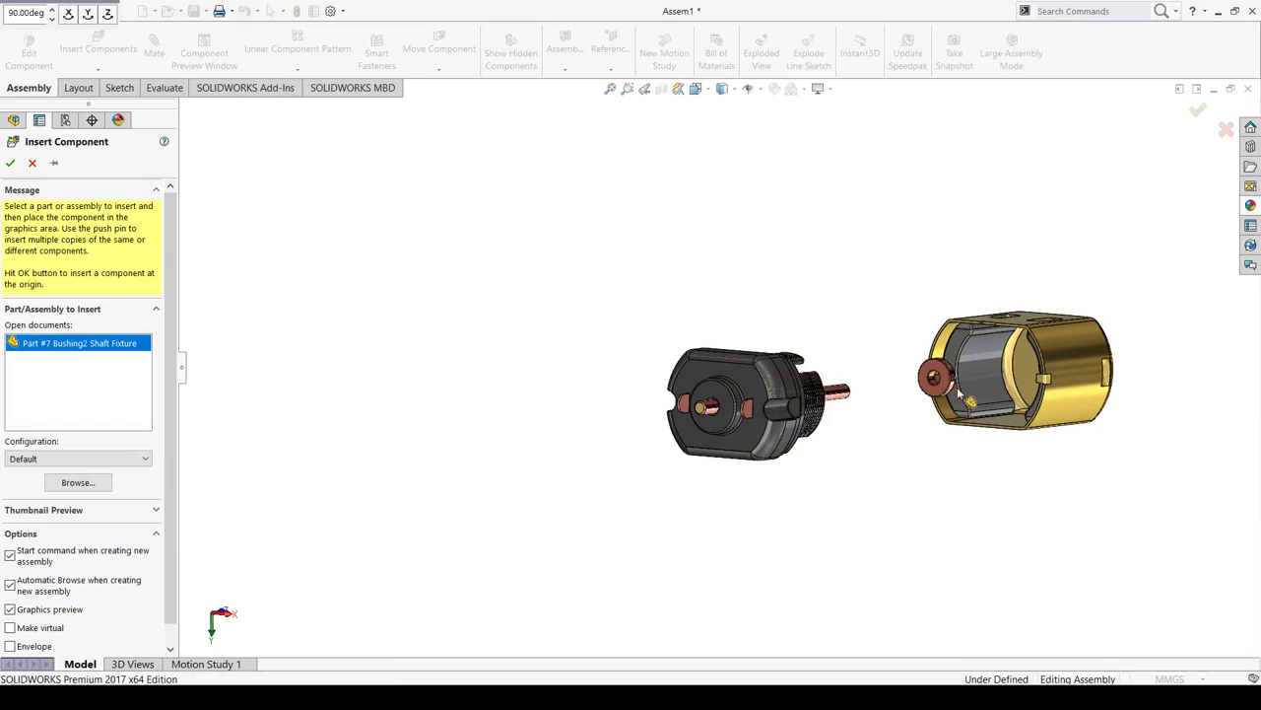
# Mate the bushing's bore concentric with the housing bore
pyautogui.scroll(-3, 952, 367)
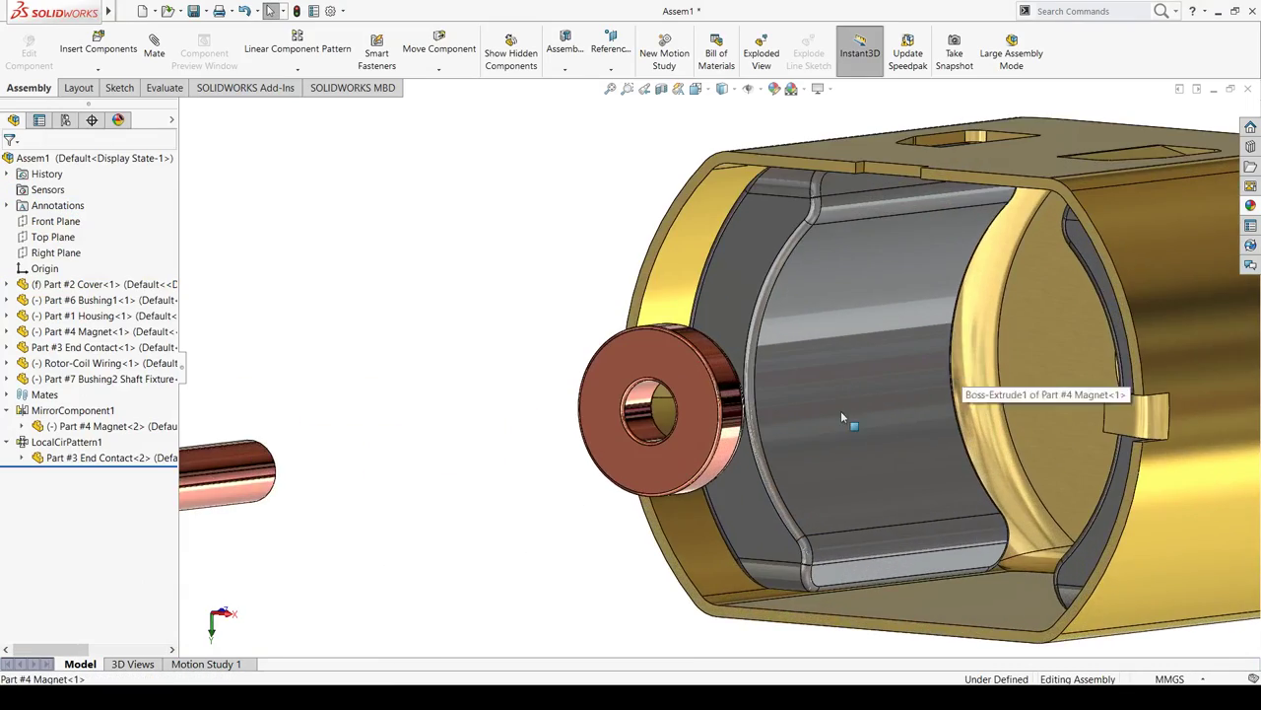
pyautogui.scroll(-3, 841, 409)
pyautogui.moveTo(864, 402); pyautogui.dragTo(855, 408, button='middle')
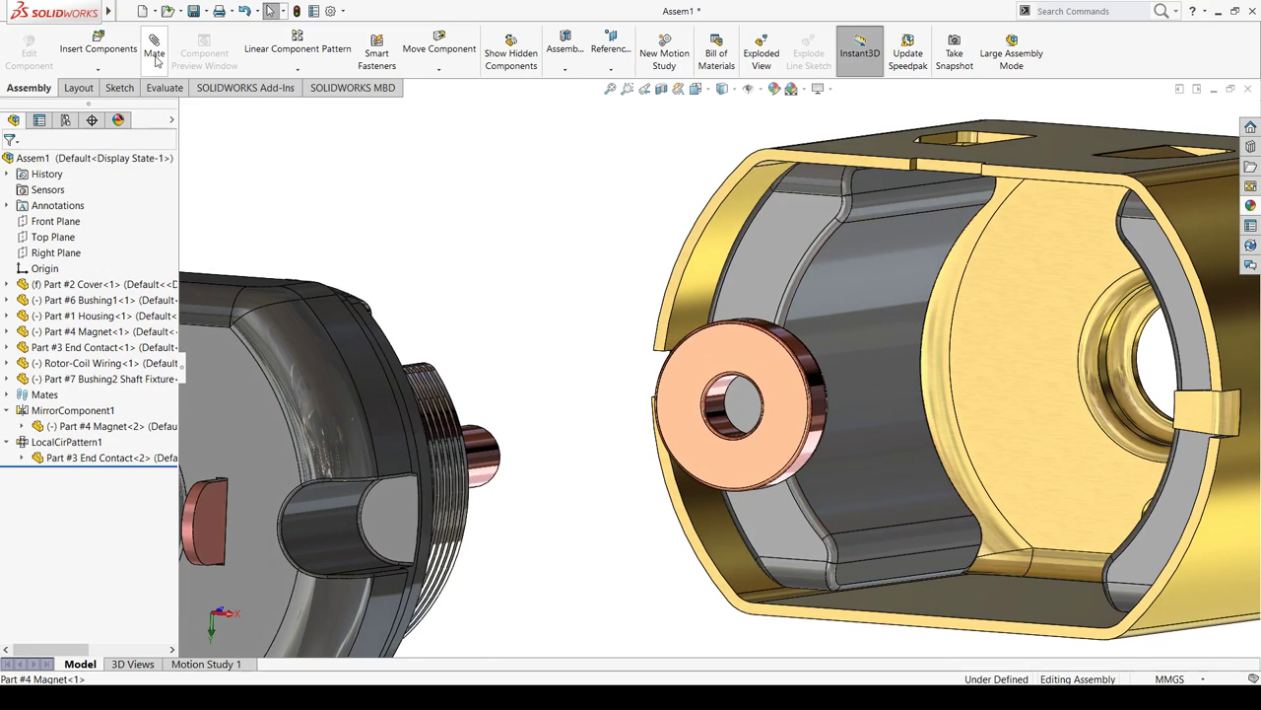
pyautogui.click(718, 412)
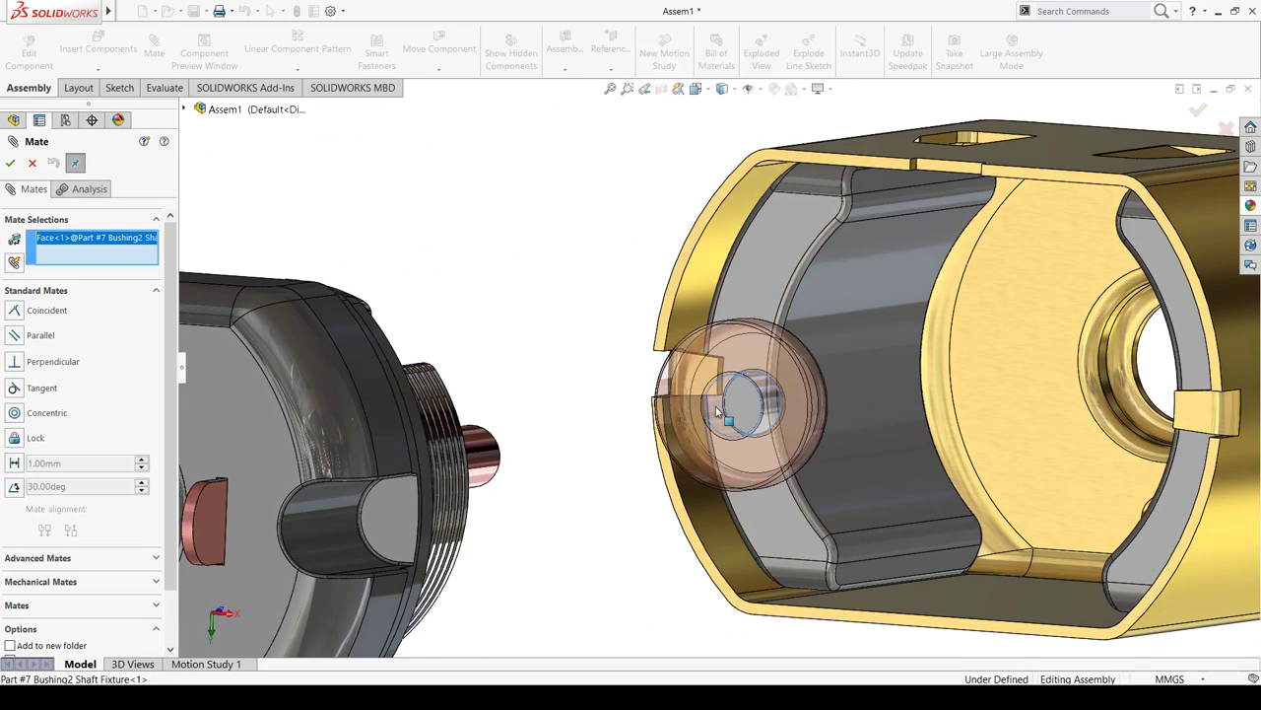
pyautogui.moveTo(943, 387); pyautogui.dragTo(939, 384, button='middle')
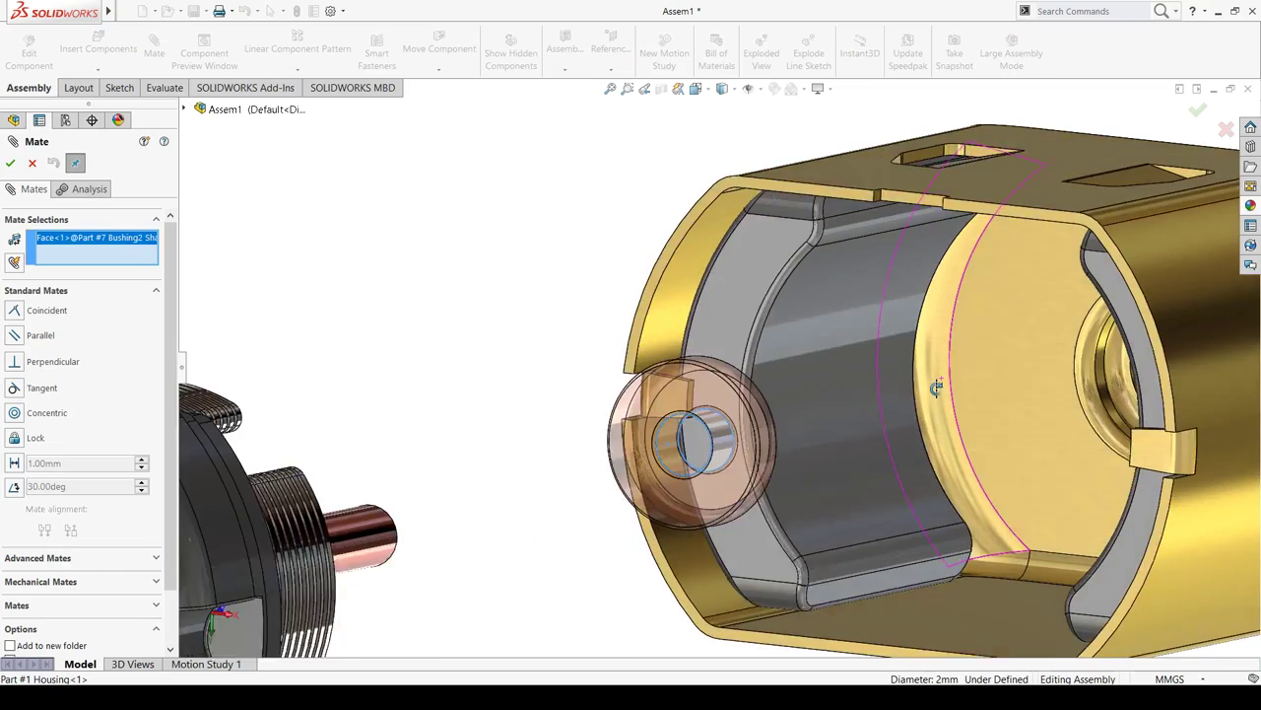
pyautogui.scroll(-3, 1120, 388)
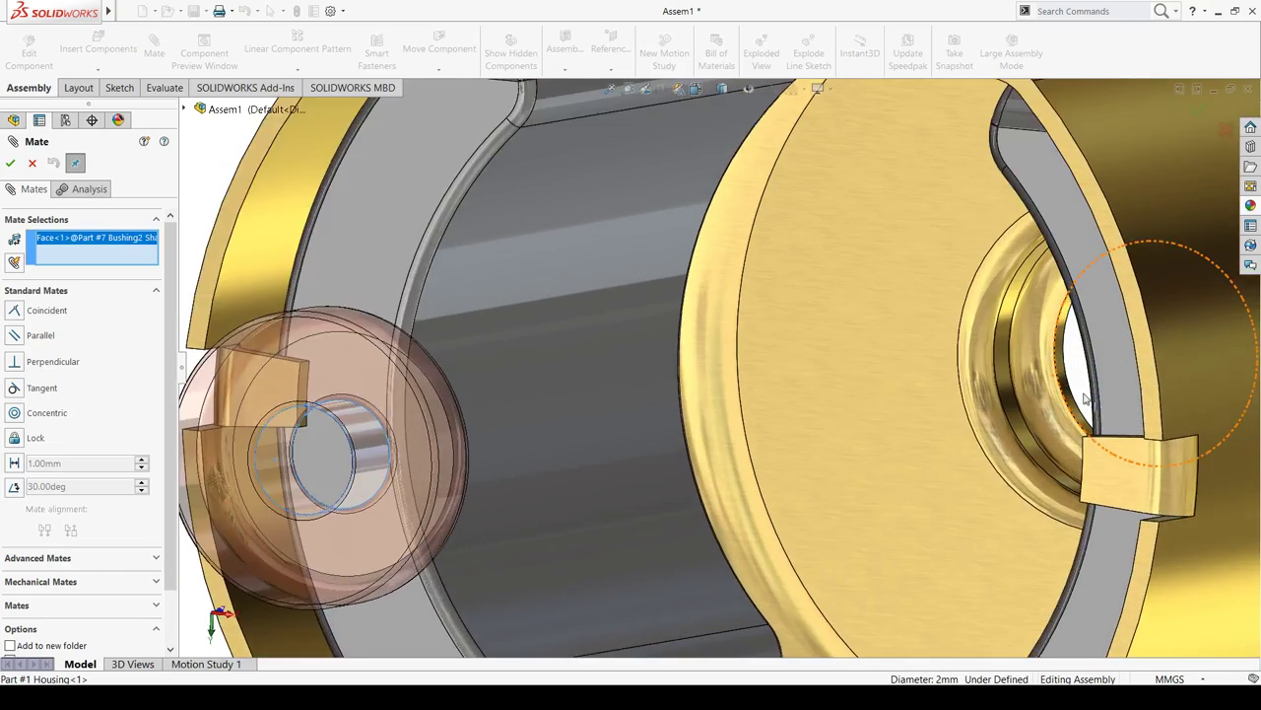
pyautogui.scroll(-2, 1155, 355)
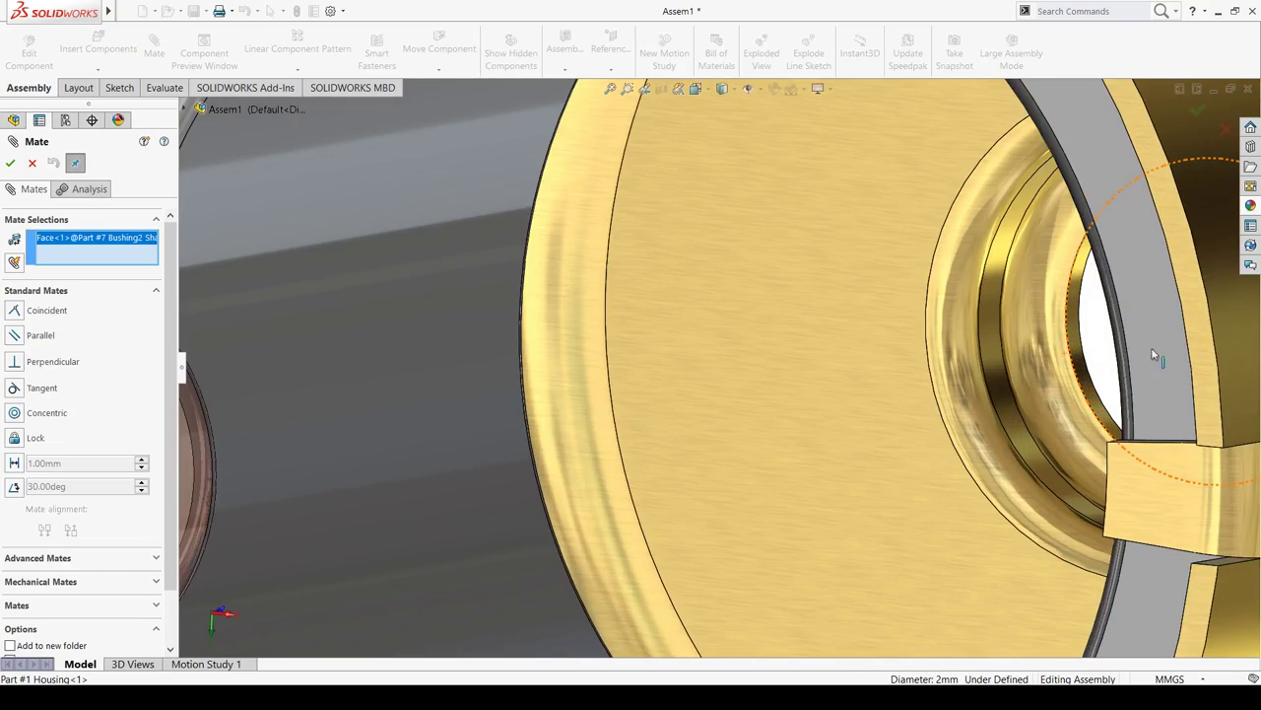
pyautogui.click(1074, 335)
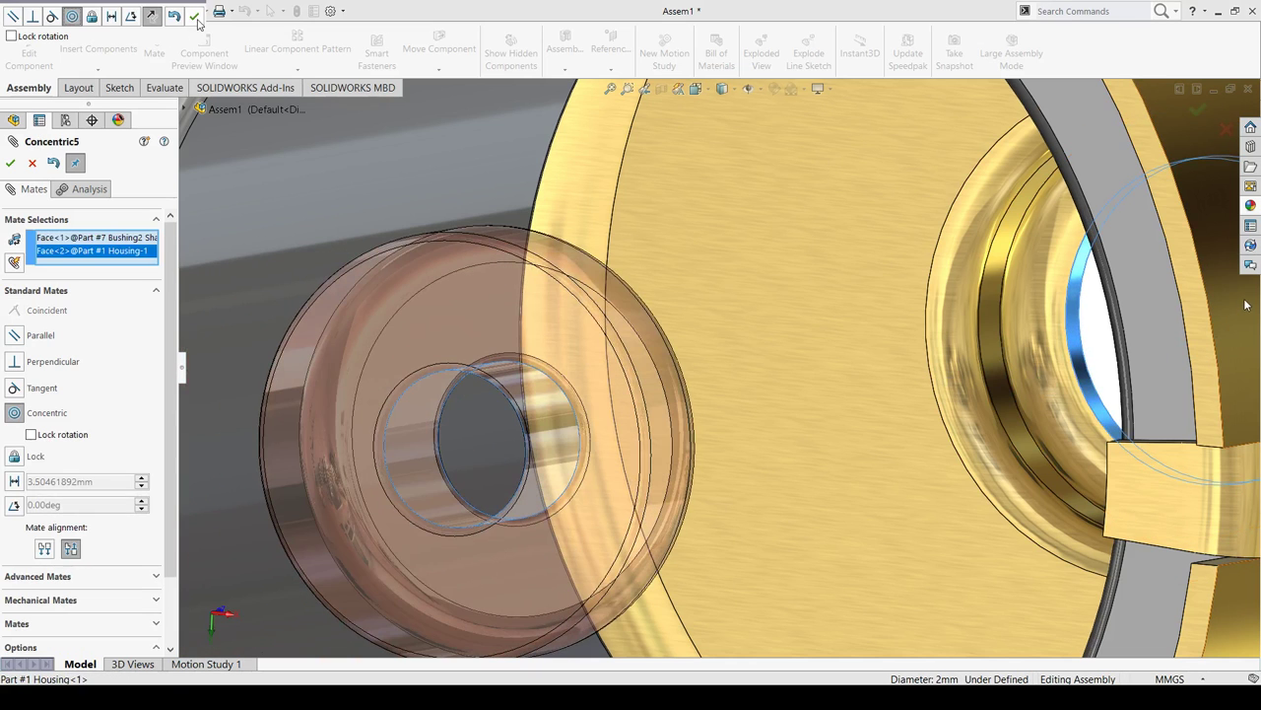
pyautogui.click(196, 17)
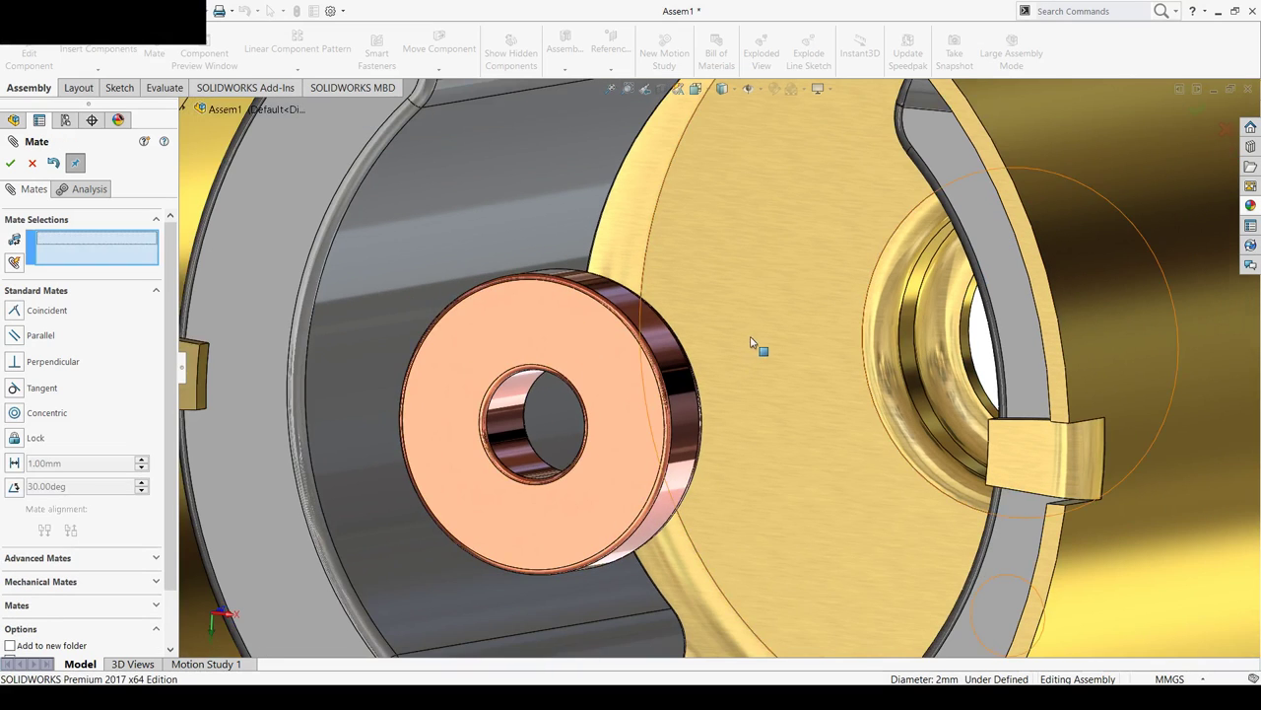
# Make the bushing's flat face coincident with the housing hole edge, flipped to sit inside
pyautogui.hotkey('ctrl', 'Right')
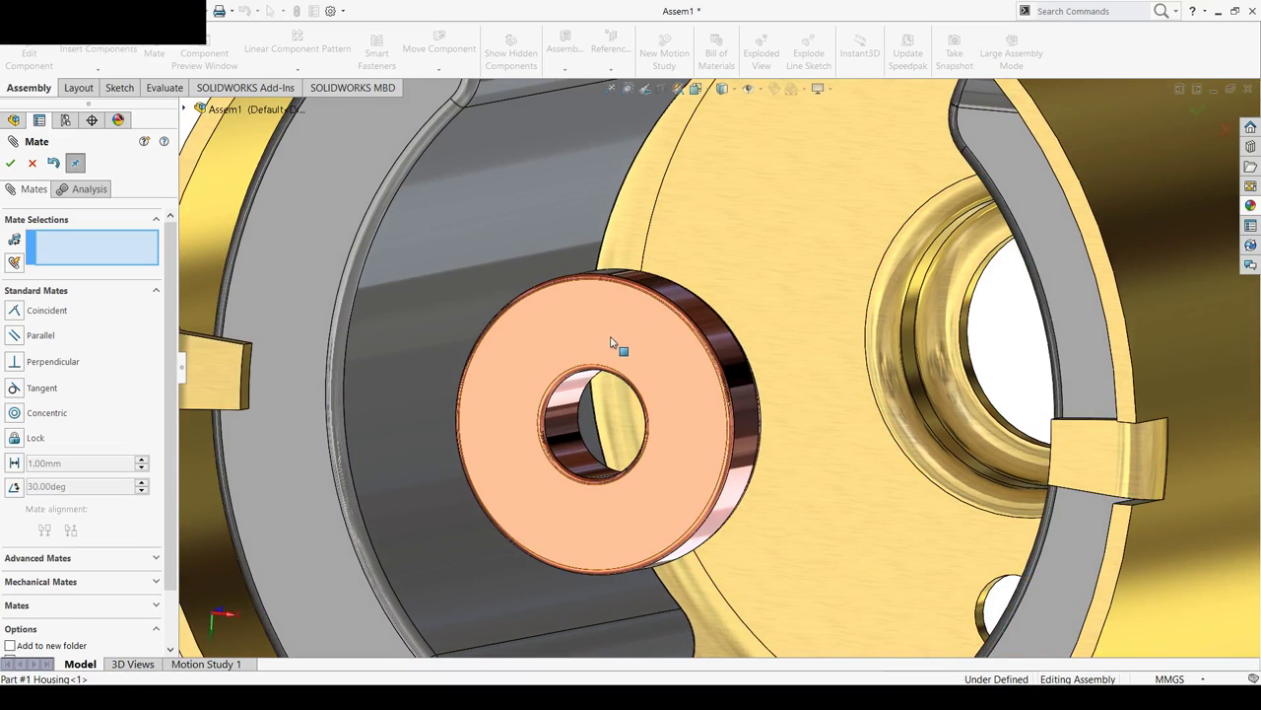
pyautogui.click(611, 342)
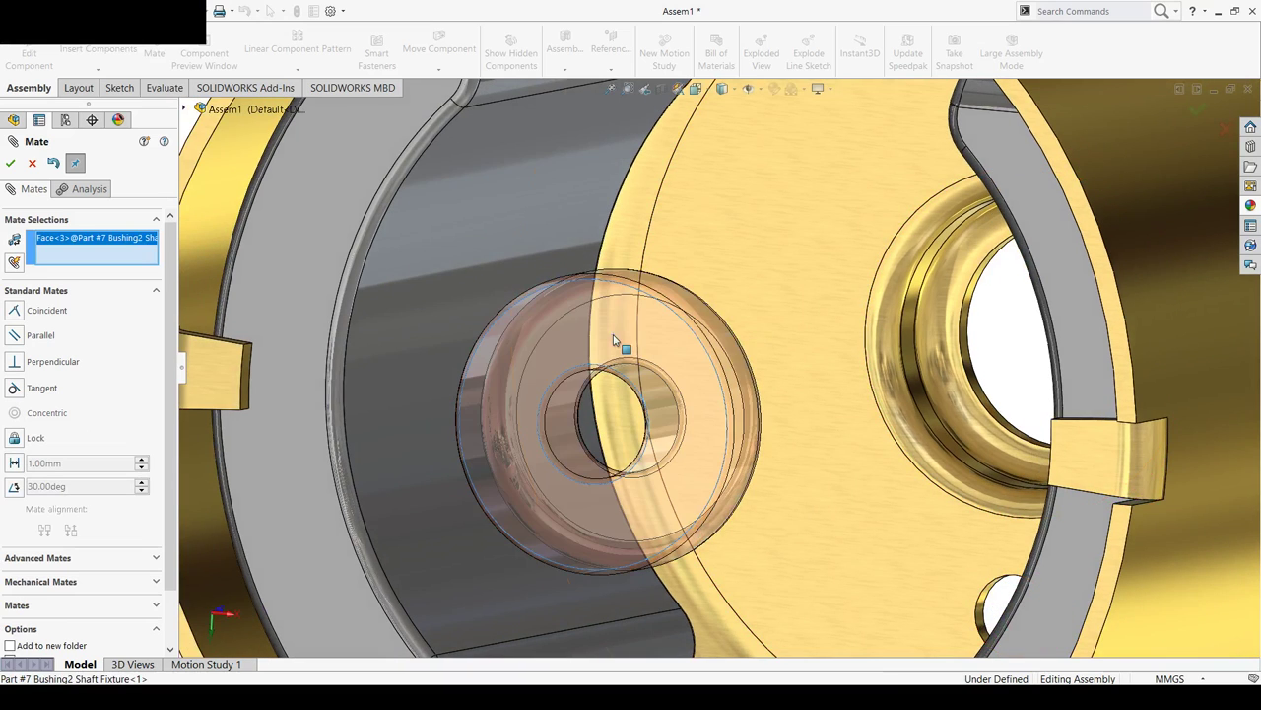
pyautogui.click(975, 285)
pyautogui.scroll(5, 1090, 292)
pyautogui.scroll(-2, 1088, 319)
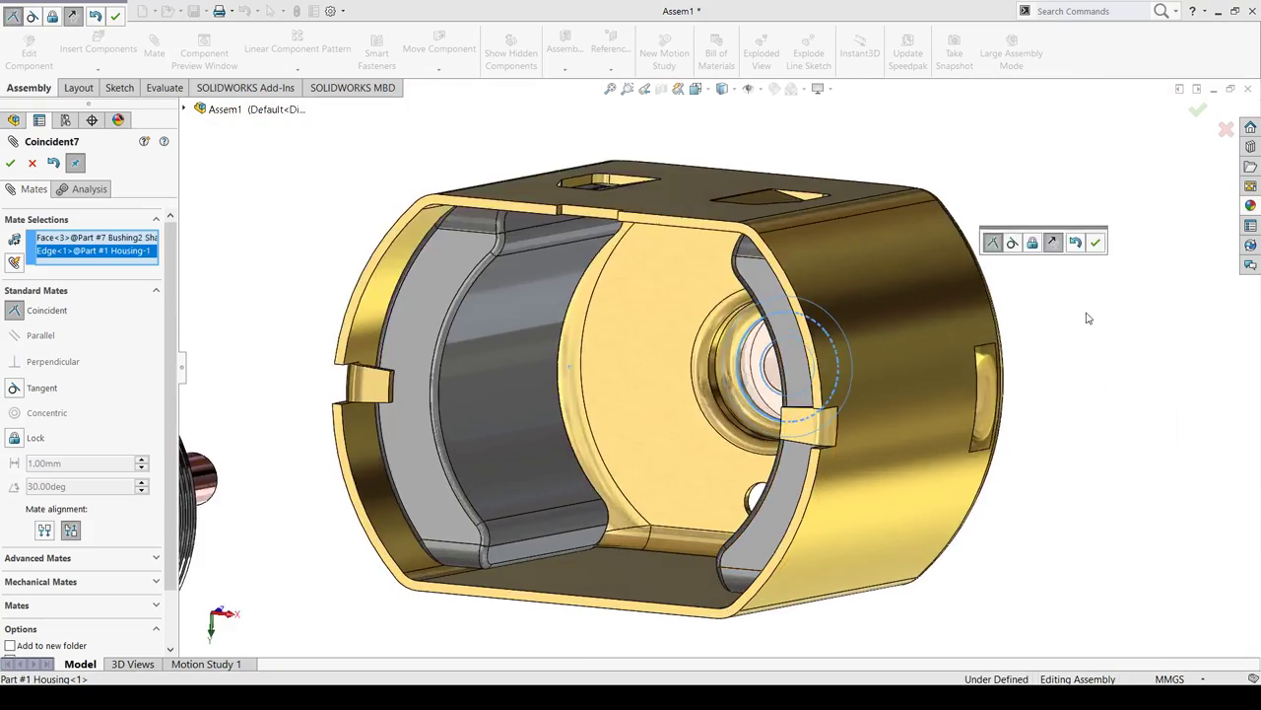
pyautogui.moveTo(1088, 318); pyautogui.dragTo(1065, 256, button='middle')
pyautogui.scroll(-3, 1064, 254)
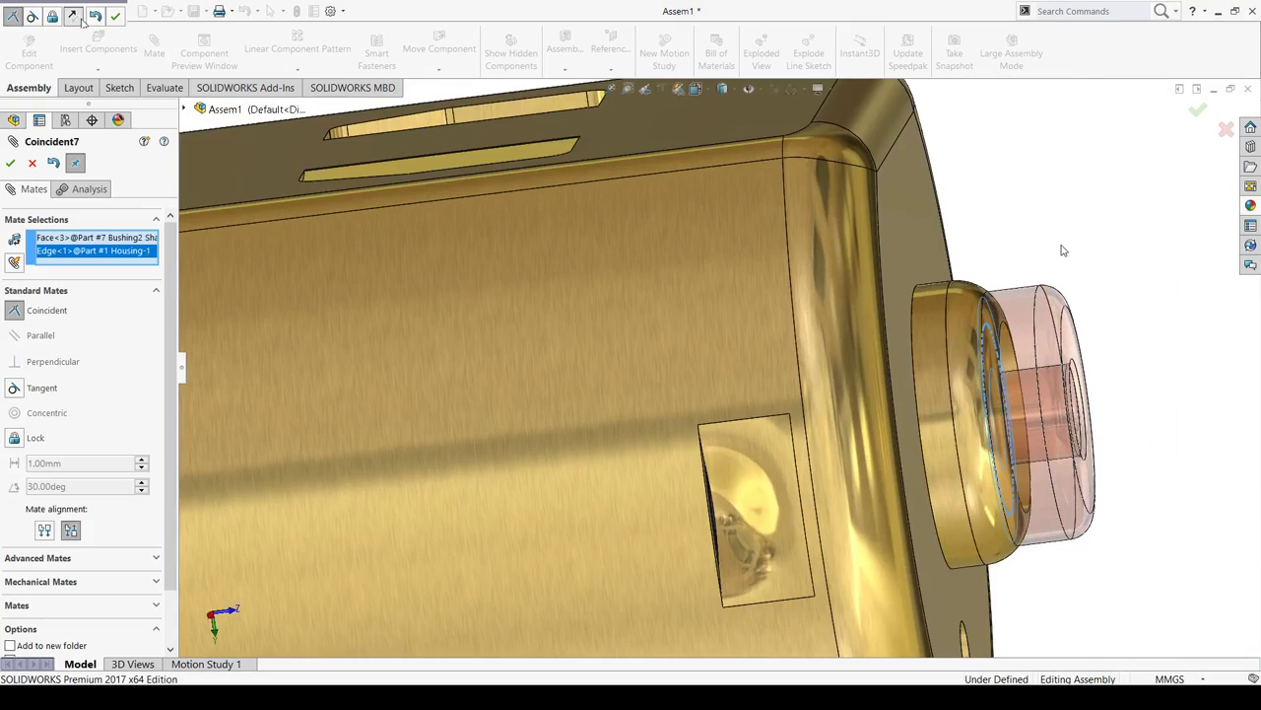
pyautogui.hotkey('alt', 'f')
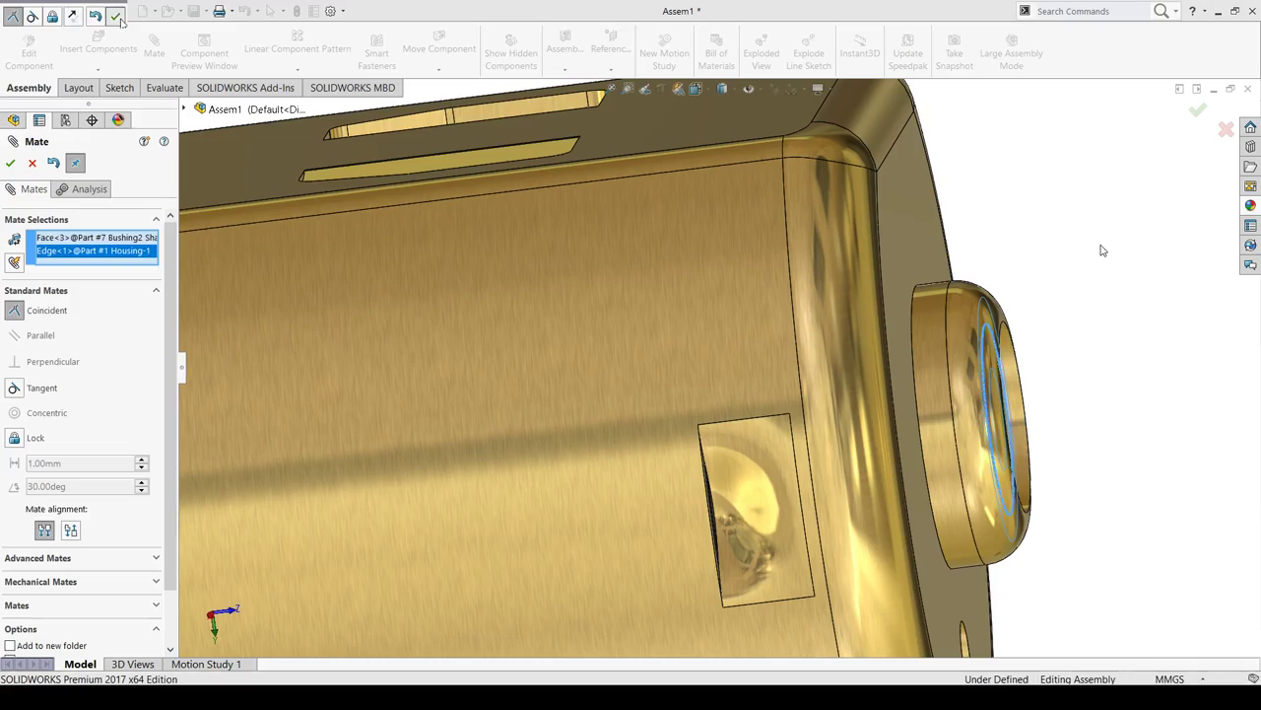
pyautogui.press('Return')
pyautogui.moveTo(1103, 251)
pyautogui.mouseDown(button='middle')
pyautogui.moveTo(911, 403)
pyautogui.moveTo(681, 427)
pyautogui.moveTo(727, 447)
pyautogui.mouseUp(button='middle')
pyautogui.scroll(-3, 737, 378)
pyautogui.scroll(3, 737, 377)
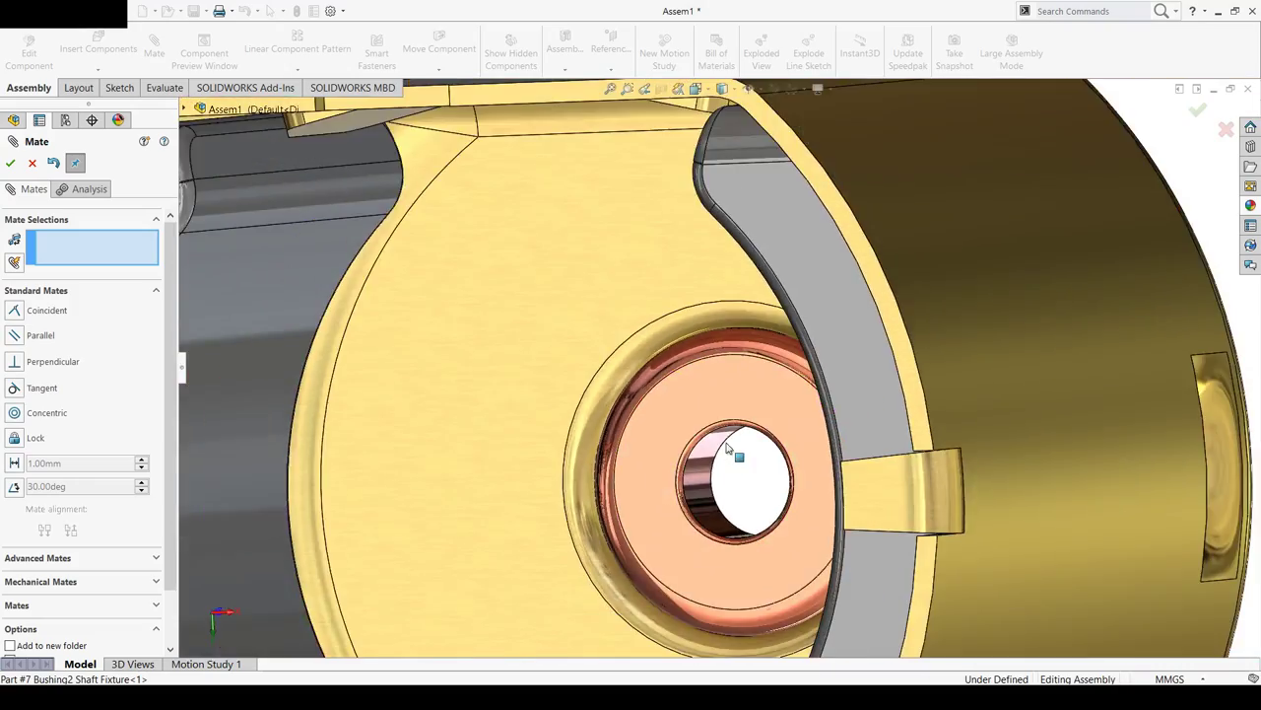
pyautogui.scroll(3, 671, 479)
pyautogui.moveTo(631, 468)
pyautogui.mouseDown(button='middle')
pyautogui.moveTo(642, 462)
pyautogui.moveTo(249, 321)
pyautogui.mouseUp(button='middle')
# Insert Part #5 Spacer and place it below the housing
pyautogui.click(10, 164)
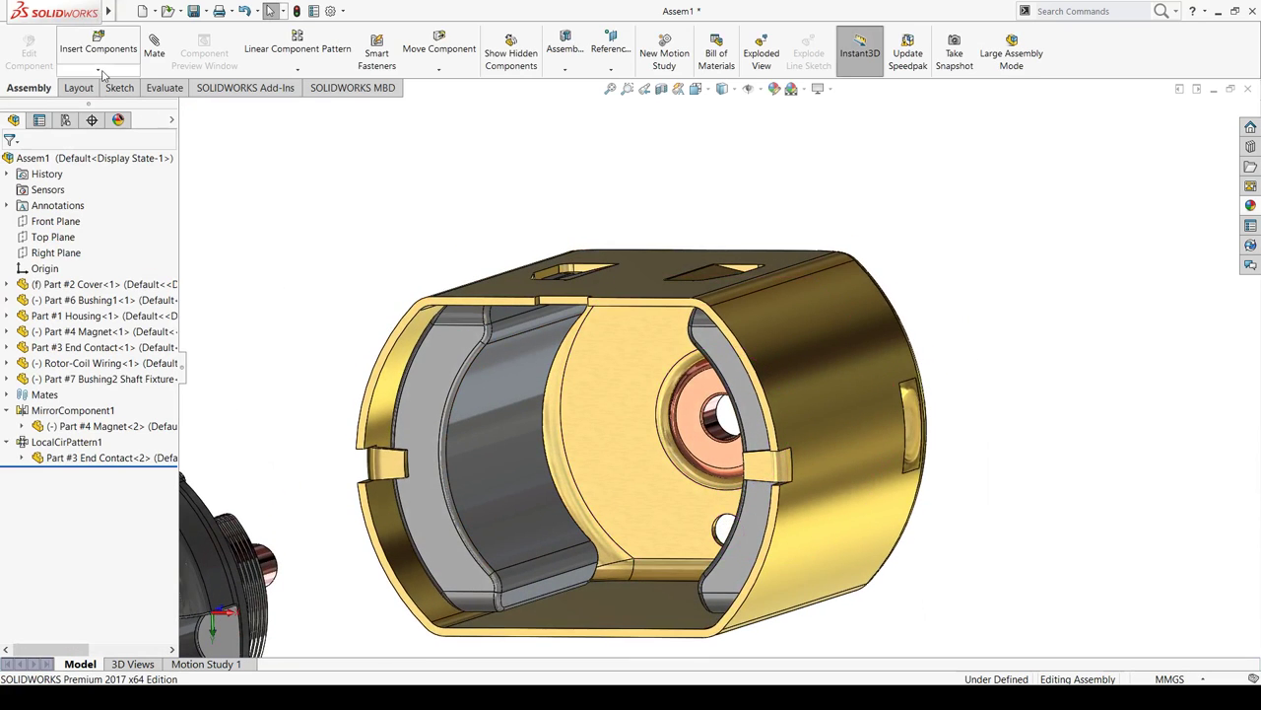
pyautogui.click(98, 45)
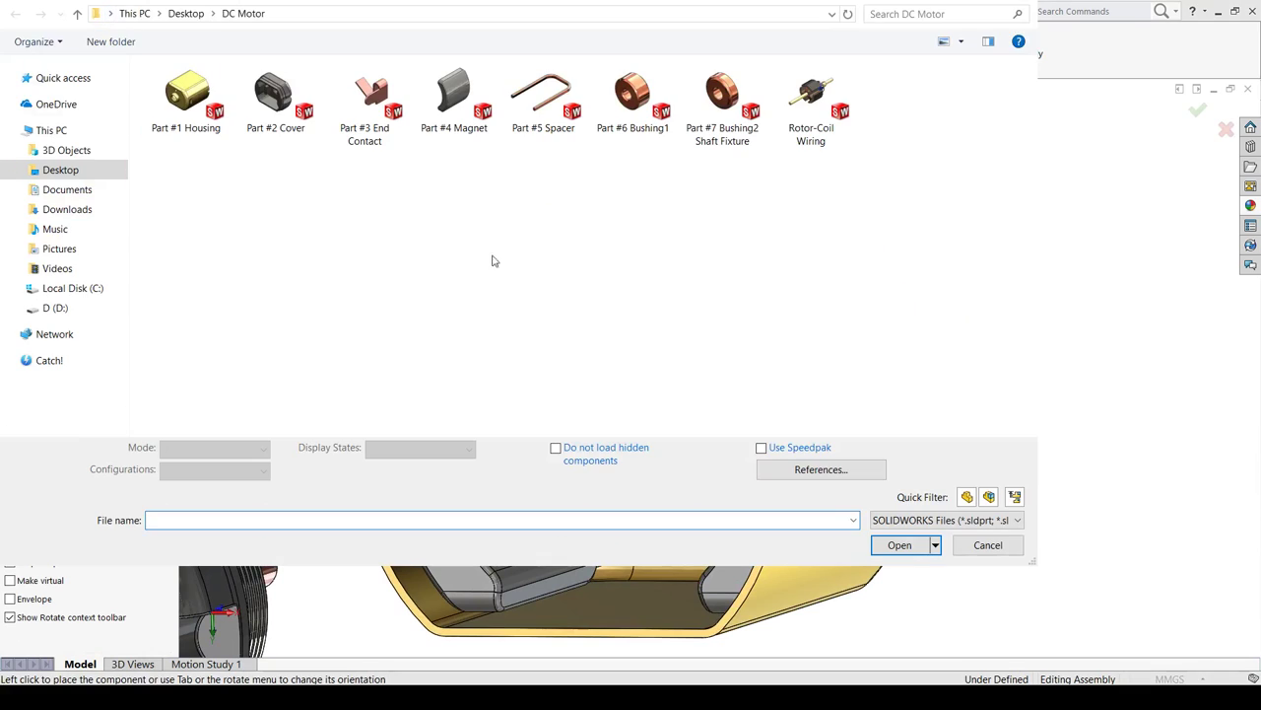
pyautogui.doubleClick(543, 114)
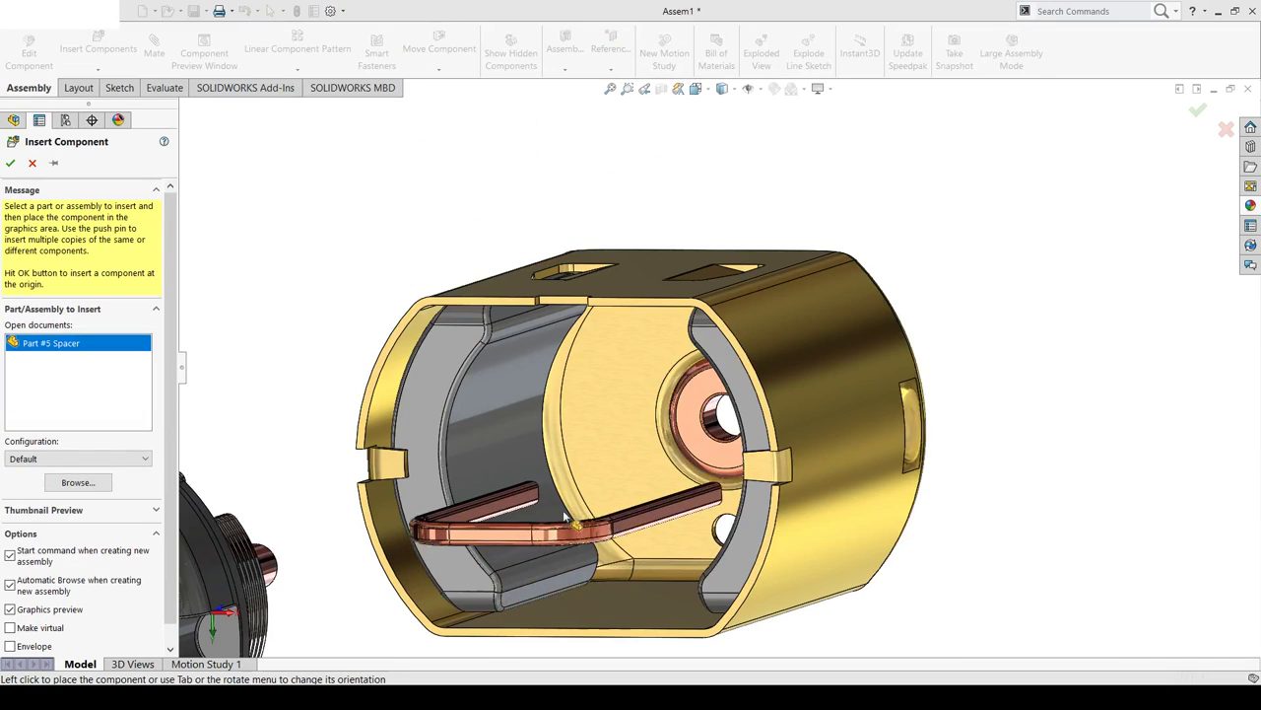
pyautogui.scroll(3, 676, 493)
pyautogui.moveTo(676, 493); pyautogui.dragTo(616, 505, button='middle')
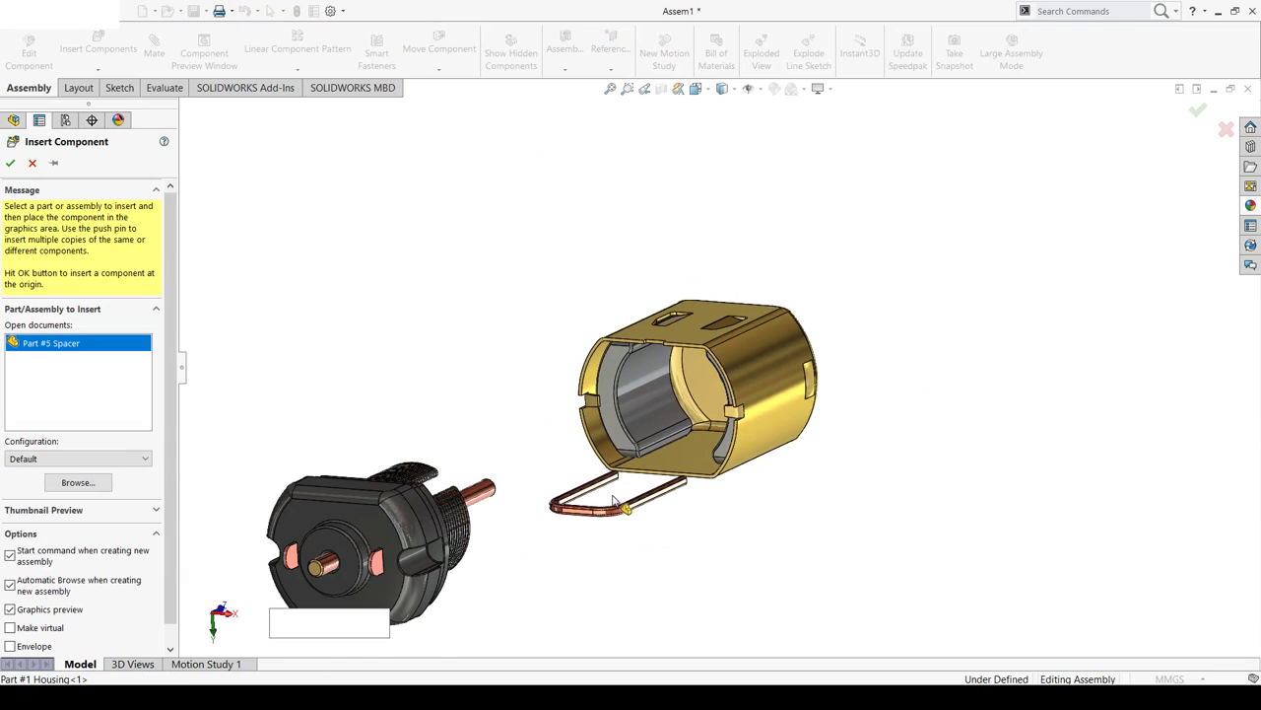
pyautogui.click(616, 504)
# Rotate the spacer so its U shape faces up, positioned under the housing opening
pyautogui.scroll(-3, 552, 480)
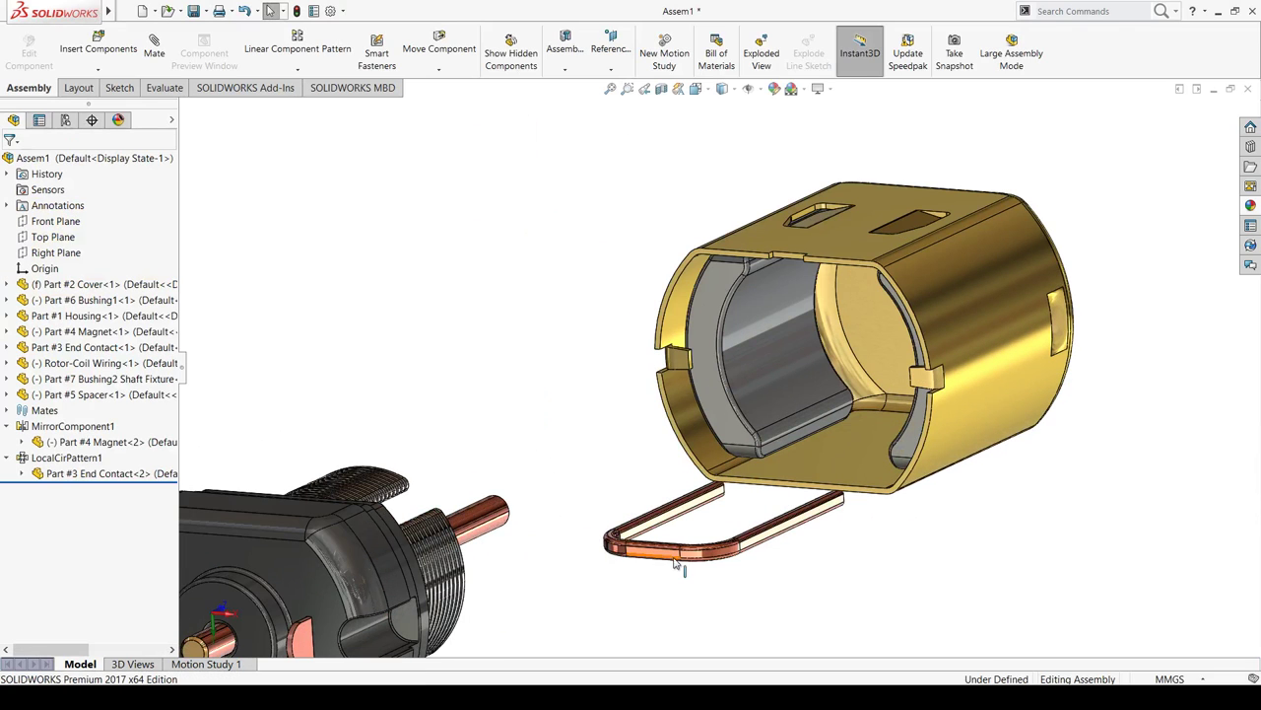
pyautogui.moveTo(676, 561)
pyautogui.mouseDown(button='right')
pyautogui.moveTo(840, 500)
pyautogui.moveTo(910, 583)
pyautogui.mouseUp(button='right')
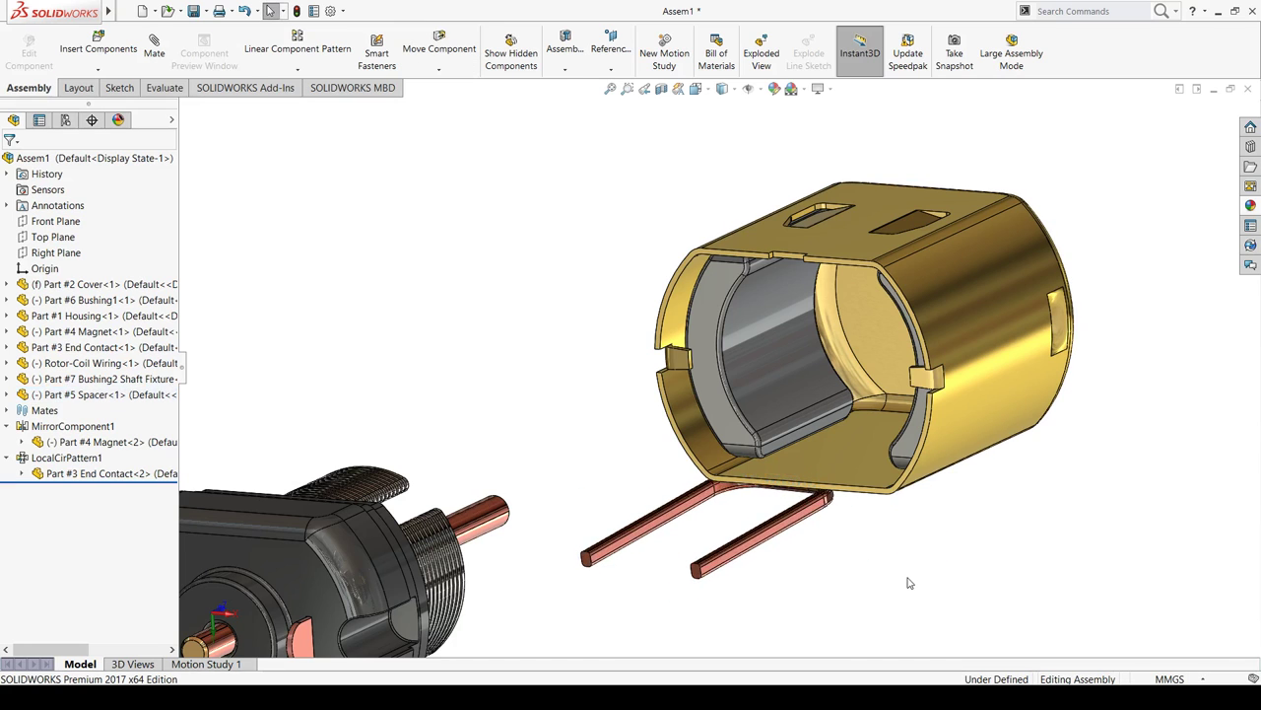
pyautogui.moveTo(909, 582); pyautogui.dragTo(754, 555, button='middle')
pyautogui.moveTo(755, 555)
pyautogui.mouseDown(button='right')
pyautogui.moveTo(670, 552)
pyautogui.moveTo(684, 555)
pyautogui.moveTo(629, 566)
pyautogui.mouseUp(button='right')
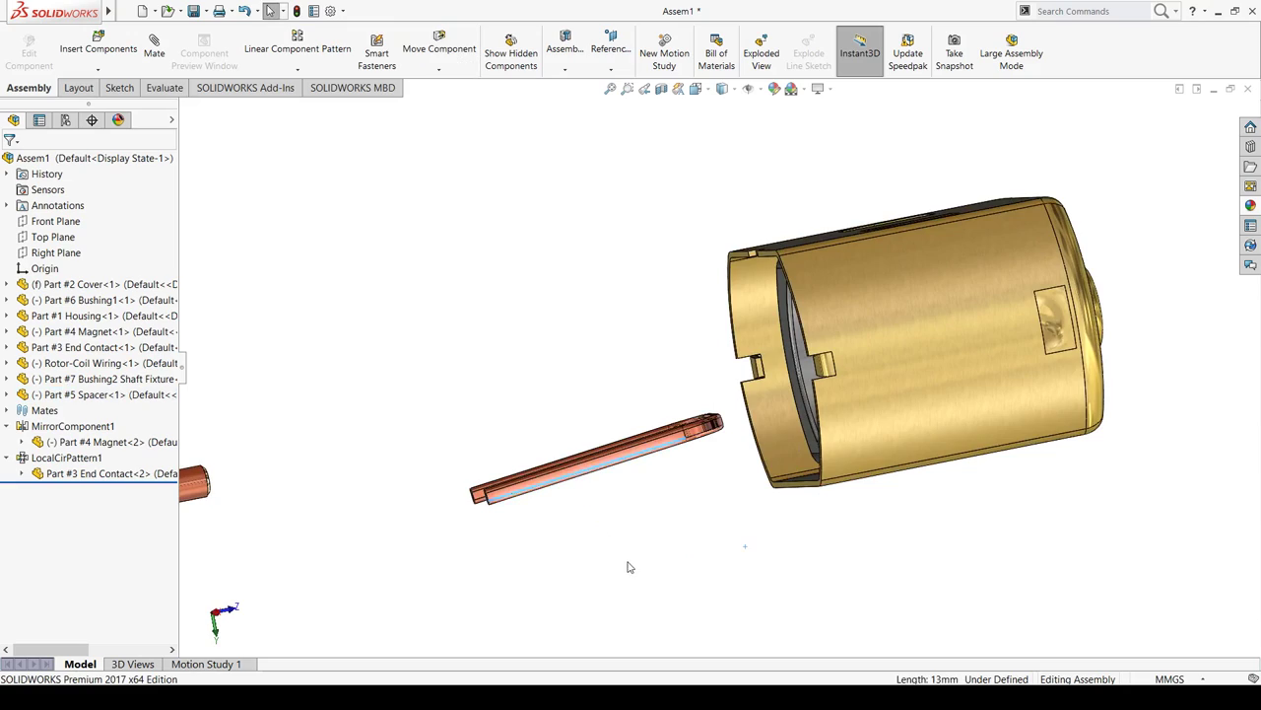
pyautogui.moveTo(630, 567); pyautogui.dragTo(565, 486, button='middle')
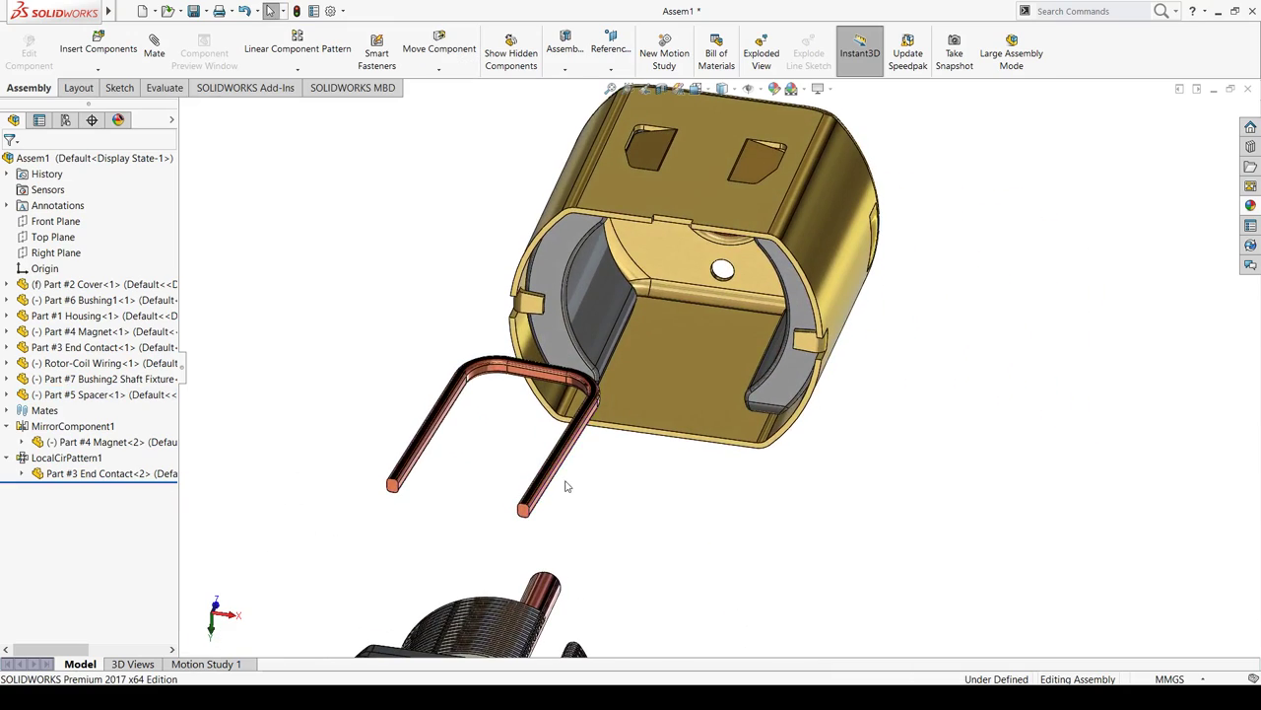
pyautogui.moveTo(545, 480); pyautogui.dragTo(670, 514, button='right')
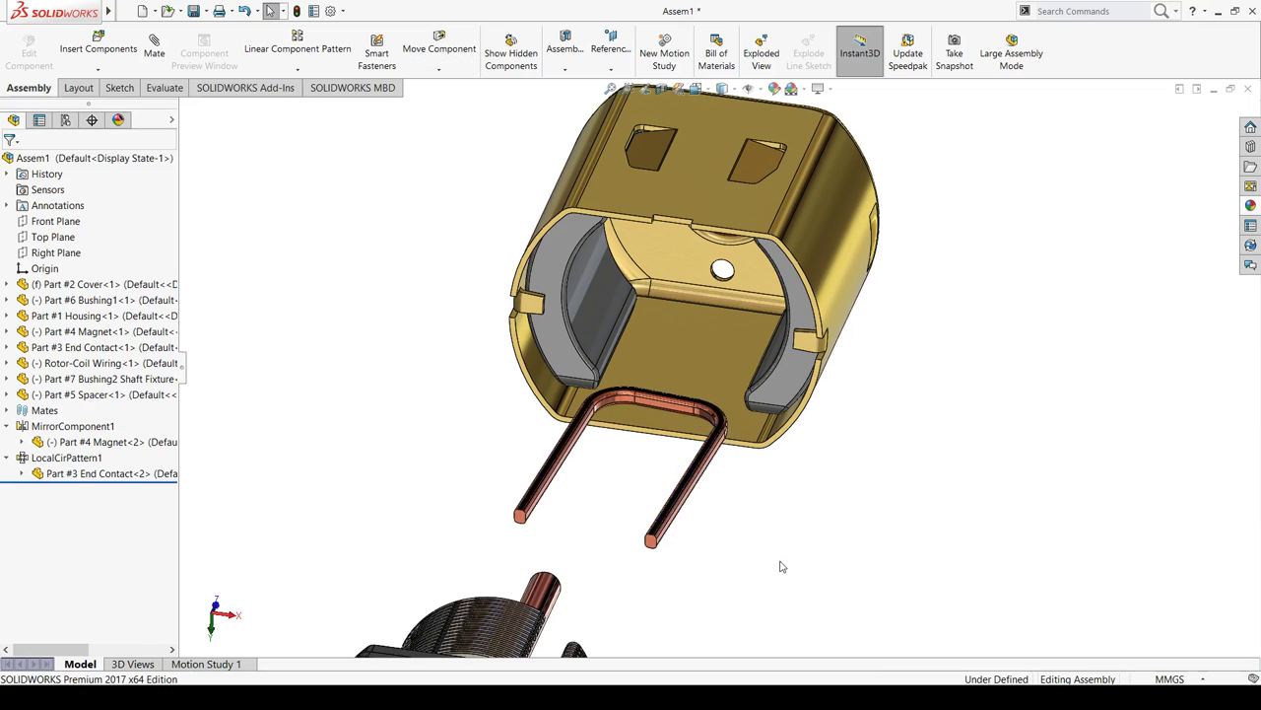
pyautogui.moveTo(671, 512)
pyautogui.mouseDown(button='middle')
pyautogui.moveTo(704, 477)
pyautogui.moveTo(633, 431)
pyautogui.moveTo(811, 523)
pyautogui.mouseUp(button='middle')
pyautogui.scroll(-5, 811, 524)
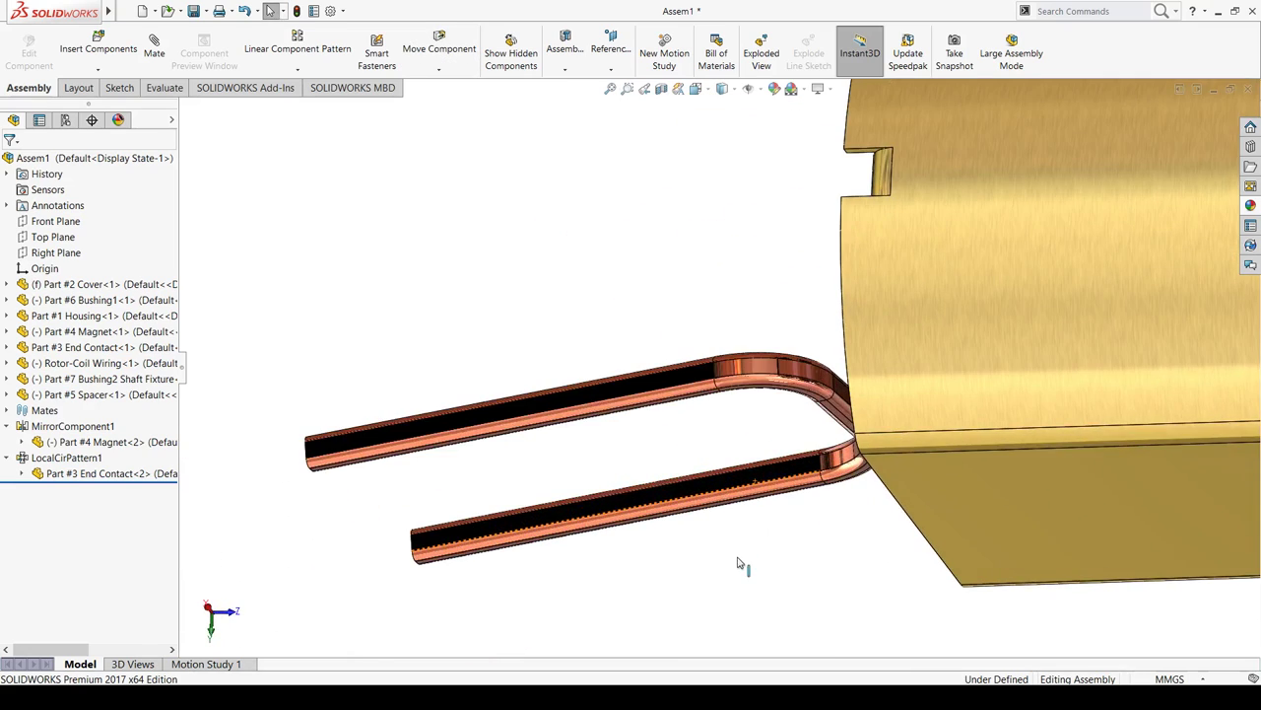
pyautogui.moveTo(740, 563); pyautogui.dragTo(760, 470, button='middle')
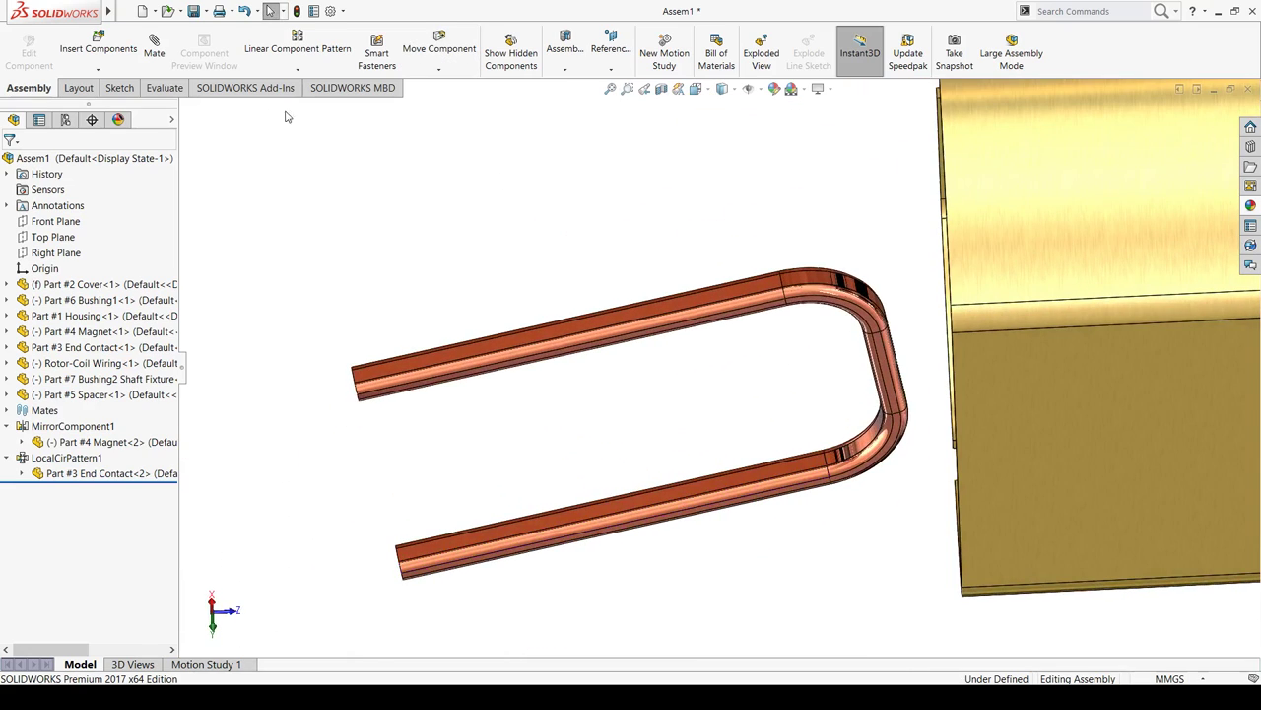
# Mate the spacer's flat face coincident with the housing's interior floor
pyautogui.press('m')
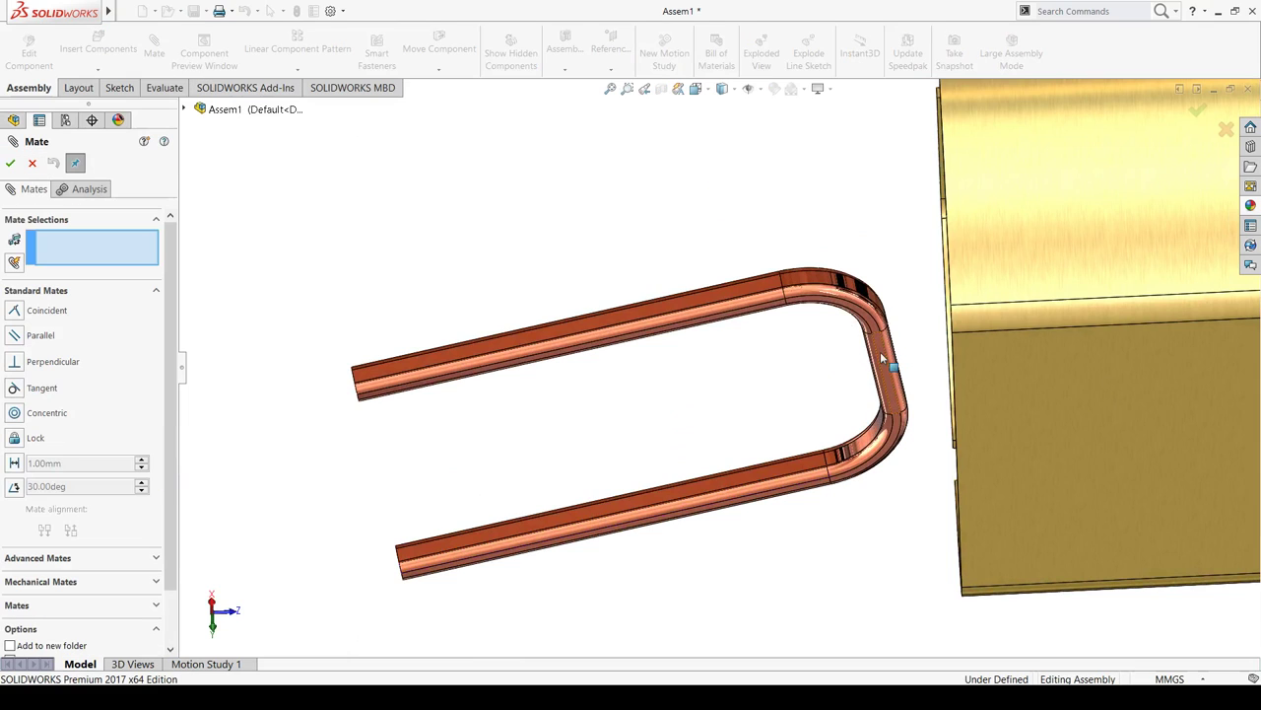
pyautogui.click(883, 359)
pyautogui.scroll(-2, 883, 360)
pyautogui.scroll(-3, 814, 326)
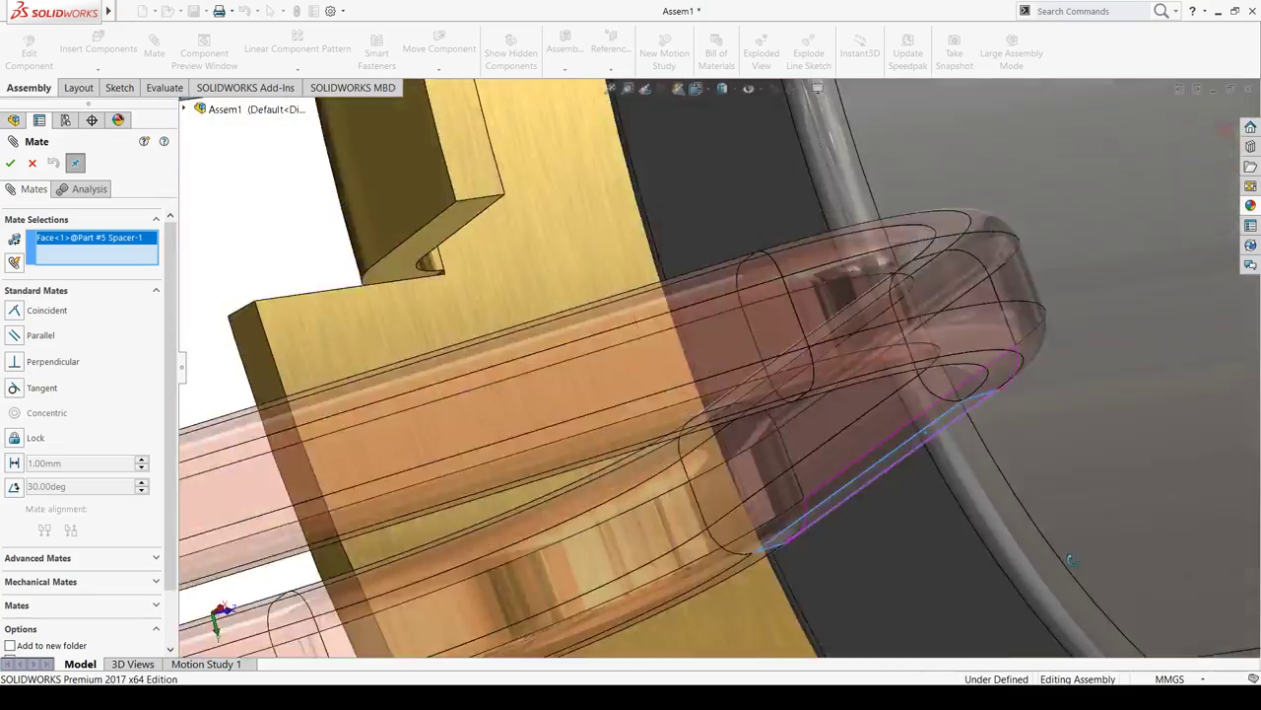
pyautogui.moveTo(1025, 490)
pyautogui.mouseDown(button='middle')
pyautogui.moveTo(939, 493)
pyautogui.moveTo(1076, 594)
pyautogui.mouseUp(button='middle')
pyautogui.scroll(-2, 948, 516)
pyautogui.click(1076, 593)
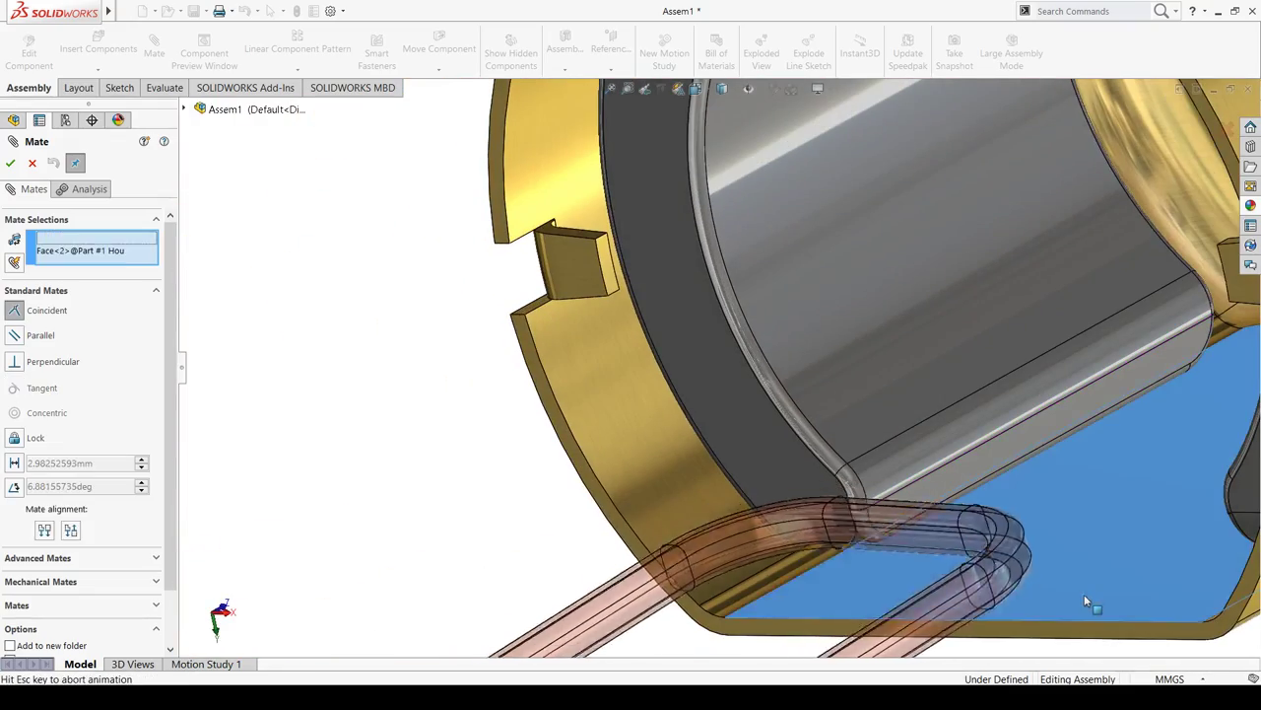
pyautogui.scroll(3, 817, 588)
pyautogui.moveTo(808, 555)
pyautogui.mouseDown(button='middle')
pyautogui.moveTo(836, 565)
pyautogui.moveTo(708, 515)
pyautogui.mouseUp(button='middle')
pyautogui.click(10, 164)
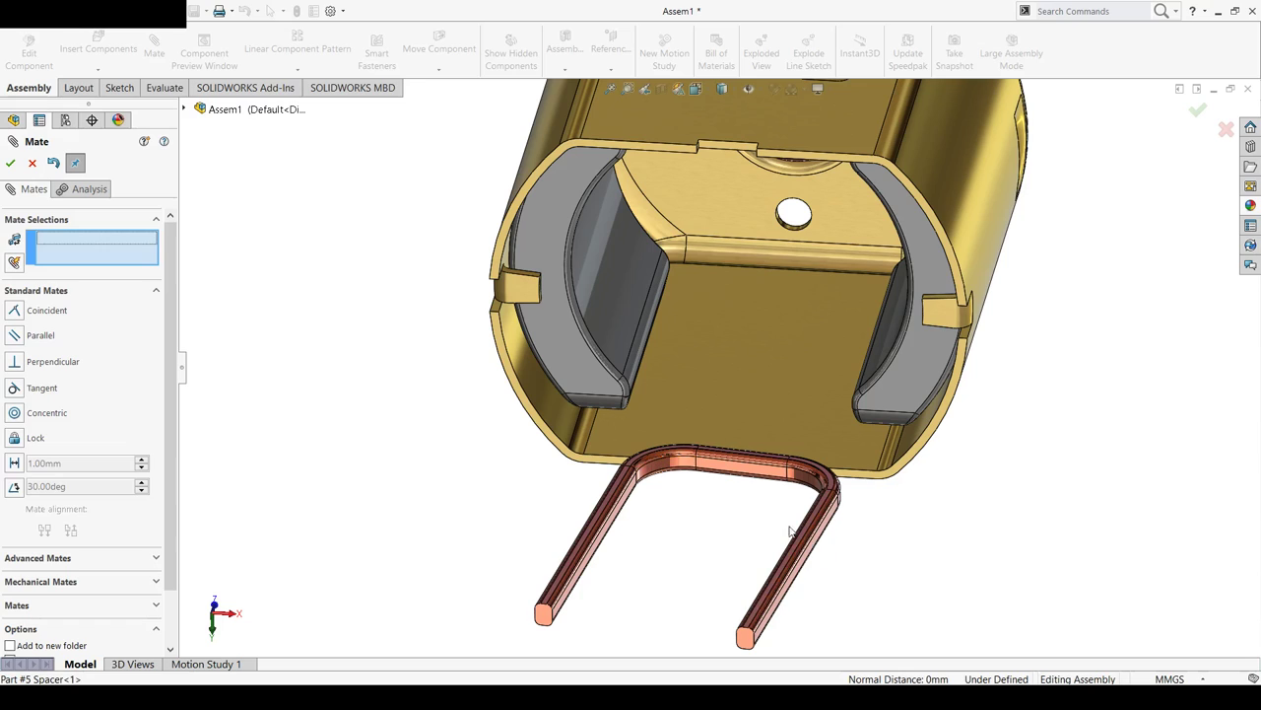
# Add a second coincident mate between another housing face and the matching spacer face
pyautogui.click(751, 230)
pyautogui.moveTo(816, 365); pyautogui.dragTo(684, 379, button='middle')
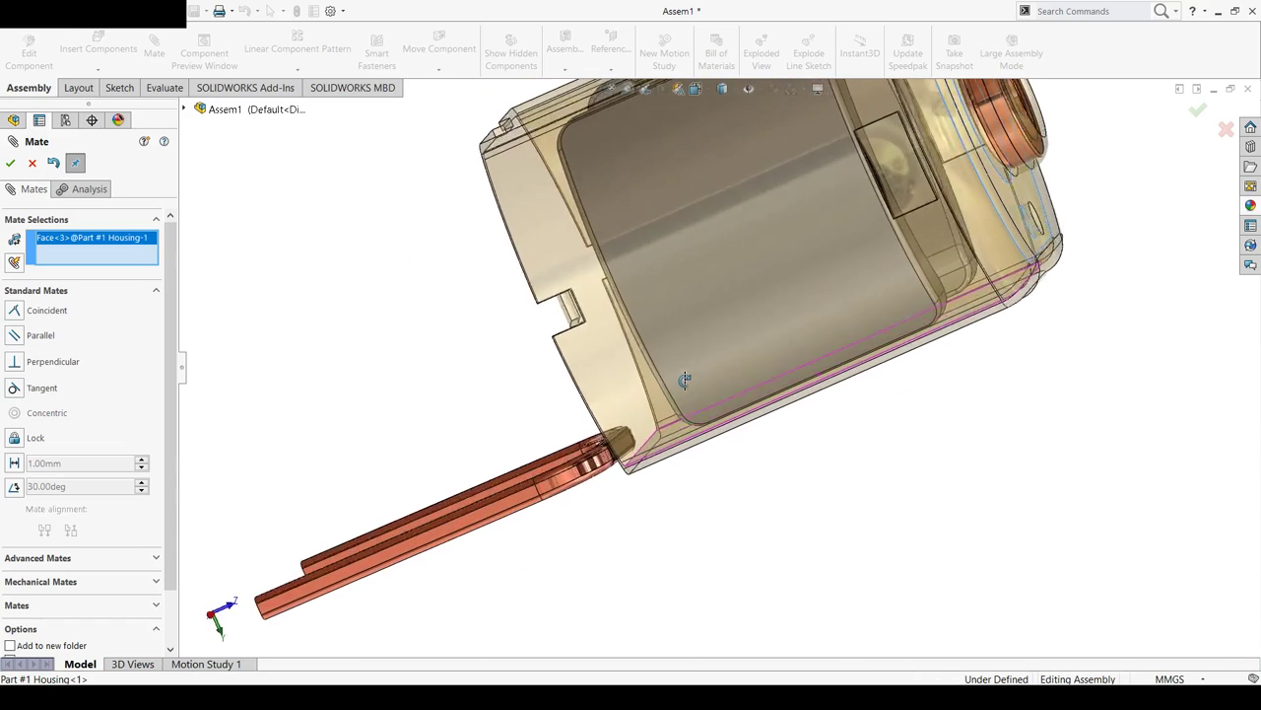
pyautogui.scroll(-3, 621, 449)
pyautogui.scroll(-2, 645, 508)
pyautogui.click(709, 442)
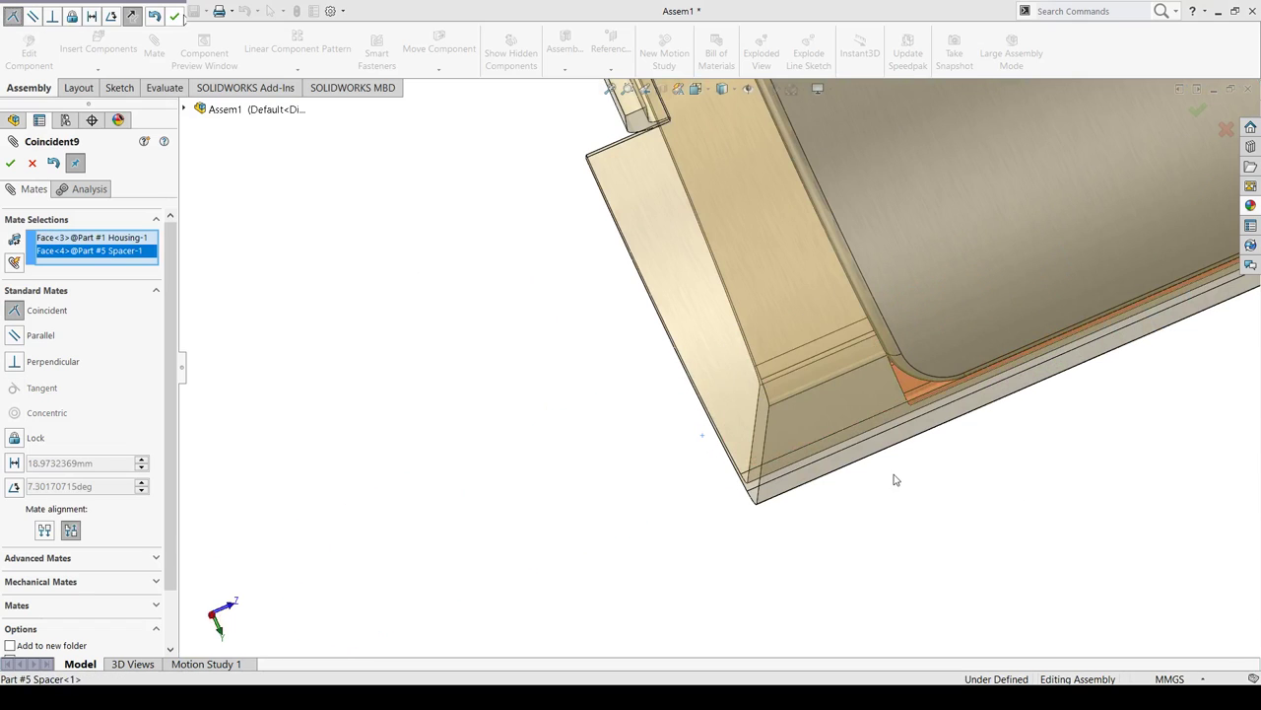
pyautogui.press('Return')
pyautogui.moveTo(896, 479); pyautogui.dragTo(830, 333, button='middle')
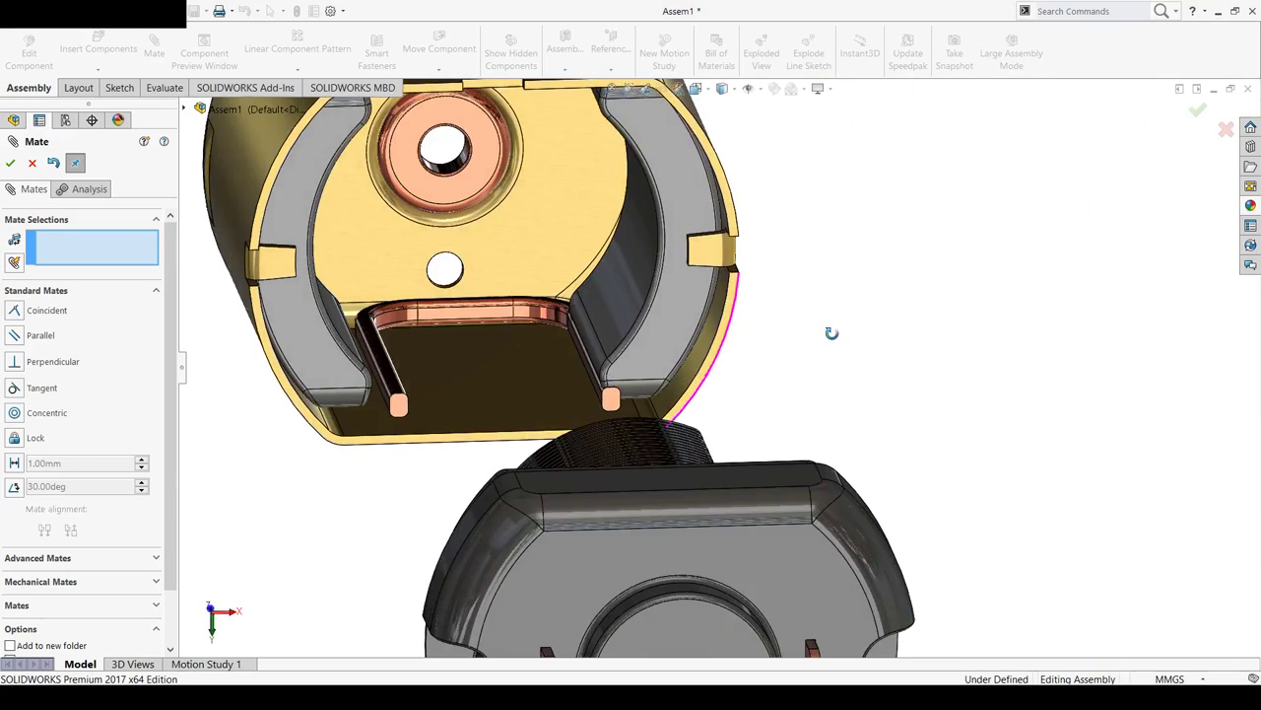
pyautogui.moveTo(831, 333); pyautogui.dragTo(403, 282, button='middle')
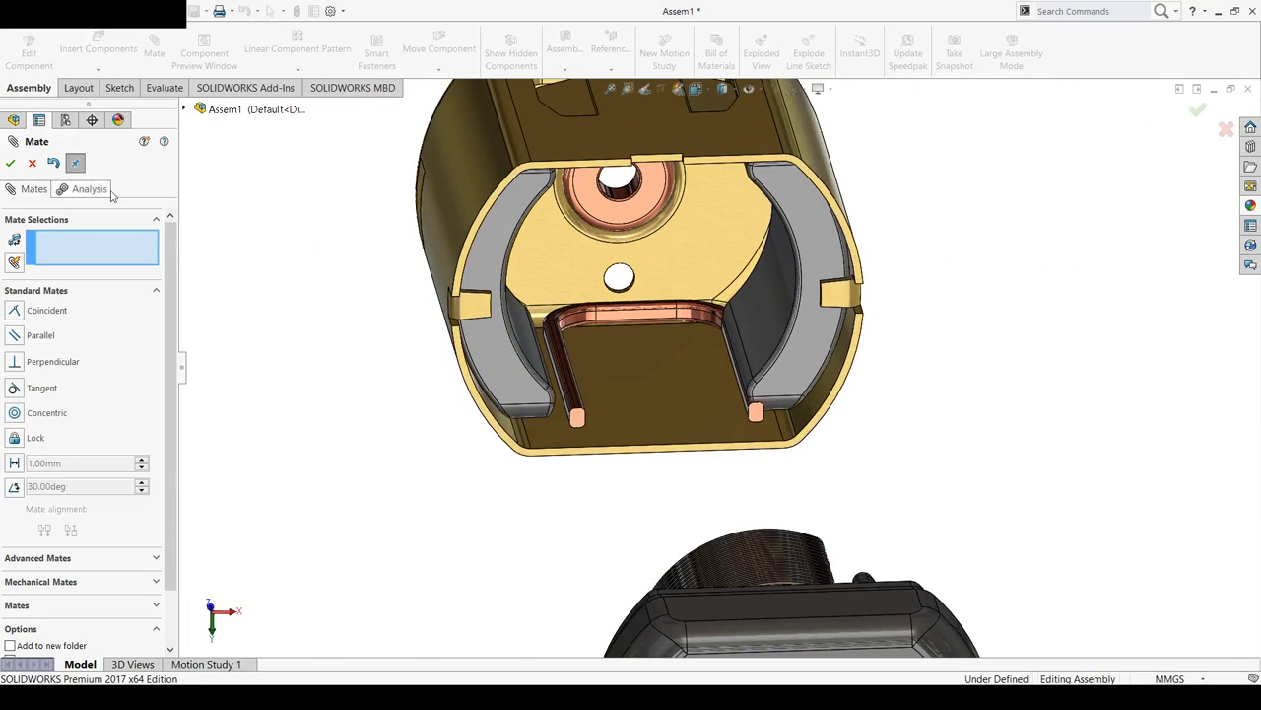
pyautogui.click(156, 292)
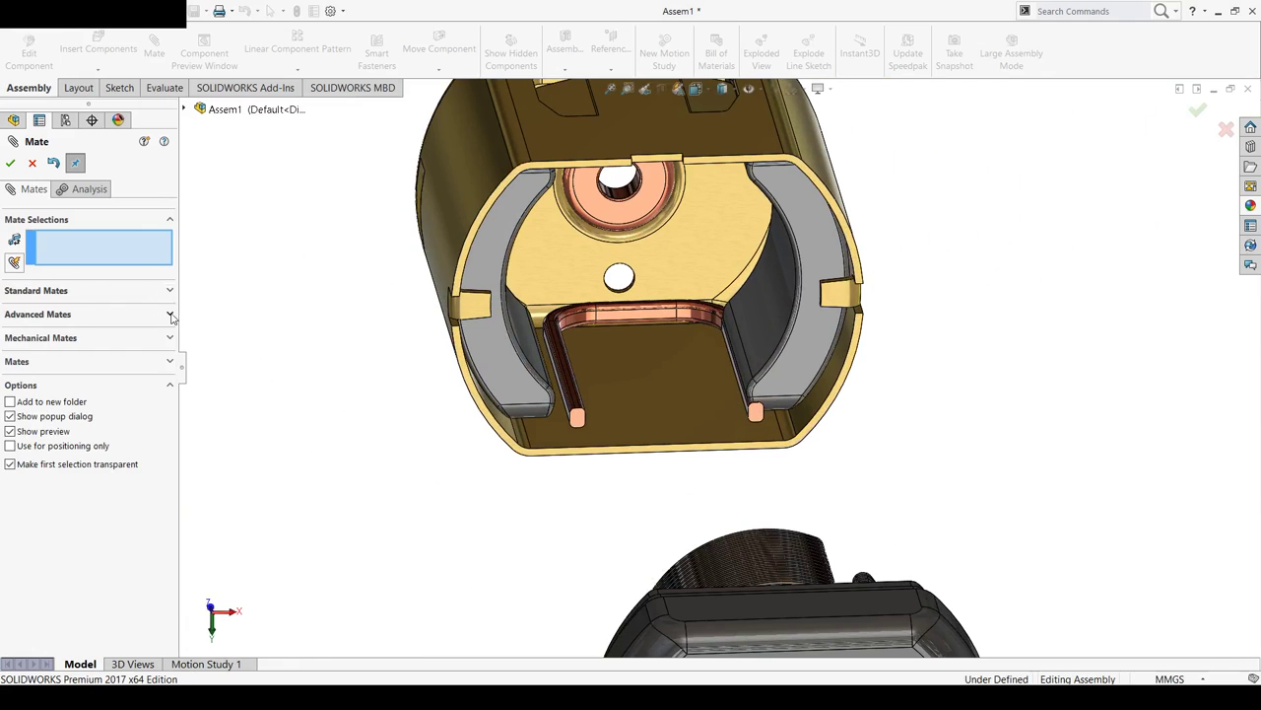
# Start a Width mate using both outer side faces of the spacer as the width faces
pyautogui.click(170, 314)
pyautogui.click(15, 376)
pyautogui.scroll(-3, 691, 370)
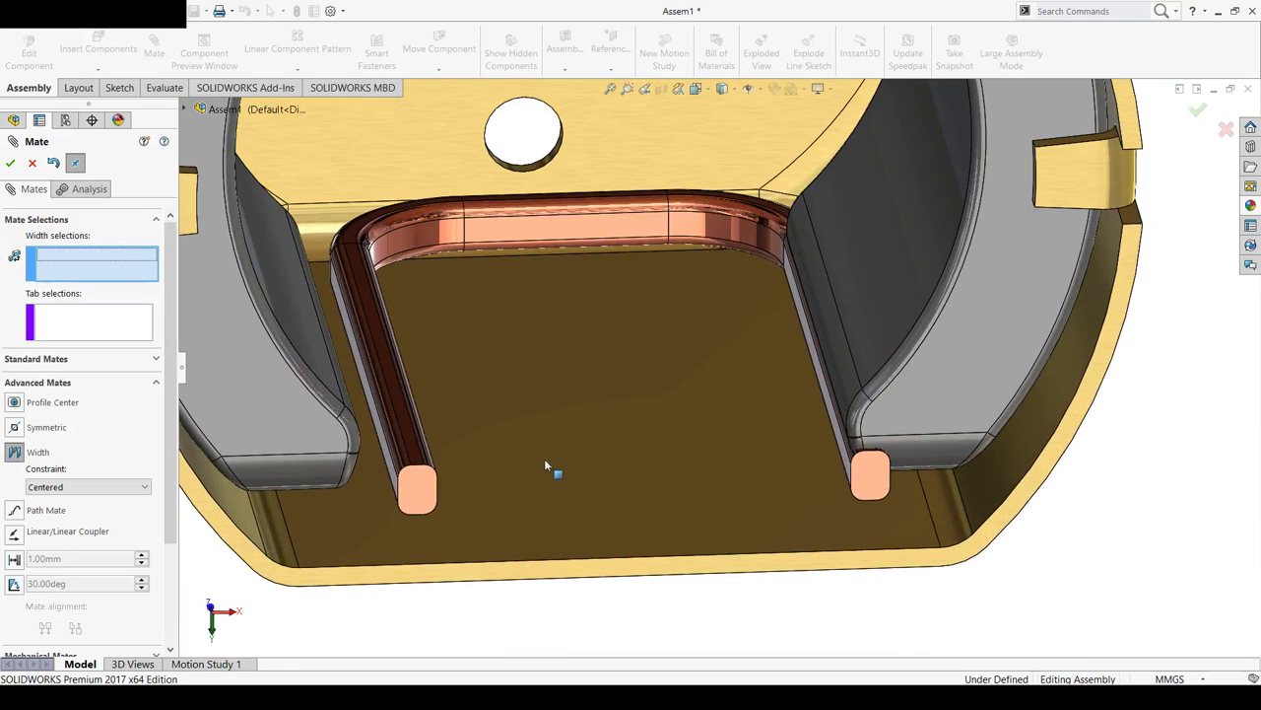
pyautogui.scroll(-2, 544, 458)
pyautogui.scroll(-2, 499, 477)
pyautogui.click(432, 470)
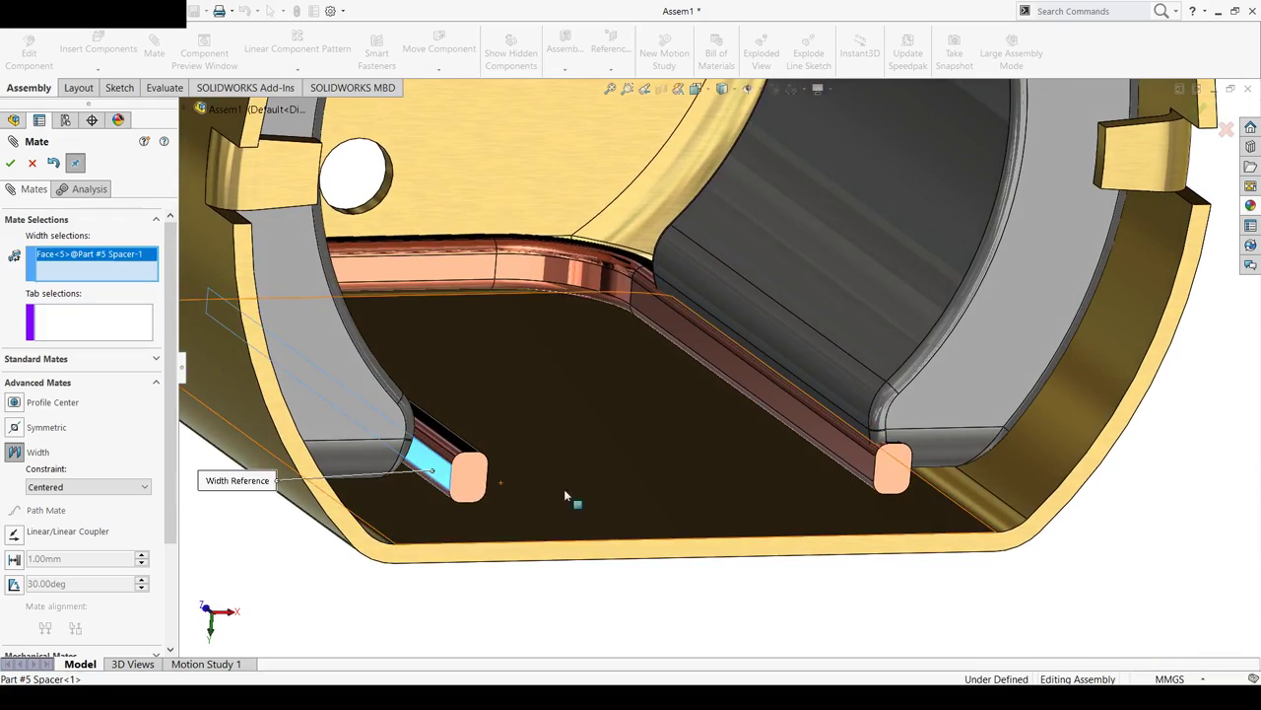
pyautogui.moveTo(564, 489); pyautogui.dragTo(880, 482, button='middle')
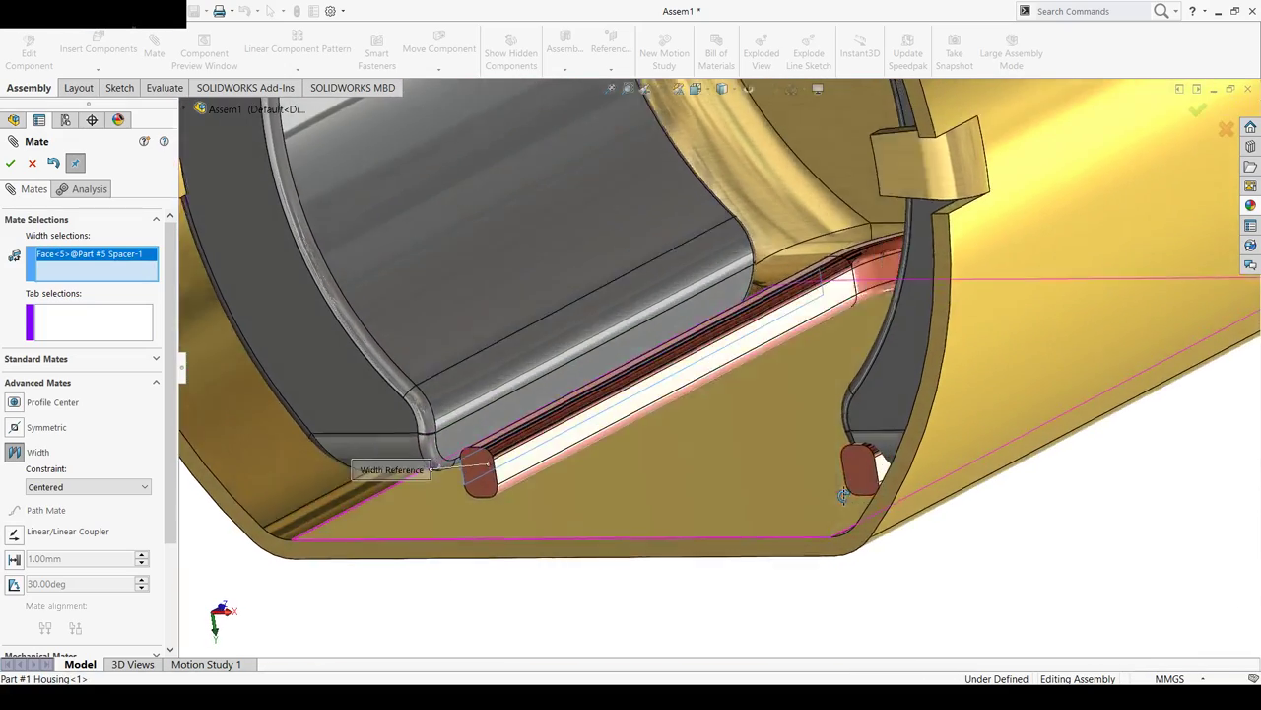
pyautogui.click(890, 473)
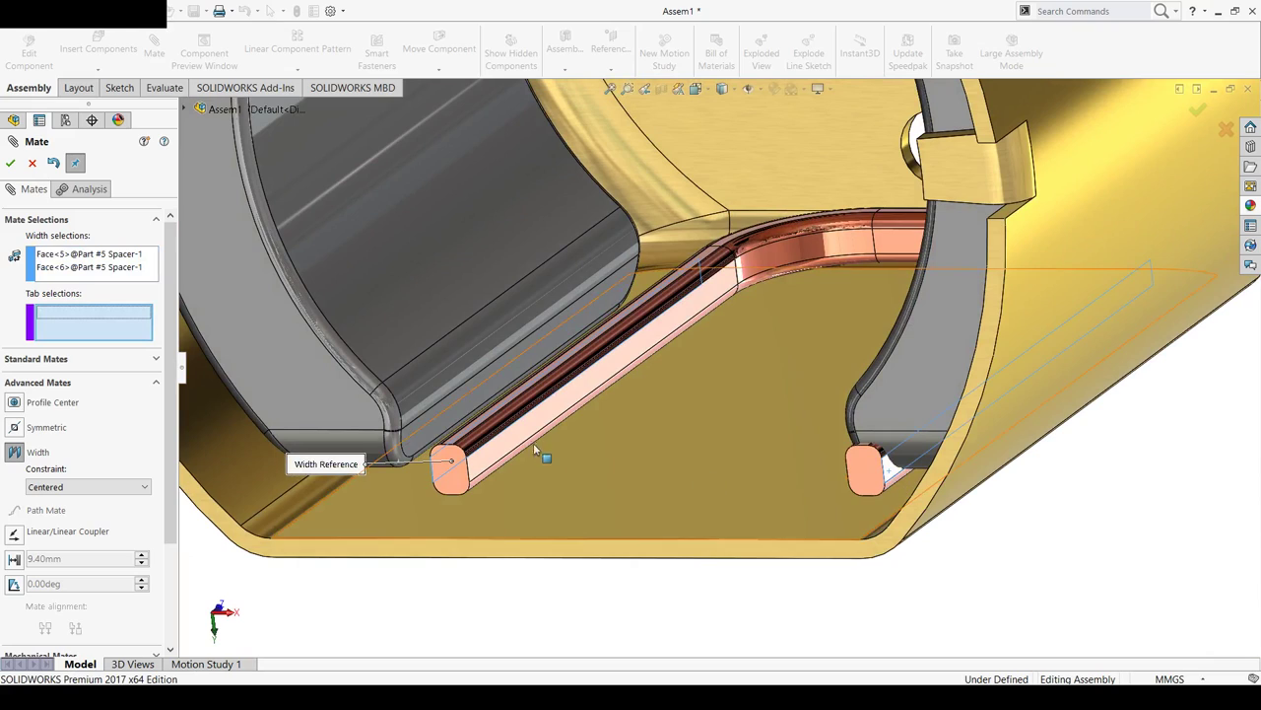
# Pick both magnets' inner faces as tab faces and accept the centring width mate
pyautogui.click(419, 431)
pyautogui.moveTo(419, 431); pyautogui.dragTo(772, 421, button='middle')
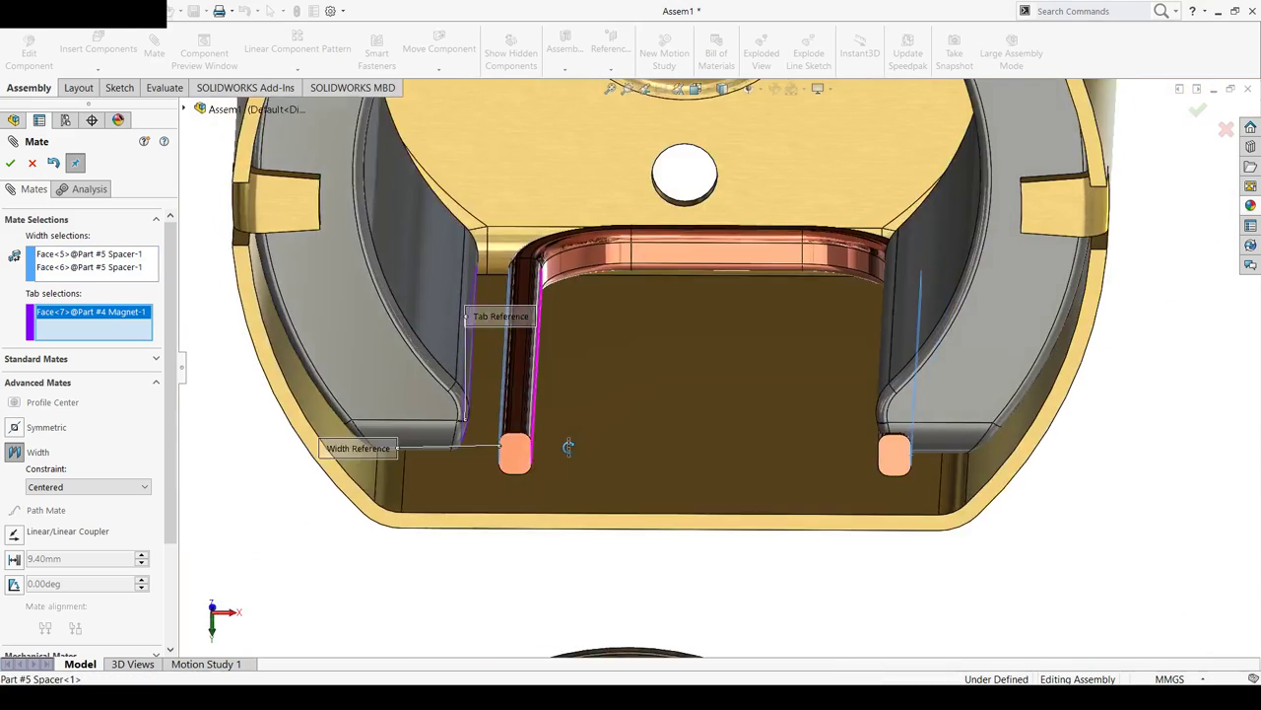
pyautogui.scroll(-3, 771, 421)
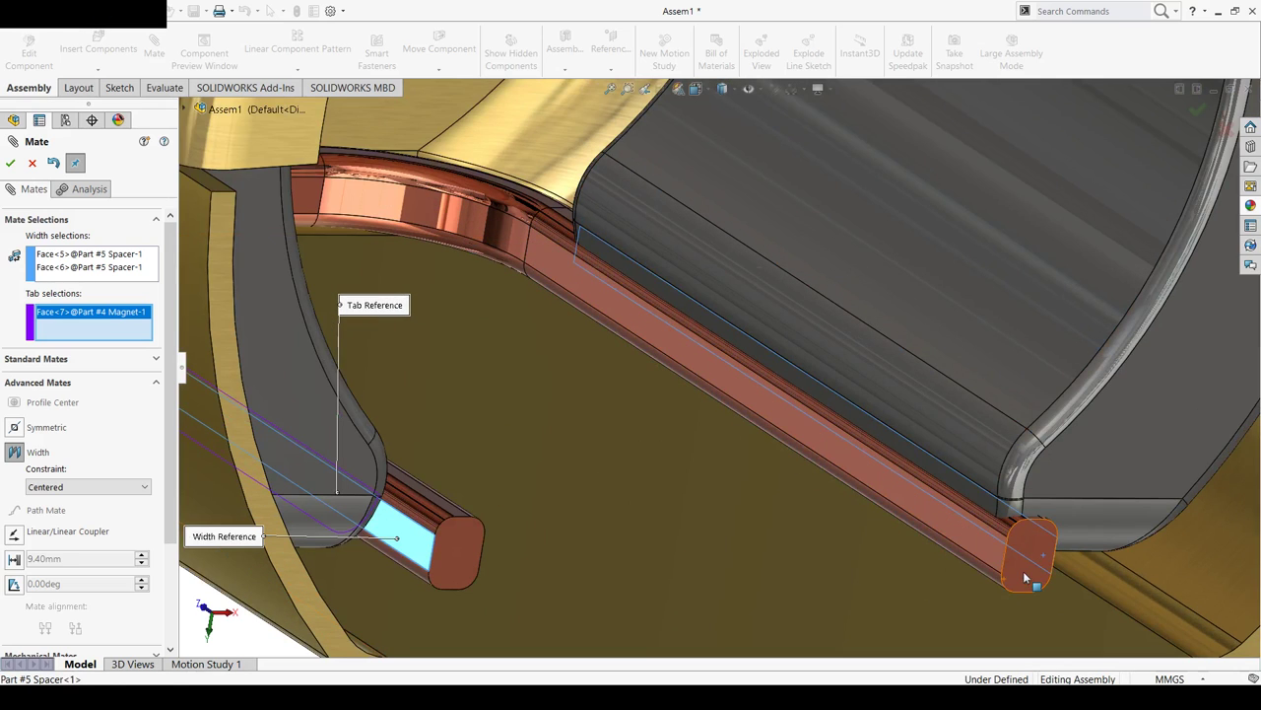
pyautogui.moveTo(1023, 570); pyautogui.dragTo(959, 575, button='middle')
pyautogui.click(958, 580)
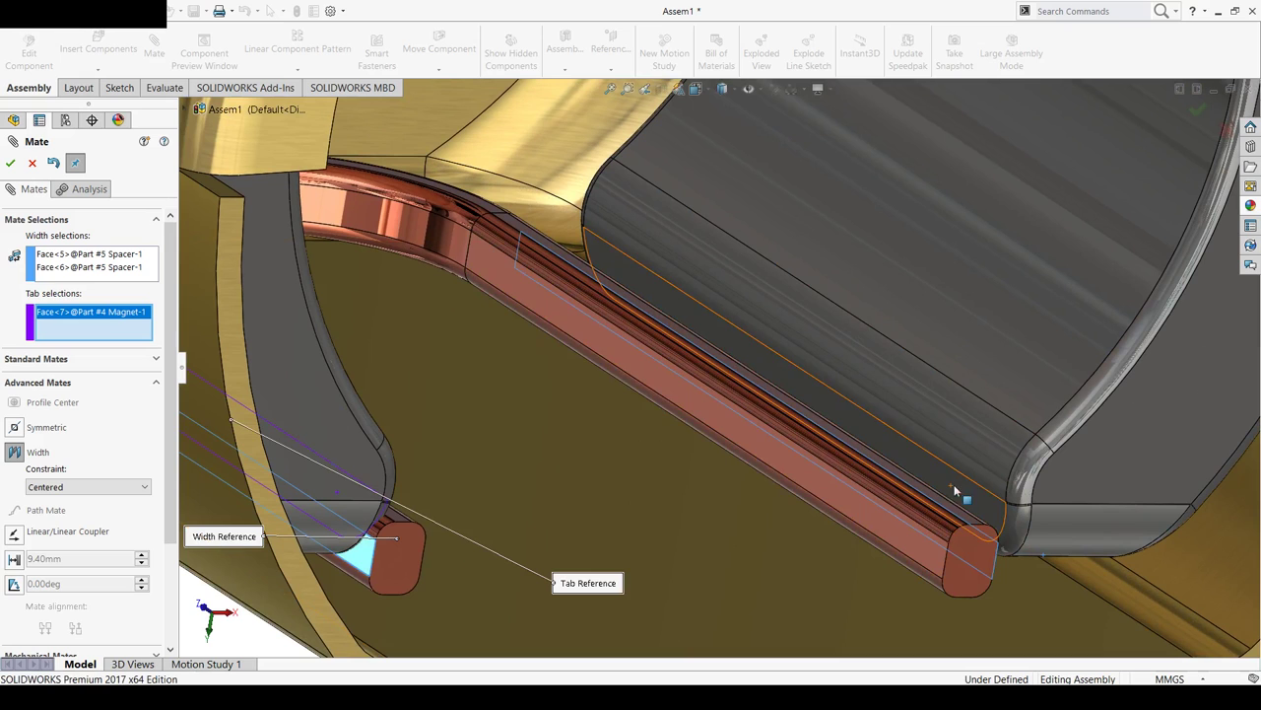
pyautogui.scroll(3, 745, 529)
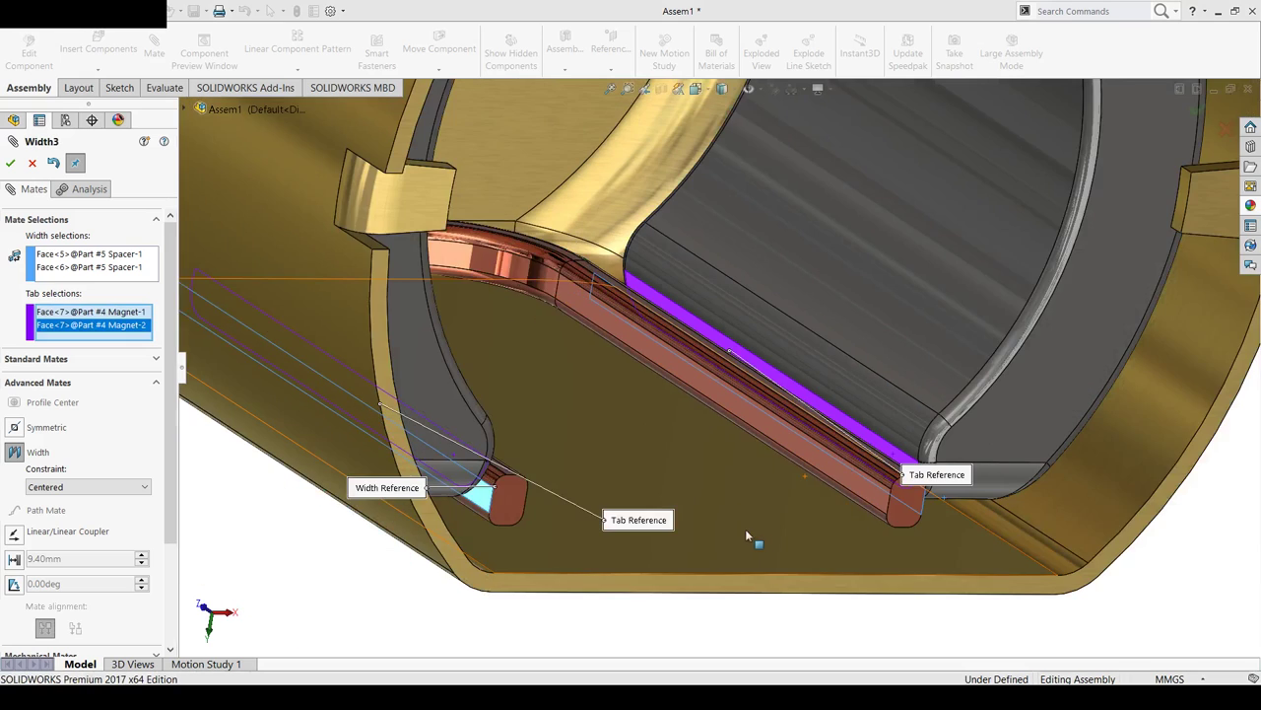
pyautogui.click(11, 165)
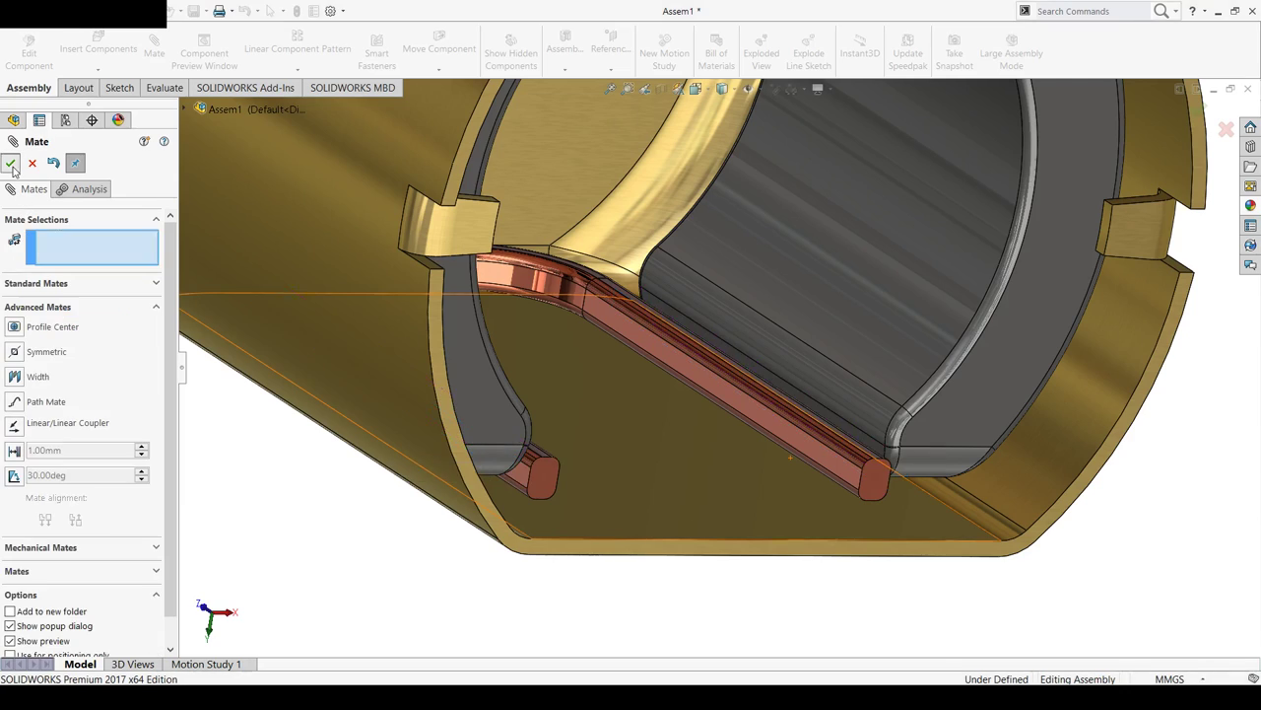
pyautogui.hotkey('ctrl', '1')
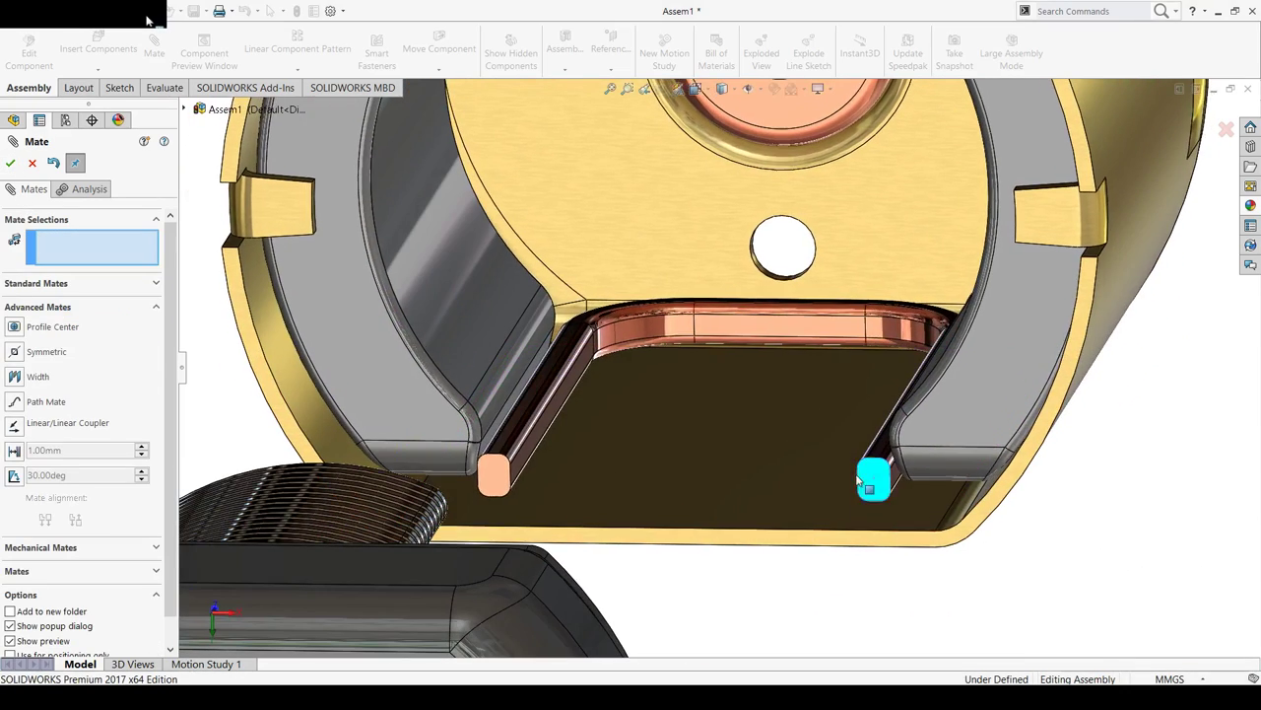
pyautogui.scroll(2, 699, 464)
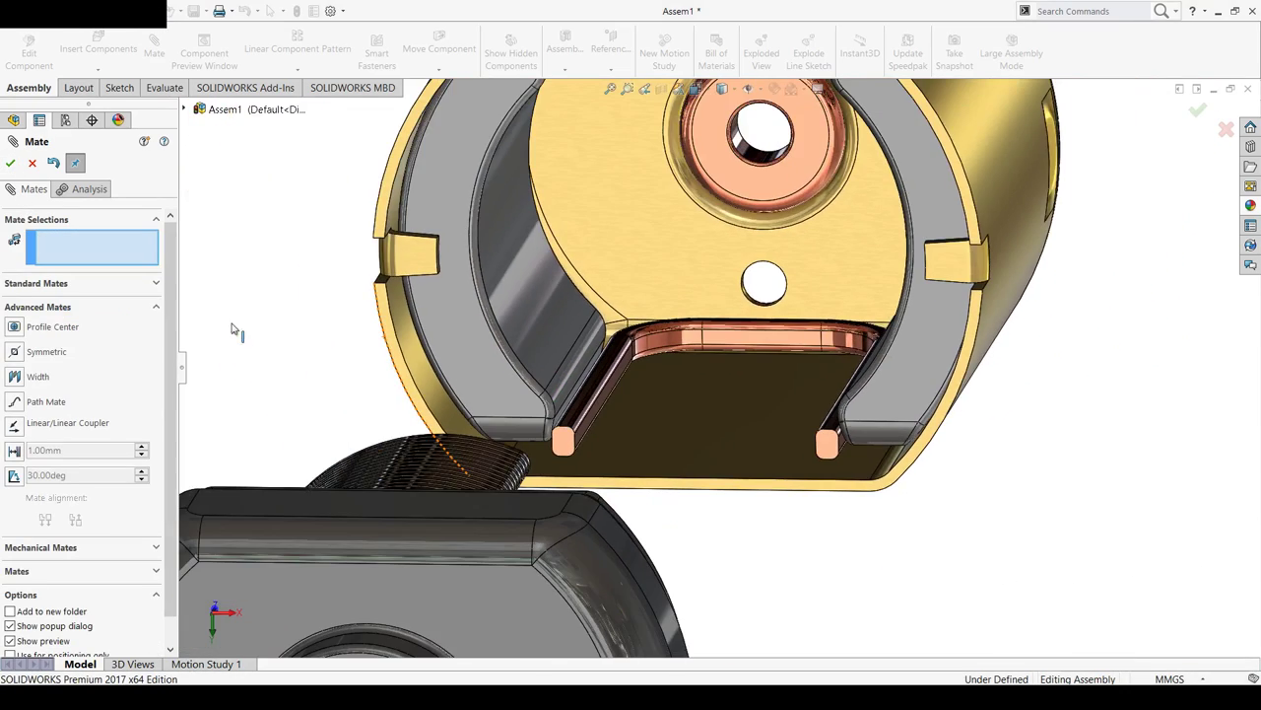
pyautogui.click(11, 165)
pyautogui.scroll(2, 746, 487)
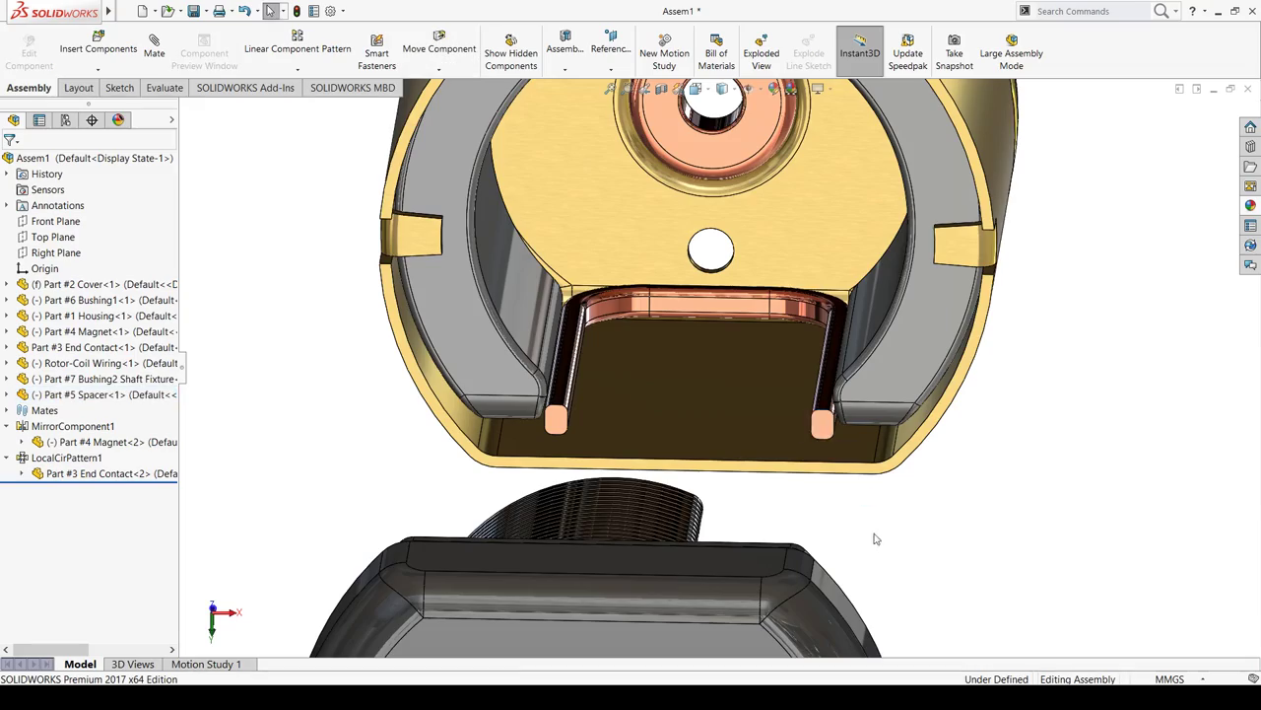
pyautogui.moveTo(873, 535)
pyautogui.mouseDown(button='middle')
pyautogui.moveTo(835, 478)
pyautogui.moveTo(851, 484)
pyautogui.moveTo(834, 484)
pyautogui.mouseUp(button='middle')
pyautogui.scroll(2, 746, 467)
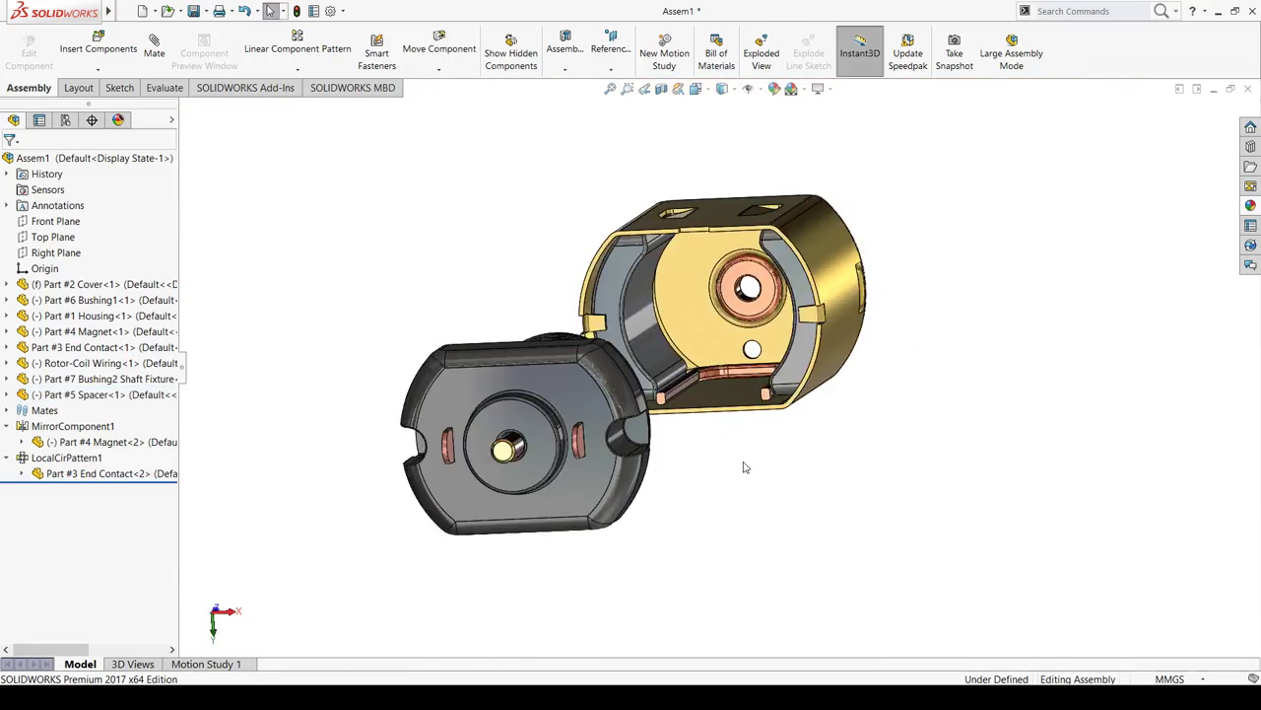
pyautogui.scroll(1, 767, 432)
pyautogui.moveTo(768, 431)
pyautogui.mouseDown(button='middle')
pyautogui.moveTo(774, 404)
pyautogui.moveTo(798, 463)
pyautogui.moveTo(876, 467)
pyautogui.mouseUp(button='middle')
pyautogui.scroll(2, 743, 443)
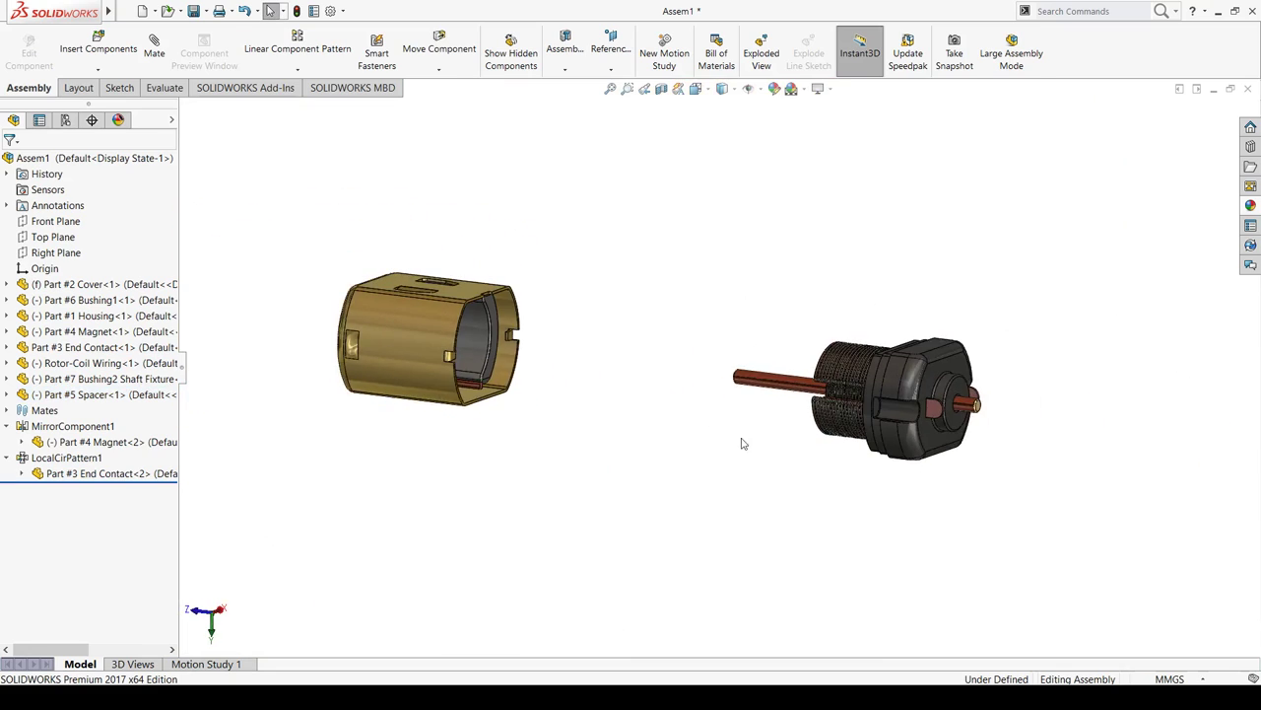
pyautogui.scroll(-1, 452, 305)
pyautogui.moveTo(754, 409); pyautogui.dragTo(725, 412, button='middle')
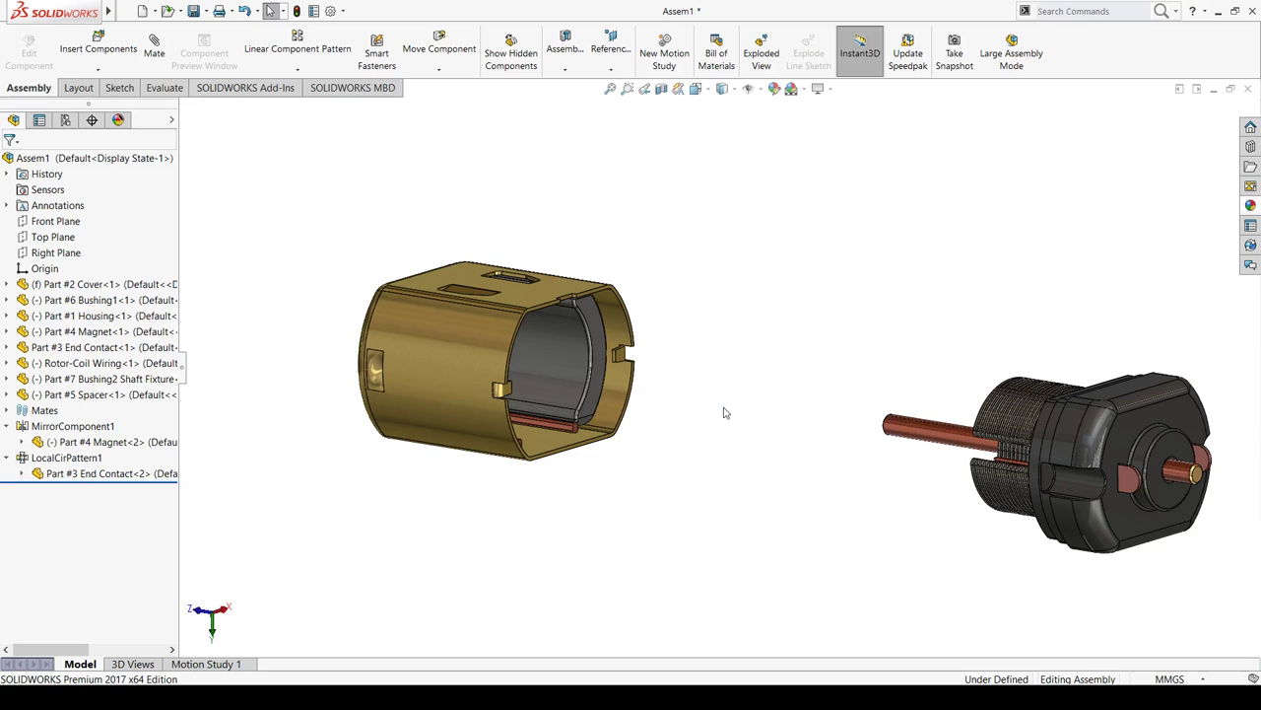
pyautogui.moveTo(609, 289)
pyautogui.mouseDown(button='middle')
pyautogui.moveTo(726, 423)
pyautogui.moveTo(218, 209)
pyautogui.mouseUp(button='middle')
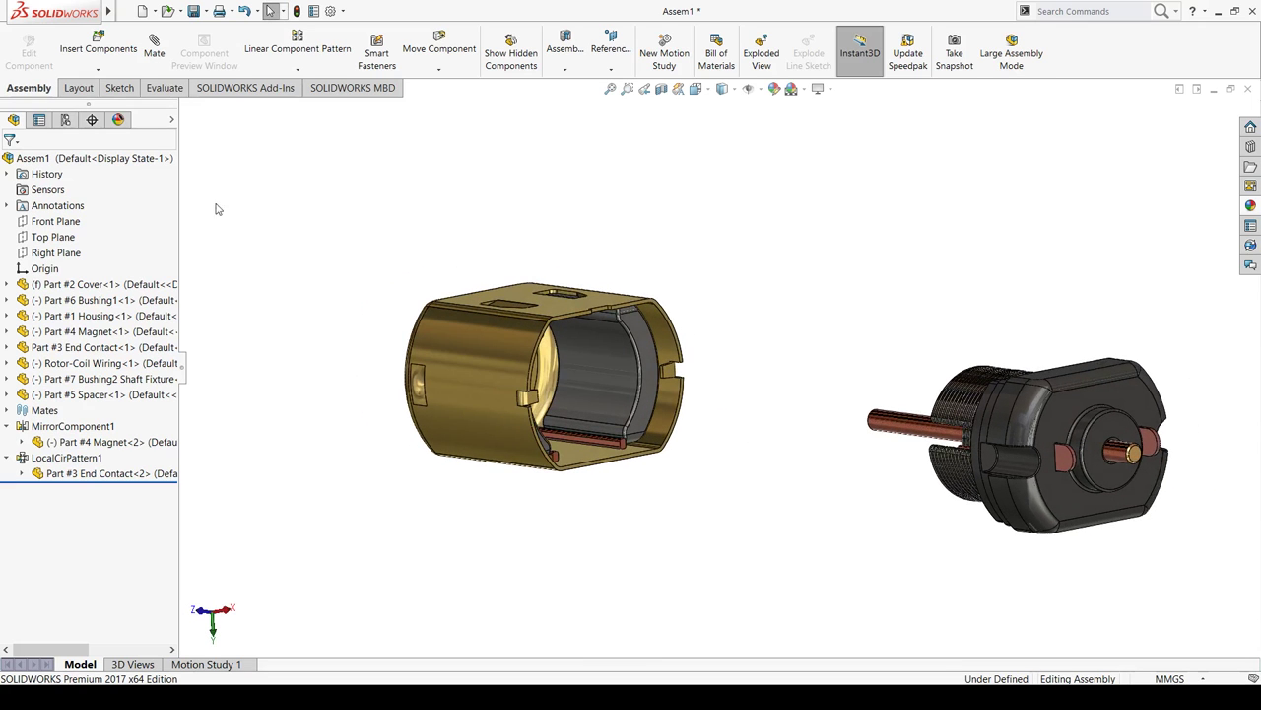
# Mate the housing's rim face coincident with the matching cover face, closing the motor body
pyautogui.click(153, 49)
pyautogui.scroll(-2, 596, 363)
pyautogui.scroll(-2, 560, 323)
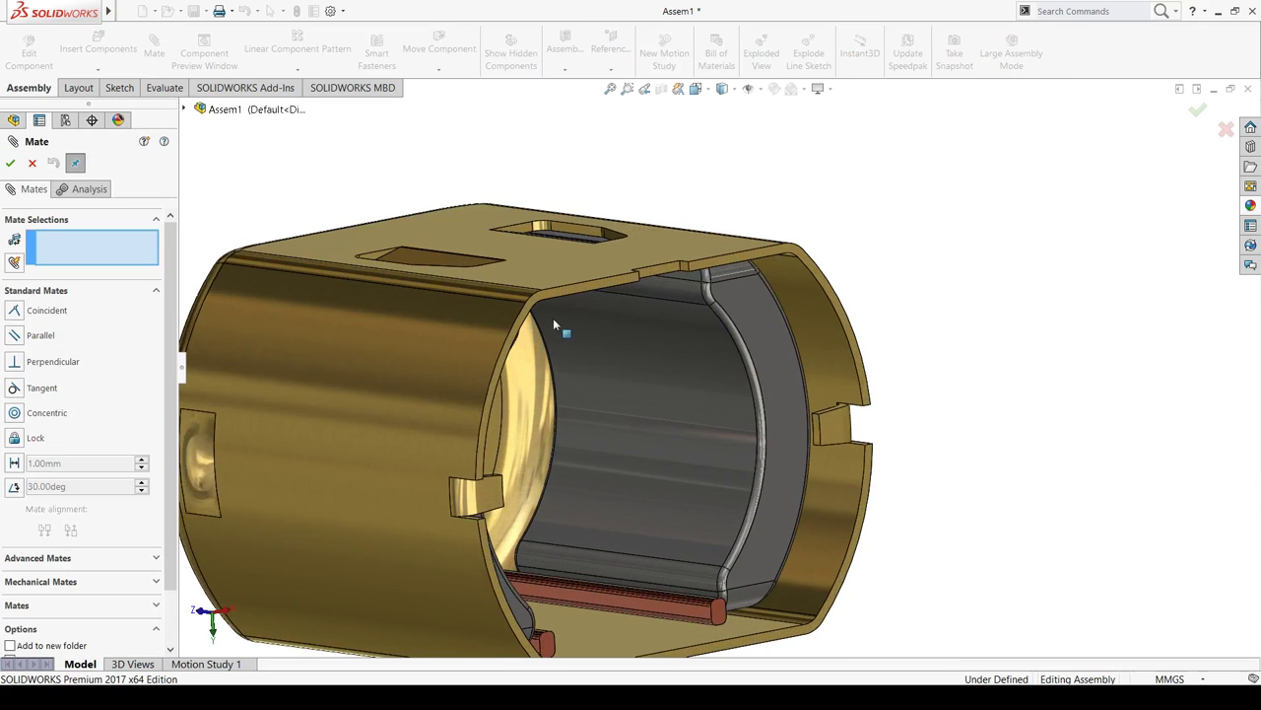
pyautogui.click(525, 325)
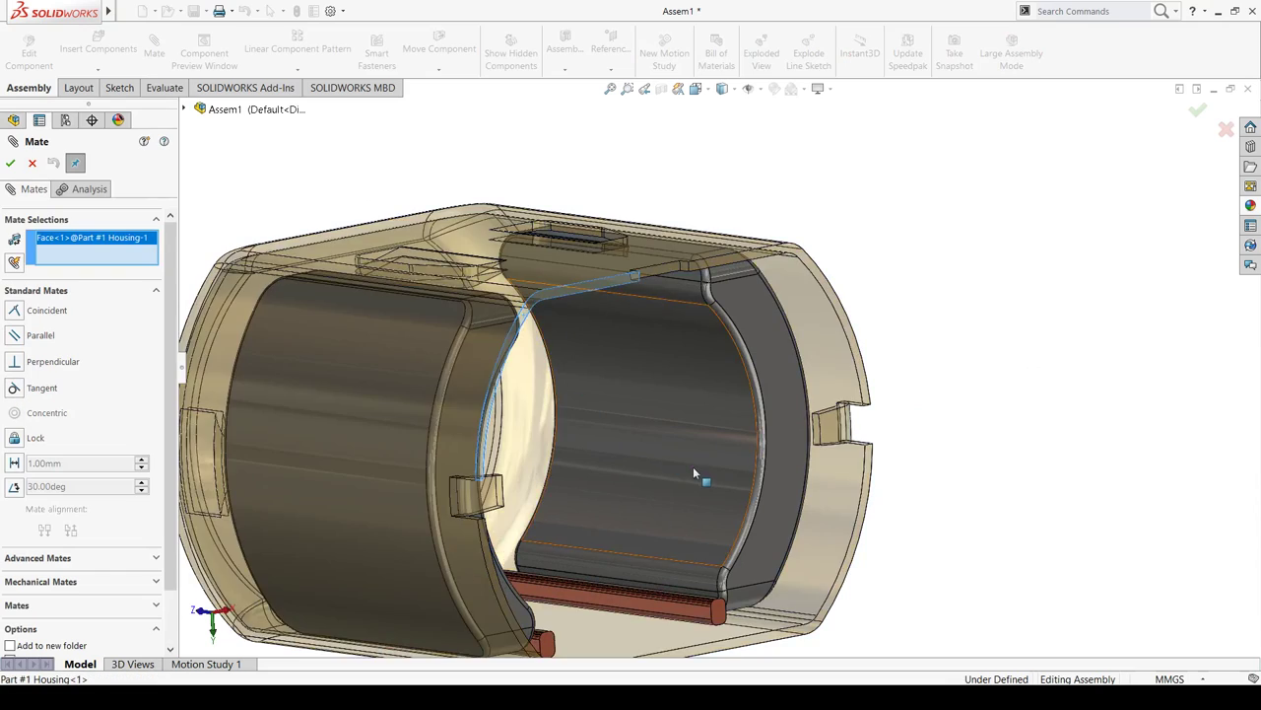
pyautogui.scroll(3, 730, 455)
pyautogui.moveTo(957, 464)
pyautogui.mouseDown(button='middle')
pyautogui.moveTo(1027, 507)
pyautogui.moveTo(1051, 262)
pyautogui.mouseUp(button='middle')
pyautogui.scroll(-3, 863, 333)
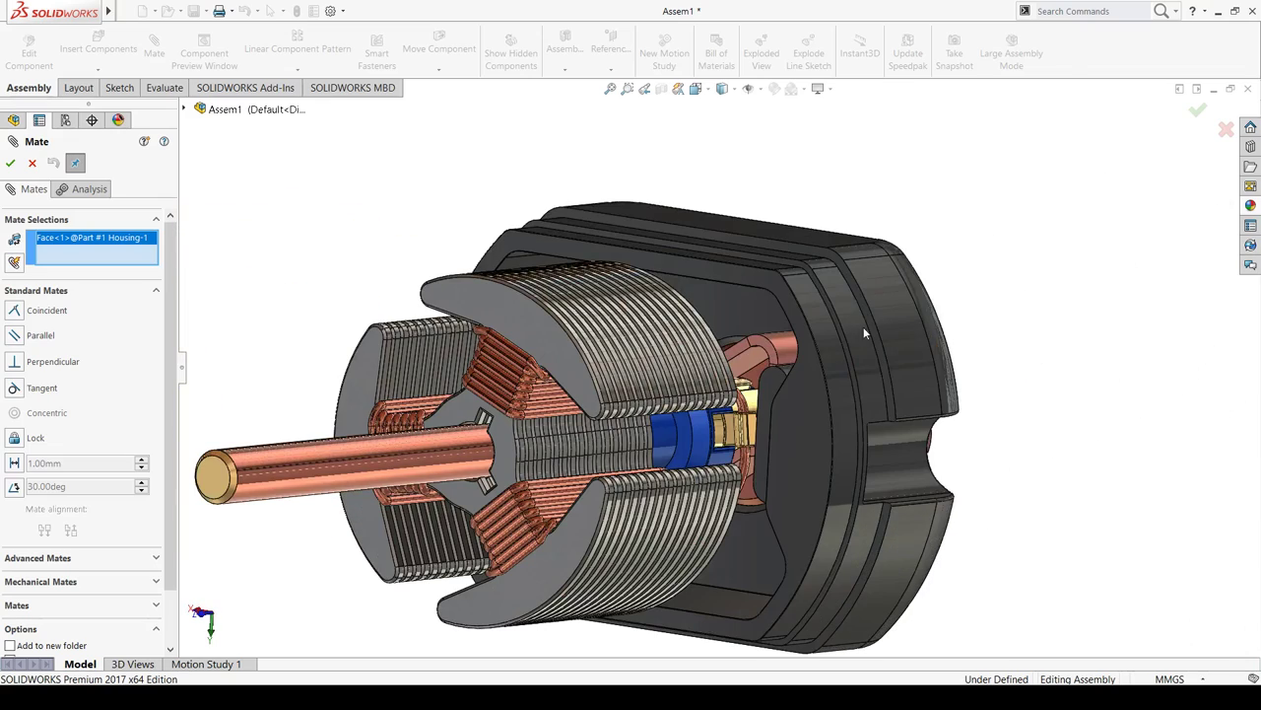
pyautogui.click(868, 314)
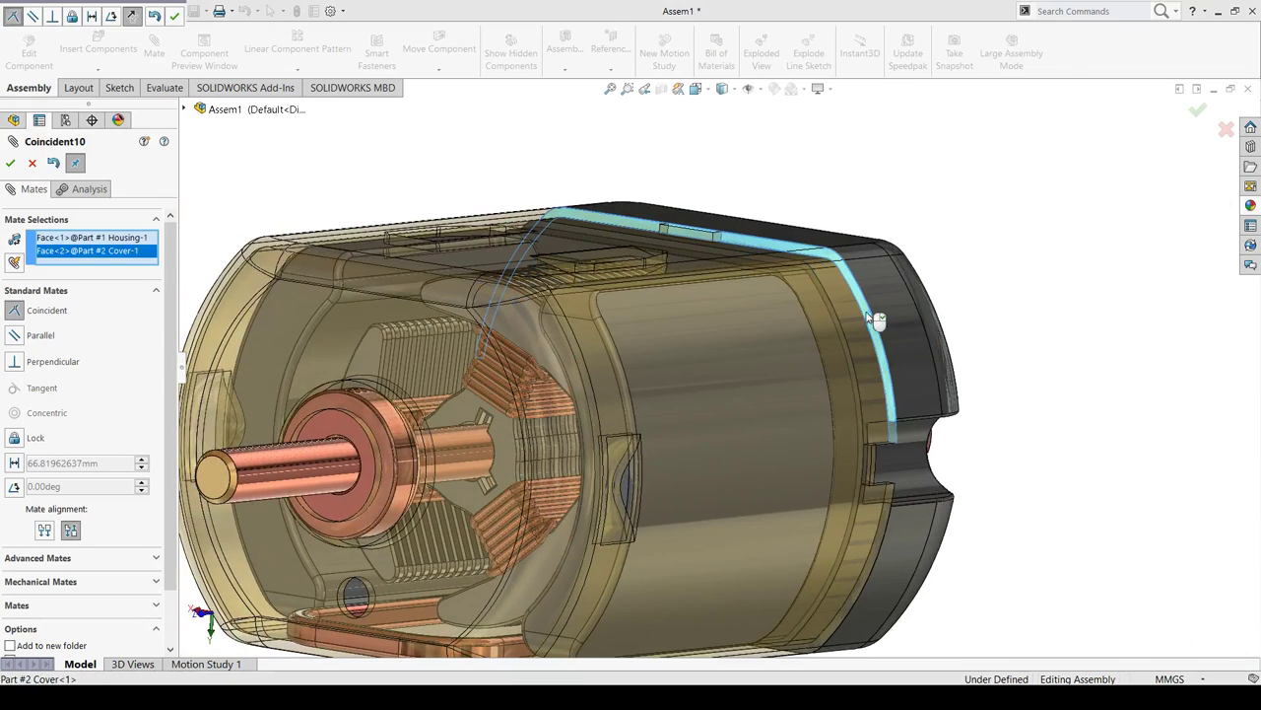
pyautogui.press('Return')
pyautogui.moveTo(1052, 304); pyautogui.dragTo(888, 395, button='middle')
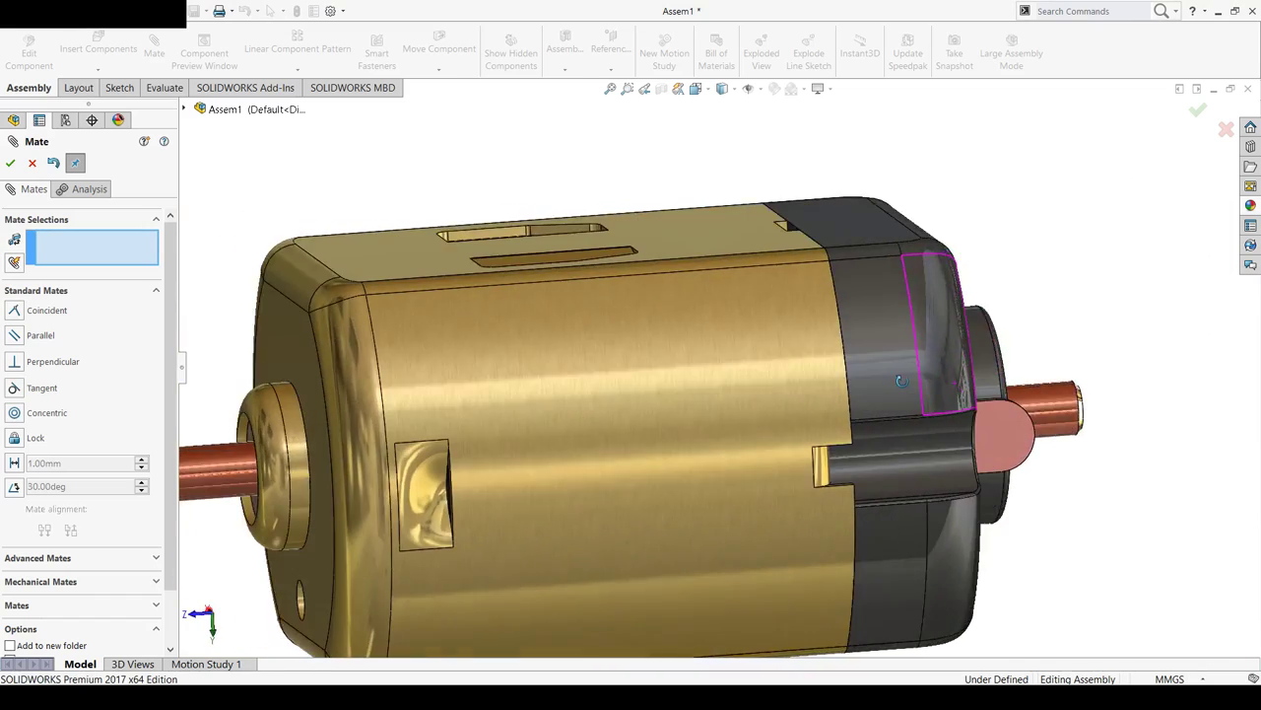
pyautogui.scroll(3, 888, 395)
pyautogui.click(10, 163)
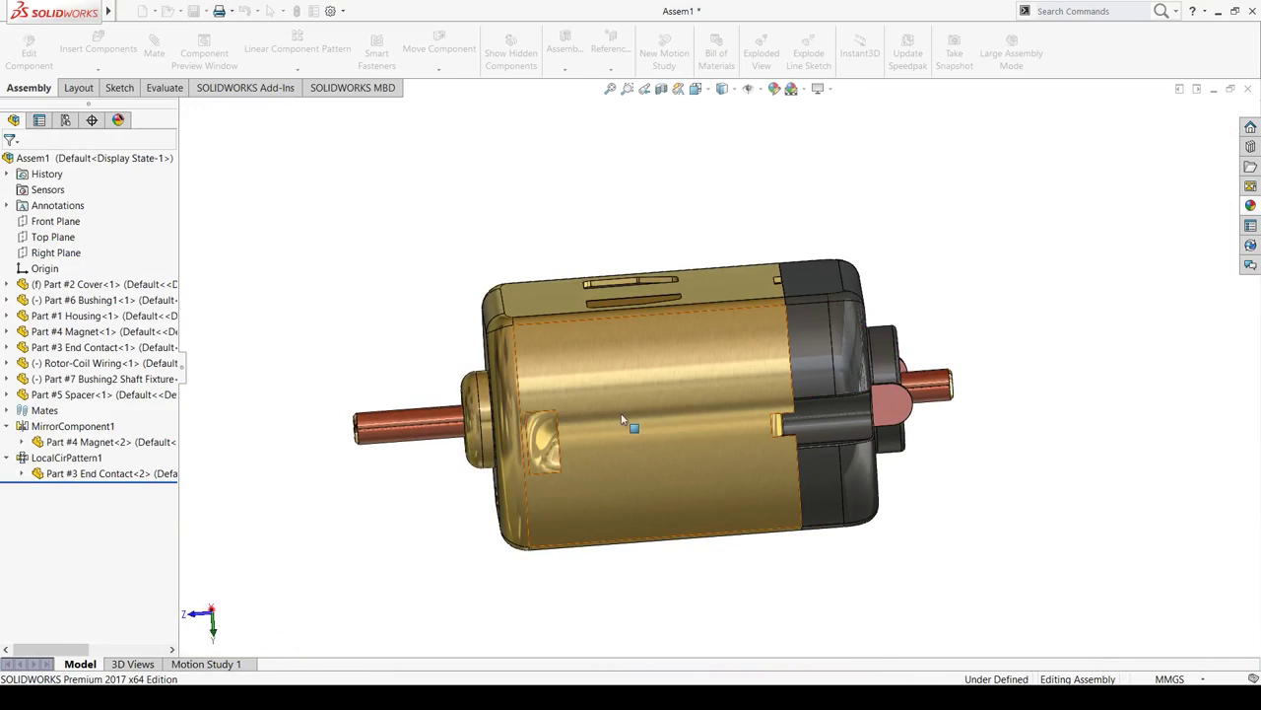
pyautogui.click(631, 360)
pyautogui.click(391, 317)
pyautogui.moveTo(605, 395)
pyautogui.mouseDown(button='middle')
pyautogui.moveTo(448, 302)
pyautogui.moveTo(654, 285)
pyautogui.moveTo(636, 425)
pyautogui.moveTo(676, 402)
pyautogui.moveTo(460, 381)
pyautogui.mouseUp(button='middle')
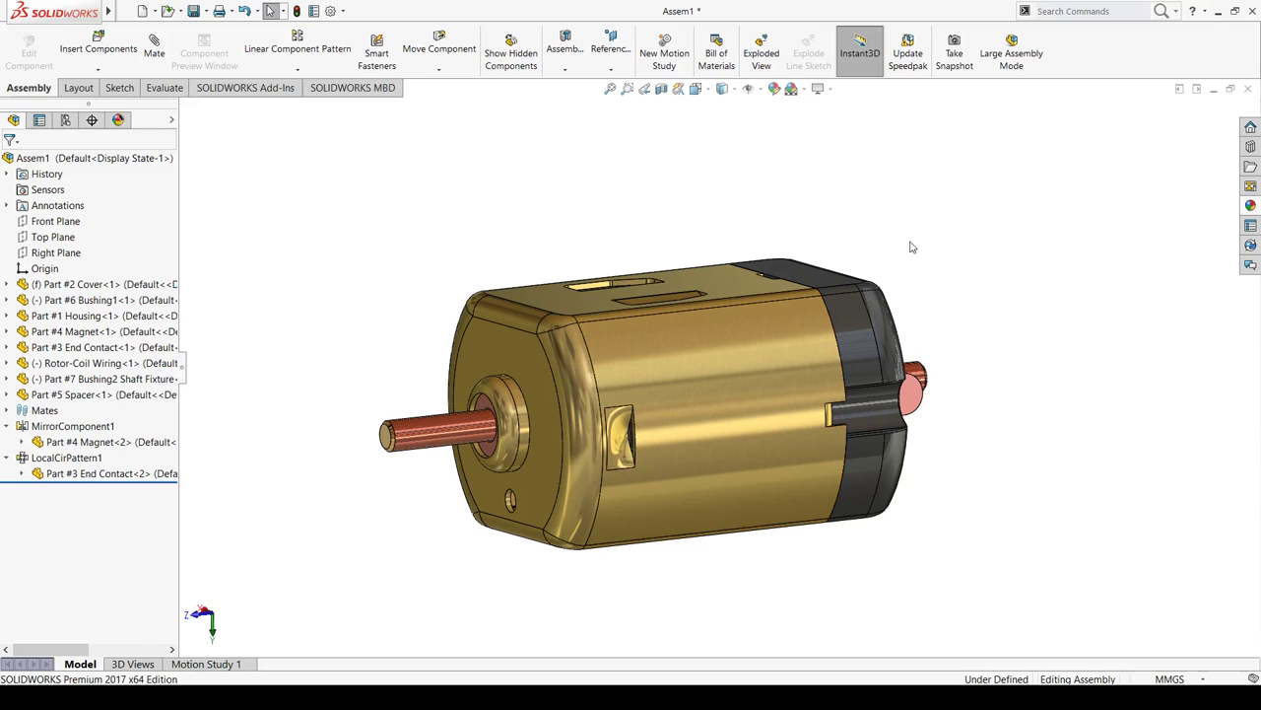
# Activate the Toolbox add-in, browse ISO > Power Transmission > Gears, and drag a spur gear beside the shaft
pyautogui.click(1251, 148)
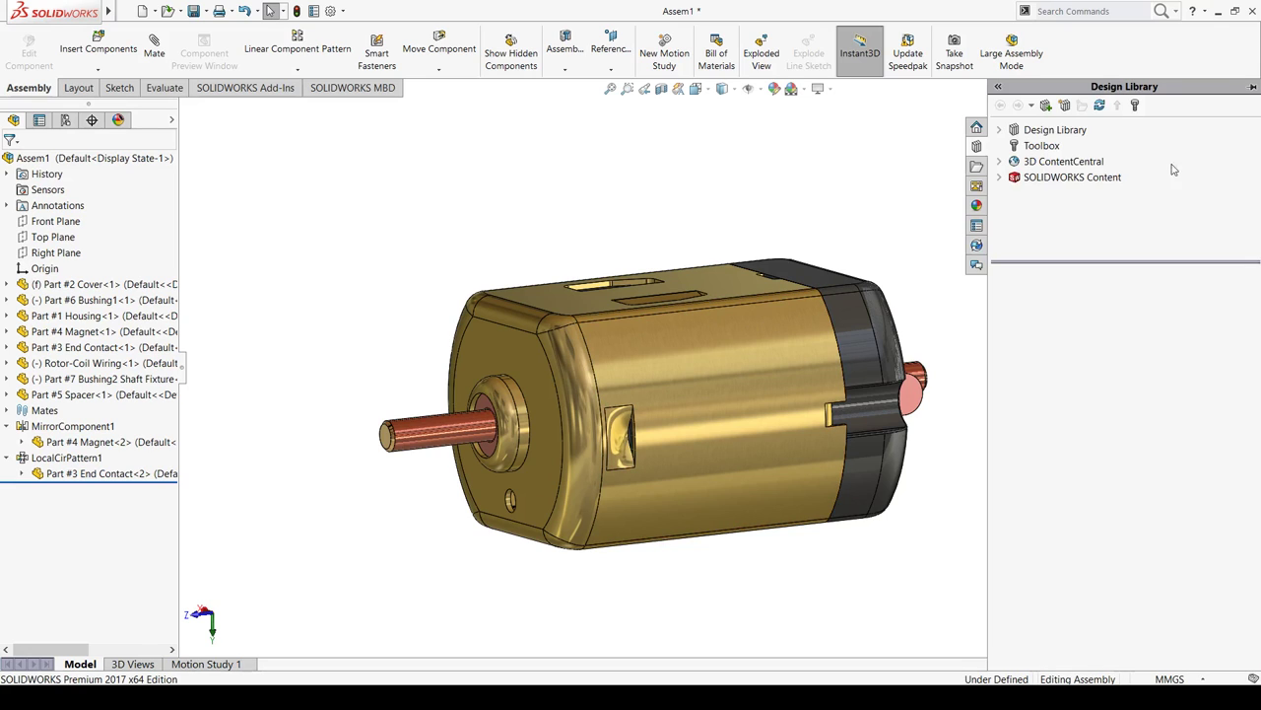
pyautogui.click(1039, 146)
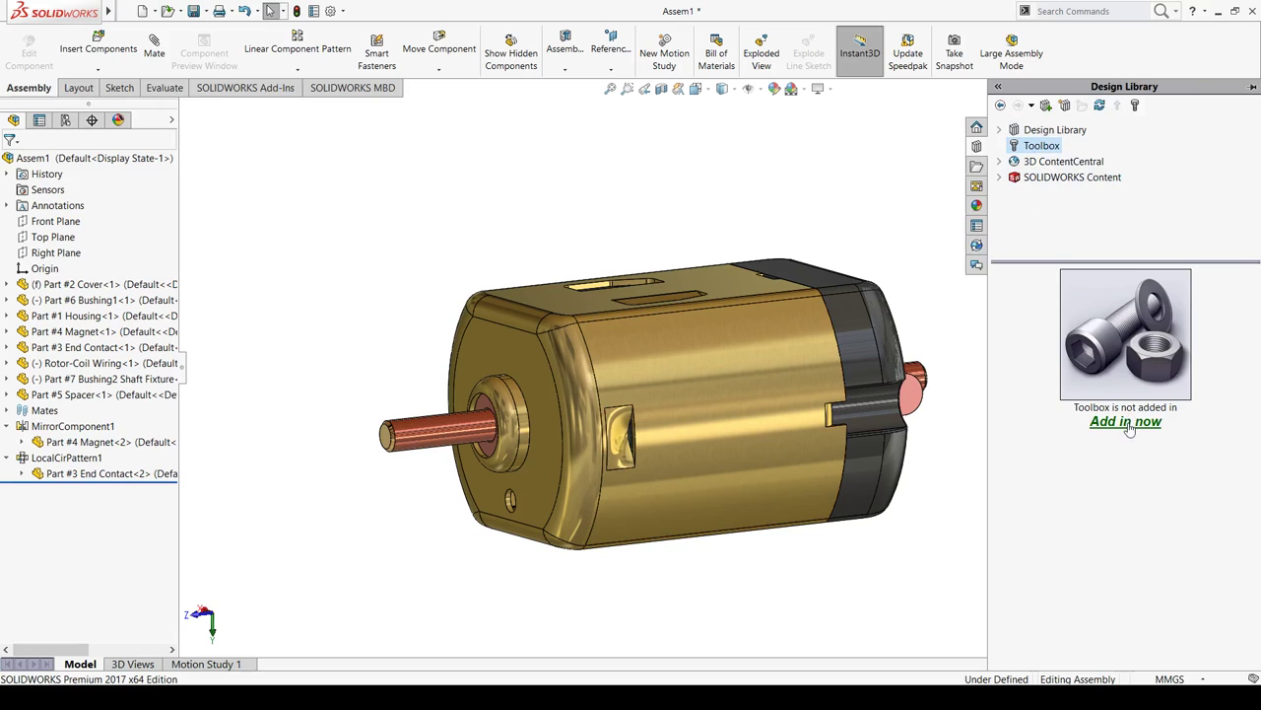
pyautogui.click(1129, 424)
pyautogui.scroll(-3, 1091, 475)
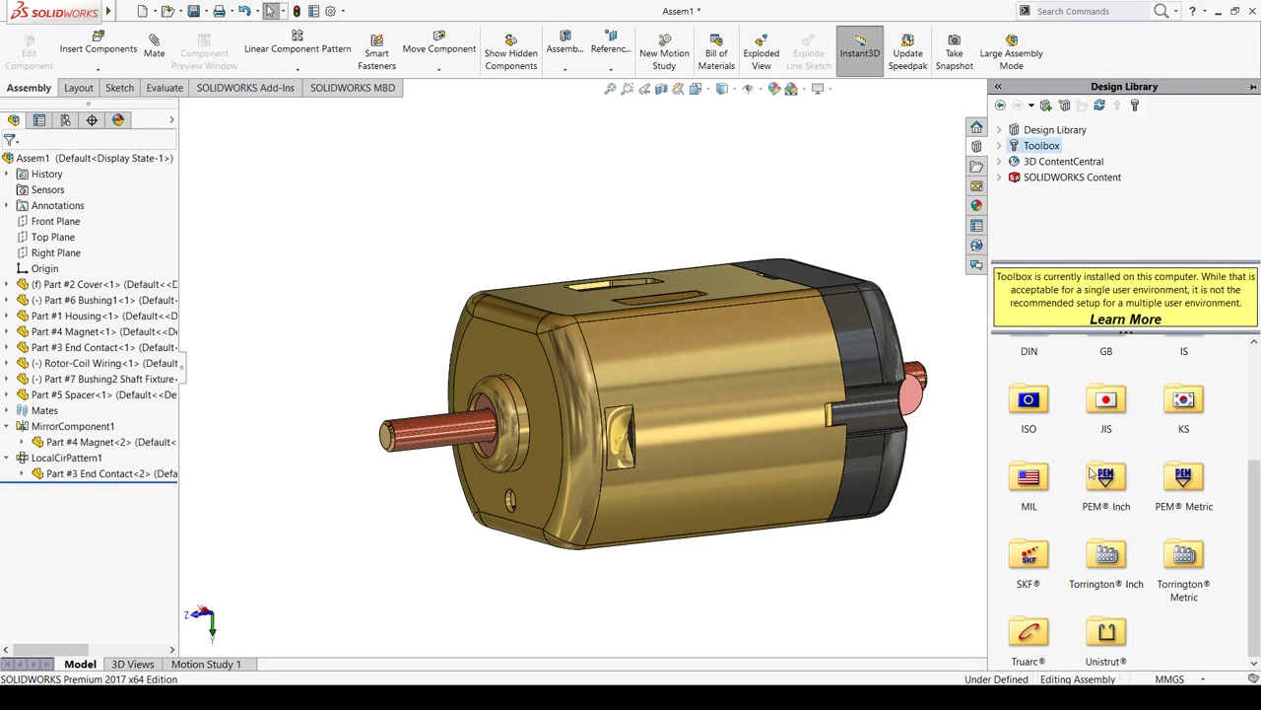
pyautogui.doubleClick(1035, 430)
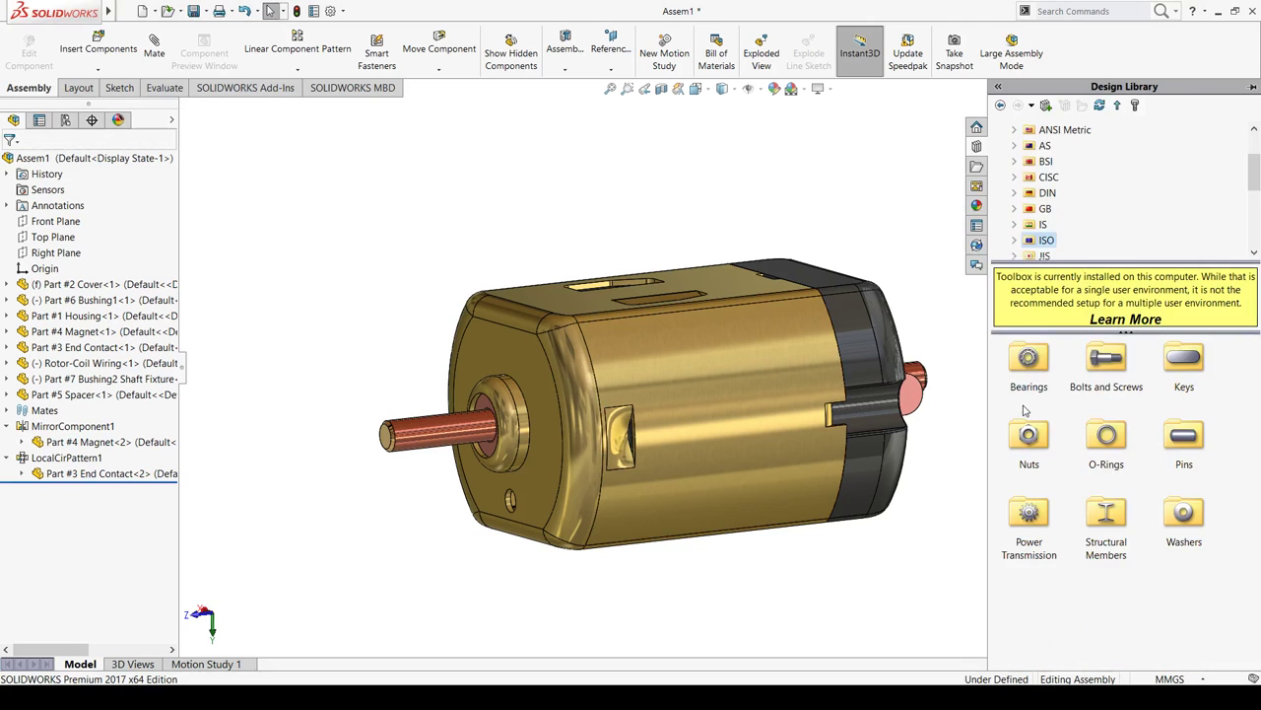
pyautogui.doubleClick(1031, 545)
pyautogui.doubleClick(1108, 360)
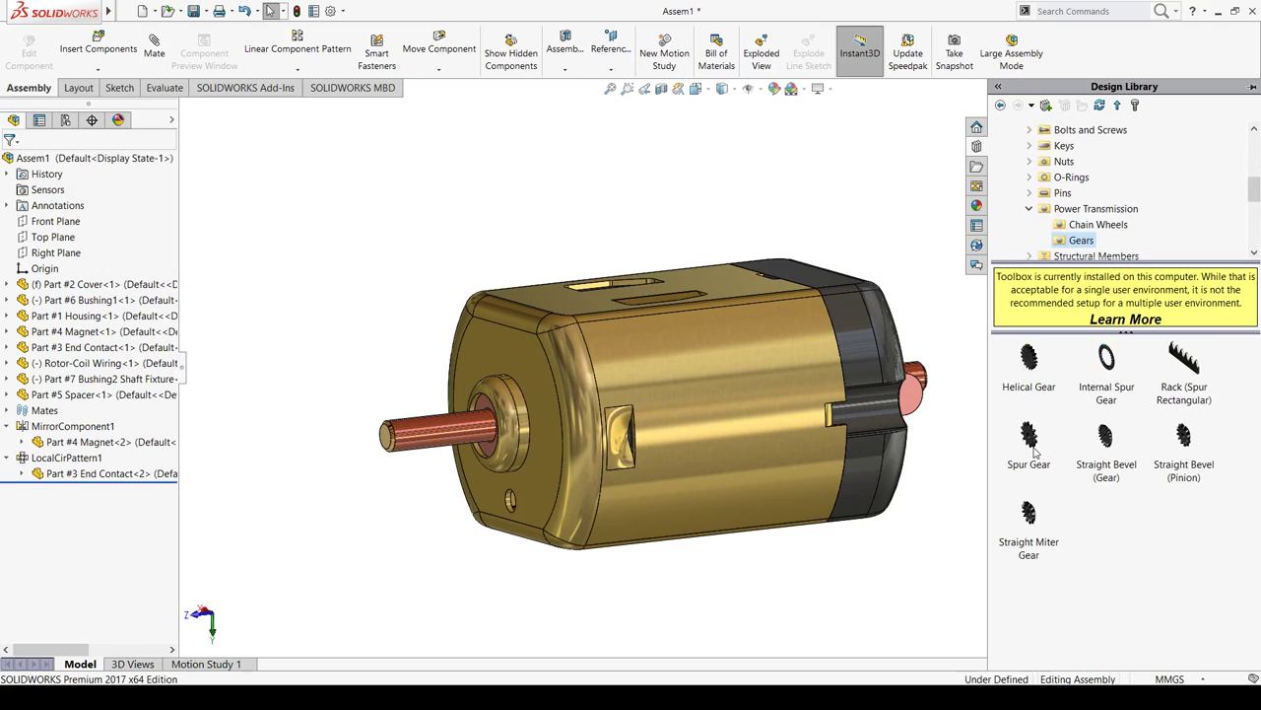
pyautogui.moveTo(1032, 449); pyautogui.dragTo(305, 443)
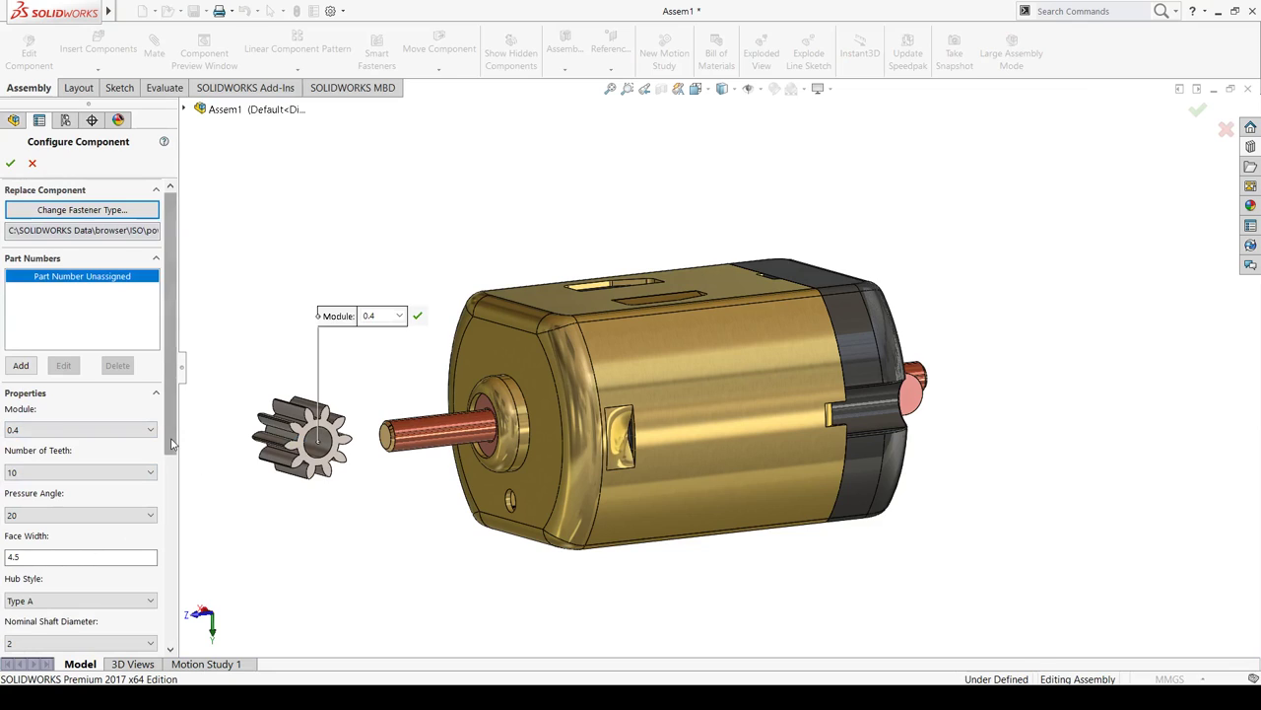
# Configure the spur gear with module 0.4, 10 teeth and nominal shaft diameter 2
pyautogui.moveTo(167, 449)
pyautogui.mouseDown()
pyautogui.moveTo(164, 489)
pyautogui.moveTo(166, 446)
pyautogui.mouseUp()
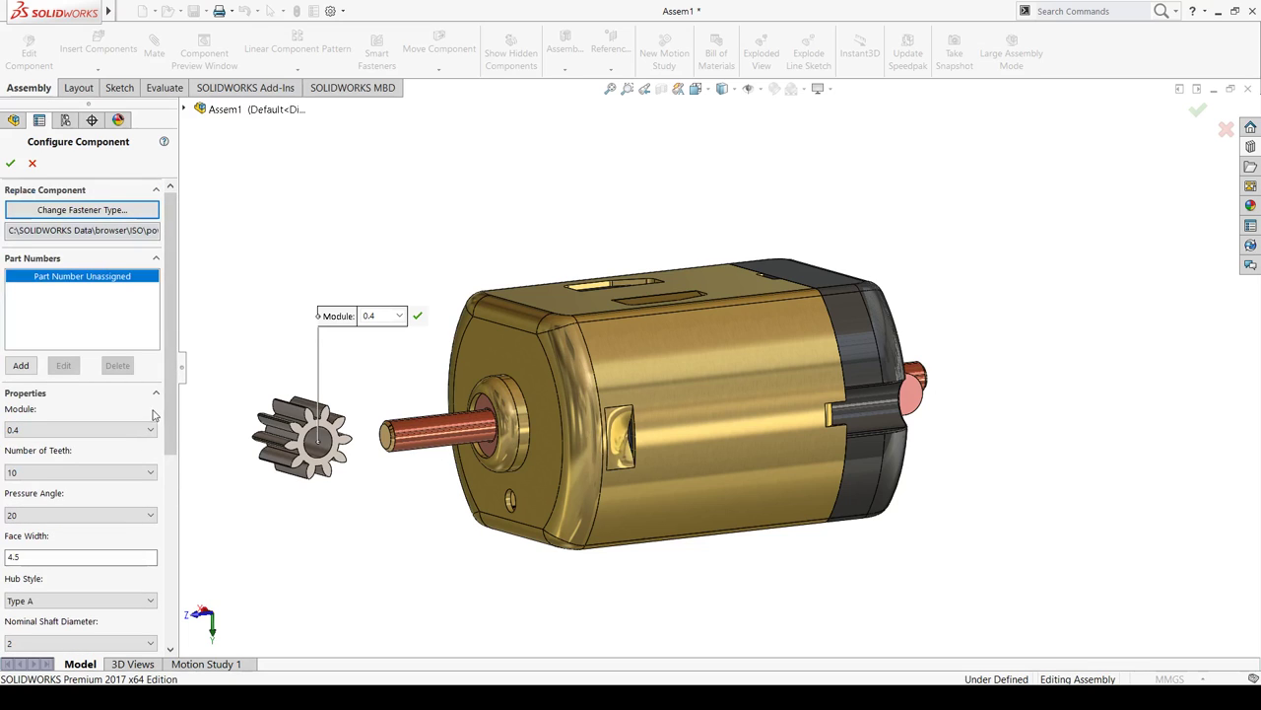
pyautogui.moveTo(170, 409); pyautogui.dragTo(170, 437)
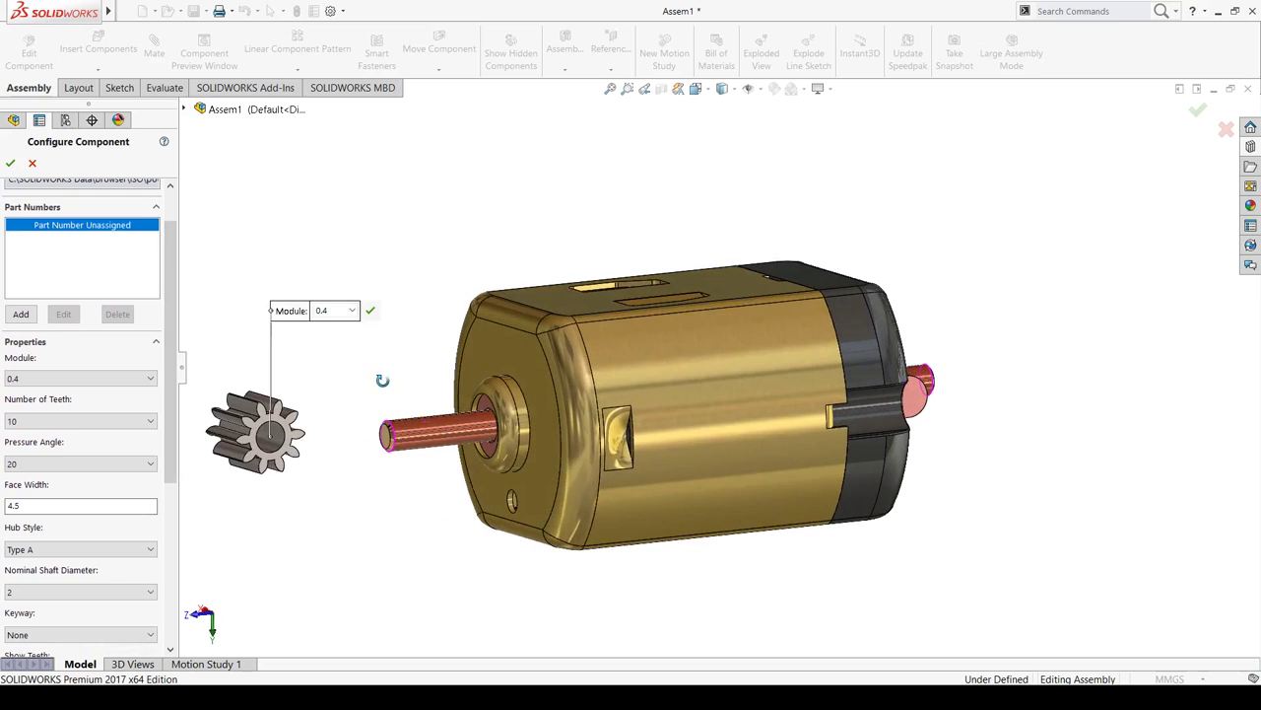
pyautogui.scroll(-3, 381, 418)
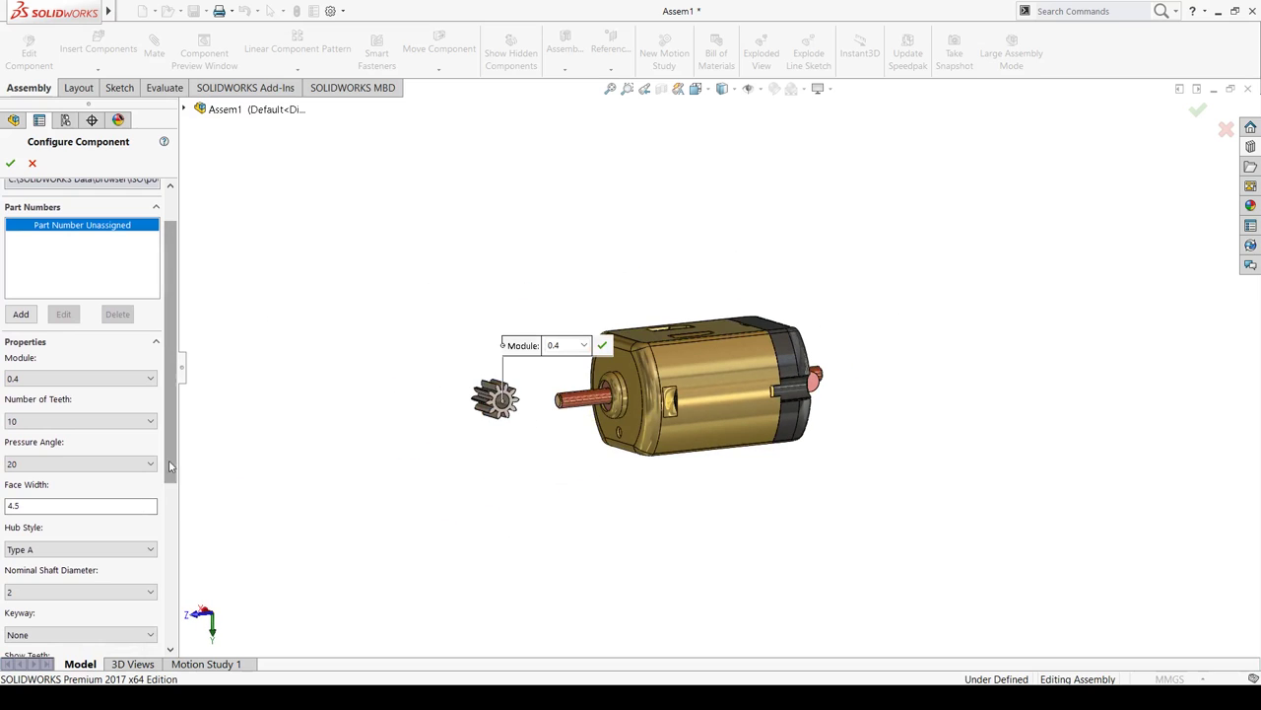
pyautogui.scroll(2, 532, 454)
pyautogui.scroll(2, 562, 428)
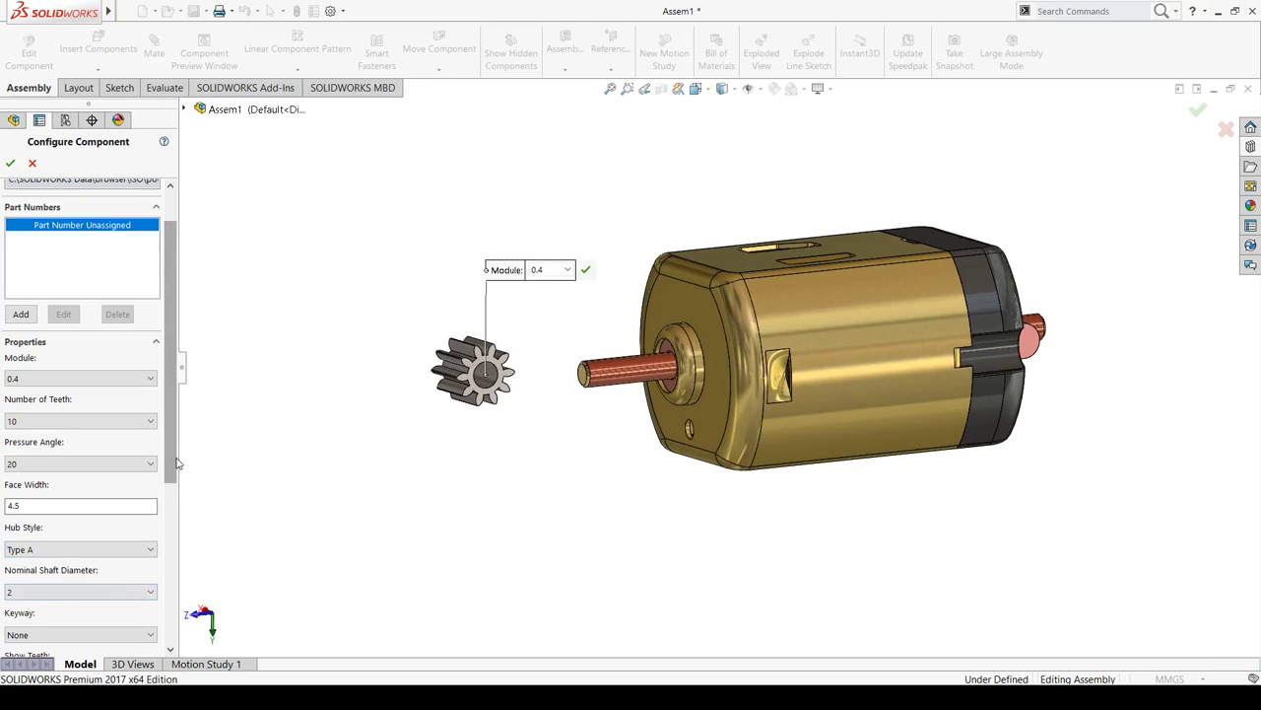
pyautogui.moveTo(173, 464)
pyautogui.mouseDown()
pyautogui.moveTo(172, 581)
pyautogui.moveTo(171, 433)
pyautogui.mouseUp()
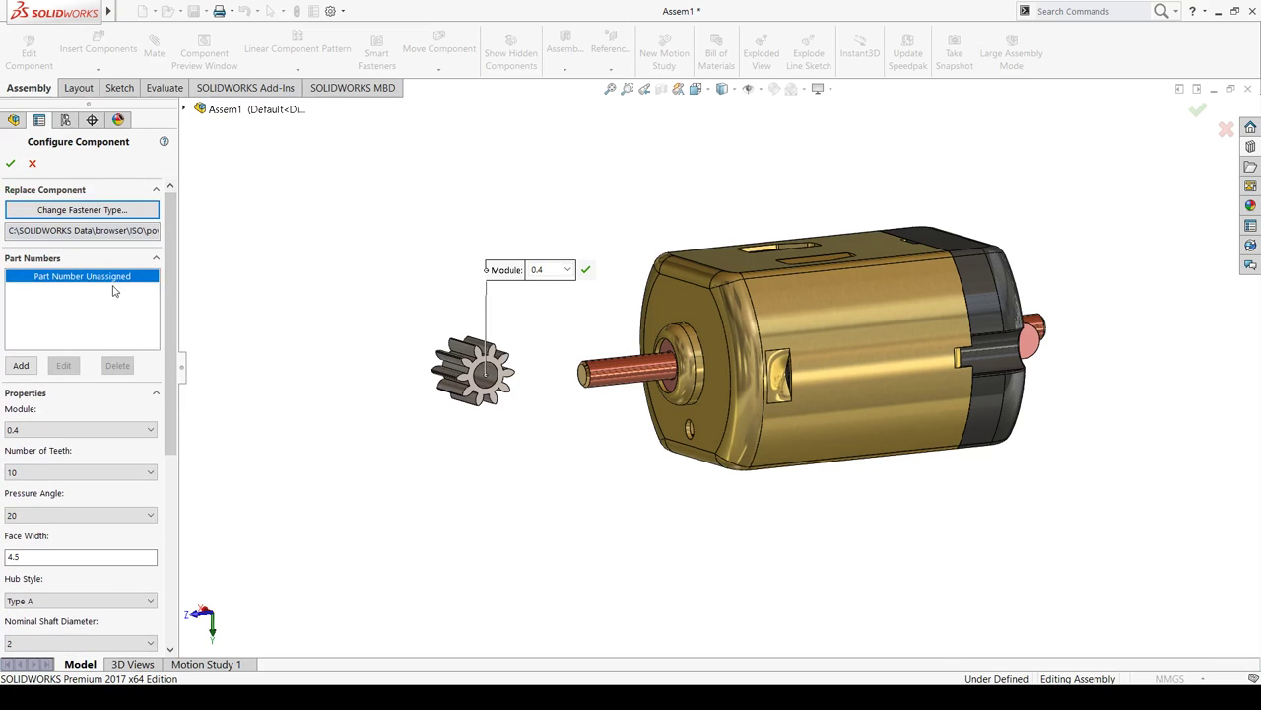
# Accept the gear, mate its bore concentric with the motor shaft, and slide it on
pyautogui.press('Return')
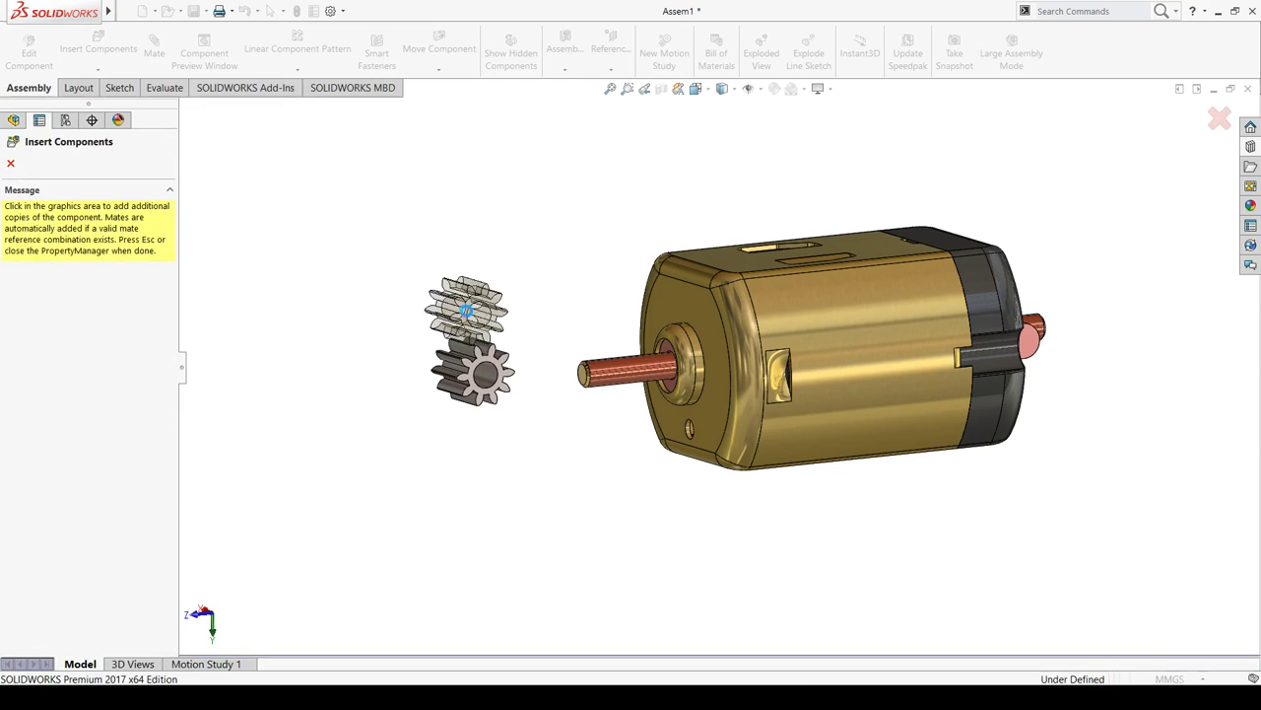
pyautogui.click(11, 163)
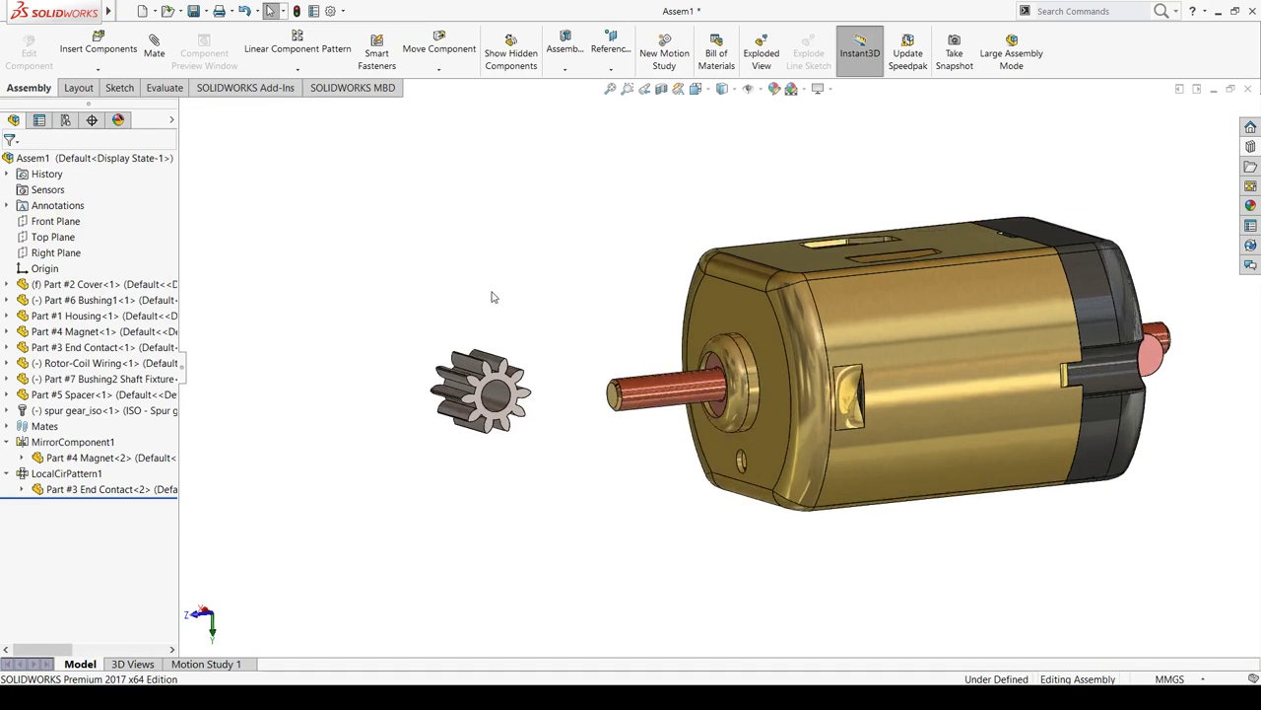
pyautogui.scroll(-3, 701, 474)
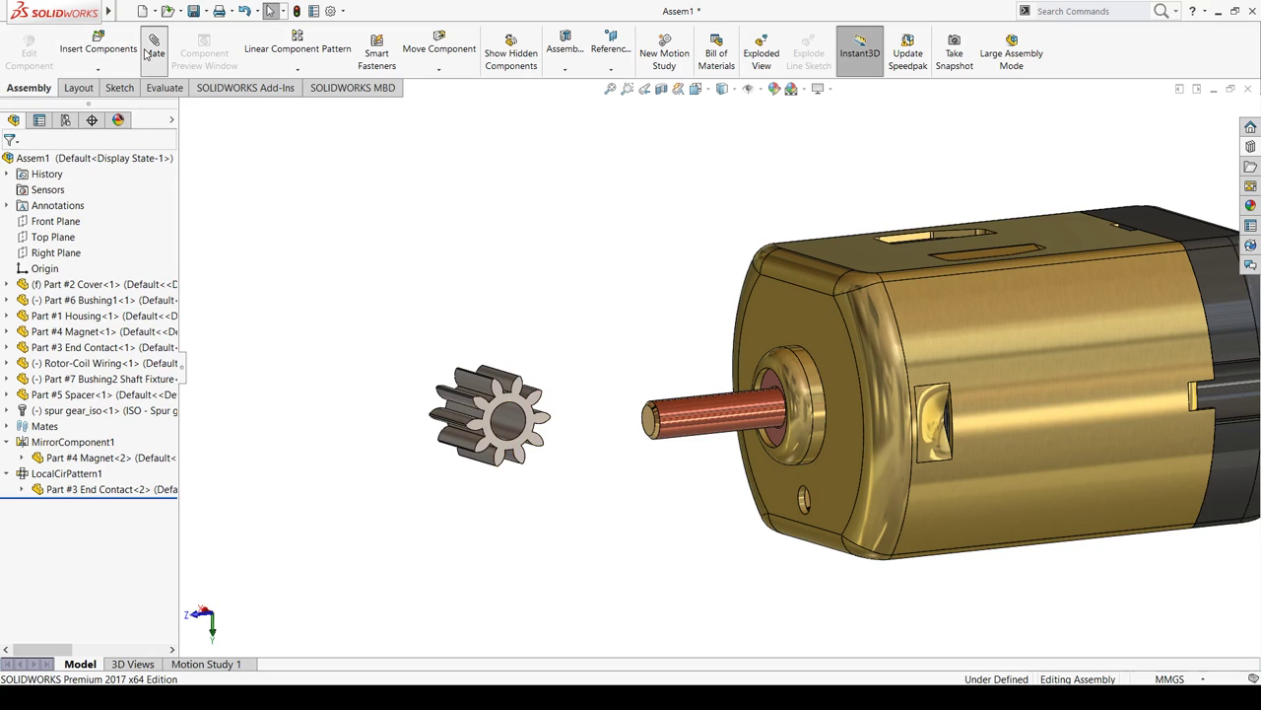
pyautogui.click(513, 426)
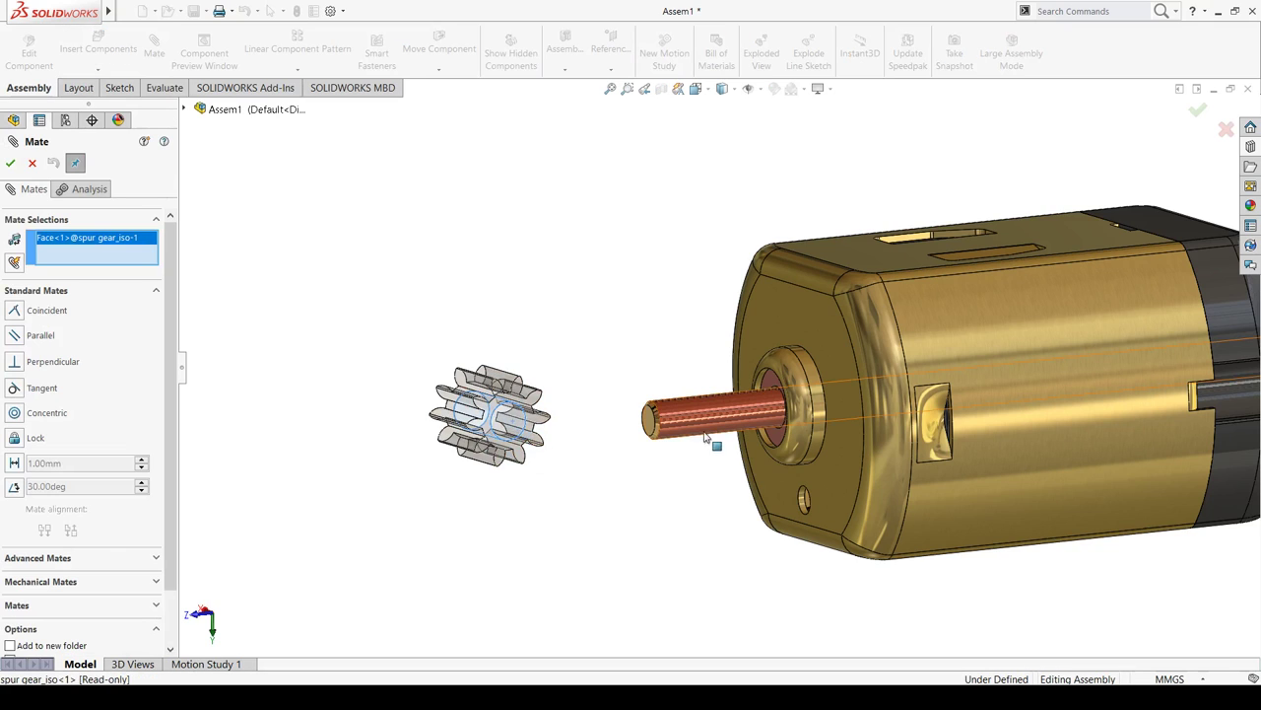
pyautogui.click(689, 417)
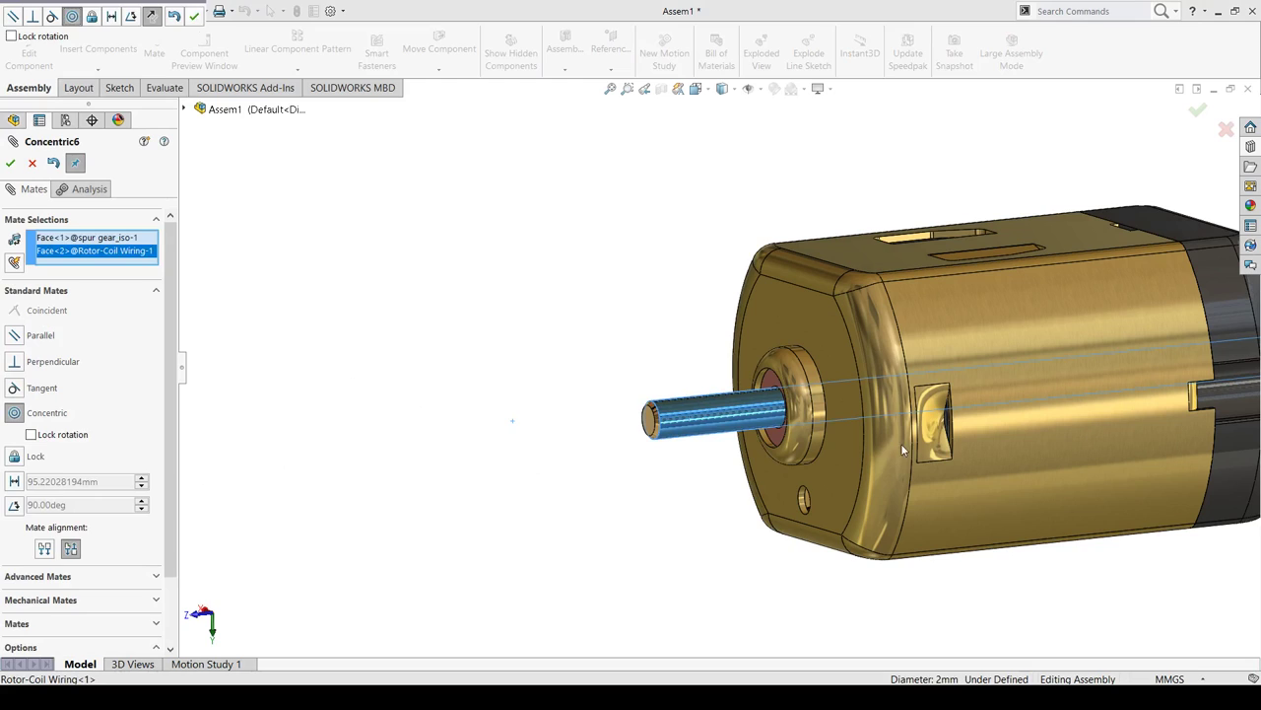
pyautogui.press('Return')
pyautogui.scroll(2, 690, 469)
pyautogui.scroll(1, 436, 461)
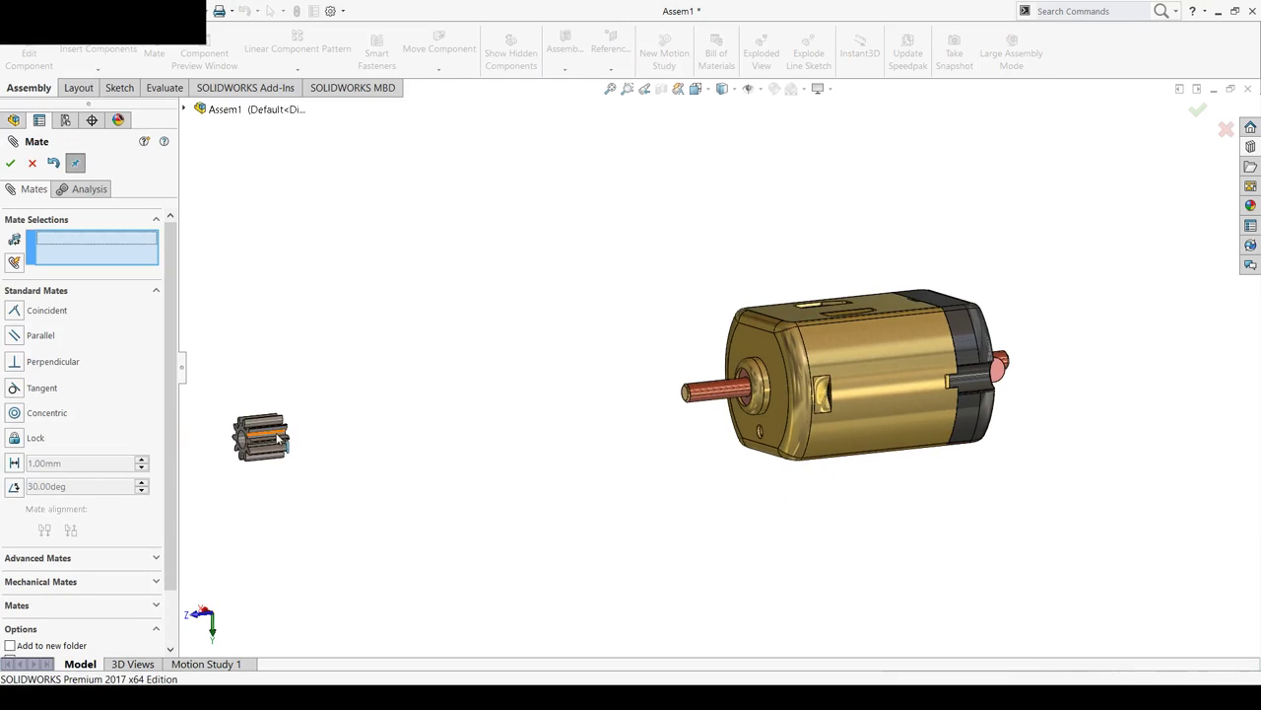
pyautogui.moveTo(281, 439); pyautogui.dragTo(713, 416)
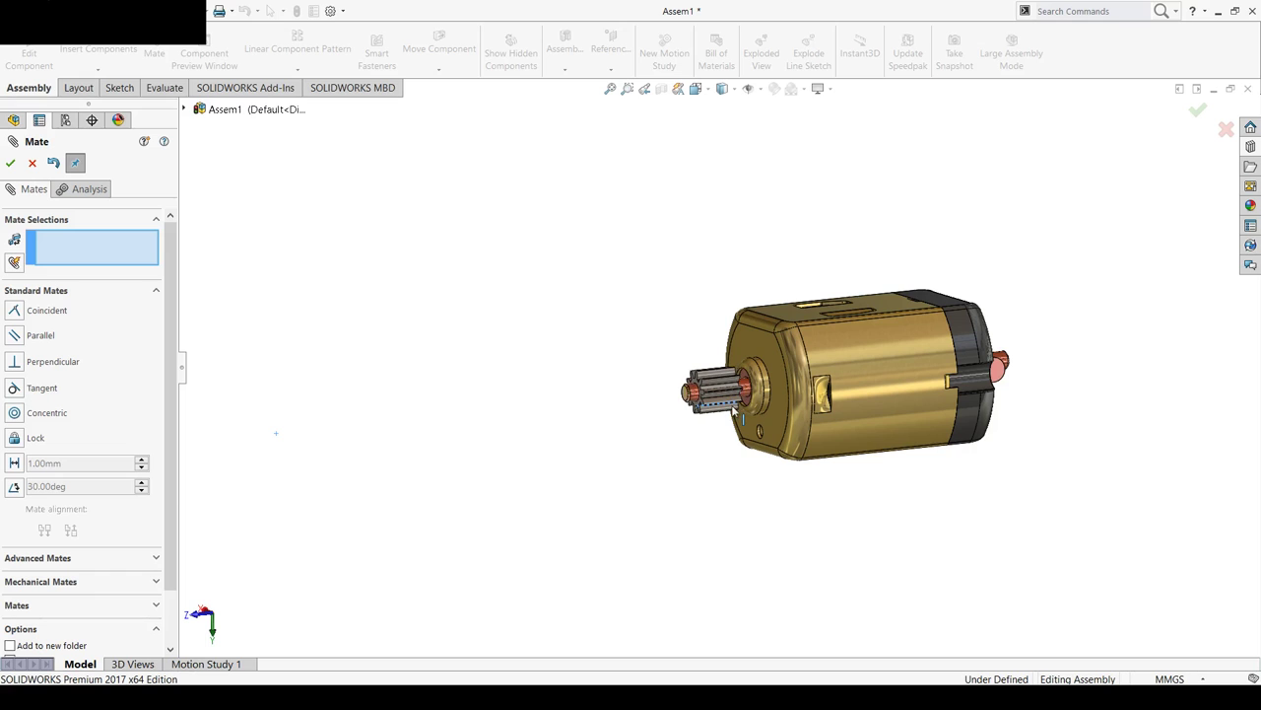
# Add a Lock mate between the rotor shaft and the spur gear
pyautogui.scroll(-2, 673, 466)
pyautogui.scroll(-2, 589, 466)
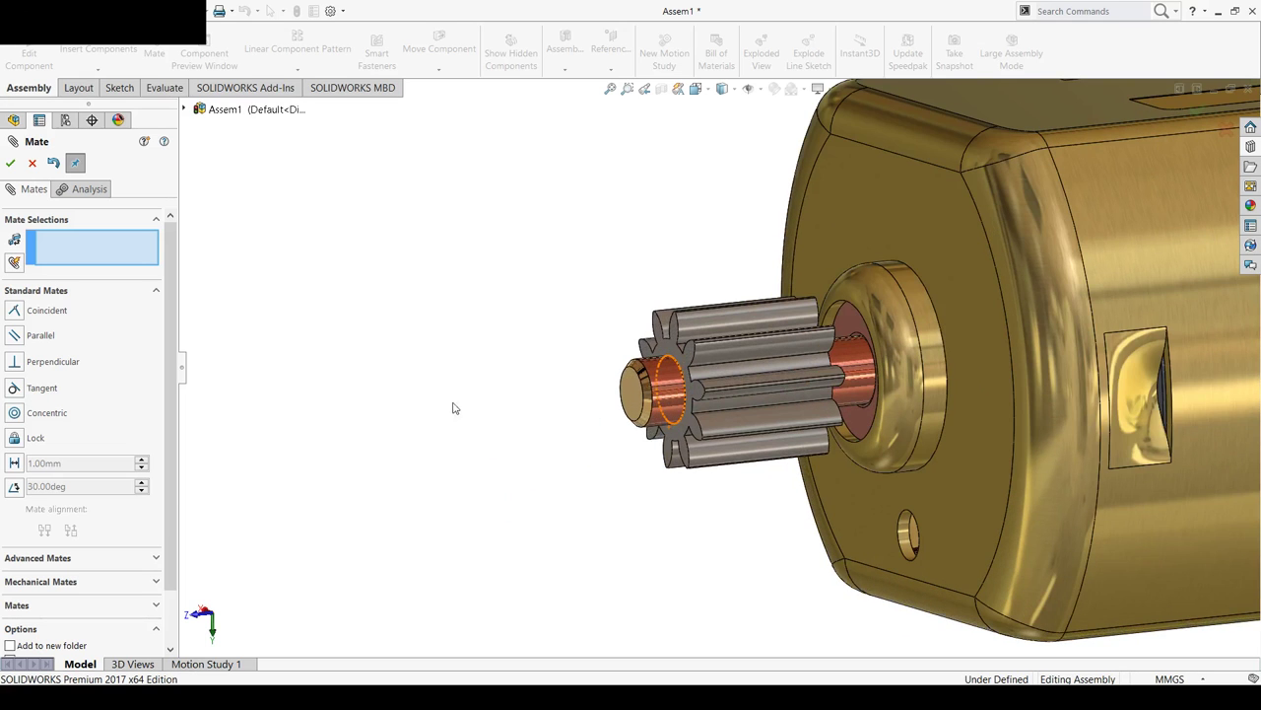
pyautogui.moveTo(453, 408); pyautogui.dragTo(597, 373, button='middle')
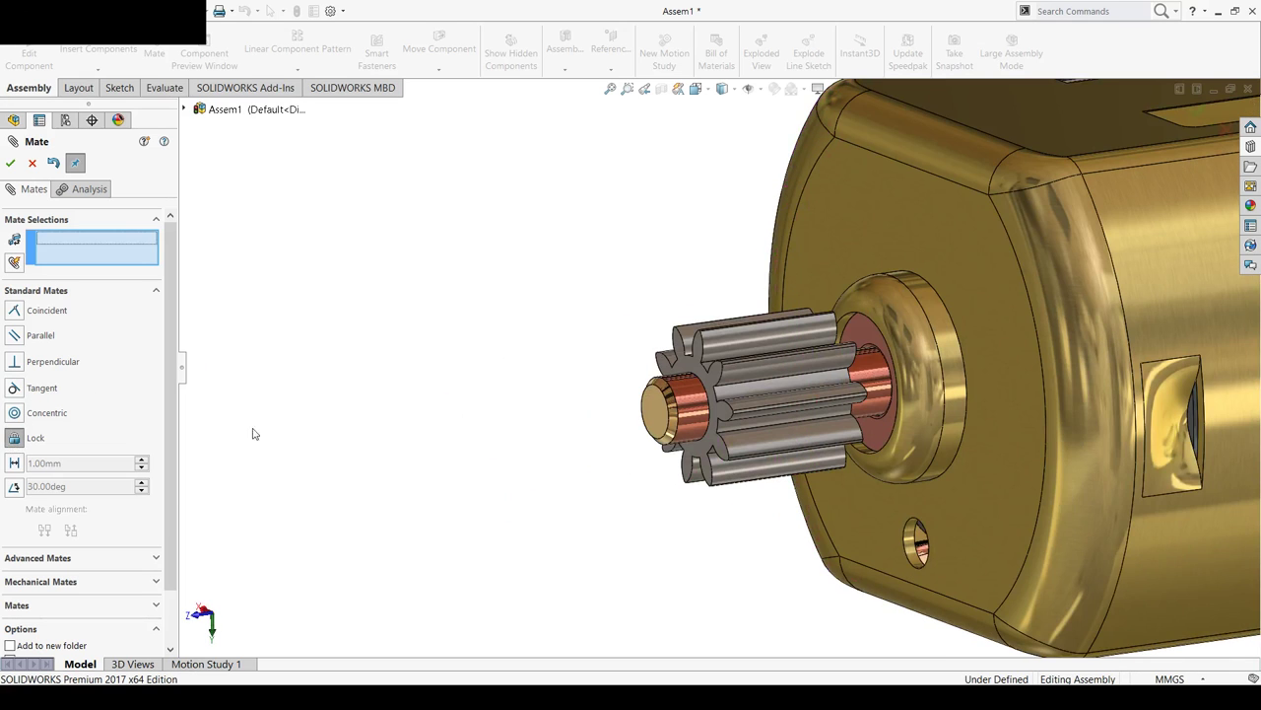
pyautogui.click(695, 410)
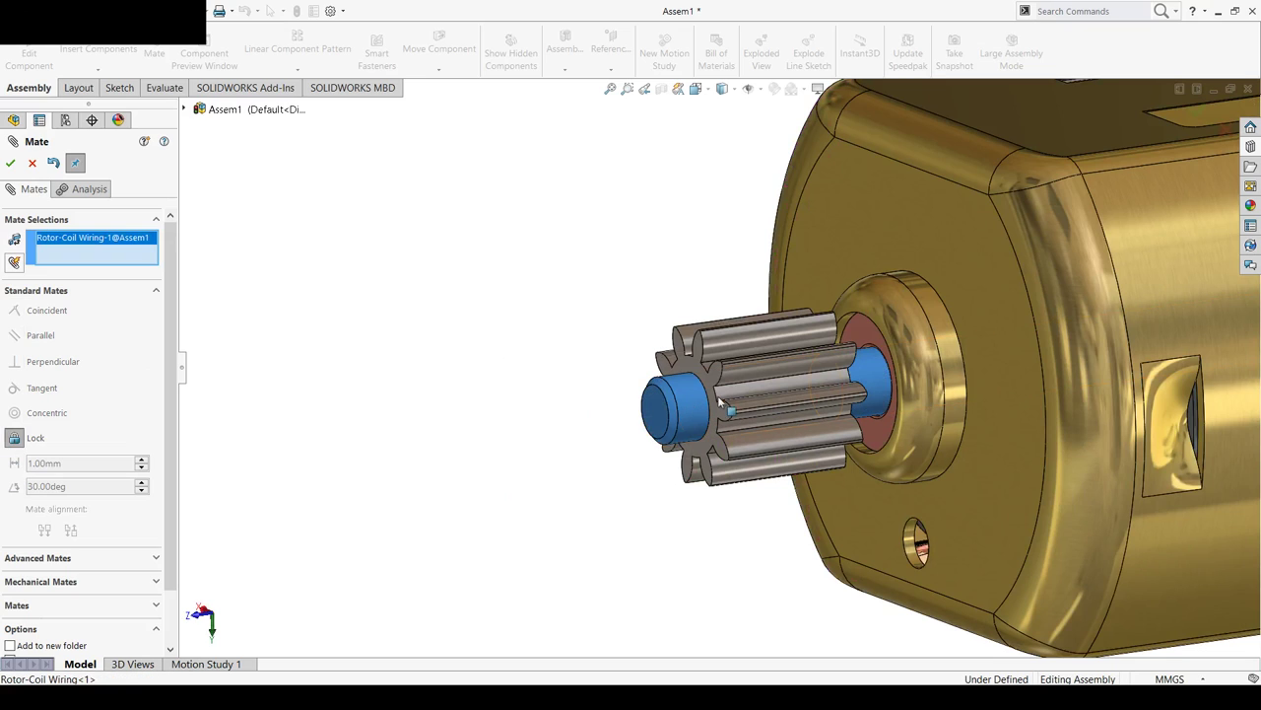
pyautogui.click(733, 397)
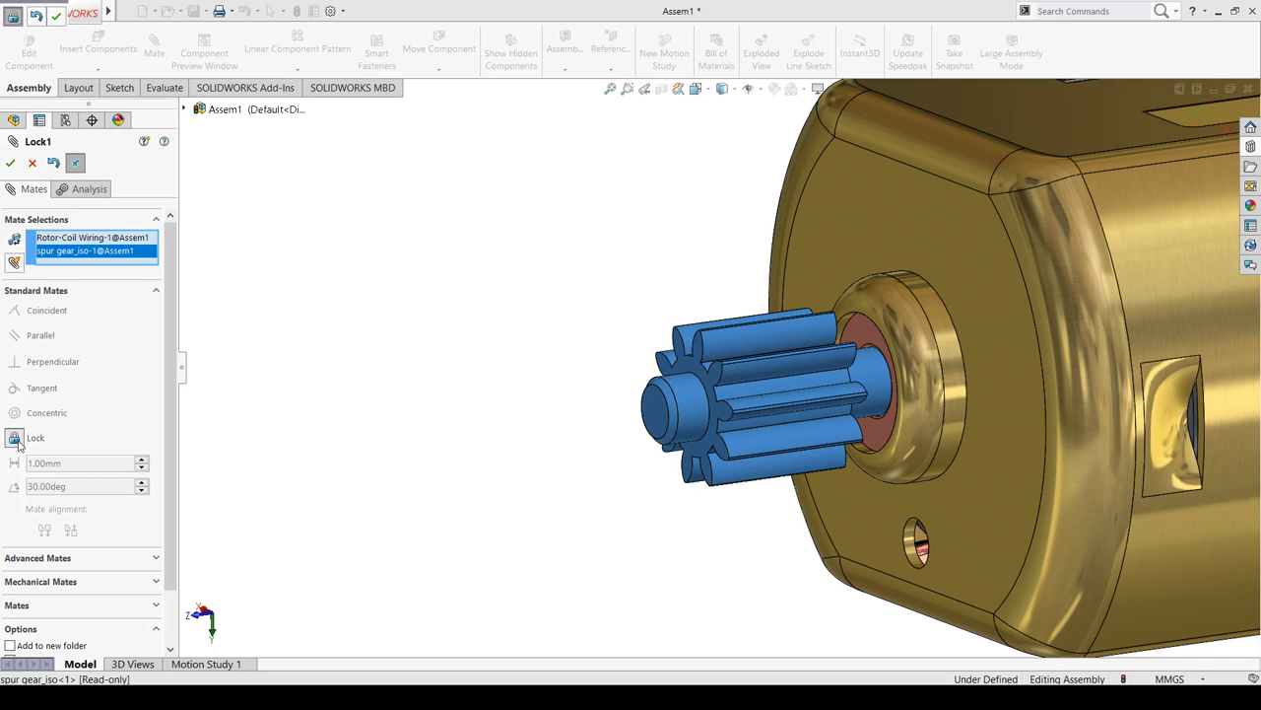
pyautogui.click(56, 15)
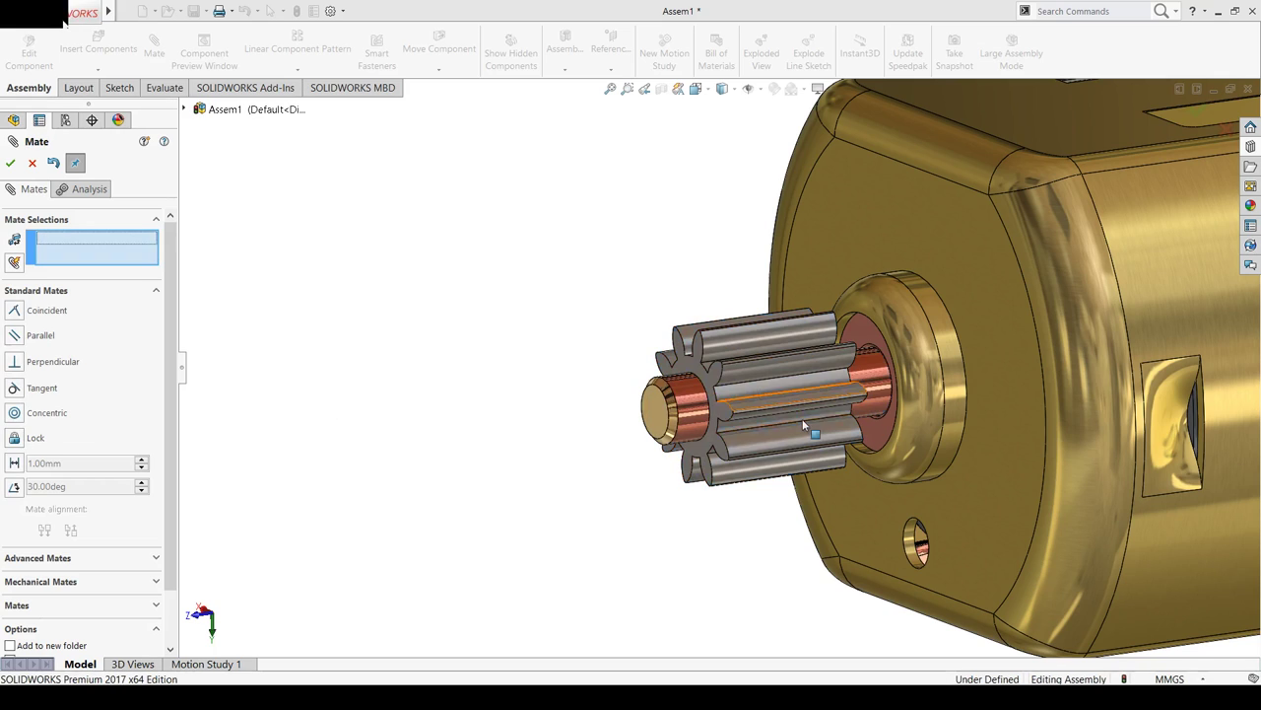
pyautogui.click(8, 162)
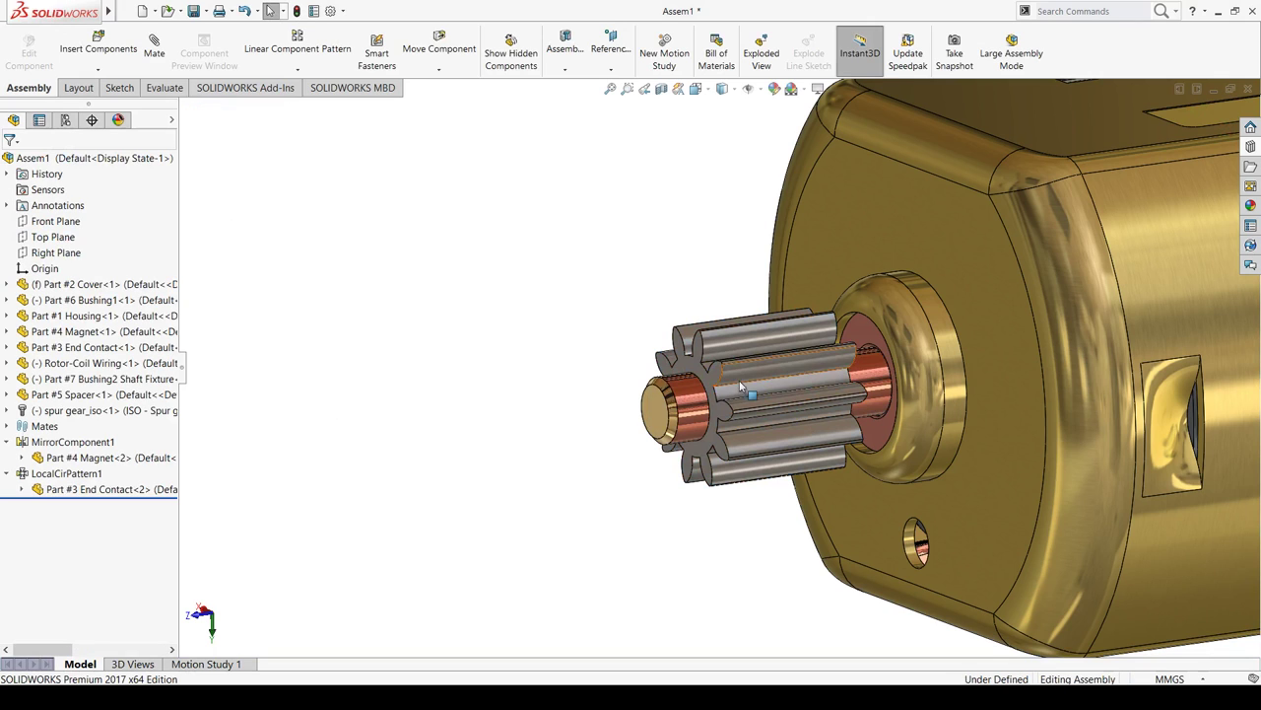
# Test-rotate the gear to confirm it follows the shaft, then orbit the motor to a side view
pyautogui.moveTo(737, 384)
pyautogui.mouseDown()
pyautogui.moveTo(683, 378)
pyautogui.moveTo(702, 422)
pyautogui.mouseUp()
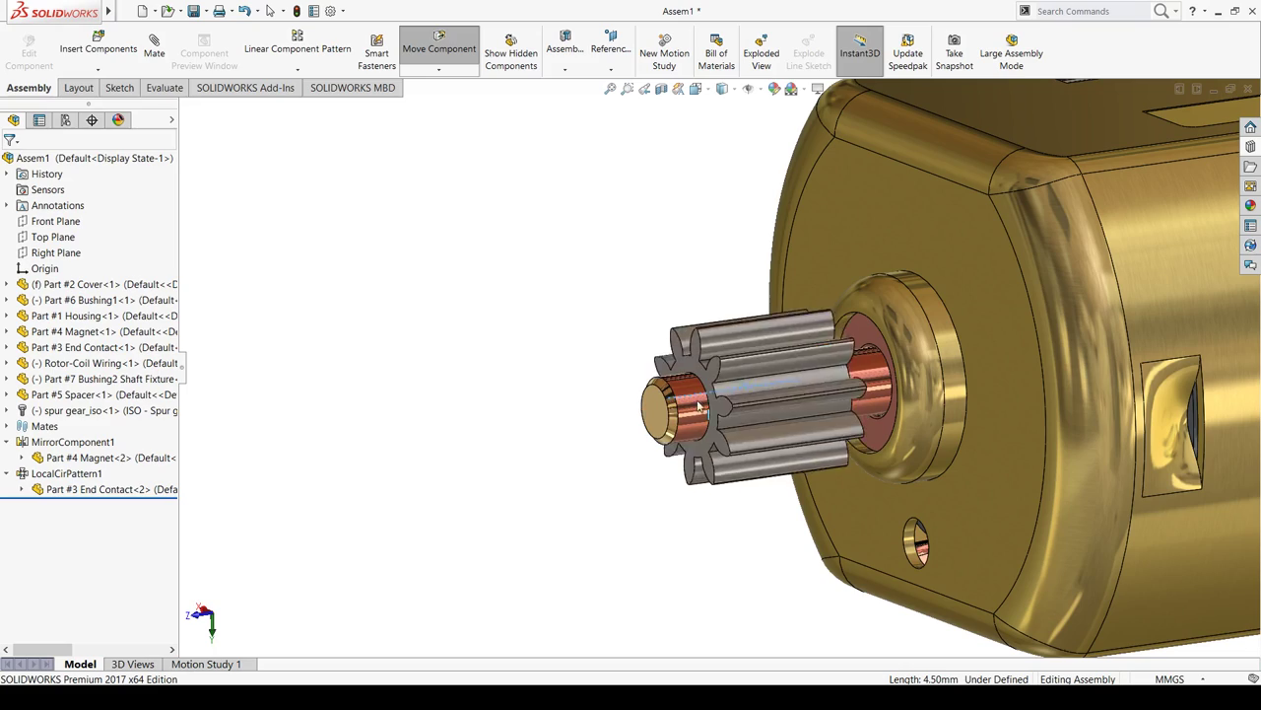
pyautogui.press('Escape')
pyautogui.scroll(2, 501, 365)
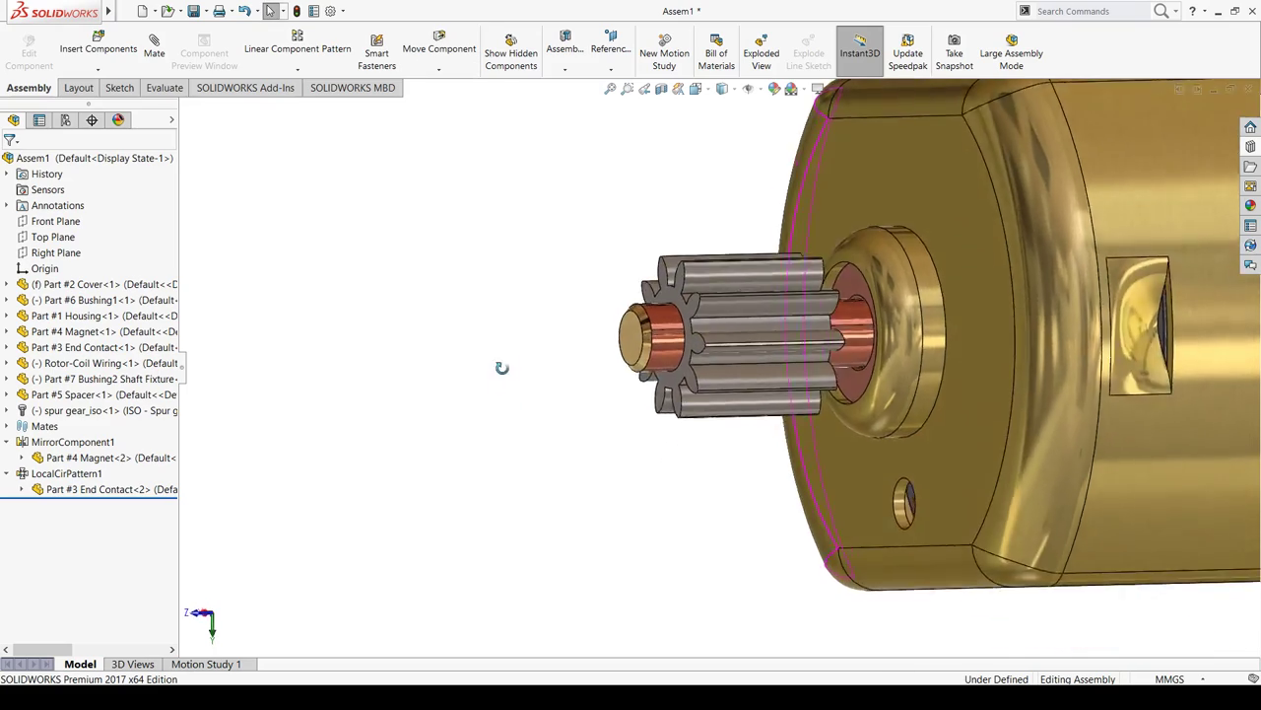
pyautogui.scroll(2, 535, 385)
pyautogui.scroll(2, 613, 386)
pyautogui.scroll(-3, 989, 314)
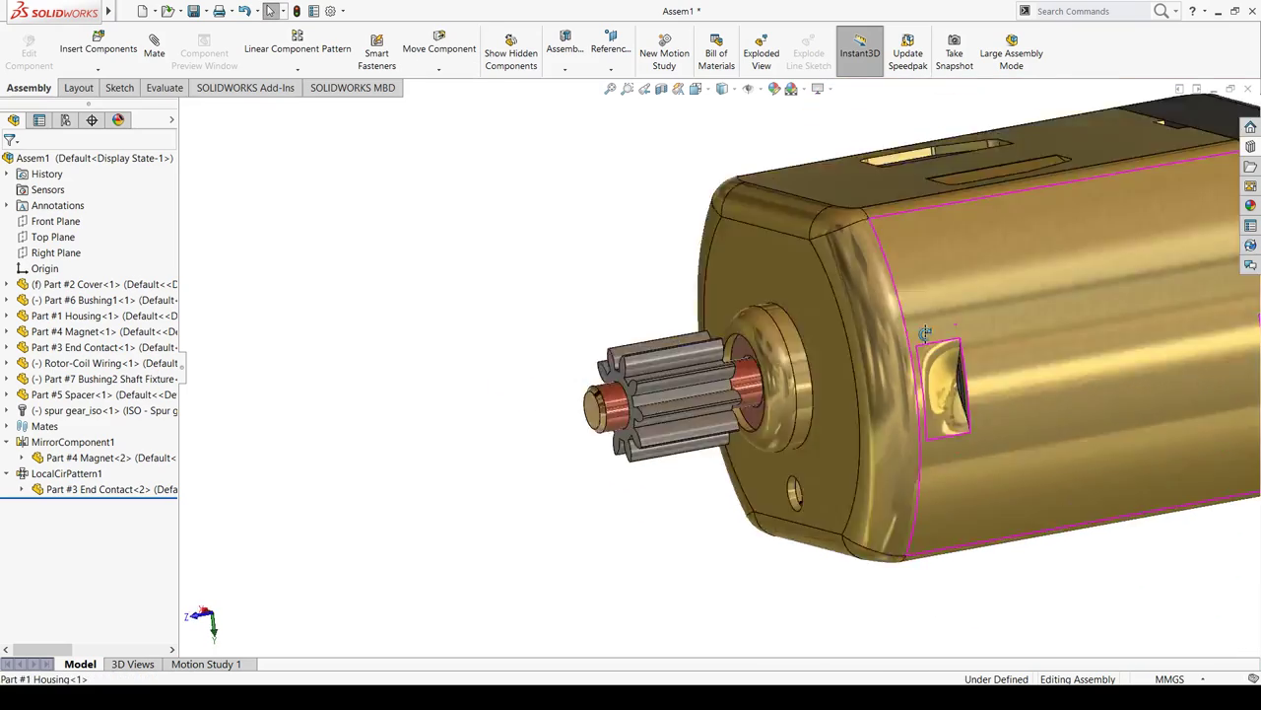
pyautogui.moveTo(949, 335); pyautogui.dragTo(954, 315, button='middle')
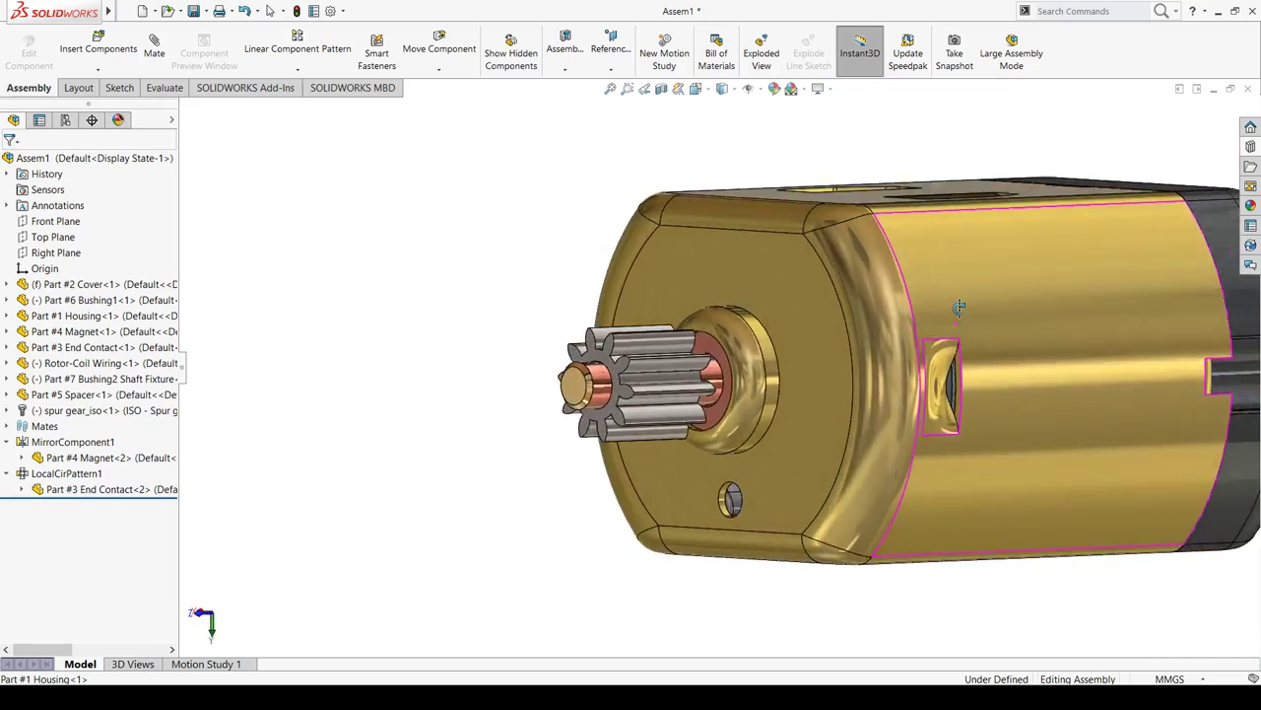
pyautogui.scroll(2, 954, 315)
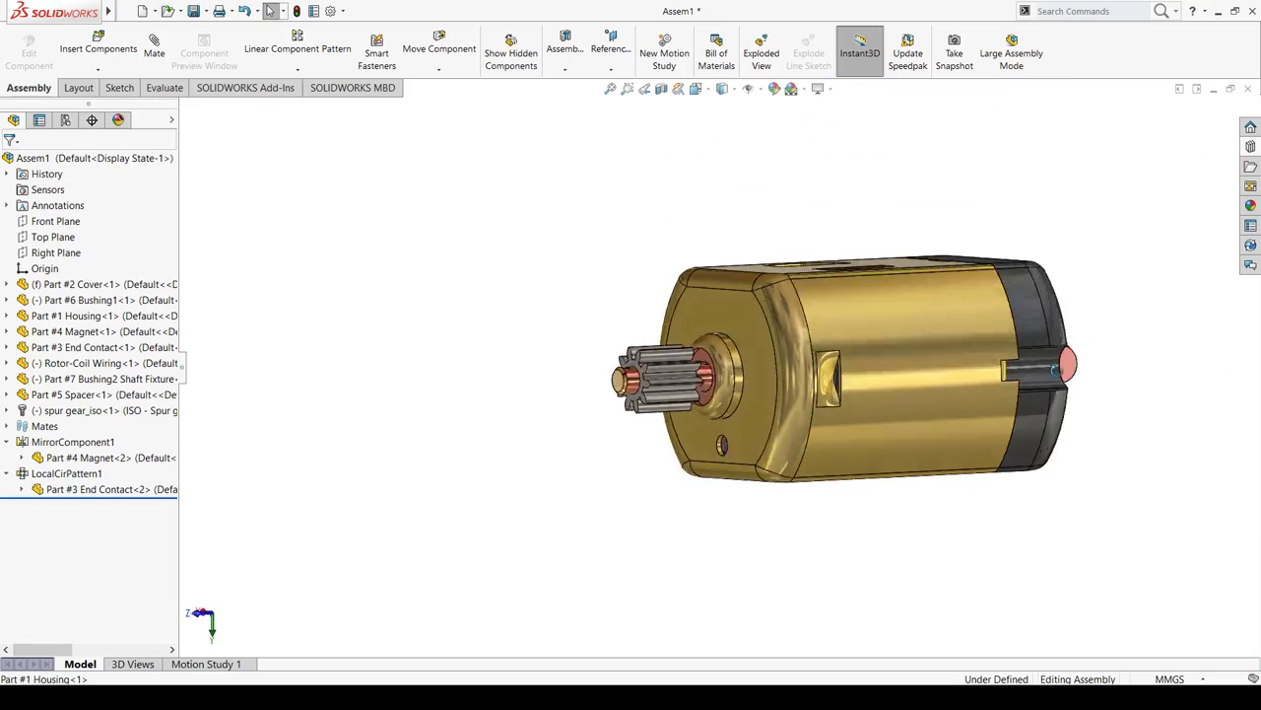
pyautogui.moveTo(1074, 340)
pyautogui.mouseDown(button='middle')
pyautogui.moveTo(1024, 365)
pyautogui.moveTo(855, 327)
pyautogui.mouseUp(button='middle')
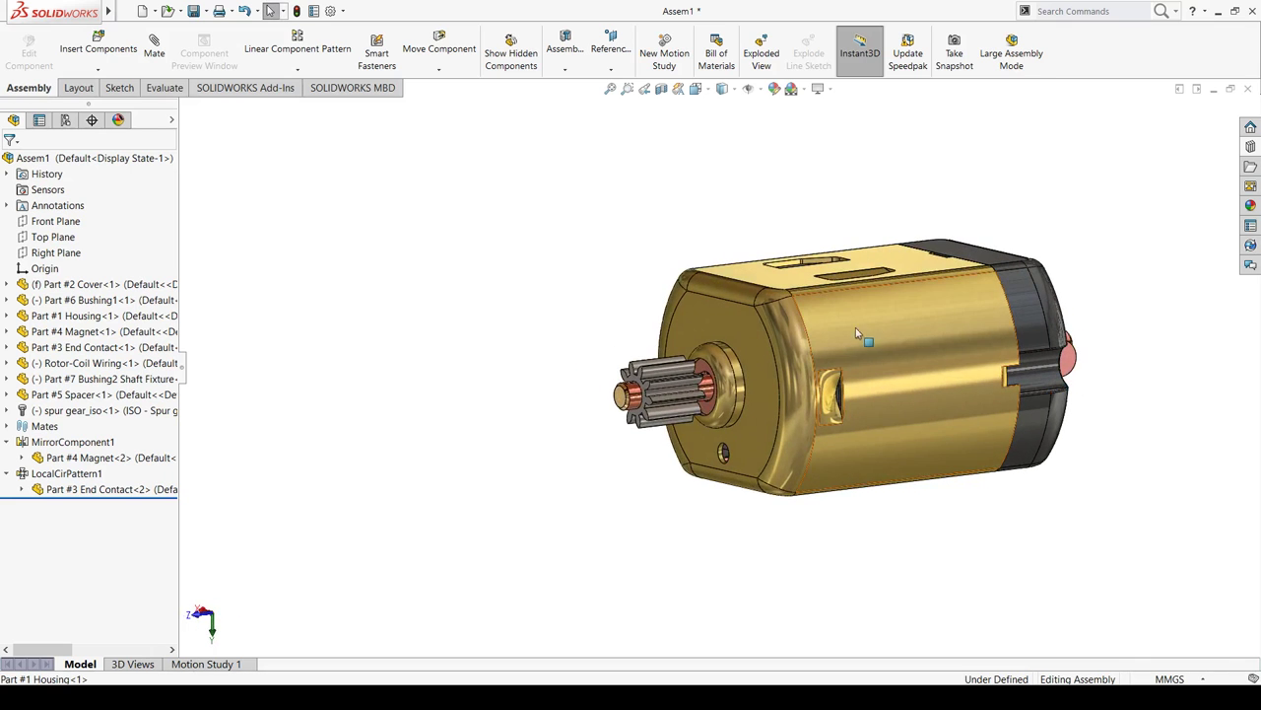
# Make the motor housing transparent and spin the rotor to check it turns freely
pyautogui.click(854, 325)
pyautogui.click(967, 165)
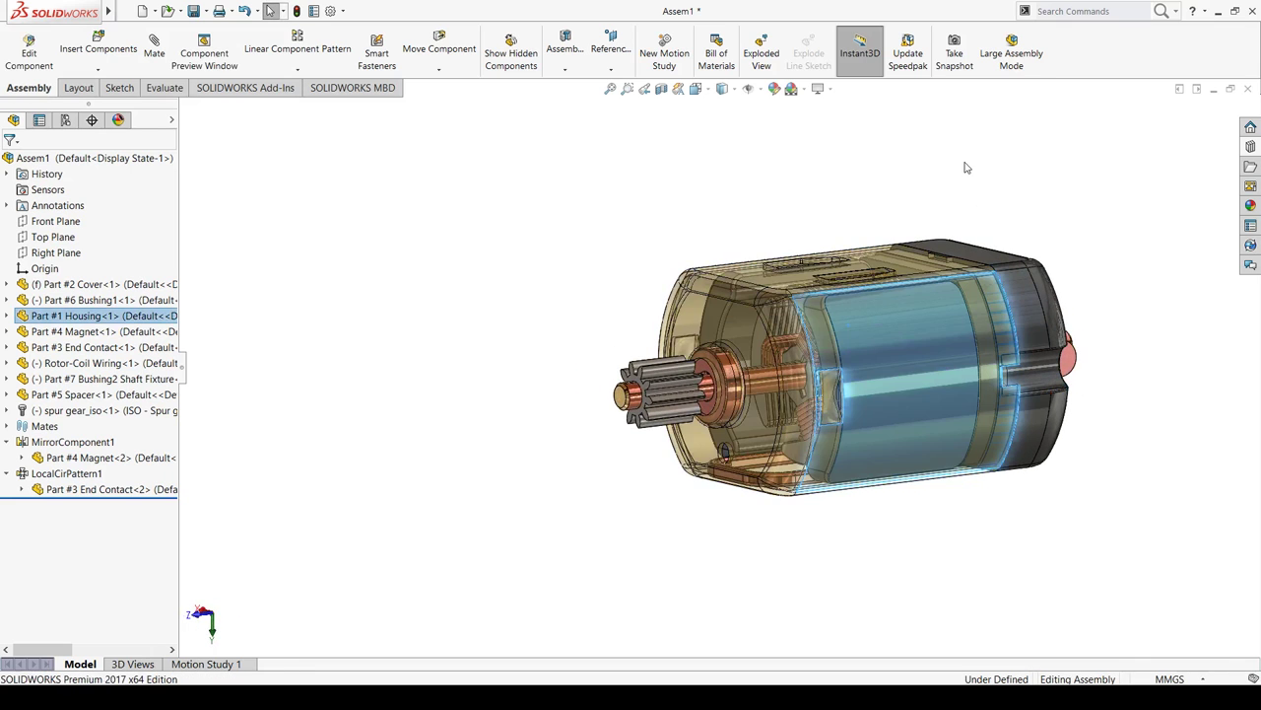
pyautogui.click(757, 191)
pyautogui.moveTo(661, 291)
pyautogui.mouseDown(button='middle')
pyautogui.moveTo(705, 286)
pyautogui.moveTo(690, 398)
pyautogui.mouseUp(button='middle')
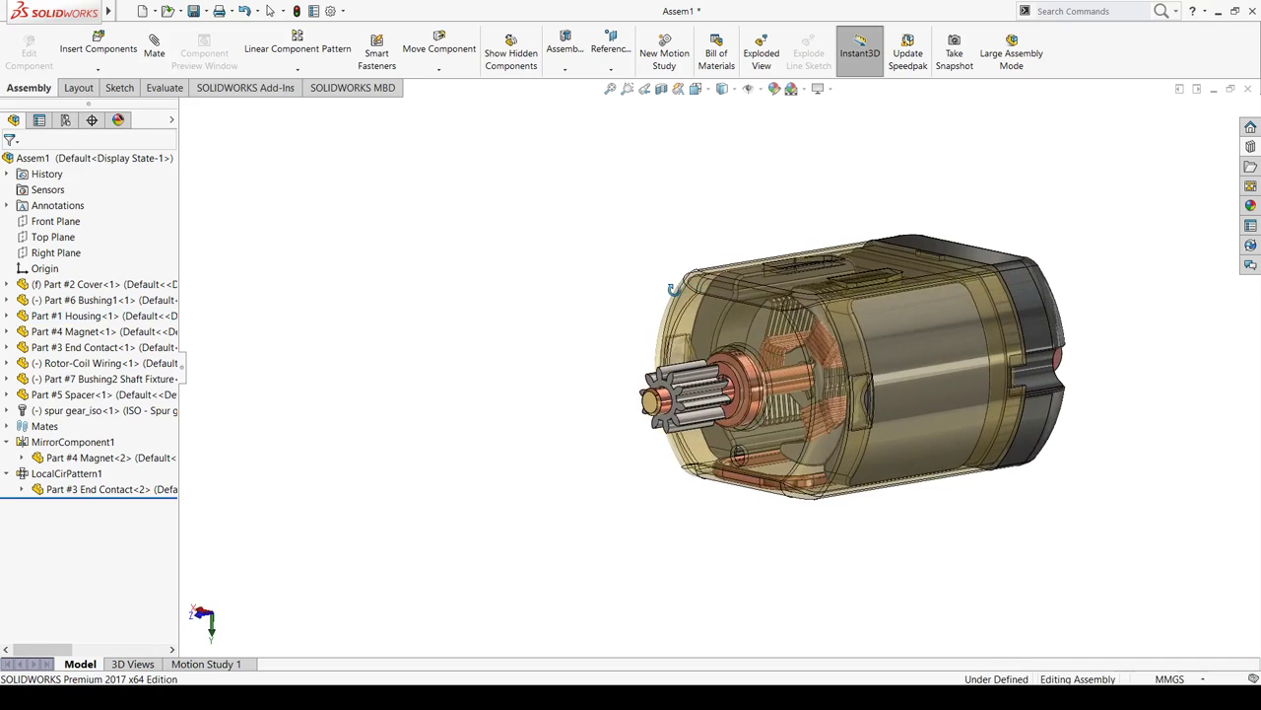
pyautogui.moveTo(680, 404)
pyautogui.mouseDown()
pyautogui.moveTo(659, 343)
pyautogui.moveTo(594, 369)
pyautogui.moveTo(646, 382)
pyautogui.mouseUp()
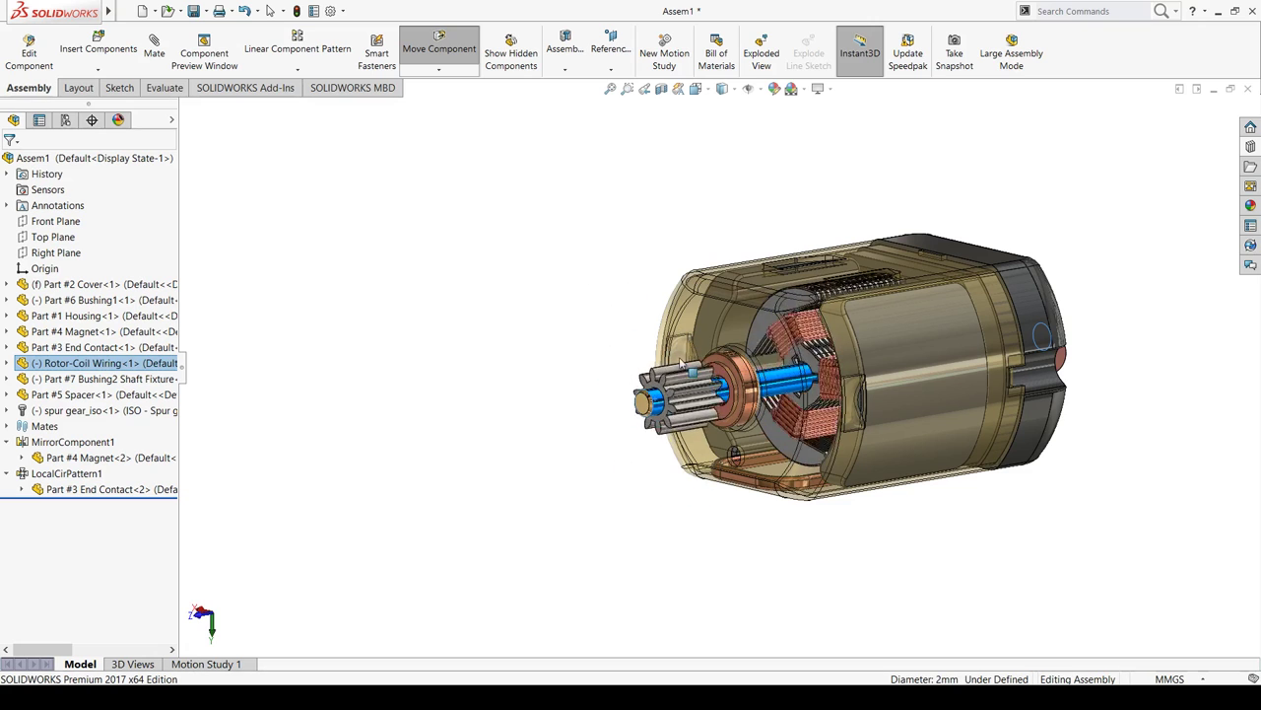
pyautogui.press('Escape')
pyautogui.press('Escape')
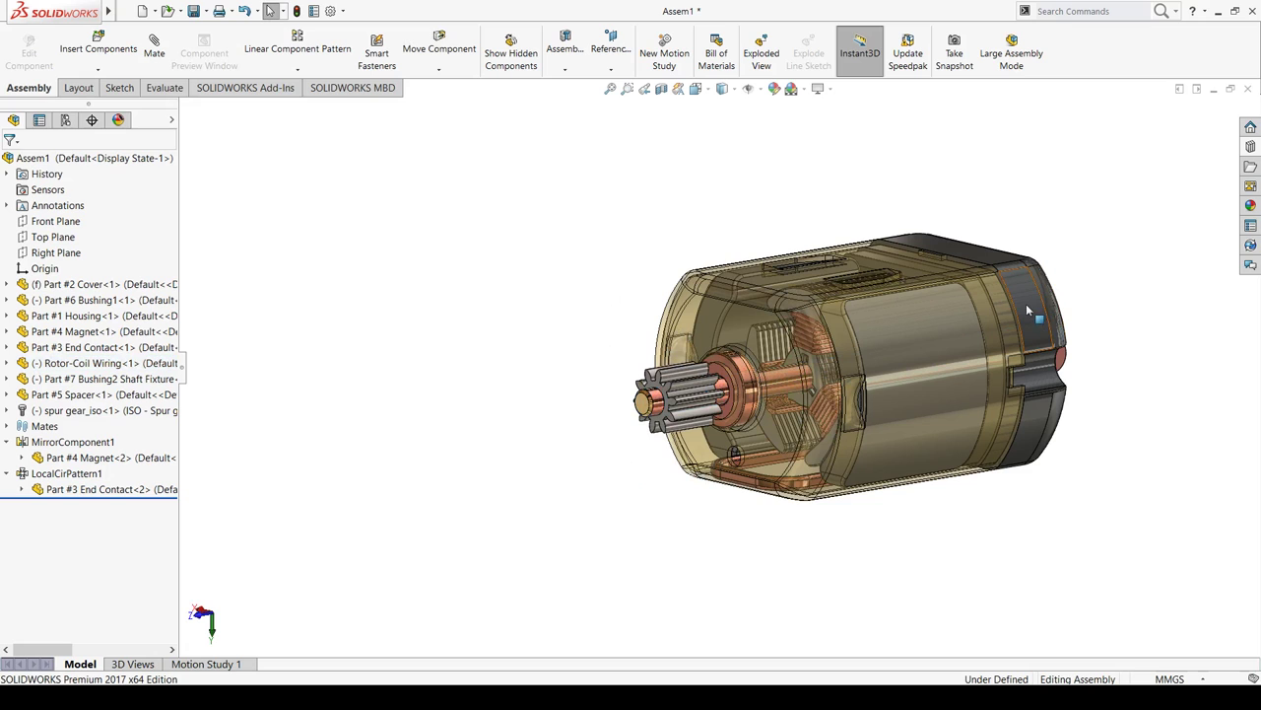
# Make the end cover transparent and view the motor from a three-quarter angle
pyautogui.click(1028, 304)
pyautogui.click(1143, 183)
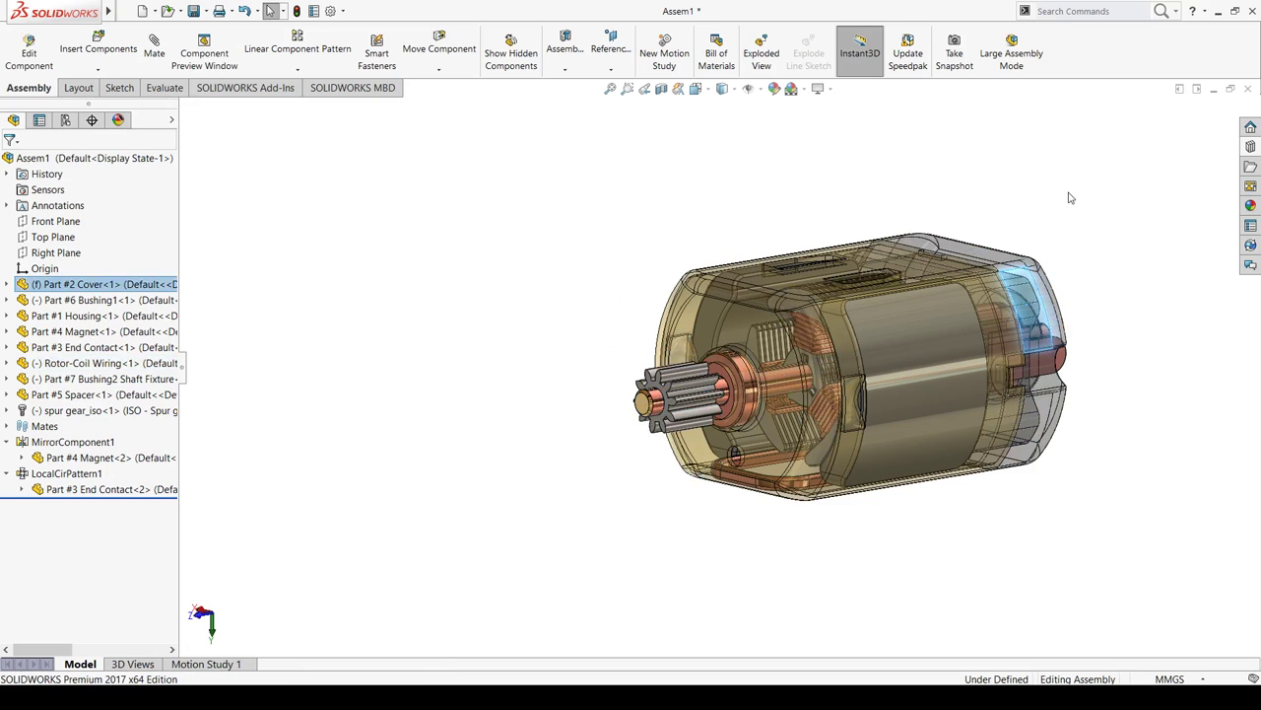
pyautogui.moveTo(1071, 198)
pyautogui.mouseDown(button='middle')
pyautogui.moveTo(963, 394)
pyautogui.moveTo(926, 132)
pyautogui.moveTo(1002, 197)
pyautogui.moveTo(1048, 286)
pyautogui.mouseUp(button='middle')
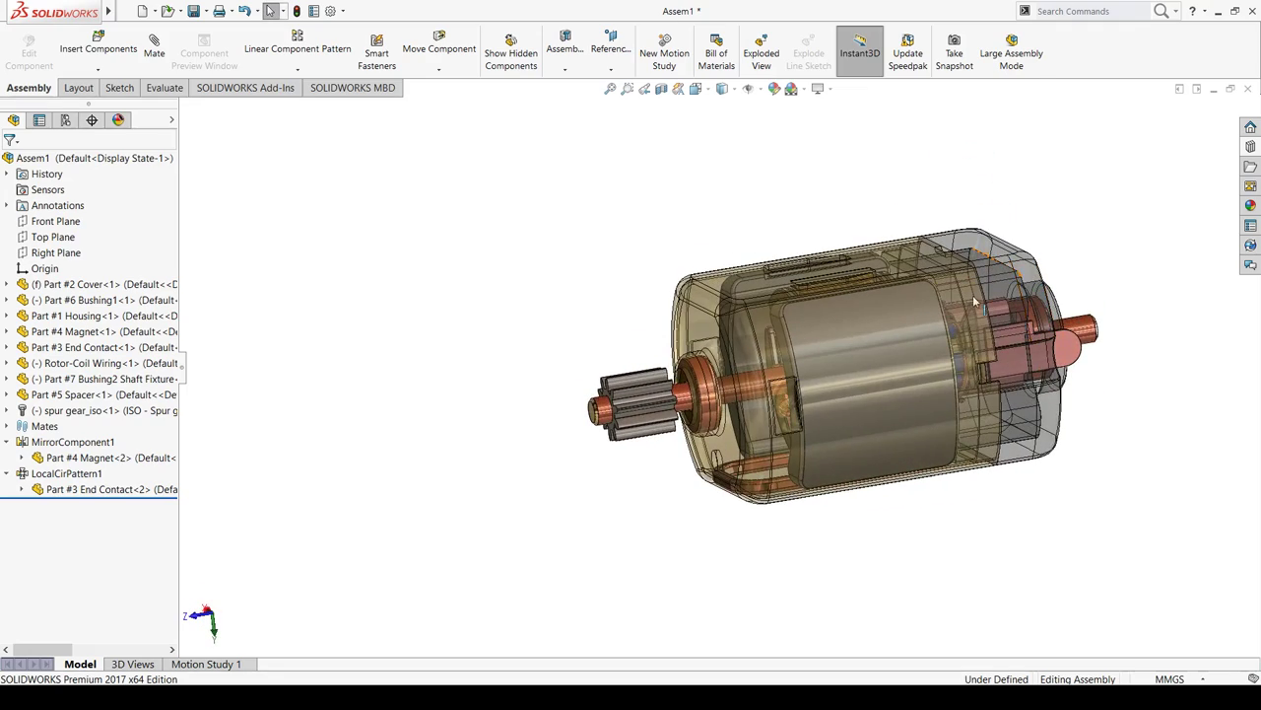
# Open Motion Study 1 with an enlarged timeline area
pyautogui.click(195, 666)
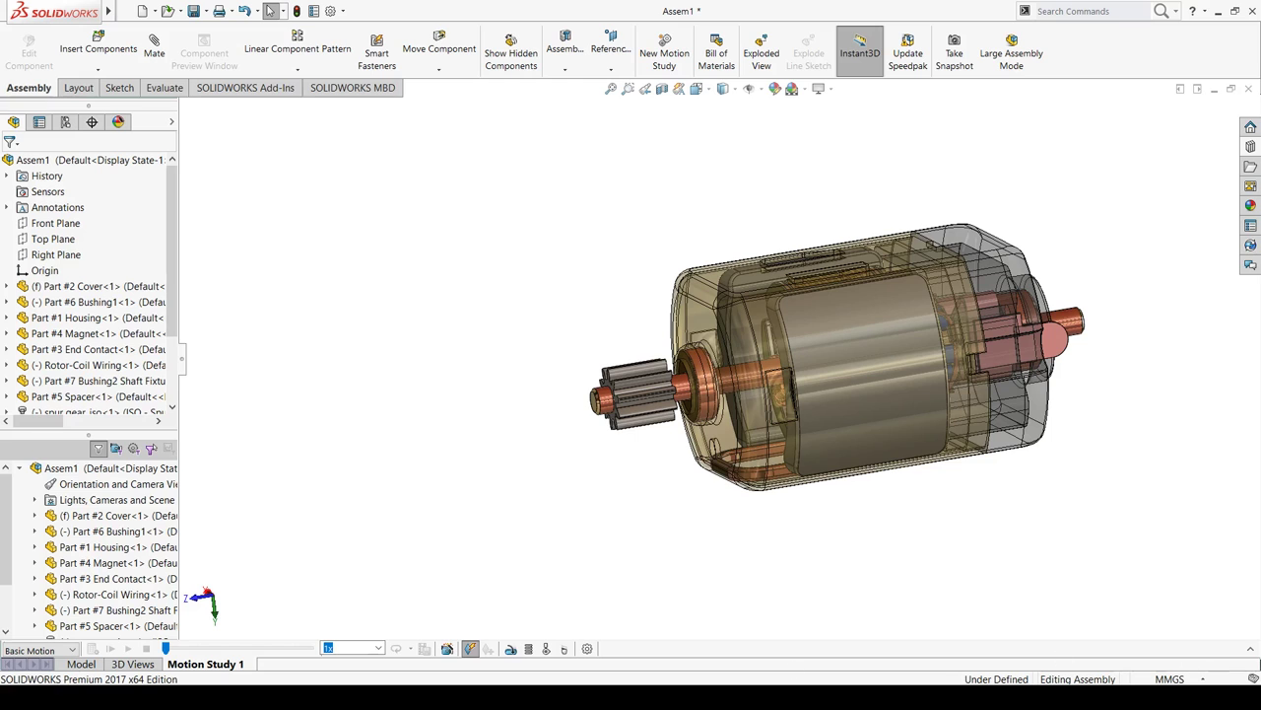
pyautogui.click(1250, 649)
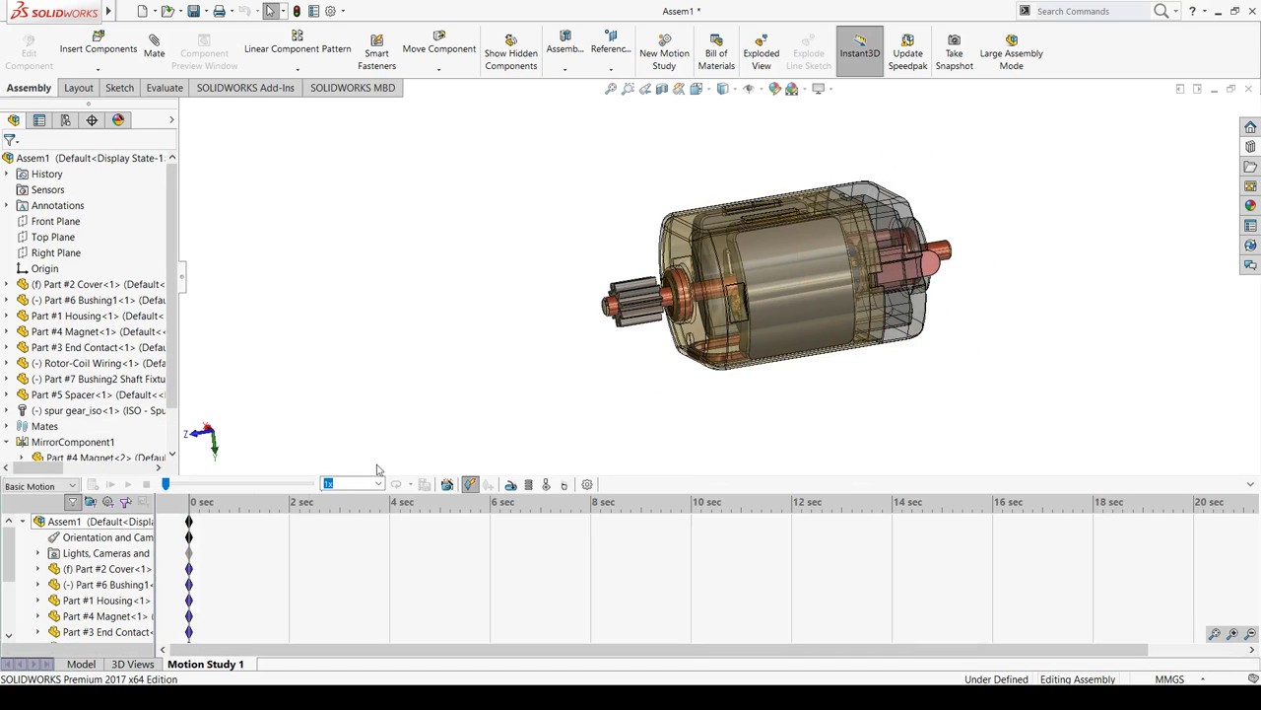
pyautogui.moveTo(442, 374); pyautogui.dragTo(473, 368, button='middle')
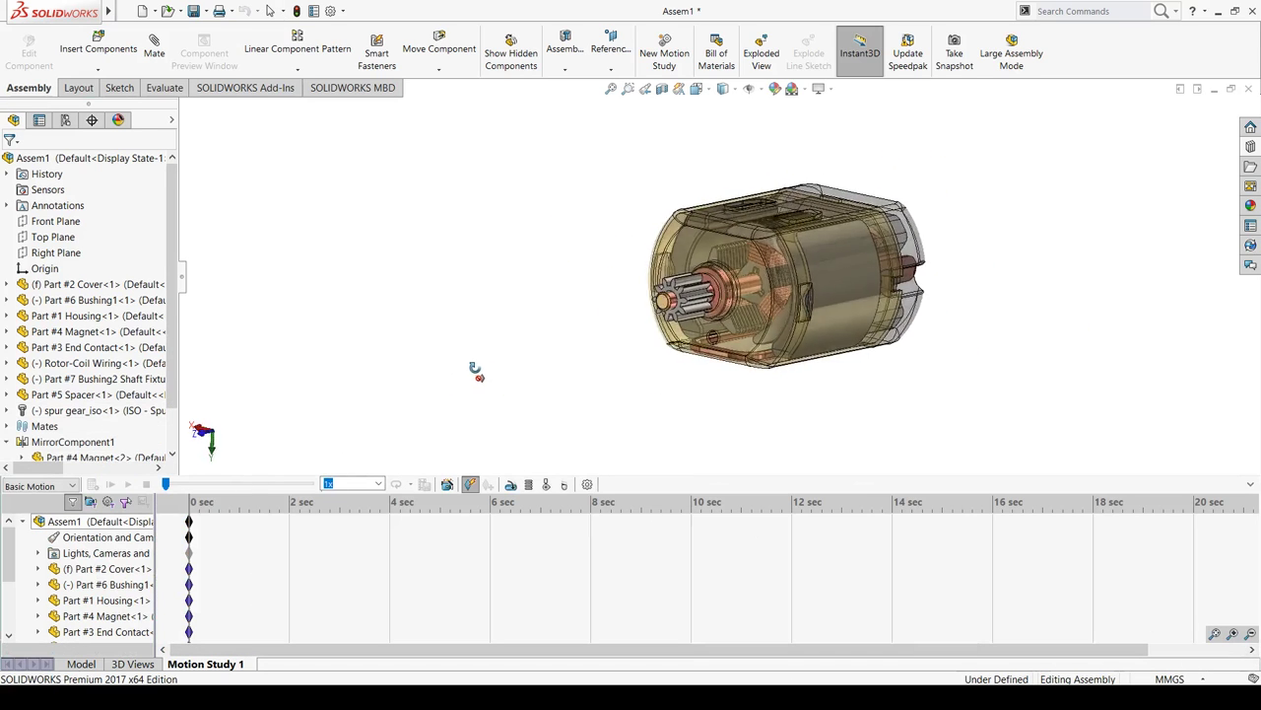
# Define a 200 RPM constant-speed rotary motor on the Rotor-Coil Wiring shaft face
pyautogui.click(512, 486)
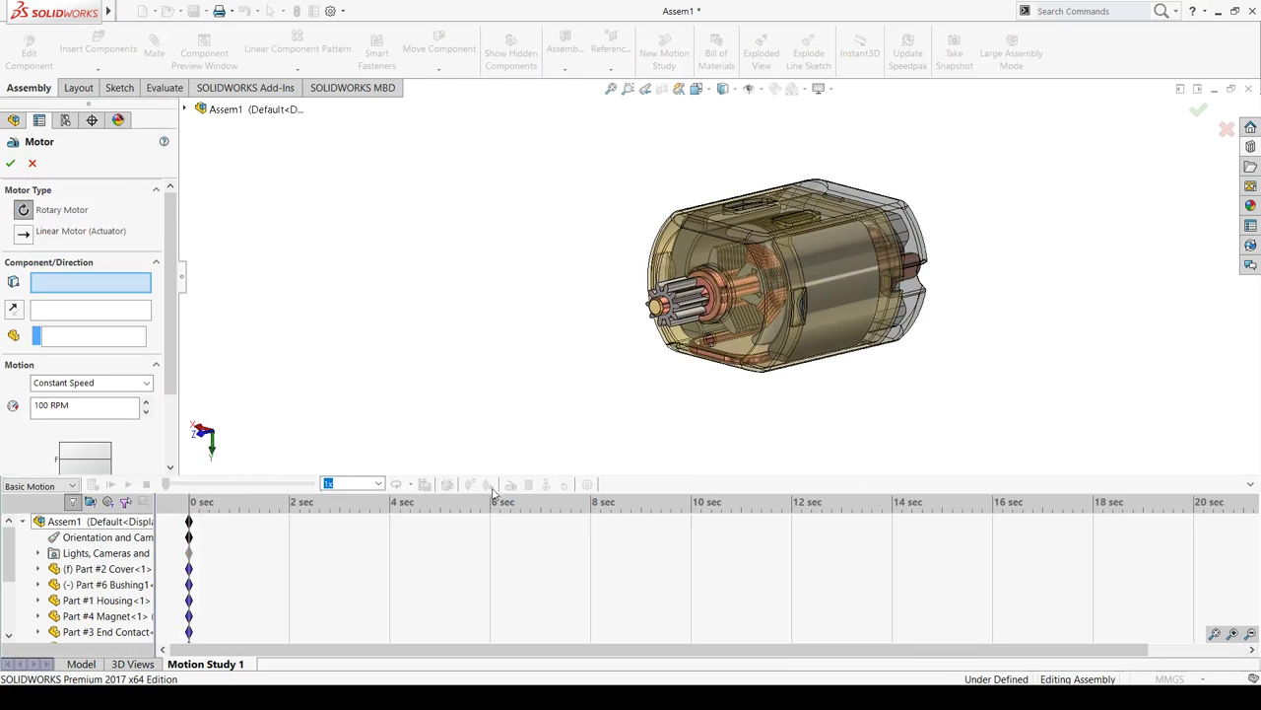
pyautogui.scroll(-3, 761, 243)
pyautogui.scroll(-2, 788, 254)
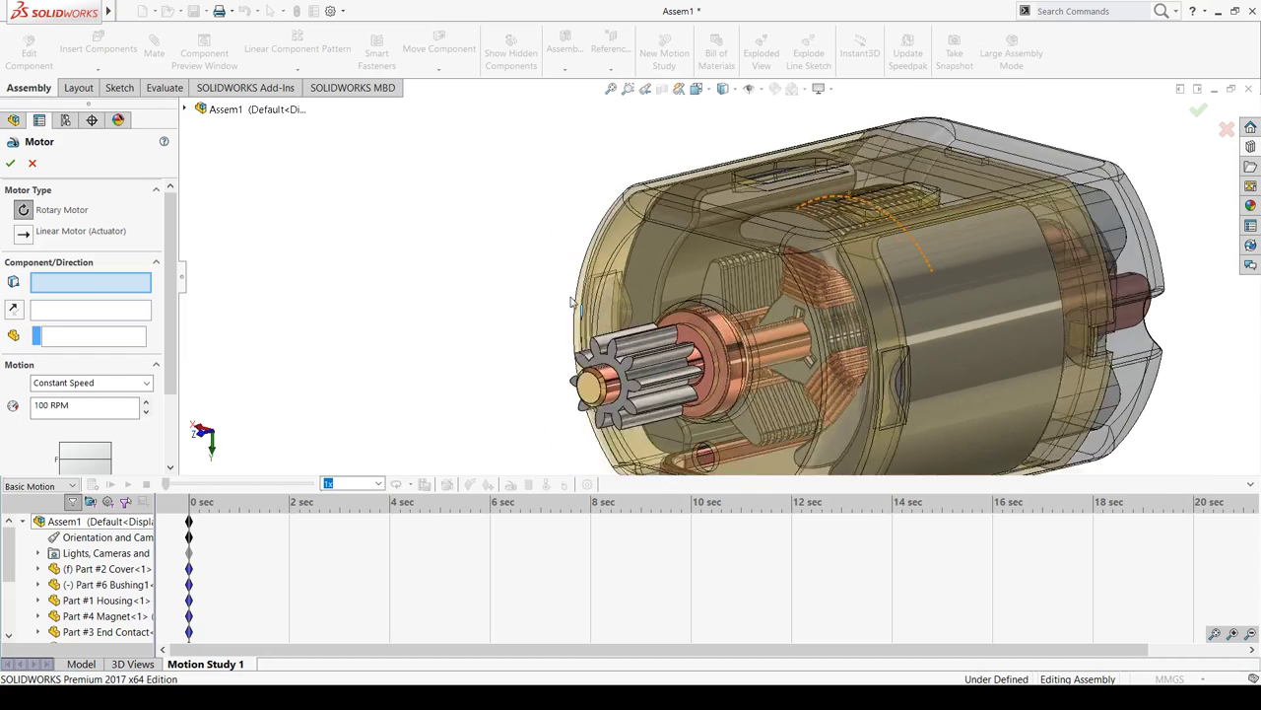
pyautogui.scroll(2, 814, 264)
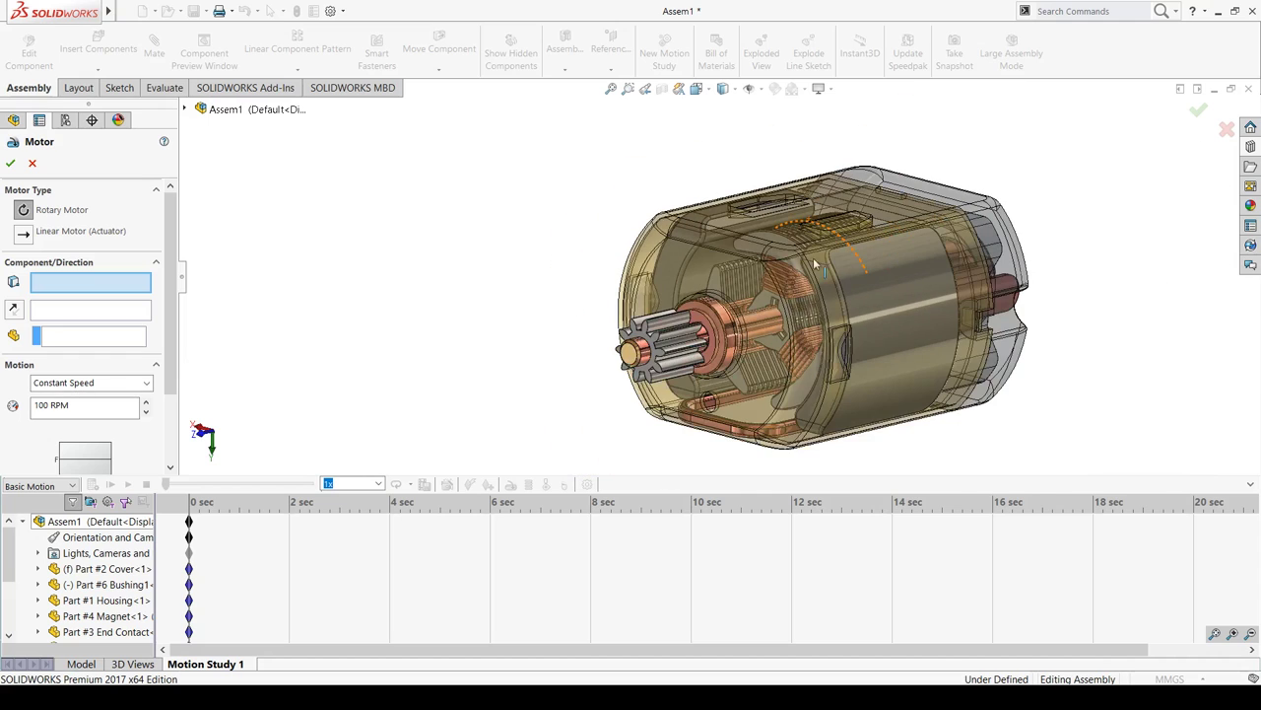
pyautogui.click(755, 329)
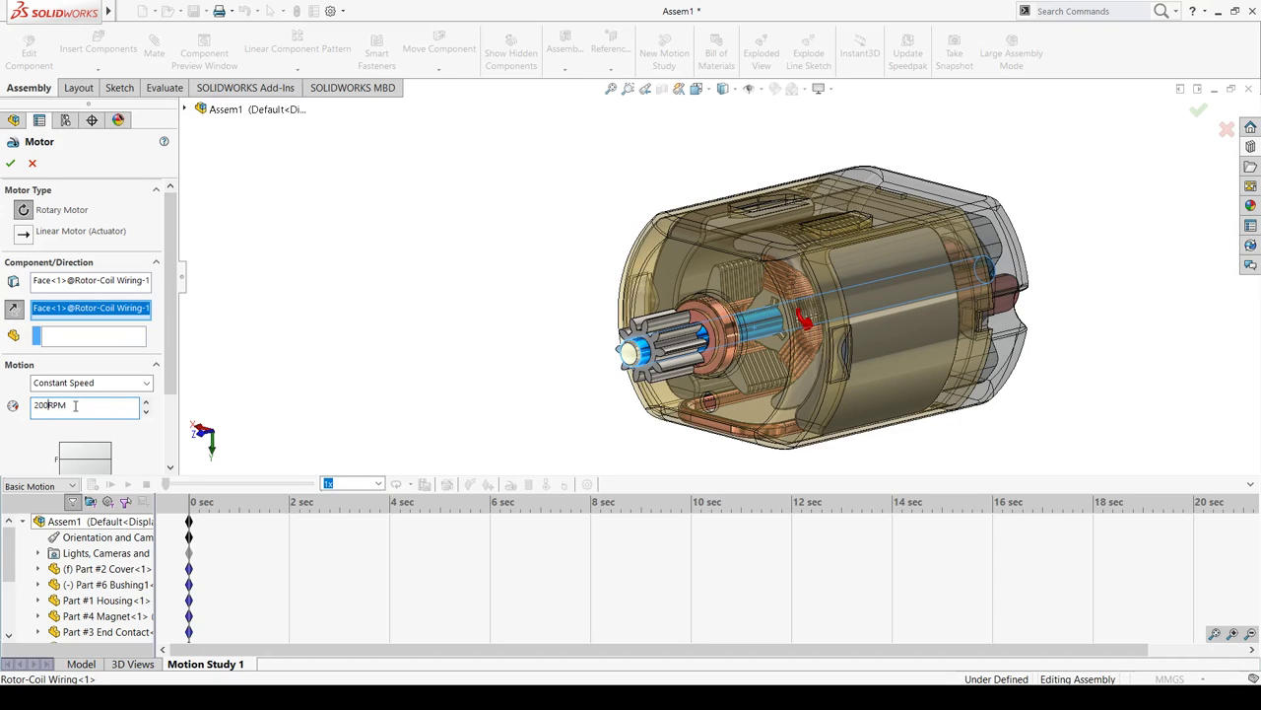
# Confirm RotaryMotor1, extend the study to 6 seconds, and calculate the motion
pyautogui.click(10, 164)
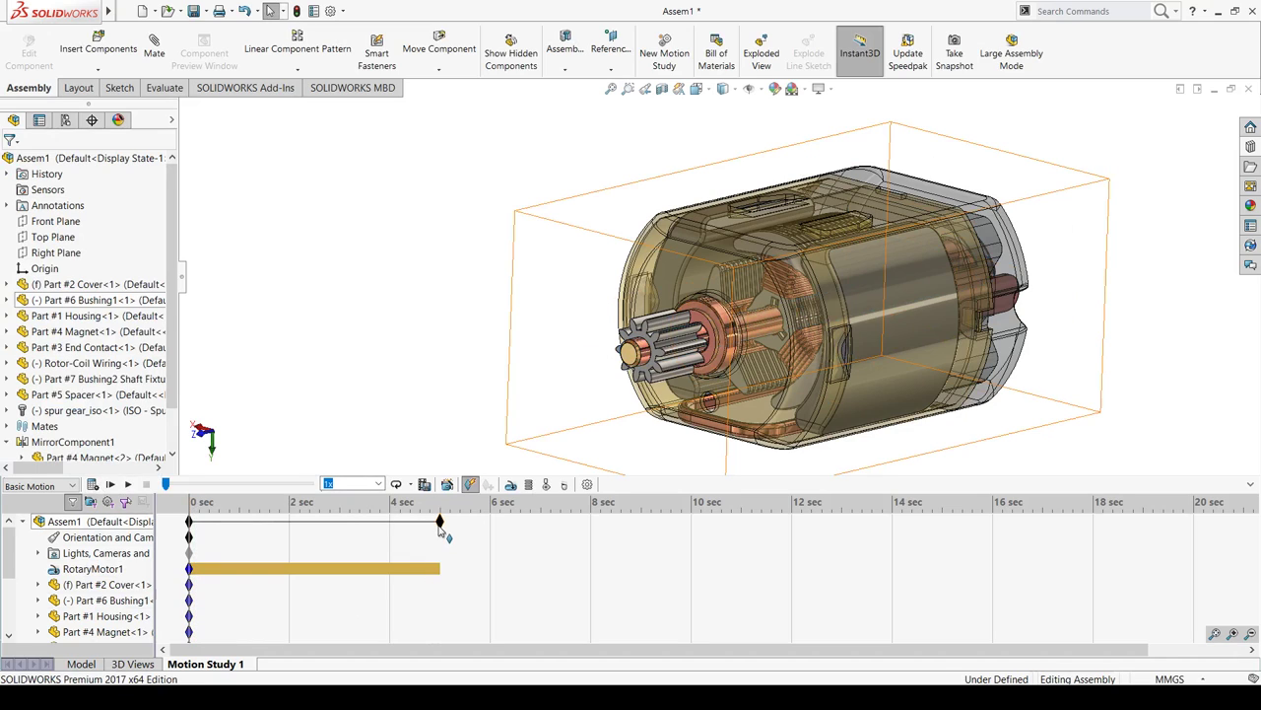
pyautogui.moveTo(490, 529); pyautogui.dragTo(490, 529)
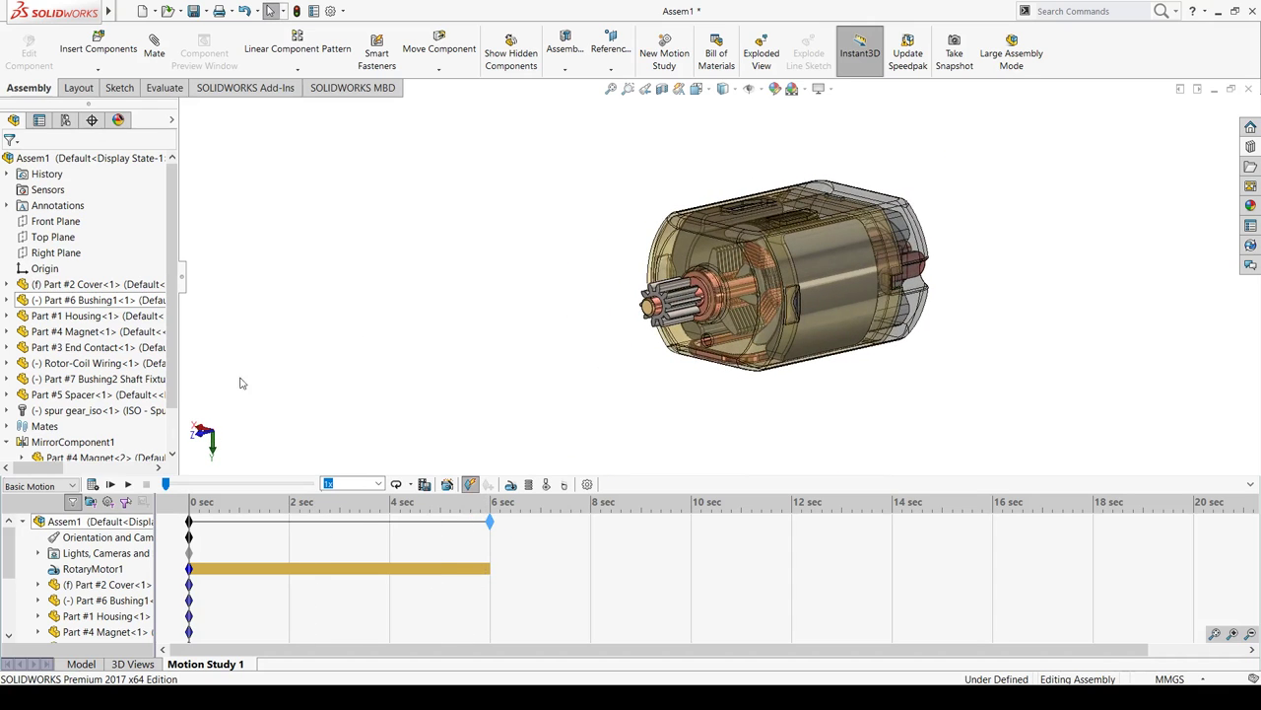
pyautogui.click(92, 485)
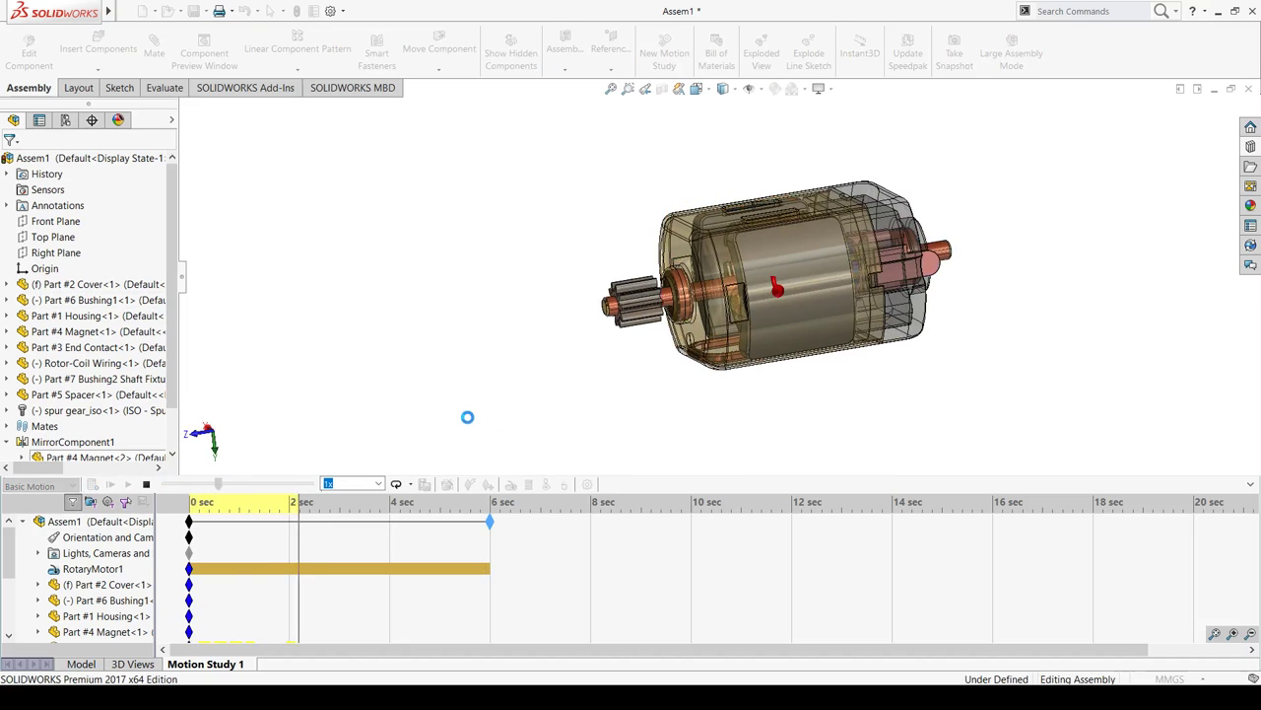
pyautogui.moveTo(506, 386); pyautogui.dragTo(546, 390, button='middle')
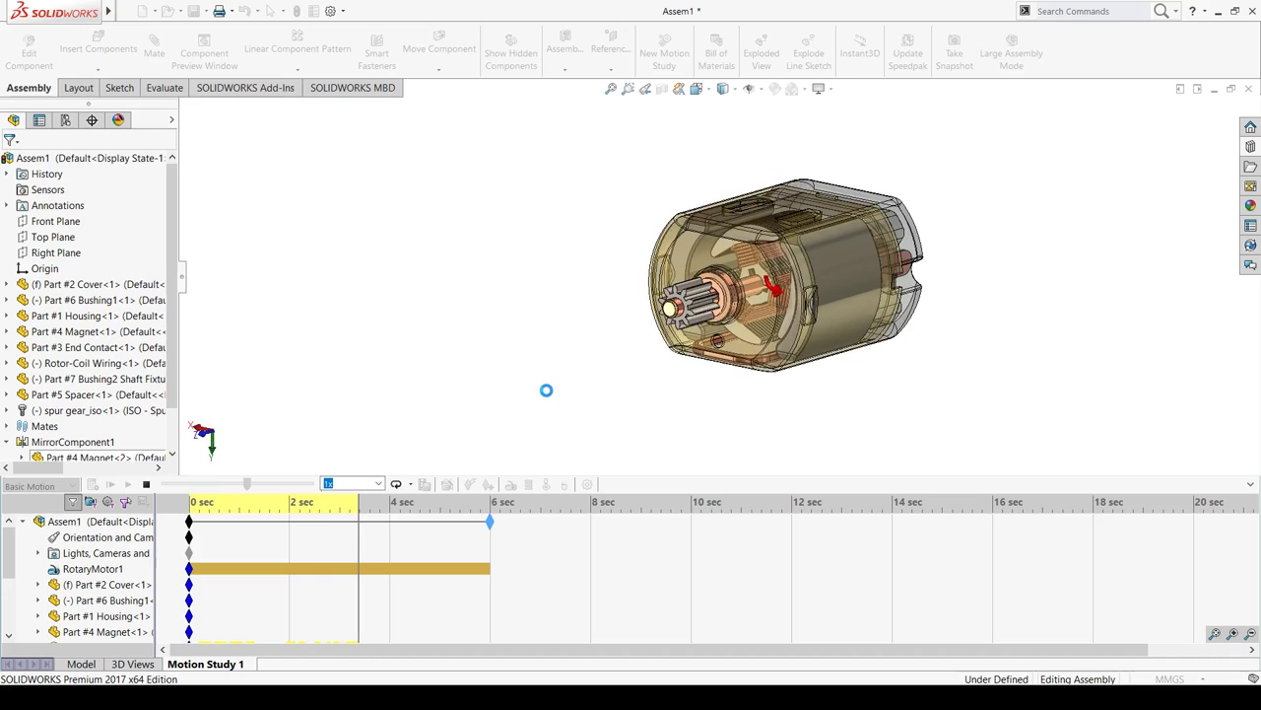
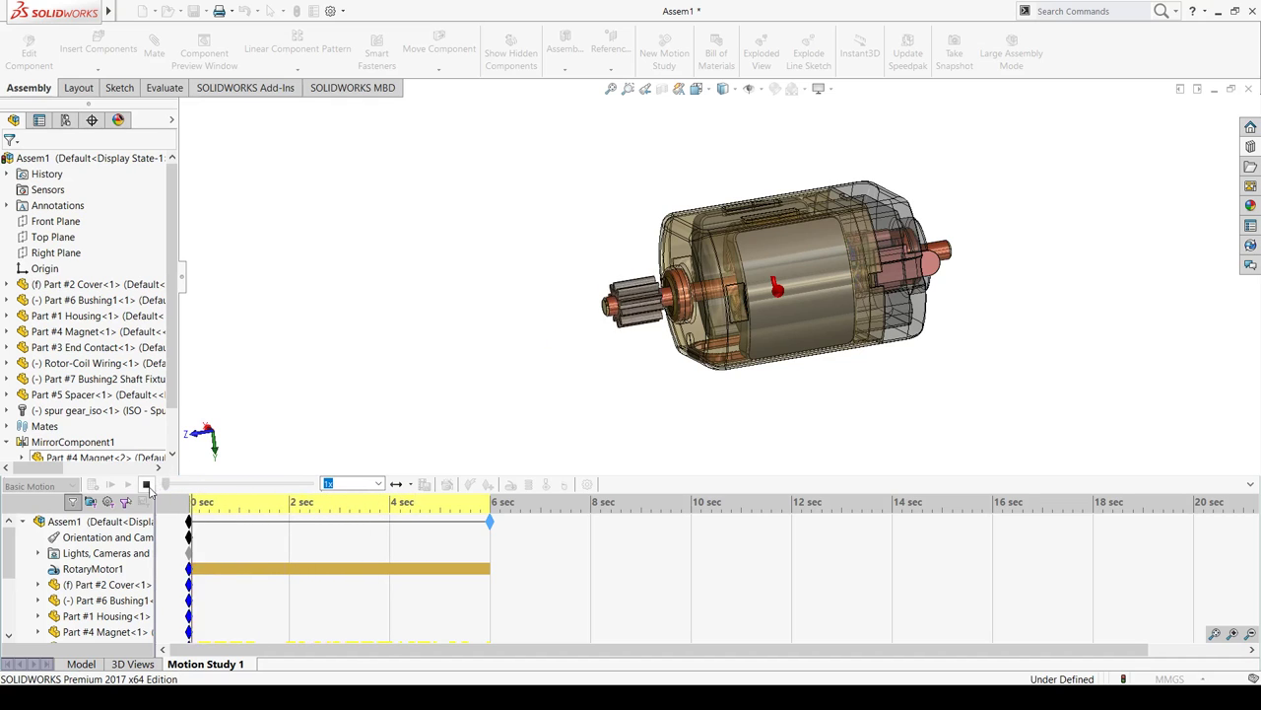
# Stop playback of the RotaryMotor1 motion study animation
pyautogui.click(146, 484)
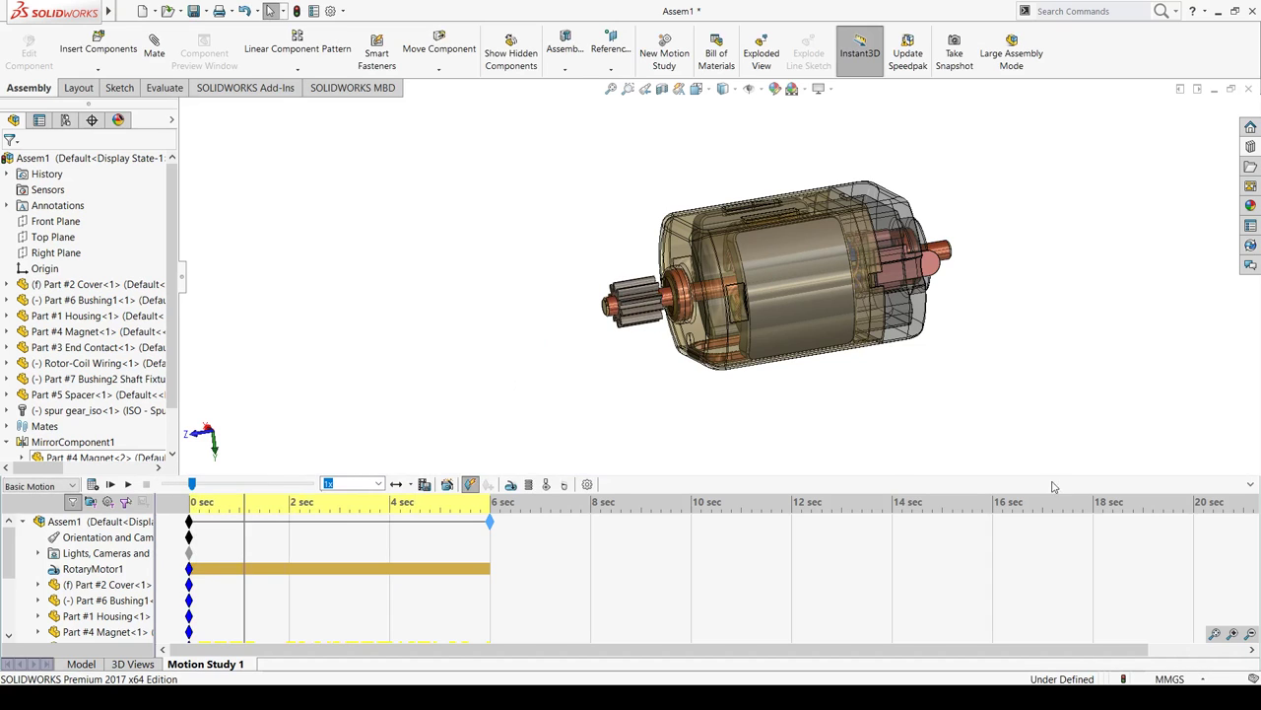
# Collapse the motion study timeline and make the rear end cover opaque black
pyautogui.click(1247, 485)
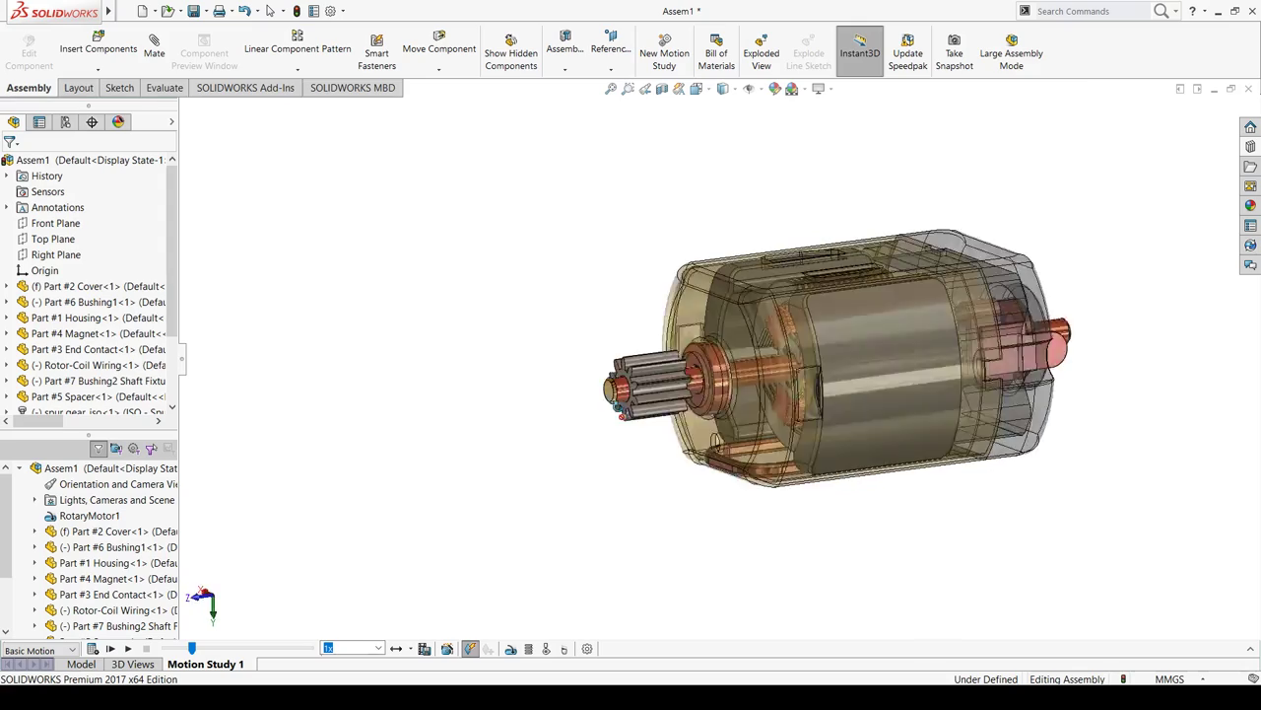
pyautogui.moveTo(629, 413); pyautogui.dragTo(580, 448, button='middle')
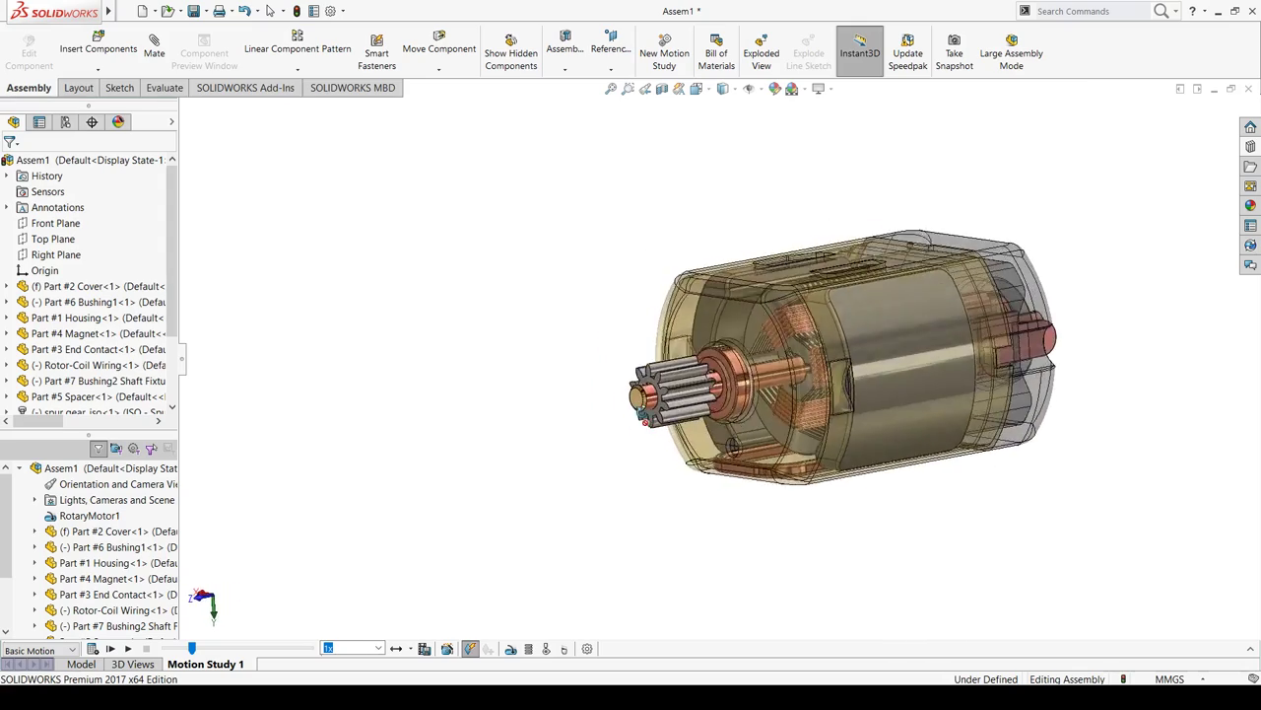
pyautogui.click(1009, 235)
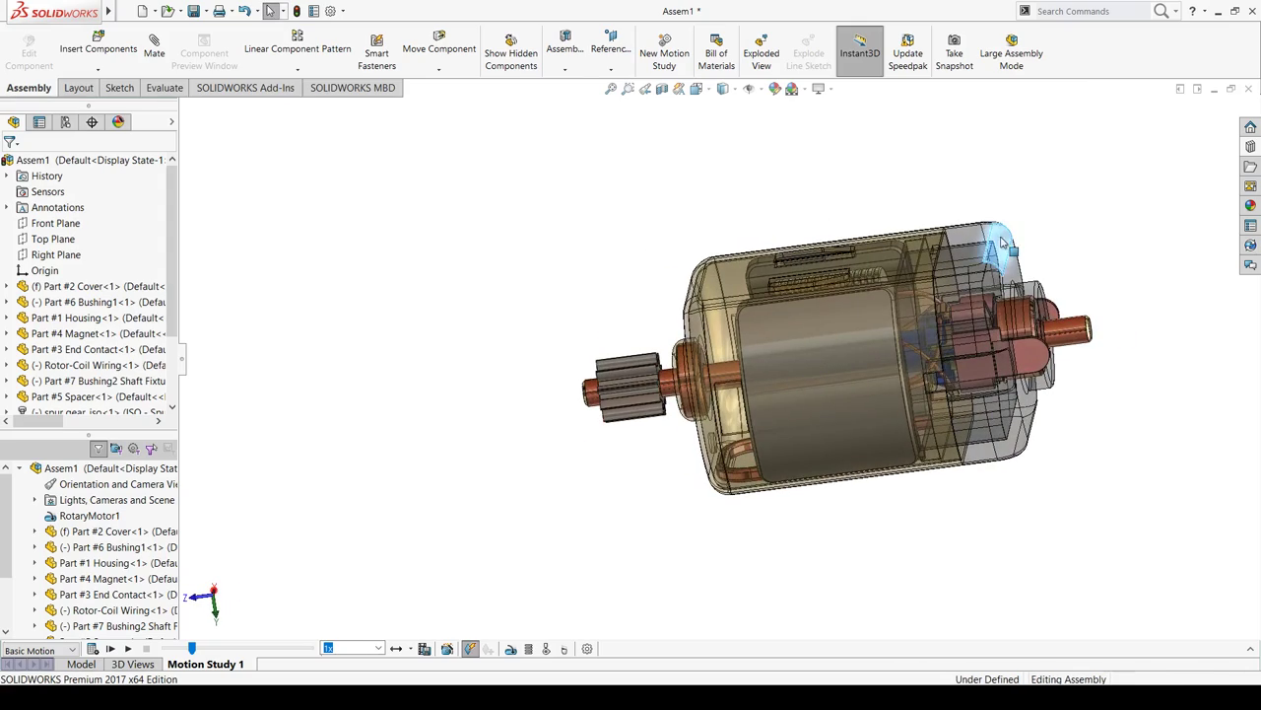
pyautogui.click(1119, 192)
pyautogui.click(509, 346)
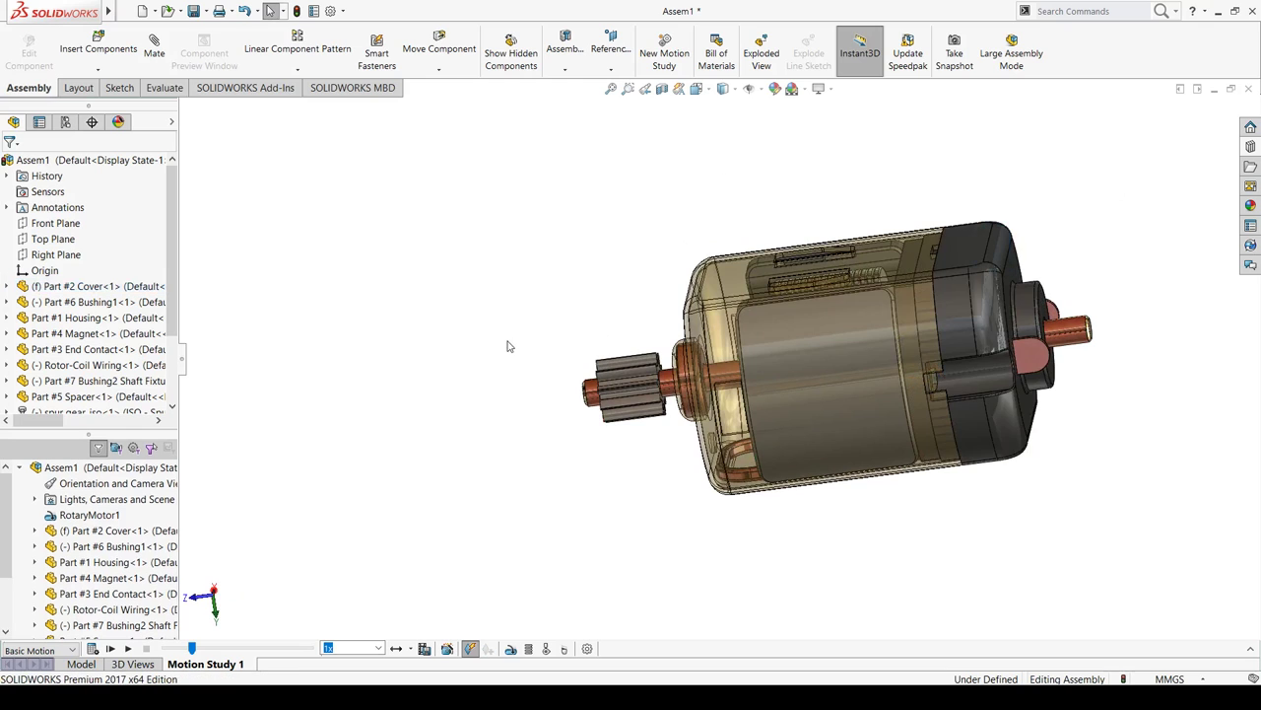
pyautogui.moveTo(510, 346); pyautogui.dragTo(572, 328, button='middle')
# Make the motor housing opaque gold, then orbit to view the gear end
pyautogui.click(706, 272)
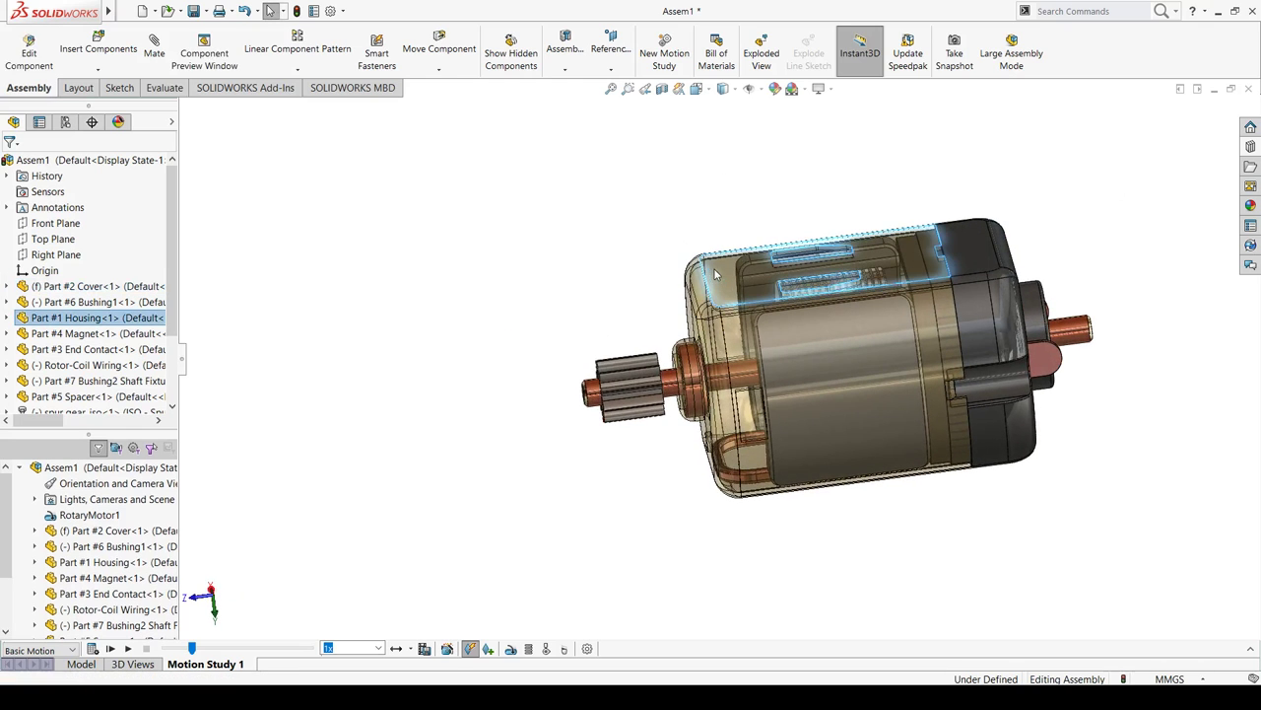
pyautogui.click(816, 230)
pyautogui.click(453, 460)
pyautogui.moveTo(453, 461)
pyautogui.mouseDown(button='middle')
pyautogui.moveTo(600, 417)
pyautogui.moveTo(535, 437)
pyautogui.moveTo(473, 425)
pyautogui.moveTo(239, 515)
pyautogui.moveTo(527, 487)
pyautogui.moveTo(498, 523)
pyautogui.mouseUp(button='middle')
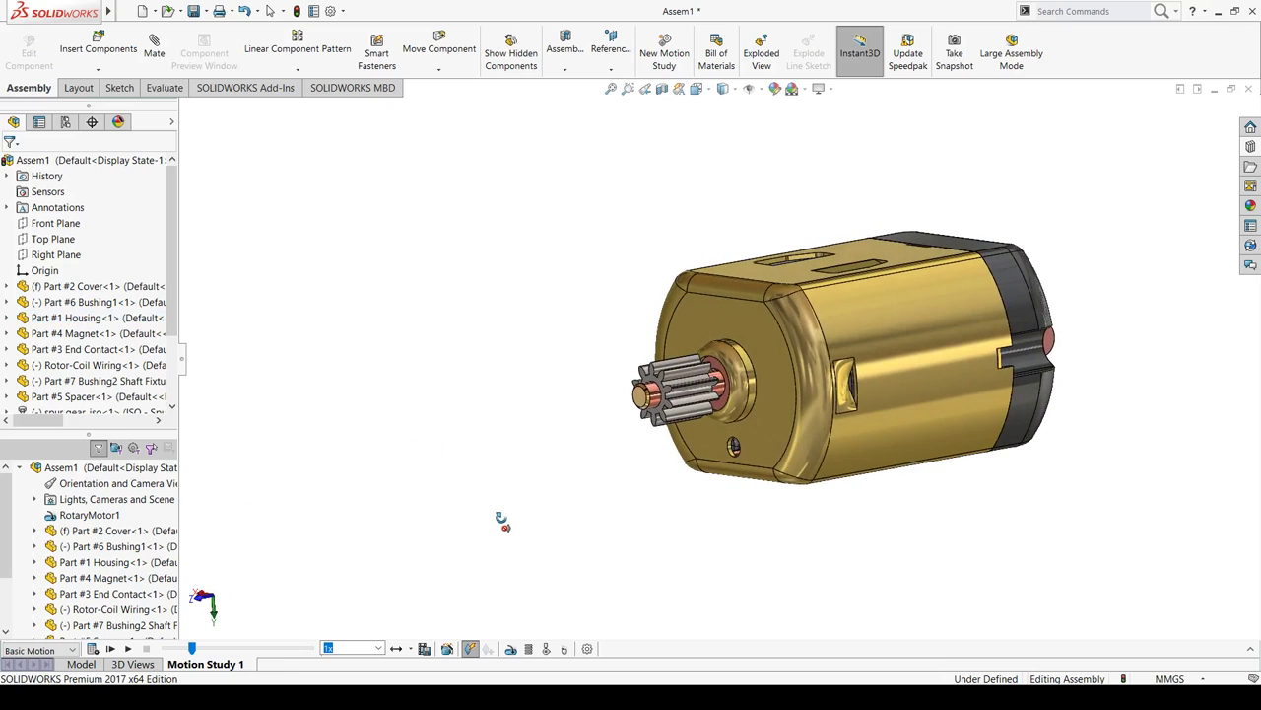